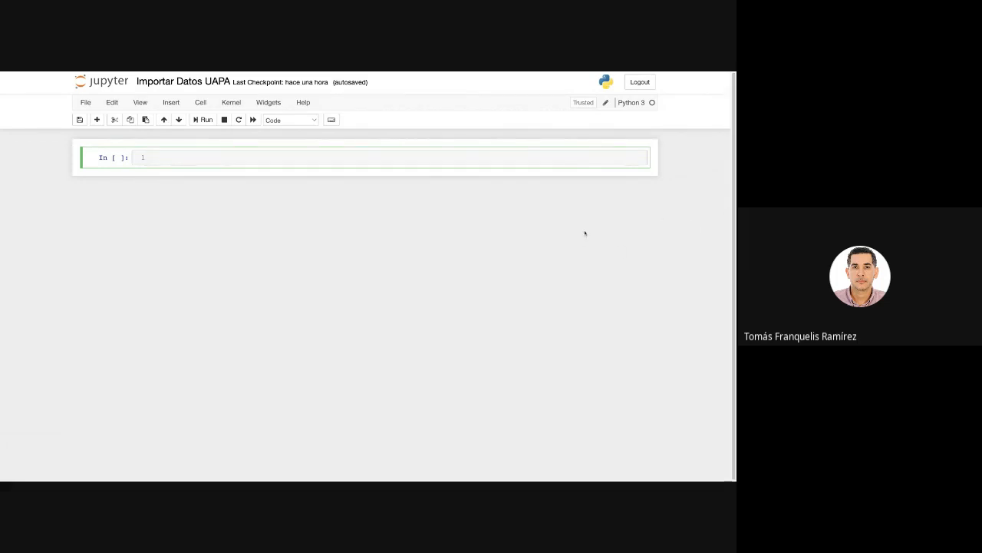
# Write the list "python, R, pandas, numpy, matplotlib" in the first notebook cell.
pyautogui.write('python,')
pyautogui.write('R, pandas, n')
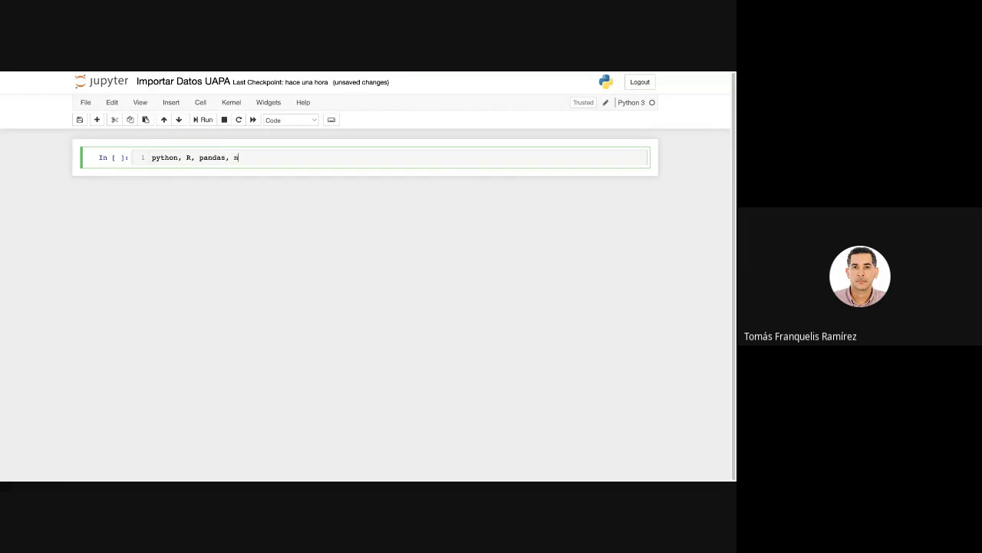
pyautogui.write('umpy, matplolibb')
pyautogui.click(291, 159)
pyautogui.write('t')
pyautogui.press('BackSpace')
# Highlight pandas in the library list and save the notebook.
pyautogui.moveTo(228, 158); pyautogui.dragTo(200, 158)
pyautogui.click(245, 212)
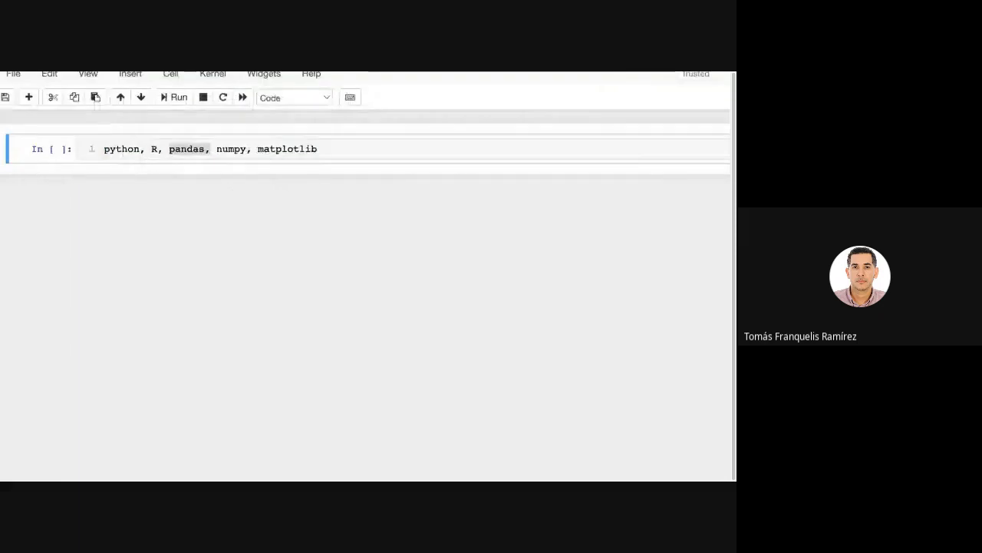
pyautogui.click(322, 150)
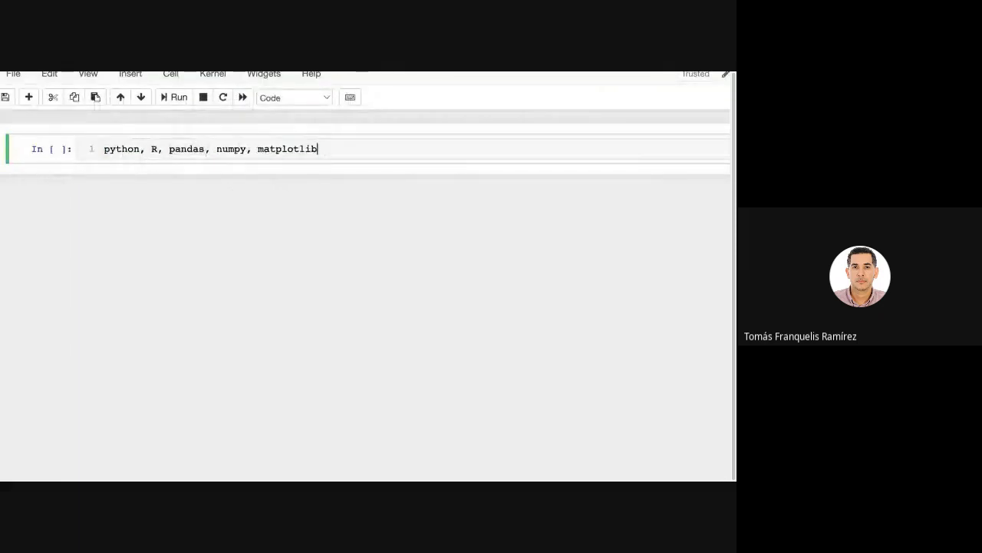
pyautogui.moveTo(210, 150); pyautogui.dragTo(169, 149)
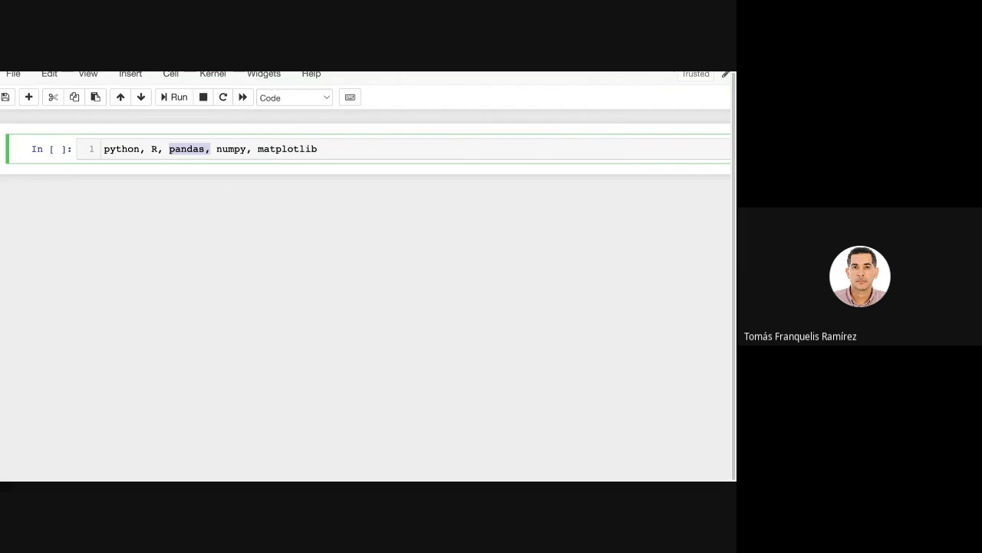
pyautogui.hotkey('ctrl', 's')
pyautogui.press('Right')
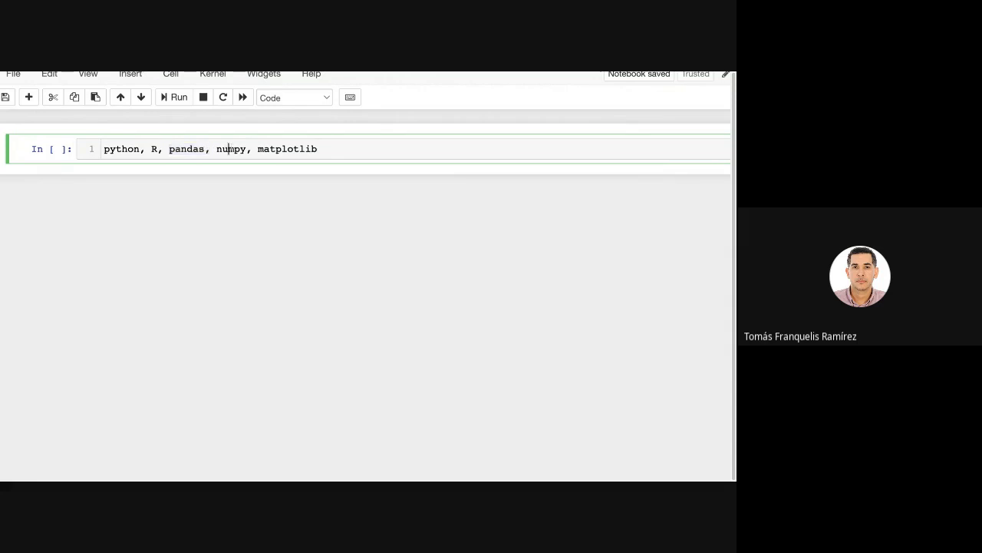
pyautogui.hotkey('shift', 'End')
pyautogui.hotkey('ctrl', 'shift', 'Left')
pyautogui.hotkey('ctrl', 'shift', 'Left')
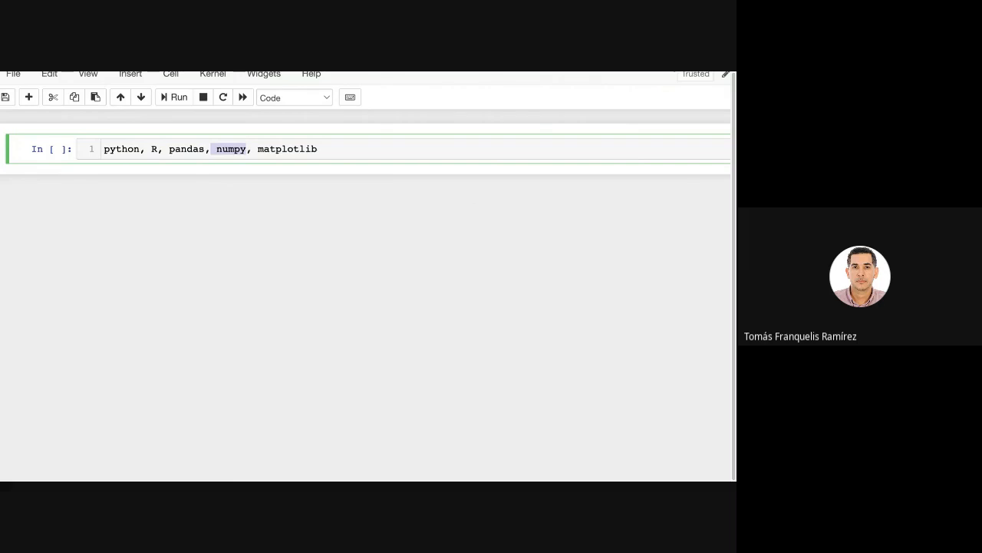
pyautogui.press('End')
pyautogui.hotkey('shift', 'Left')
pyautogui.hotkey('shift', 'Left')
pyautogui.hotkey('shift', 'Left')
pyautogui.hotkey('shift', 'Home')
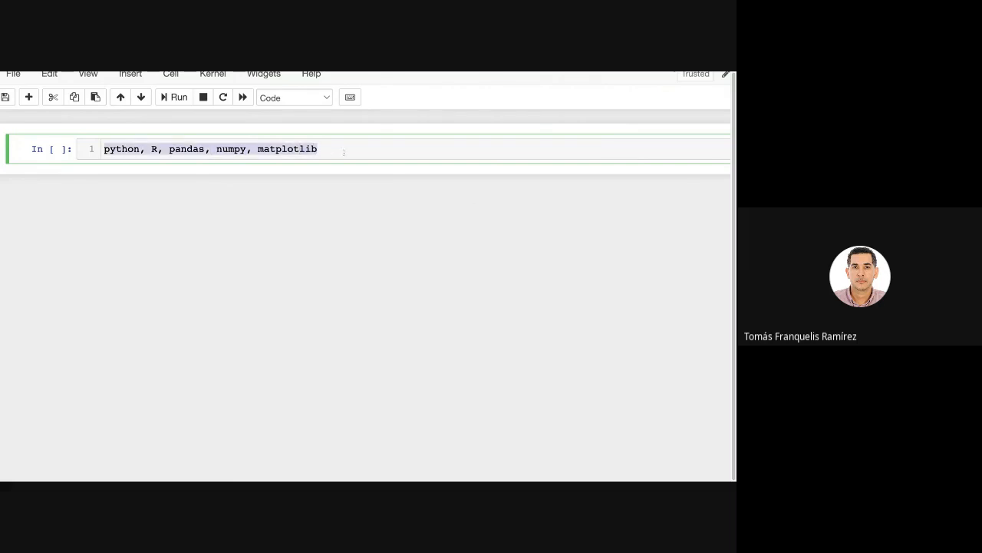
pyautogui.doubleClick(287, 148)
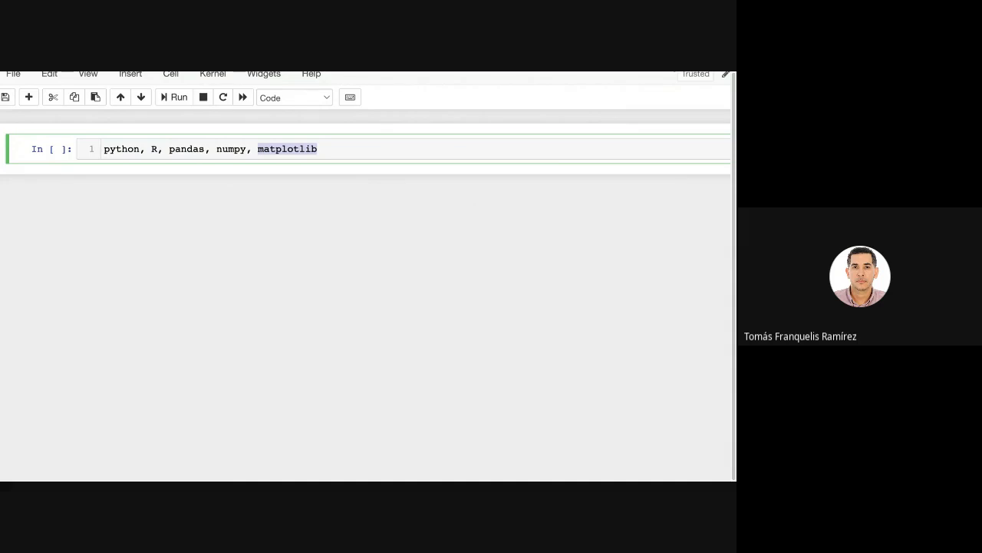
# Add a new cell below and enter the three empty bracket pairs "(),{},[]" in it.
pyautogui.click(28, 97)
pyautogui.click(145, 181)
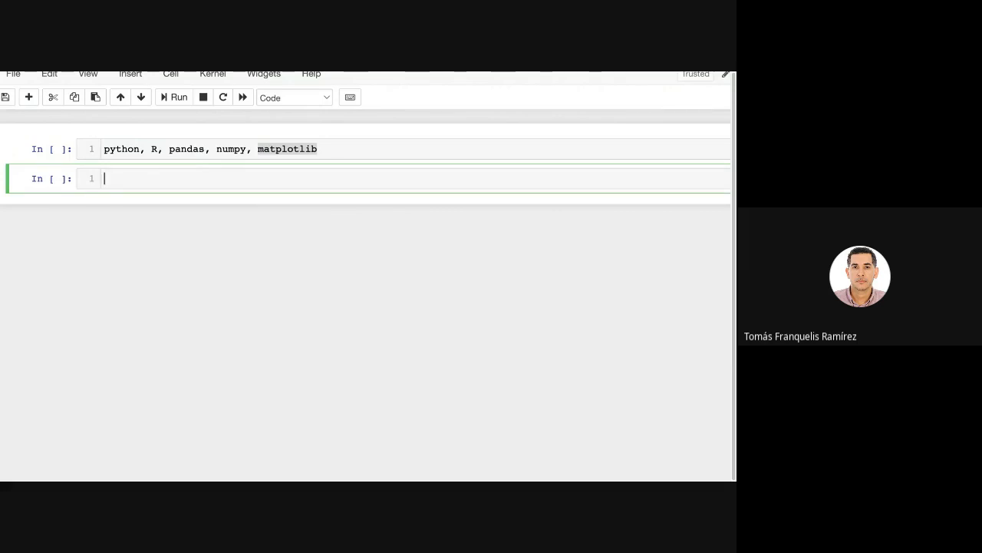
pyautogui.write('(),')
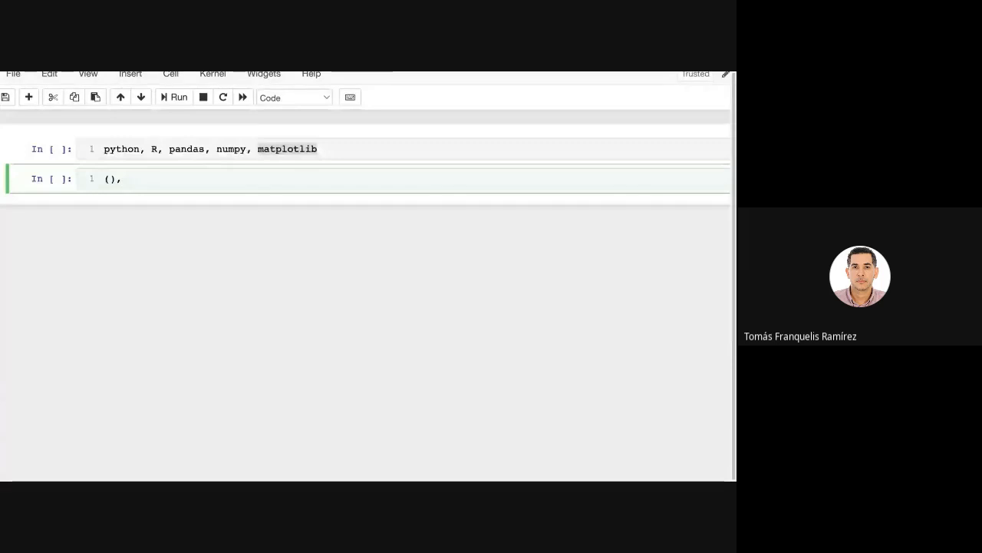
pyautogui.write('(')
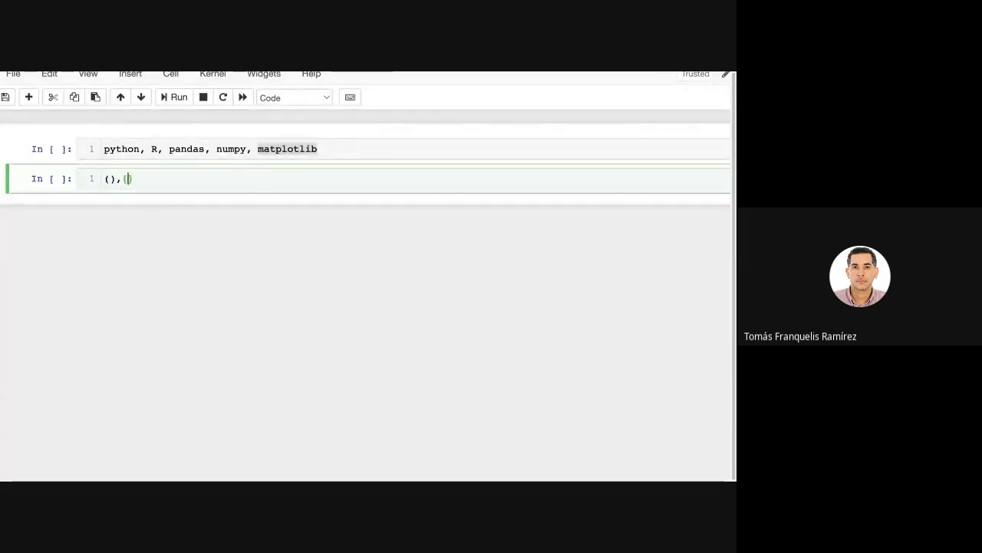
pyautogui.press('Right')
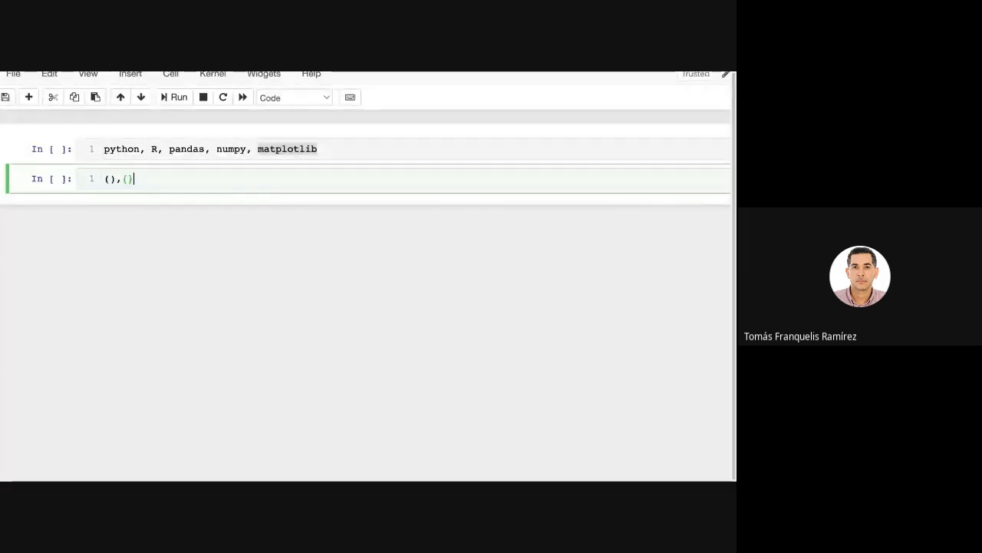
pyautogui.write(',[')
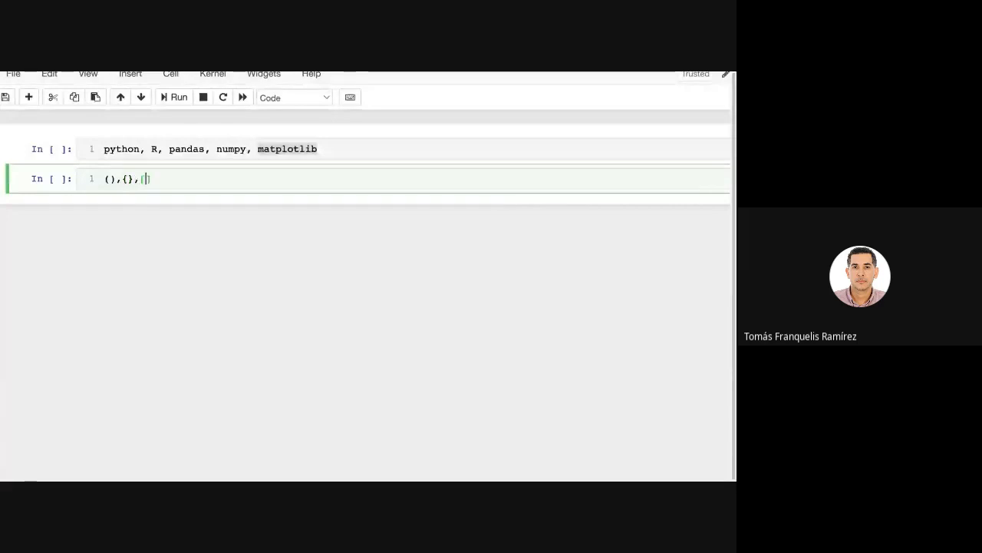
pyautogui.press('Right')
pyautogui.hotkey('shift', 'Left')
pyautogui.hotkey('shift', 'Left')
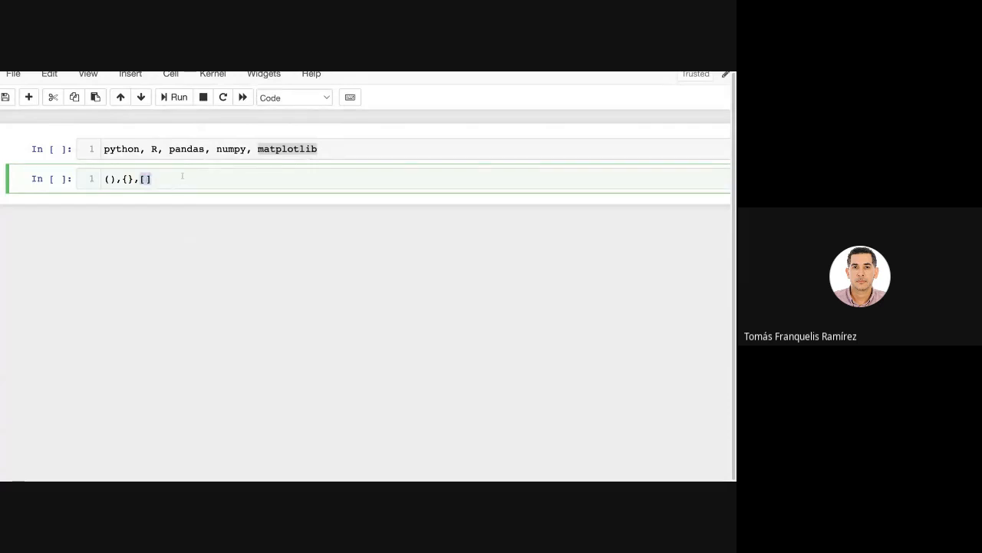
# Append the word "Dataset" after the bracket pairs in the second cell.
pyautogui.press('Right')
pyautogui.write('Datsetas')
pyautogui.press('BackSpace')
pyautogui.press('BackSpace')
pyautogui.press('BackSpace')
pyautogui.press('BackSpace')
pyautogui.press('BackSpace')
pyautogui.write('aset')
pyautogui.click(152, 179)
pyautogui.hotkey('shift', 'Left')
pyautogui.hotkey('shift', 'Left')
pyautogui.press('End')
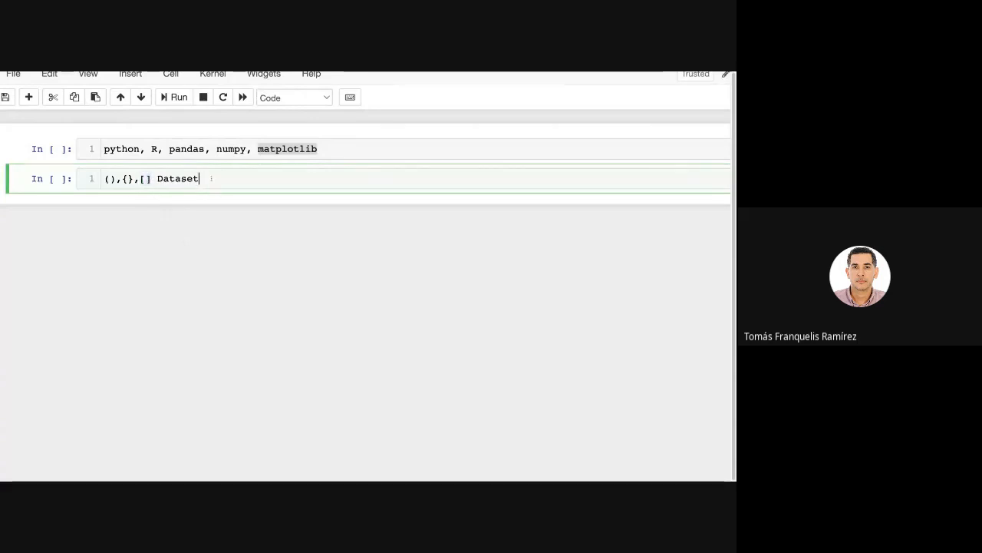
pyautogui.hotkey('shift', 'Left')
pyautogui.hotkey('shift', 'Left')
pyautogui.hotkey('shift', 'Left')
pyautogui.hotkey('shift', 'Left')
pyautogui.hotkey('shift', 'Left')
pyautogui.hotkey('shift', 'Left')
pyautogui.hotkey('shift', 'Left')
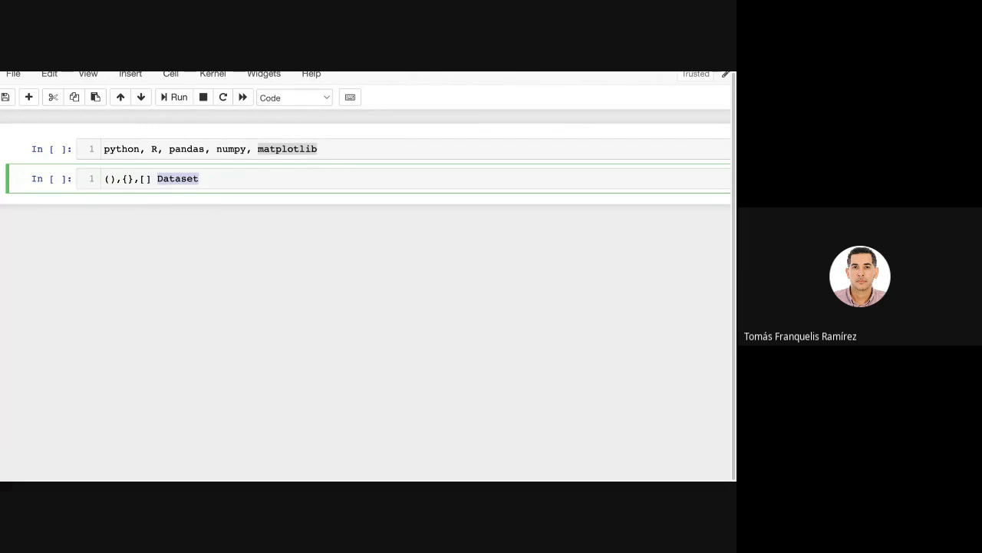
pyautogui.press('Escape')
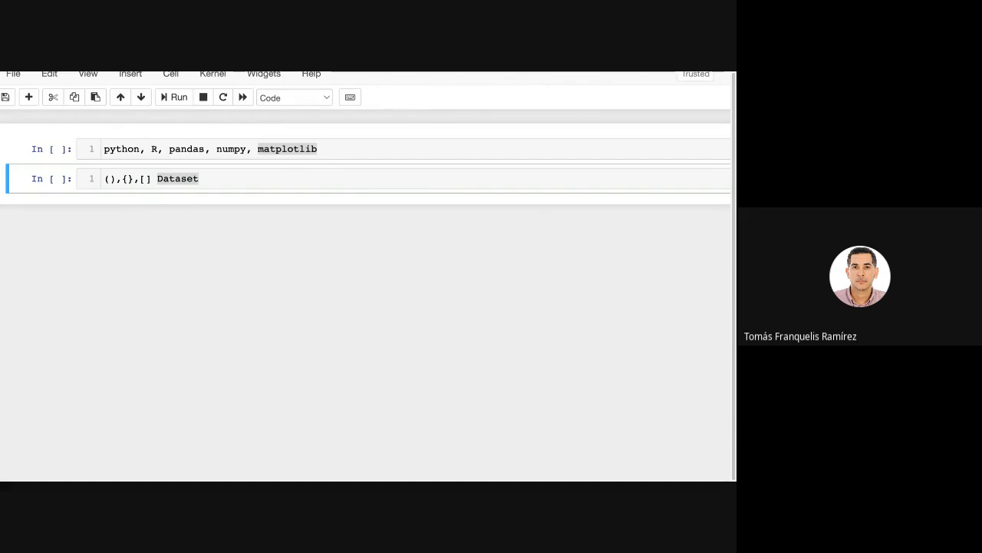
# Add a third cell and run pwd in it to show the current working directory.
pyautogui.click(28, 97)
pyautogui.click(143, 215)
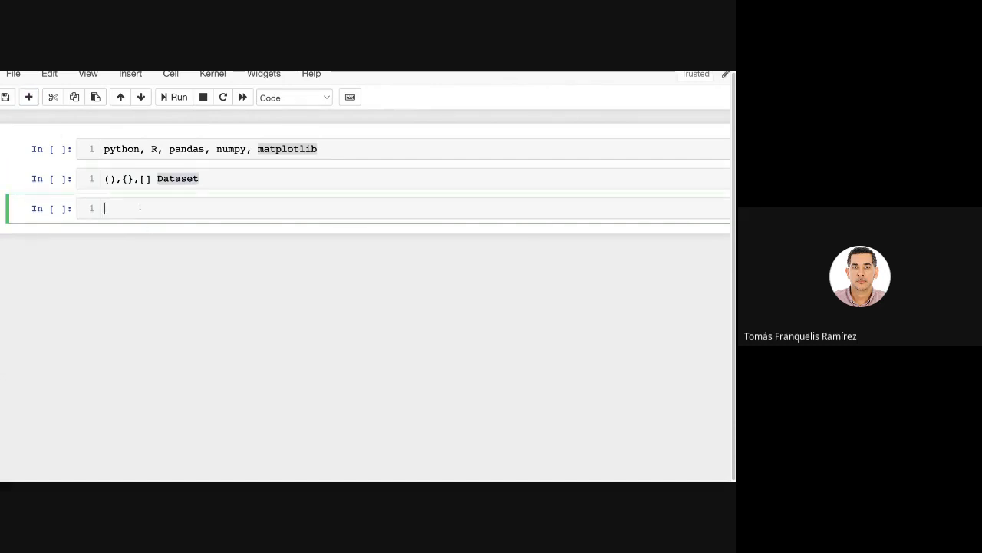
pyautogui.write('pwd')
pyautogui.hotkey('shift', 'Return')
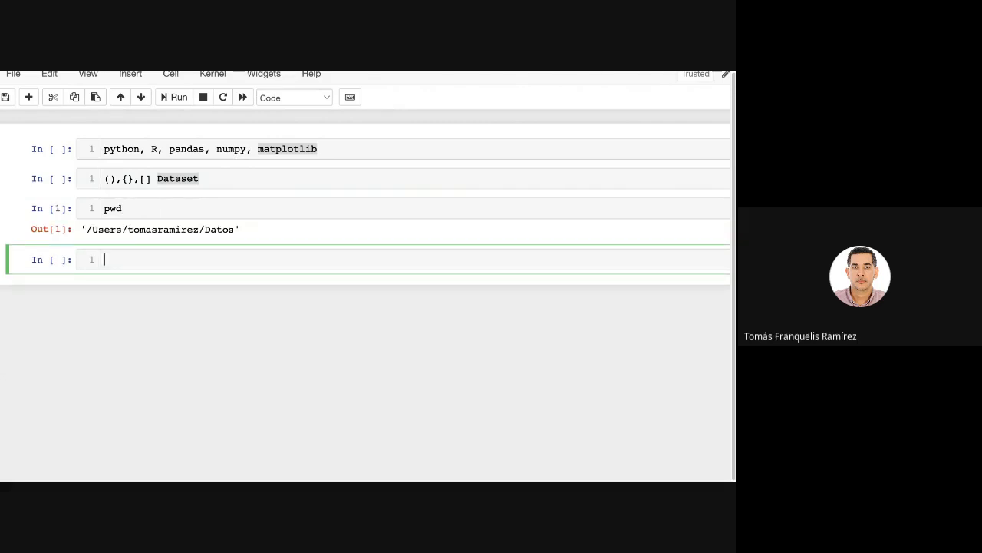
pyautogui.click(236, 229)
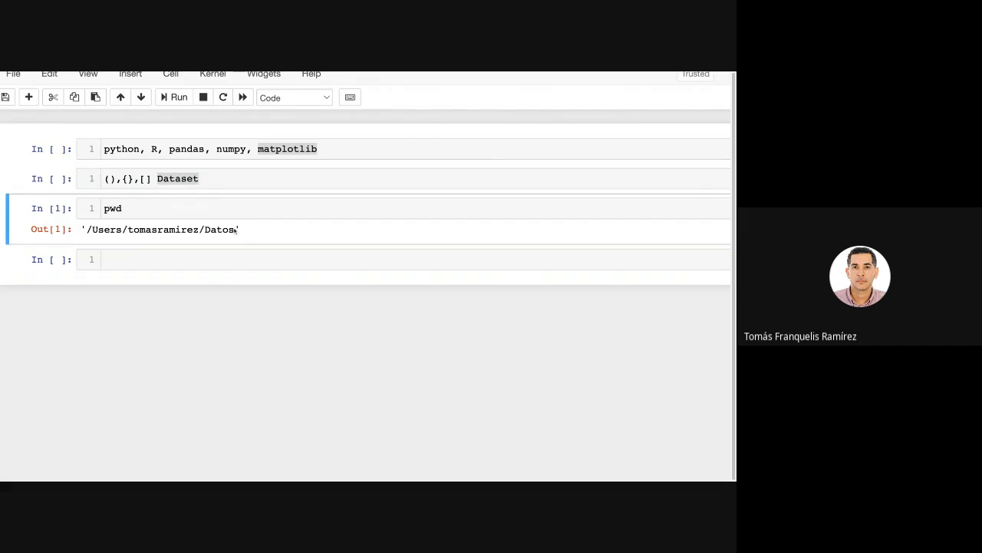
# Replace the pwd command in the third cell with !ls and run it to list the folder's files.
pyautogui.click(176, 214)
pyautogui.moveTo(188, 213); pyautogui.dragTo(98, 208)
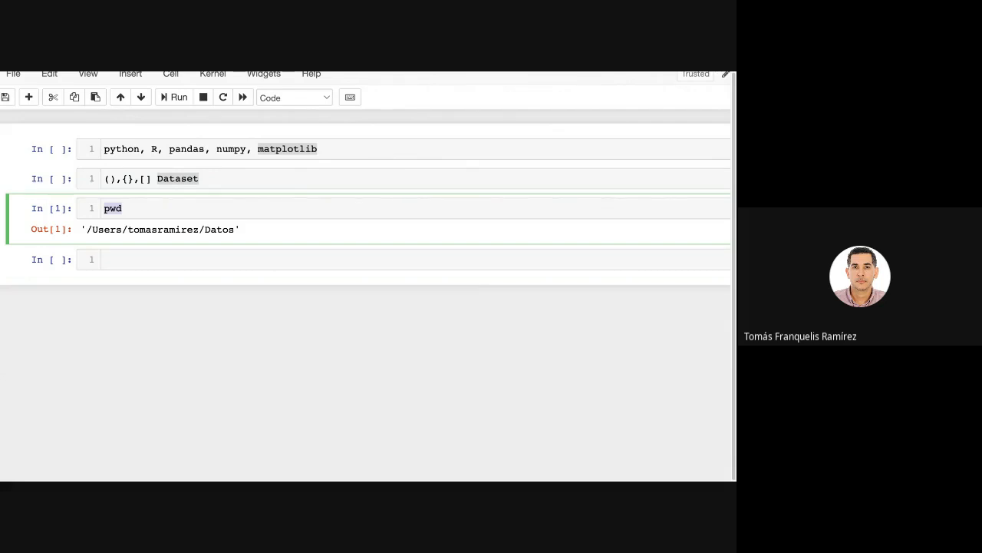
pyautogui.press('BackSpace')
pyautogui.write('dir')
pyautogui.press('BackSpace')
pyautogui.press('BackSpace')
pyautogui.press('BackSpace')
pyautogui.write('!ls')
pyautogui.hotkey('shift', 'Return')
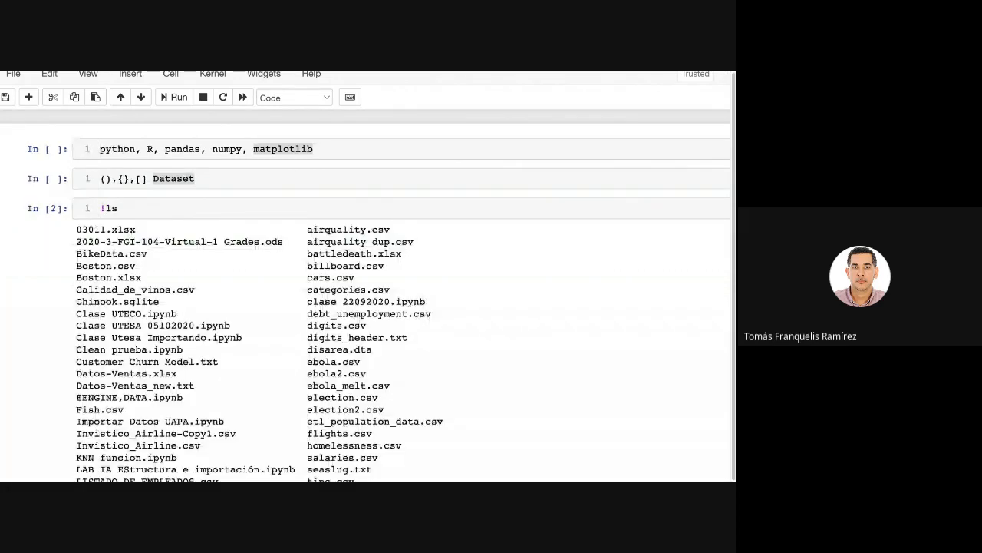
# Rerun the !ls cell and look through the folder's file listing to its end.
pyautogui.scroll(-4, 366, 307)
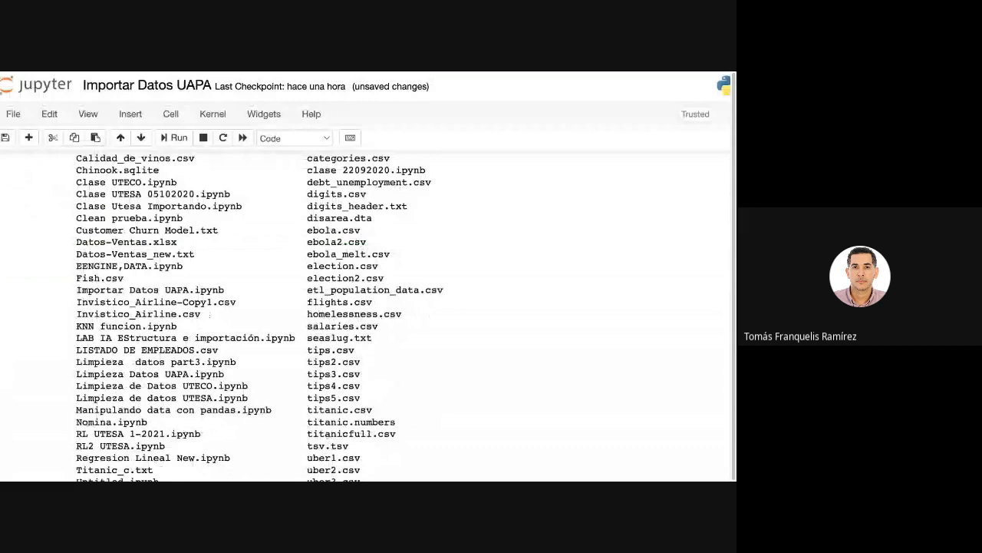
pyautogui.scroll(5, 210, 314)
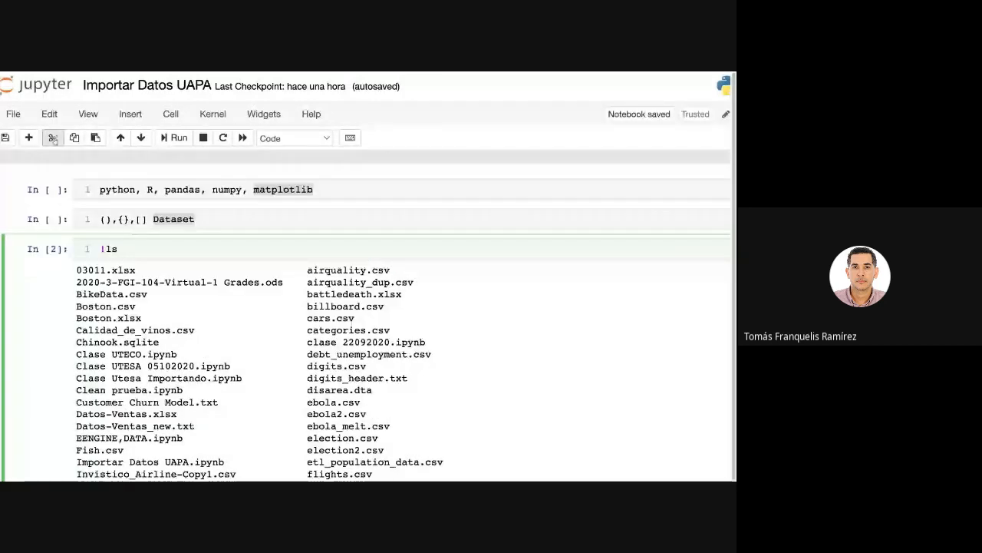
pyautogui.scroll(-5, 176, 302)
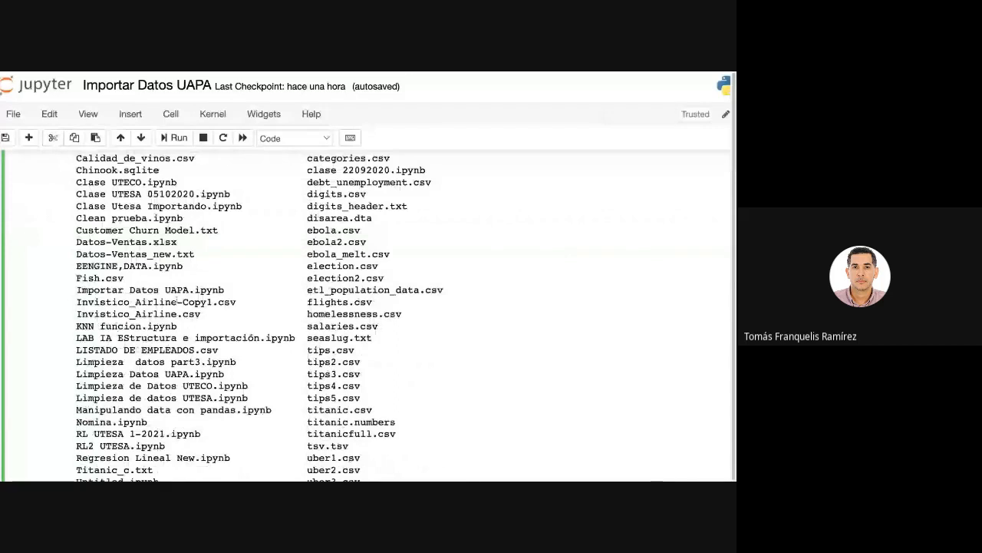
pyautogui.scroll(5, 177, 301)
pyautogui.click(139, 241)
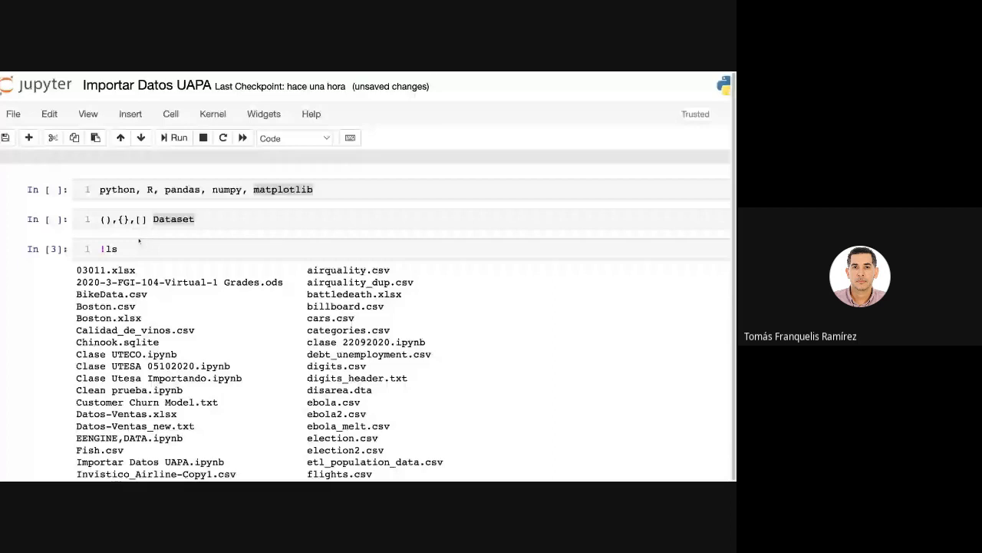
pyautogui.scroll(-5, 139, 241)
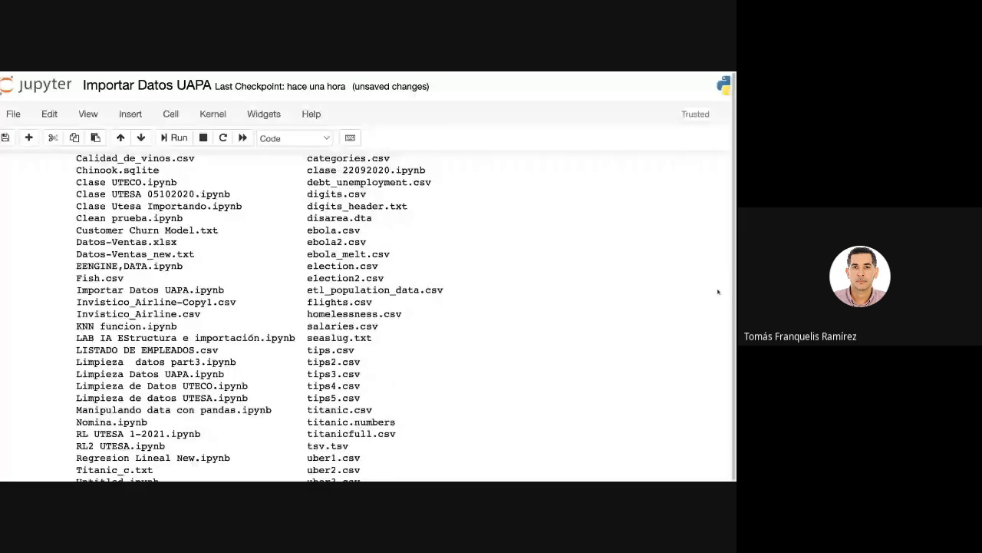
pyautogui.scroll(-5, 175, 360)
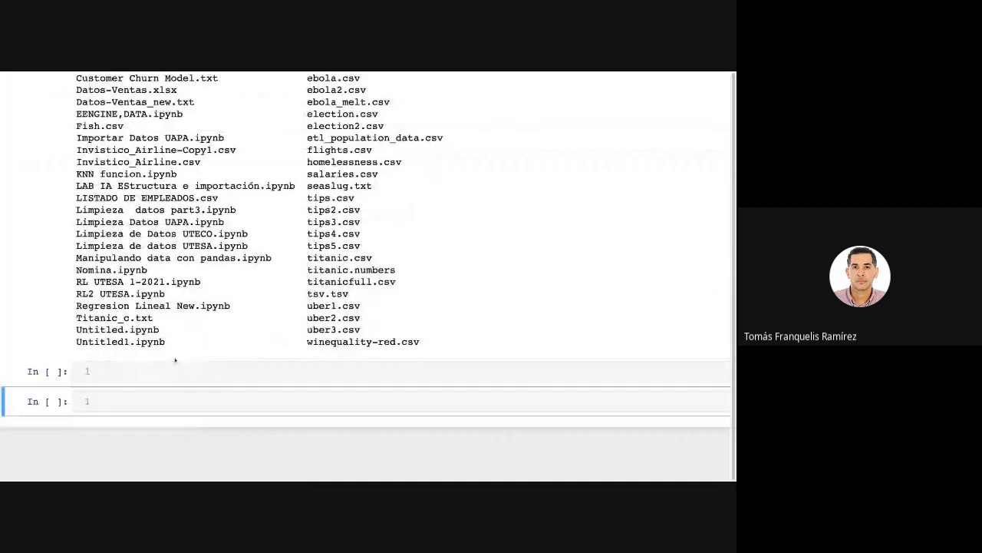
# Enter "import pandas as pd" in the empty cell directly below the file listing.
pyautogui.click(151, 374)
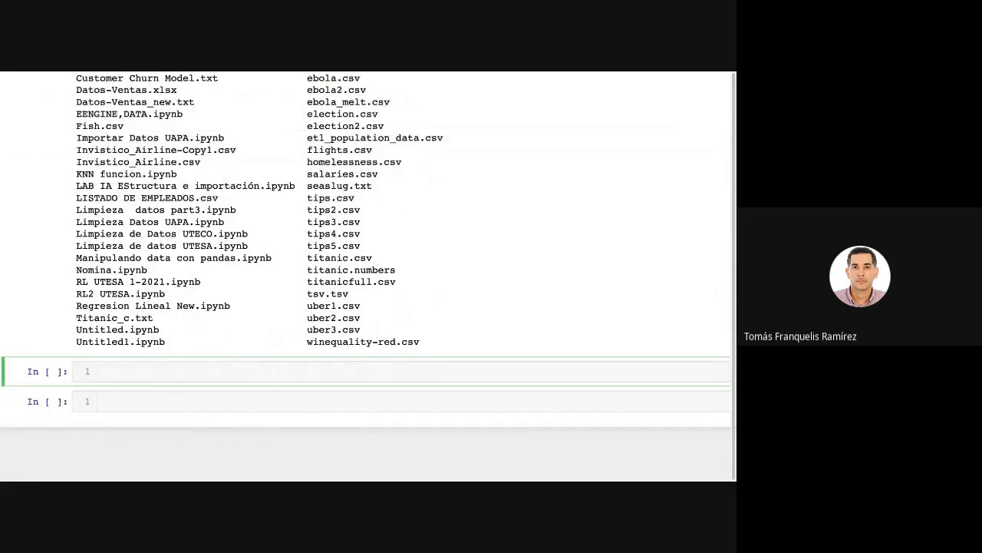
pyautogui.write('import')
pyautogui.moveTo(144, 372); pyautogui.dragTo(85, 372)
pyautogui.click(207, 371)
pyautogui.write('pandas')
pyautogui.write('as ')
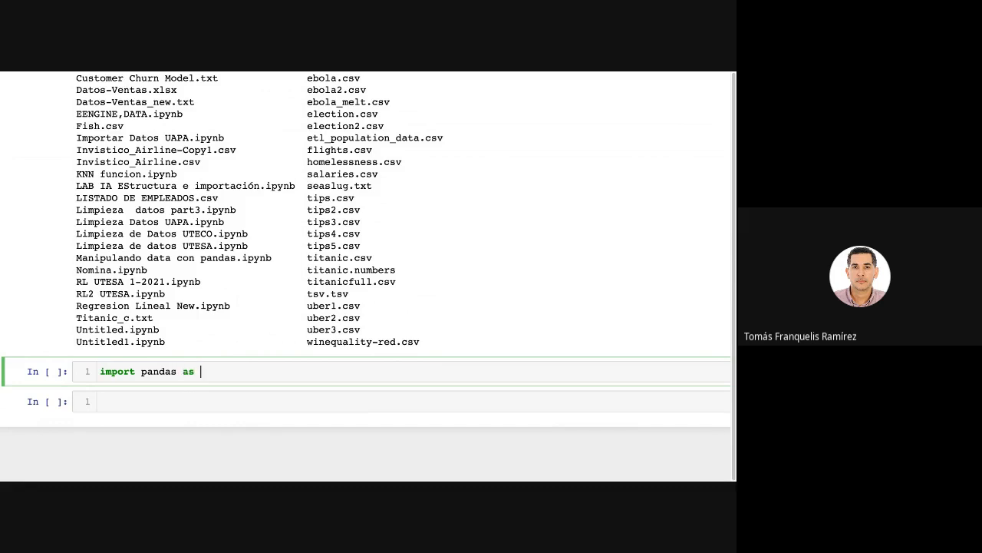
pyautogui.write('pd')
pyautogui.doubleClick(219, 372)
pyautogui.click(225, 376)
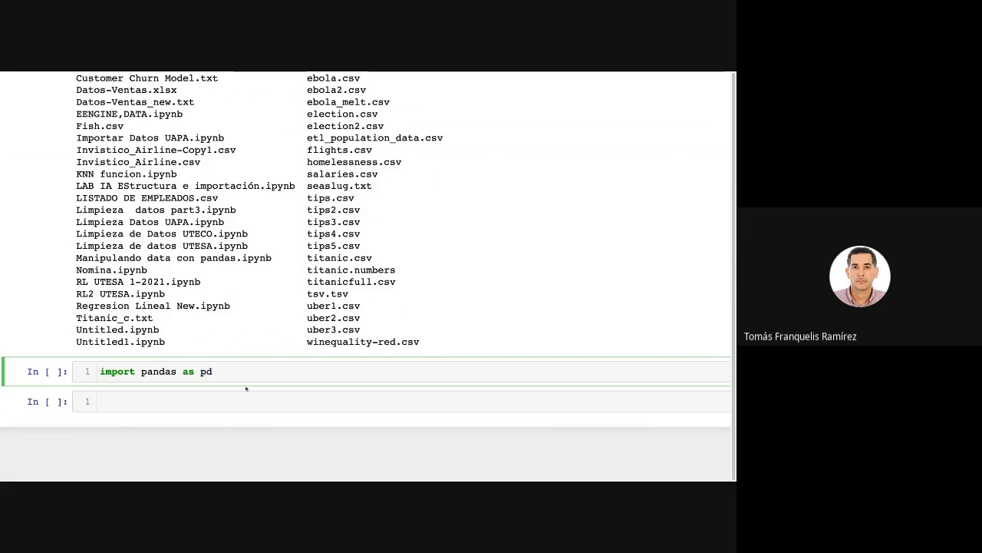
pyautogui.scroll(1, 244, 385)
pyautogui.scroll(-2, 220, 373)
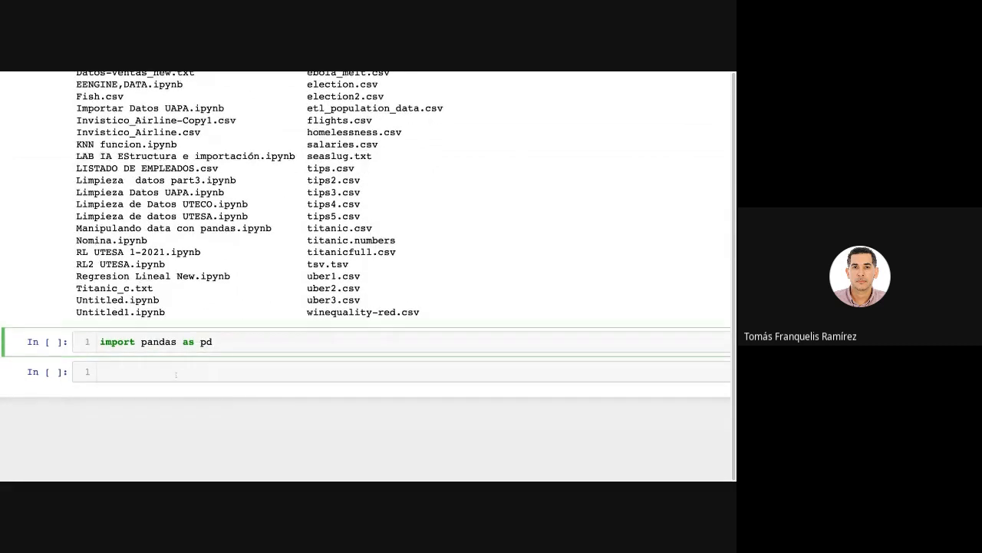
pyautogui.moveTo(234, 344); pyautogui.dragTo(141, 343)
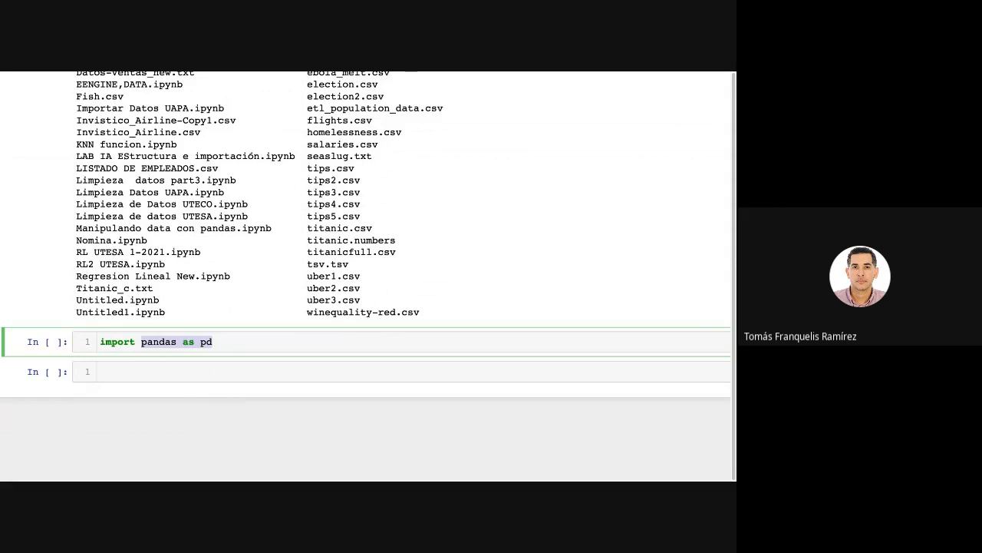
# Run the "import pandas as pd" cell and highlight its import statement.
pyautogui.click(240, 347)
pyautogui.hotkey('shift', 'Return')
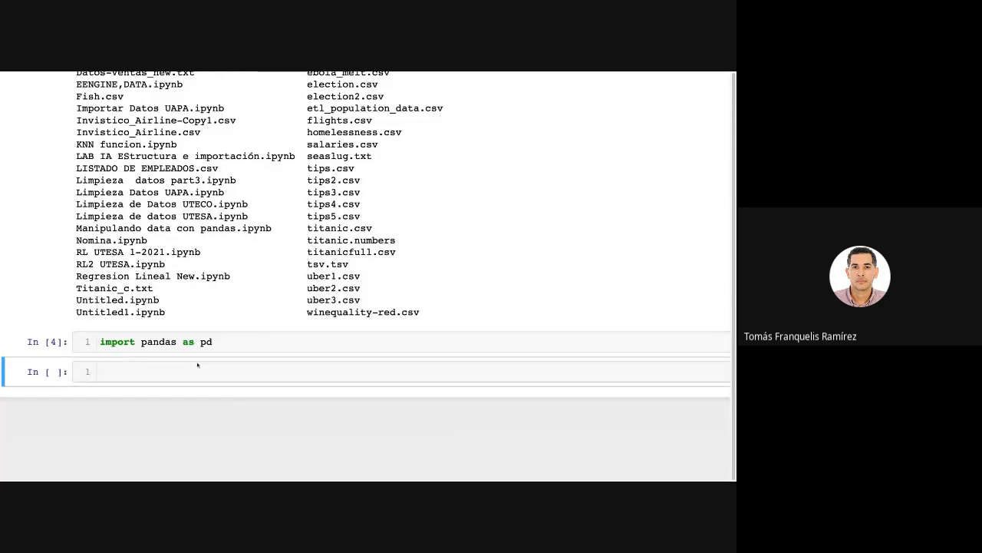
pyautogui.moveTo(239, 345); pyautogui.dragTo(106, 342)
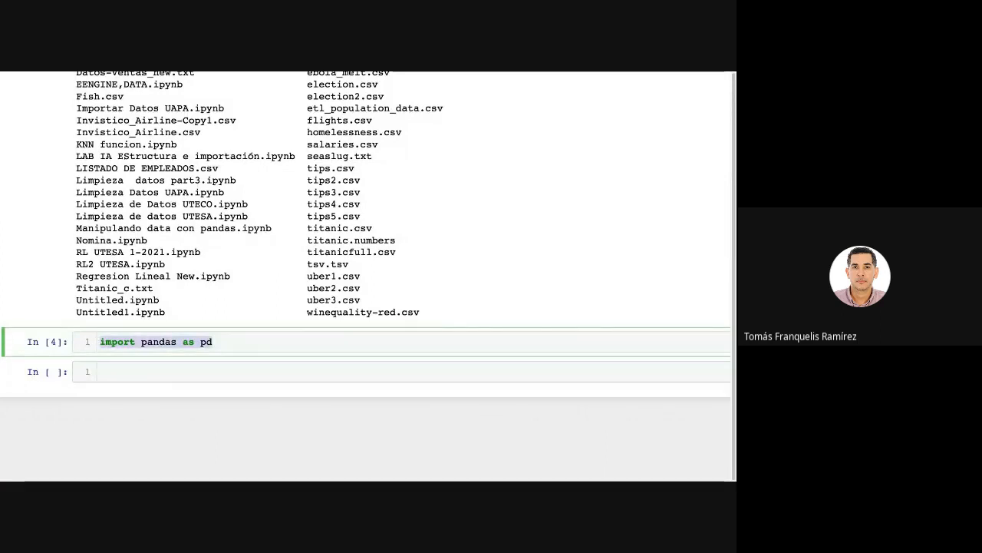
# Enter "pd." in the empty last cell and browse the completion list of pandas functions, including the read_ functions.
pyautogui.click(131, 370)
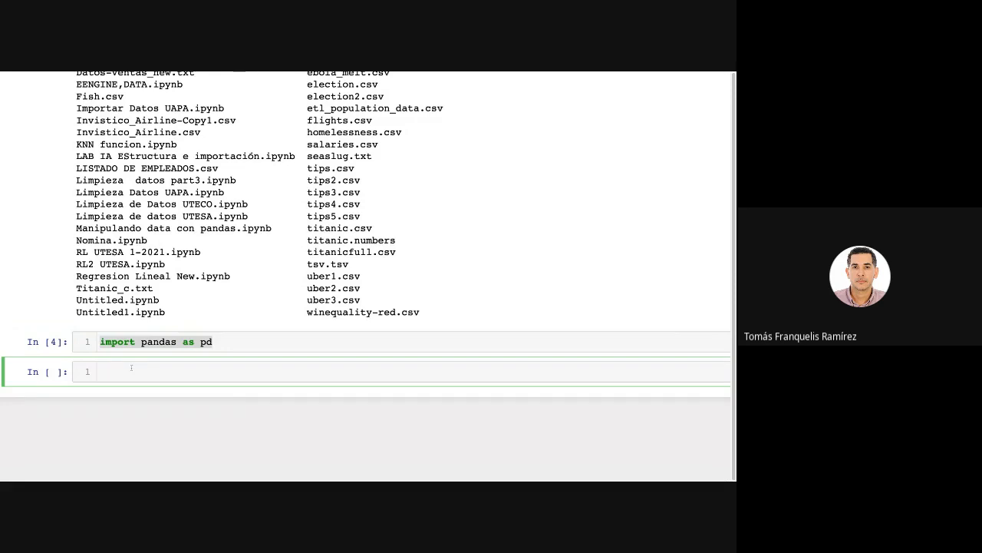
pyautogui.write('pd.')
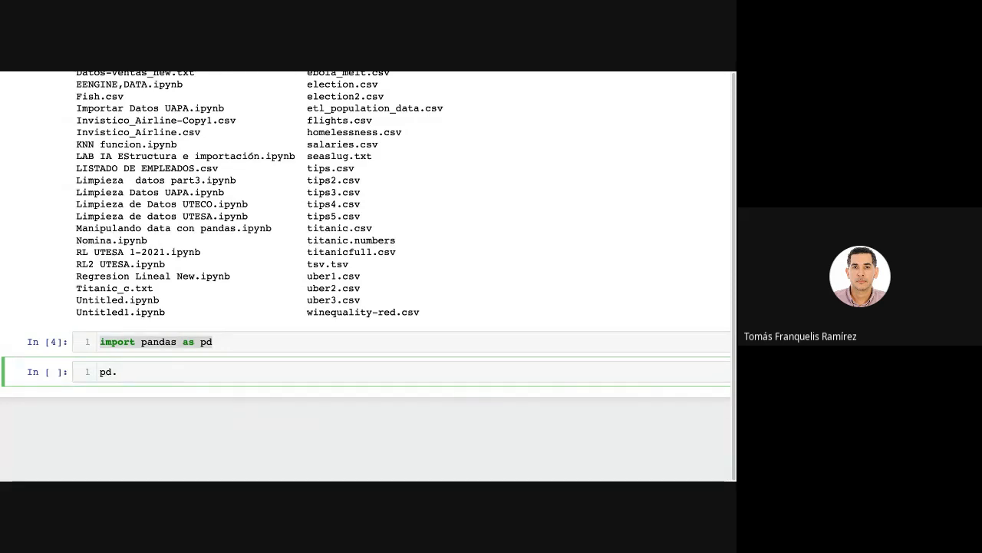
pyautogui.press('Tab')
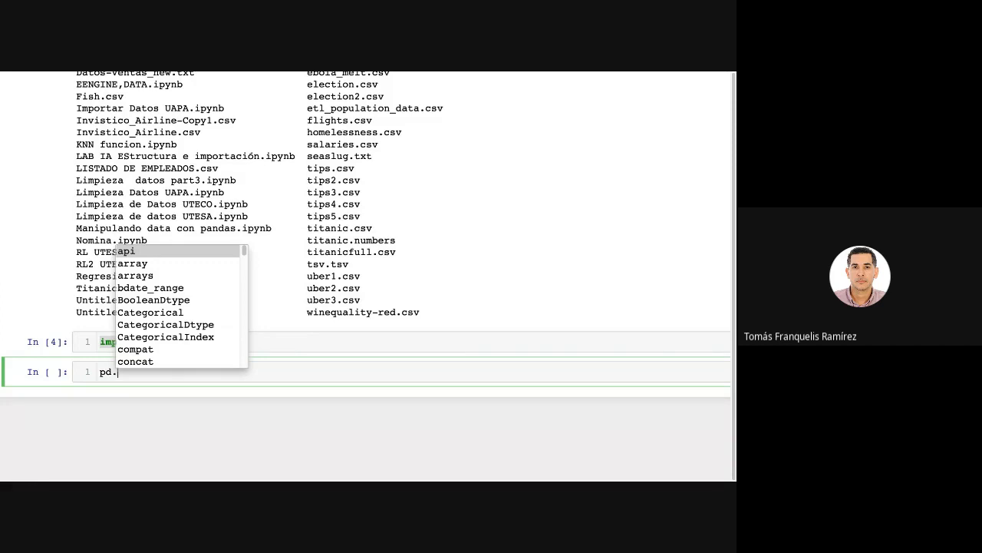
pyautogui.scroll(-10, 163, 332)
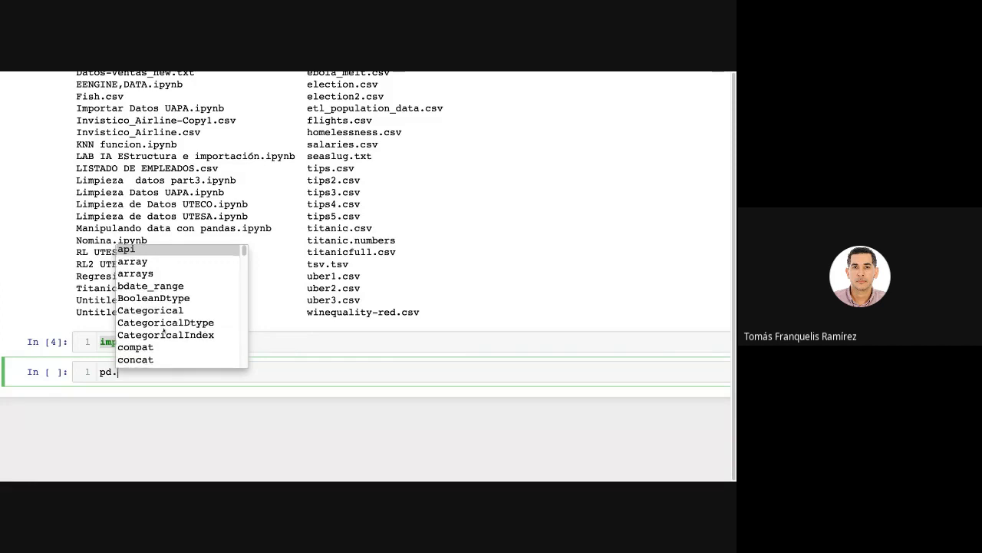
pyautogui.scroll(-15, 163, 332)
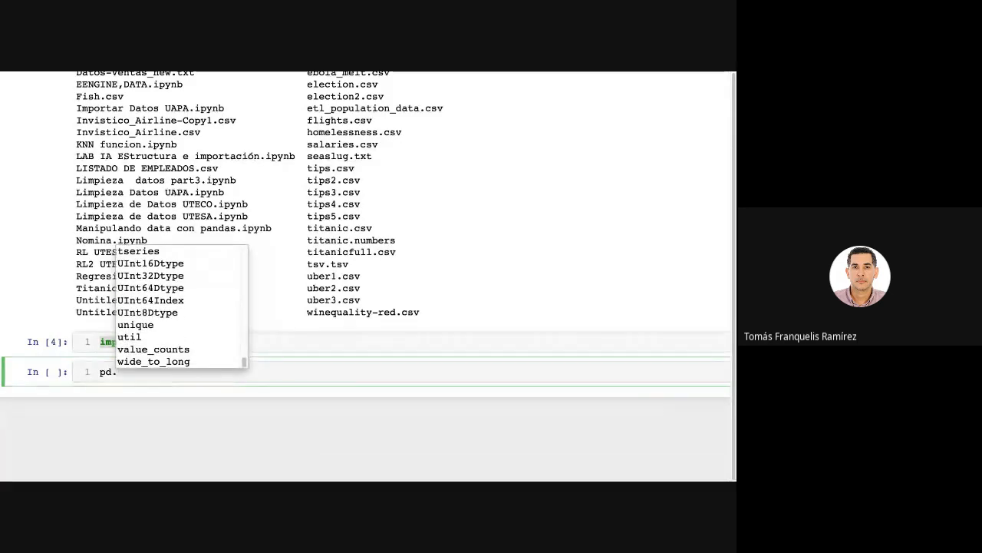
pyautogui.scroll(20, 182, 306)
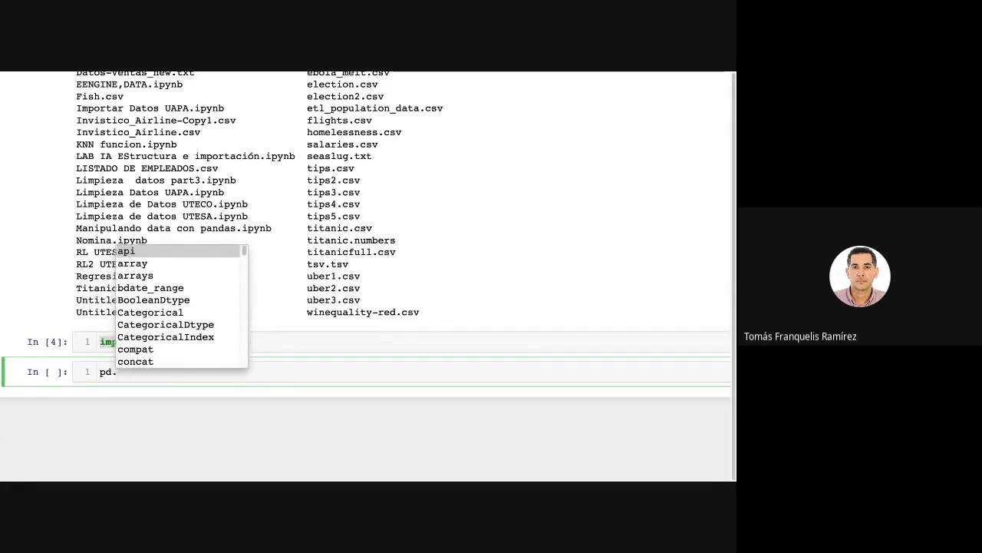
pyautogui.scroll(-20, 181, 306)
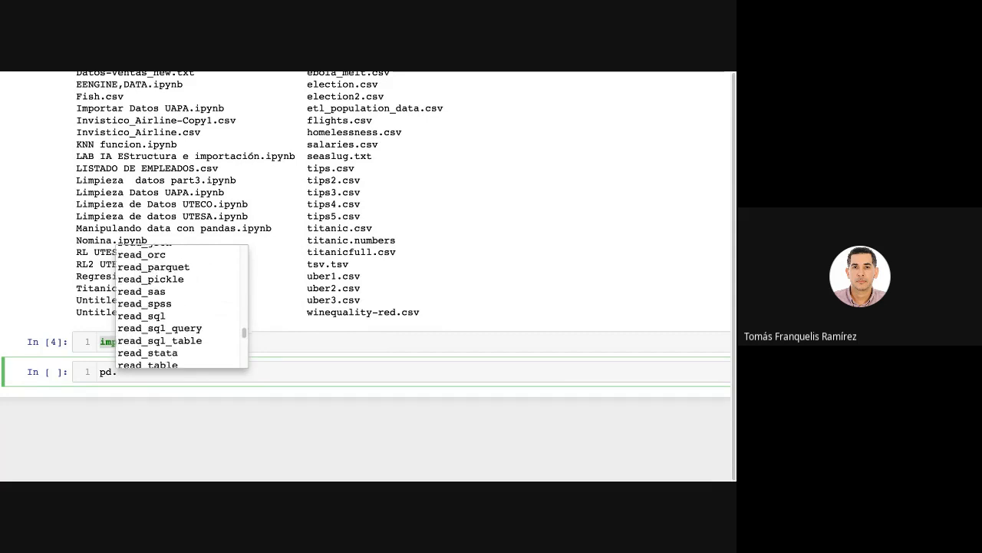
pyautogui.scroll(20, 181, 306)
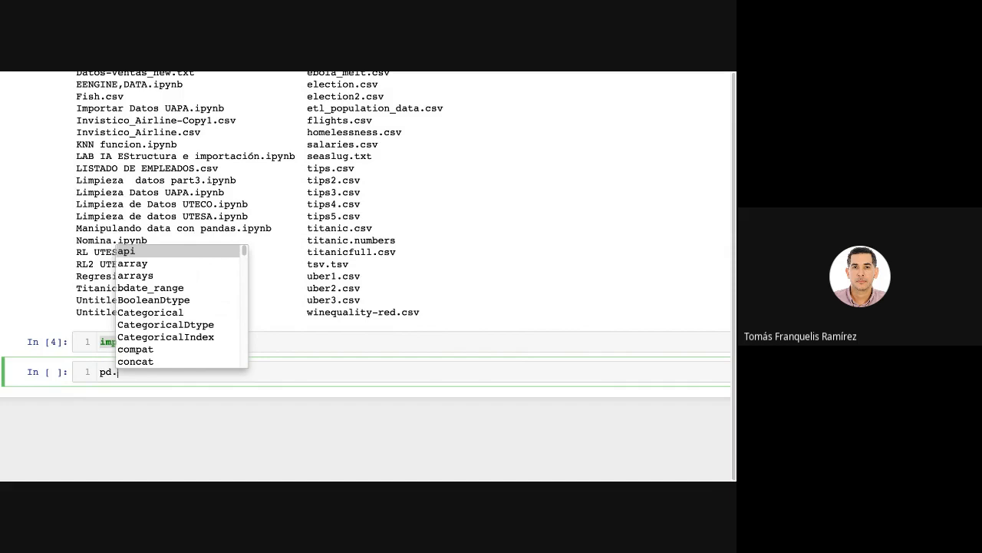
pyautogui.press('Escape')
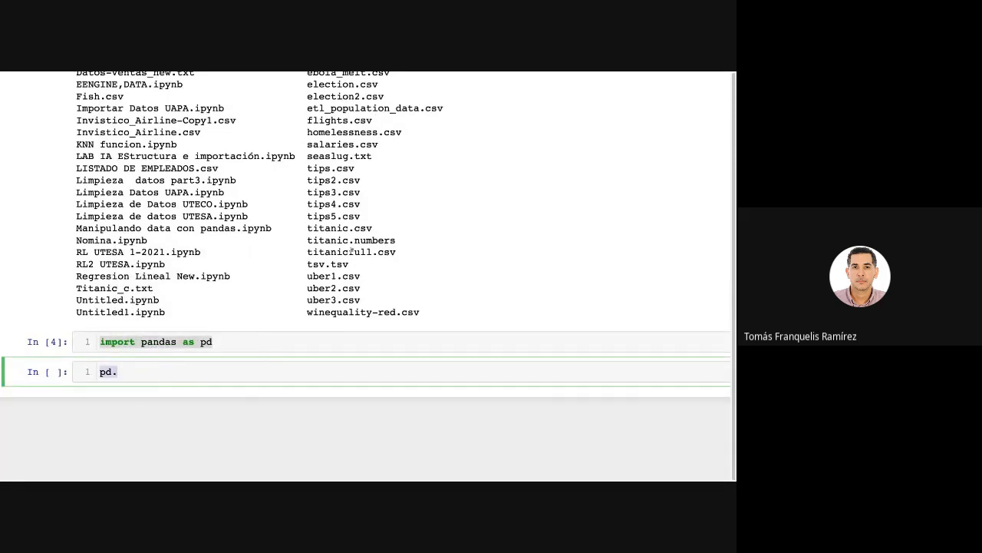
# Review the file listing and the notebook's opening cells.
pyautogui.scroll(5, 365, 277)
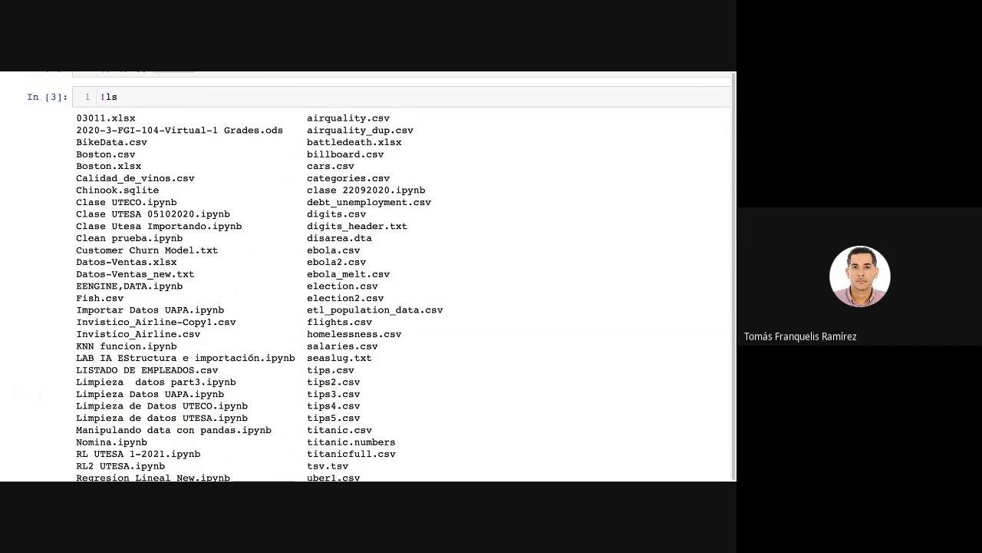
pyautogui.scroll(2, 365, 276)
pyautogui.scroll(-2, 366, 276)
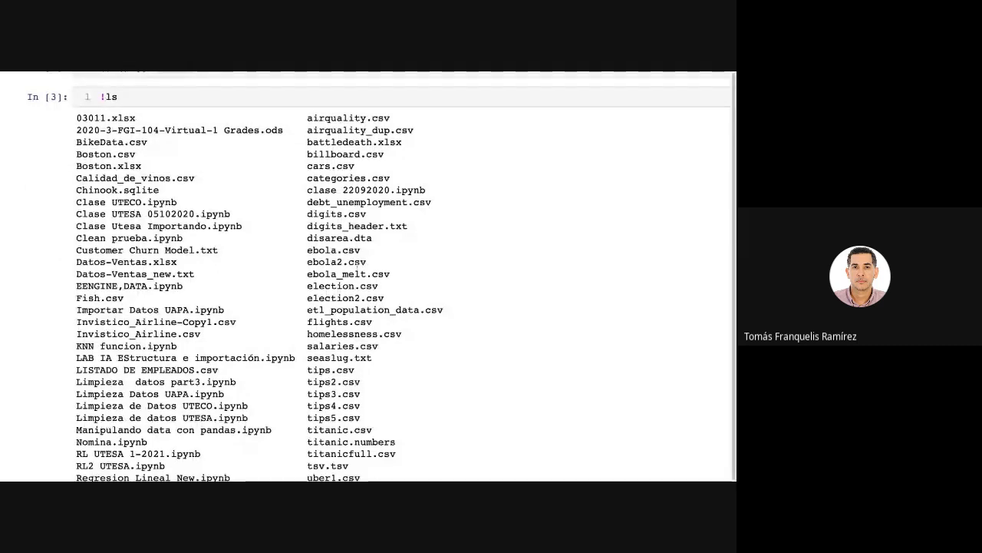
pyautogui.scroll(-3, 366, 276)
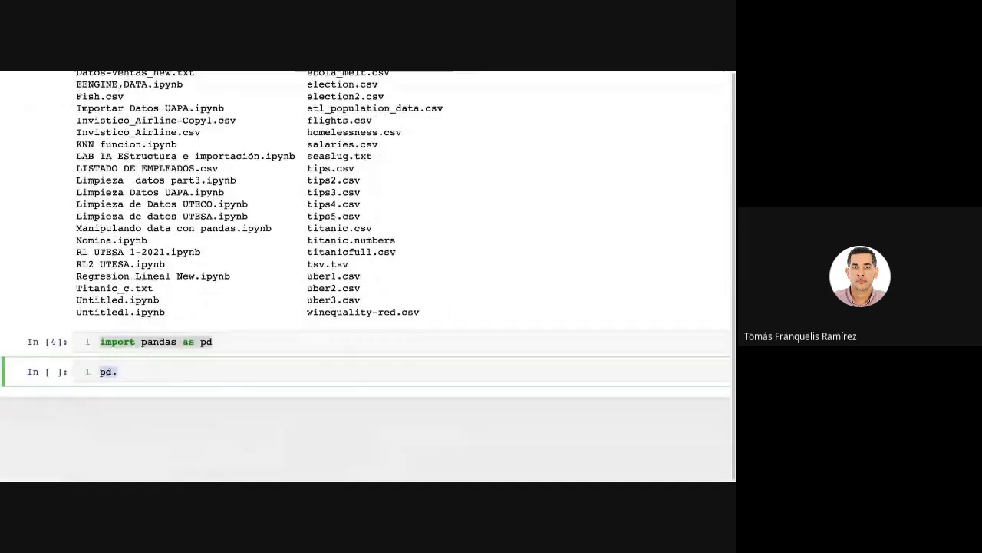
pyautogui.scroll(4, 365, 276)
pyautogui.scroll(2, 297, 106)
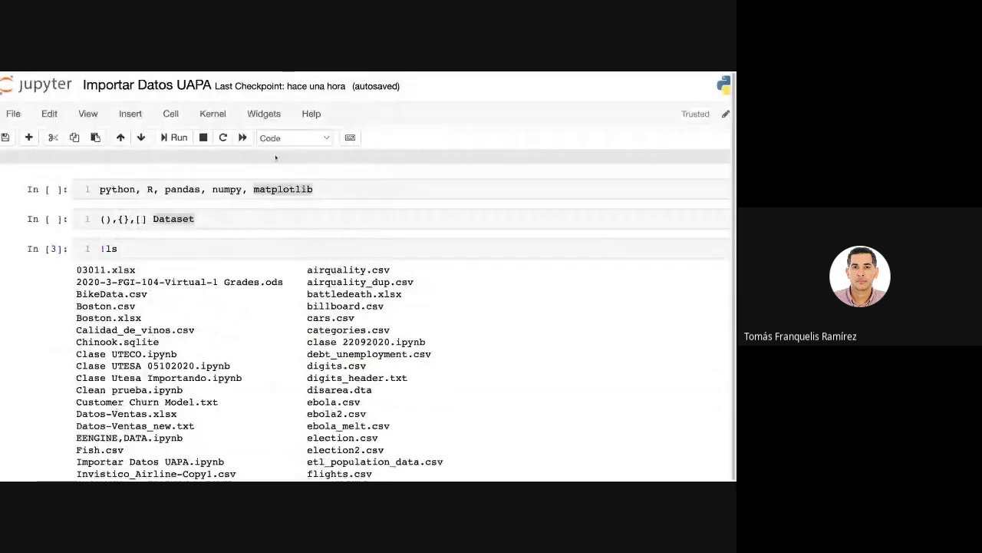
pyautogui.click(221, 218)
pyautogui.scroll(-1, 222, 218)
pyautogui.scroll(-5, 366, 276)
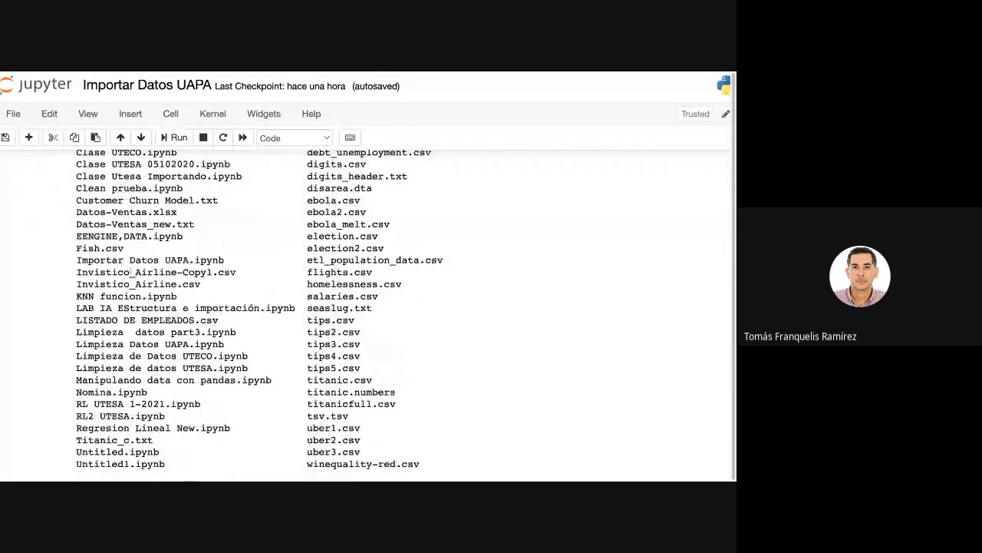
# Replace "pd." in the last cell with pwd, run it, and highlight the directory path in its output.
pyautogui.click(163, 382)
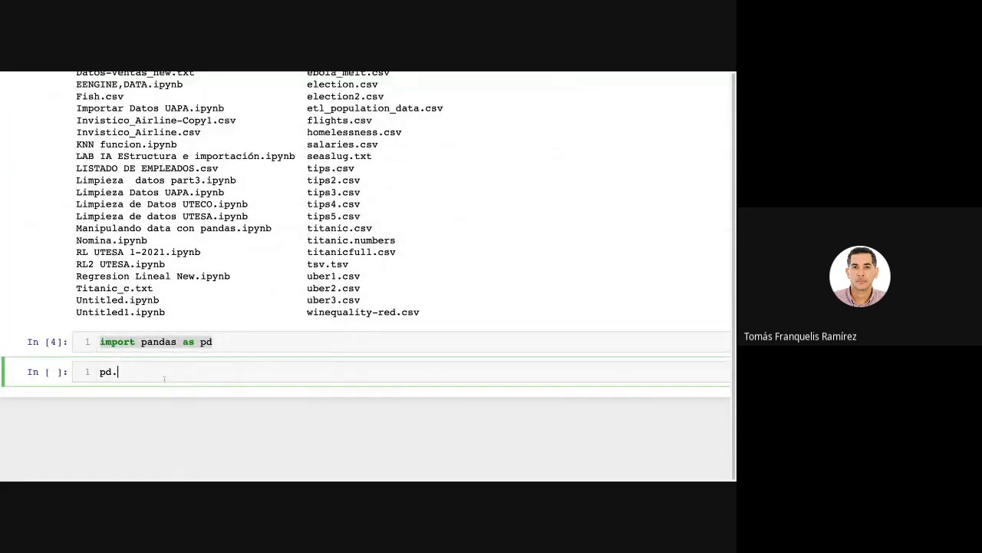
pyautogui.click(86, 372)
pyautogui.write('pwd')
pyautogui.hotkey('shift', 'Return')
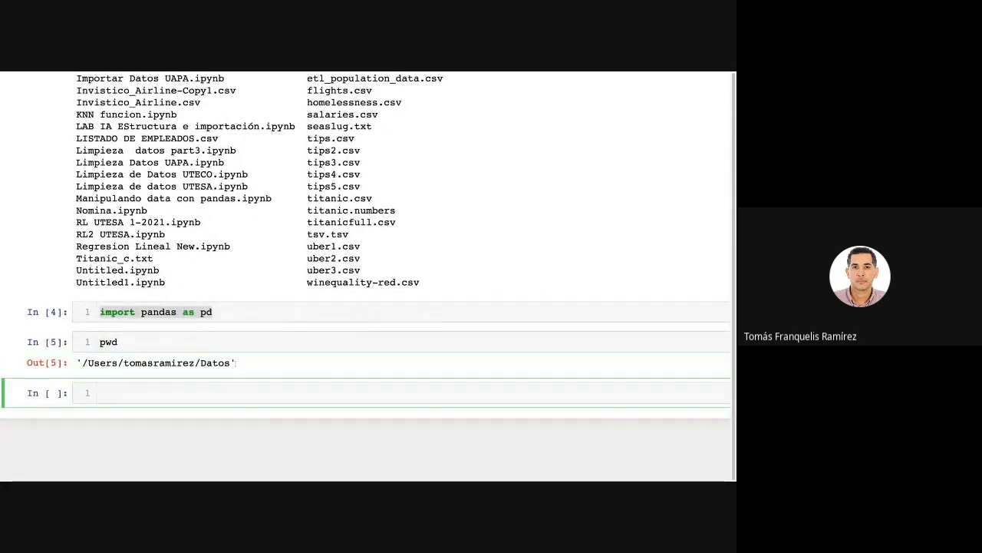
pyautogui.moveTo(234, 363); pyautogui.dragTo(81, 363)
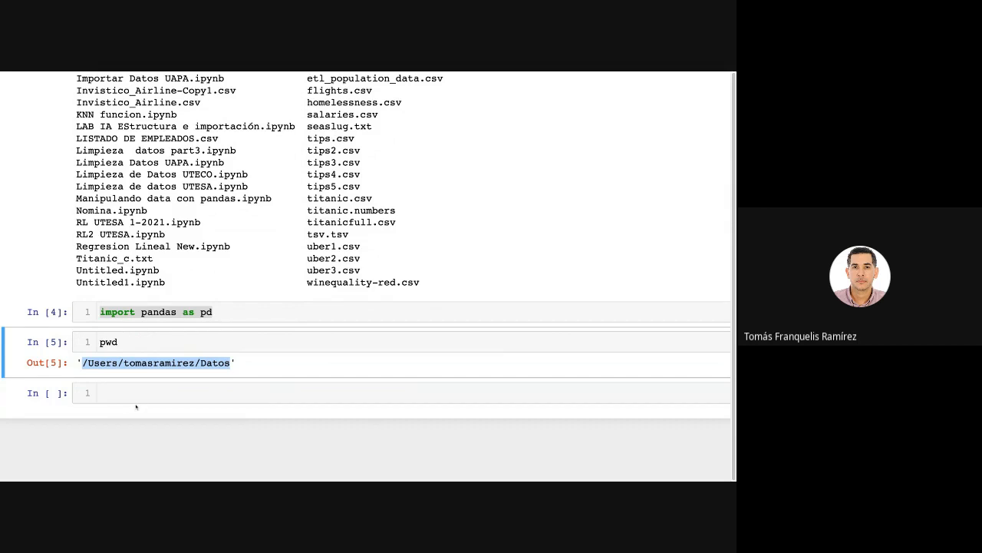
# Replace the pwd command with "datos = pd.read_excel()", choosing read_excel from the code completions.
pyautogui.click(131, 342)
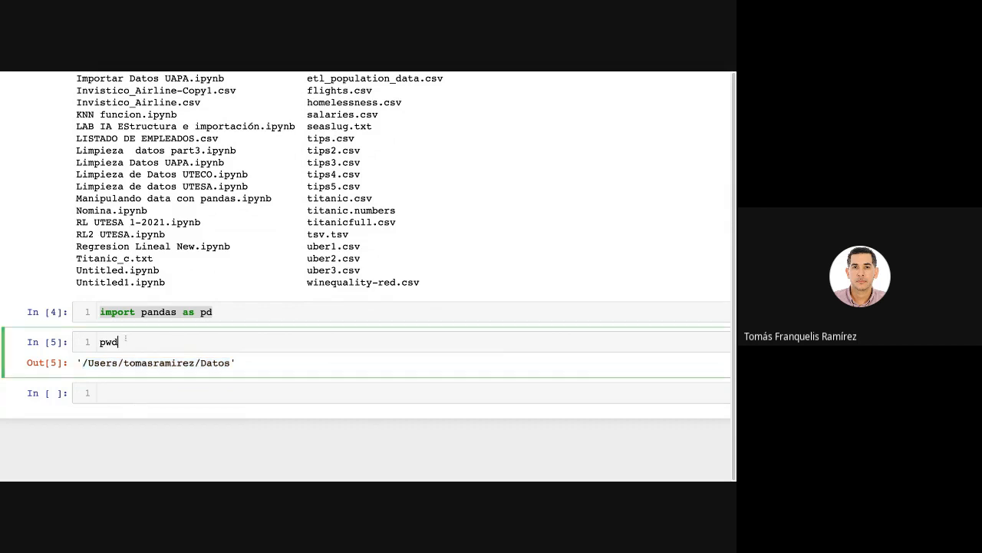
pyautogui.press('super+a')
pyautogui.write('datos = pd.re')
pyautogui.press('Tab')
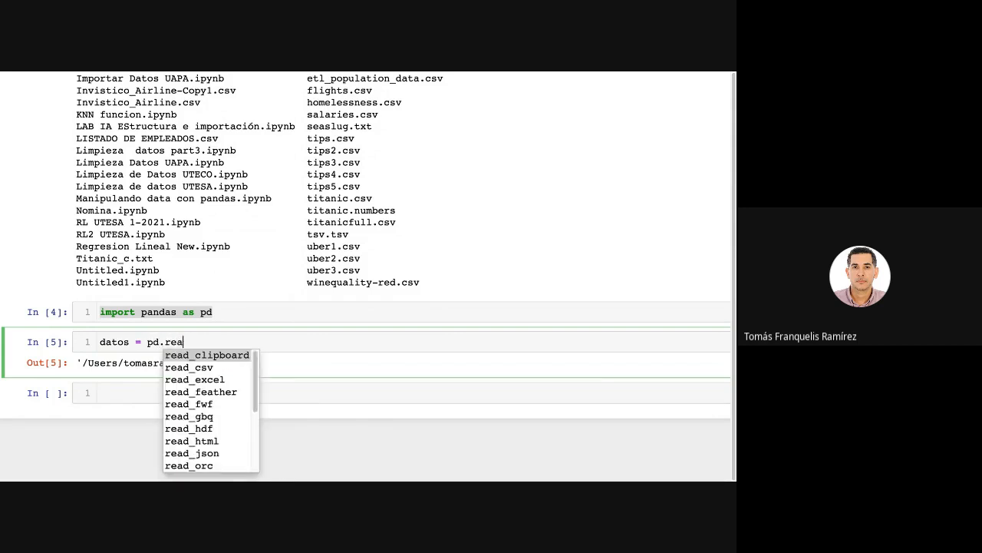
pyautogui.write('a')
pyautogui.press('Down')
pyautogui.press('Down')
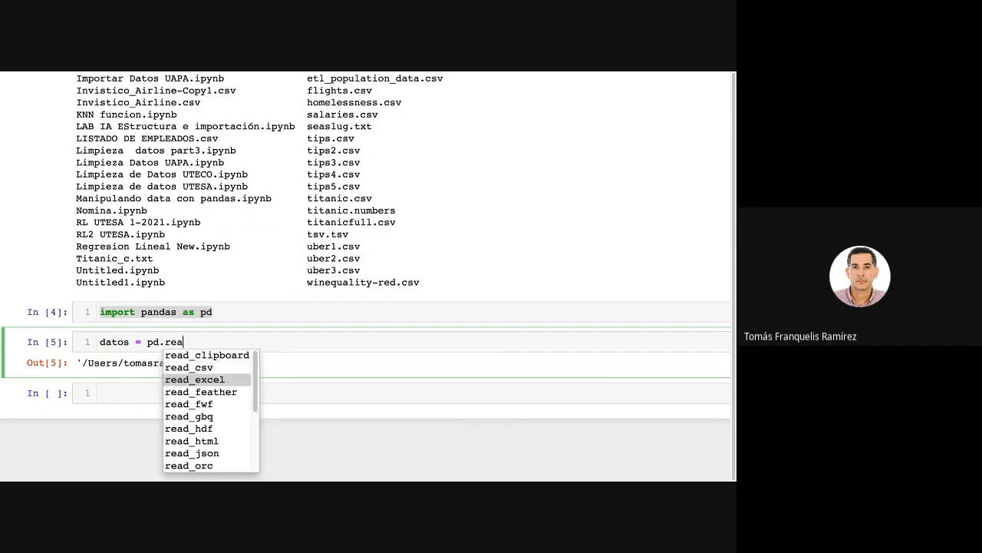
pyautogui.press('Return')
pyautogui.write('(')
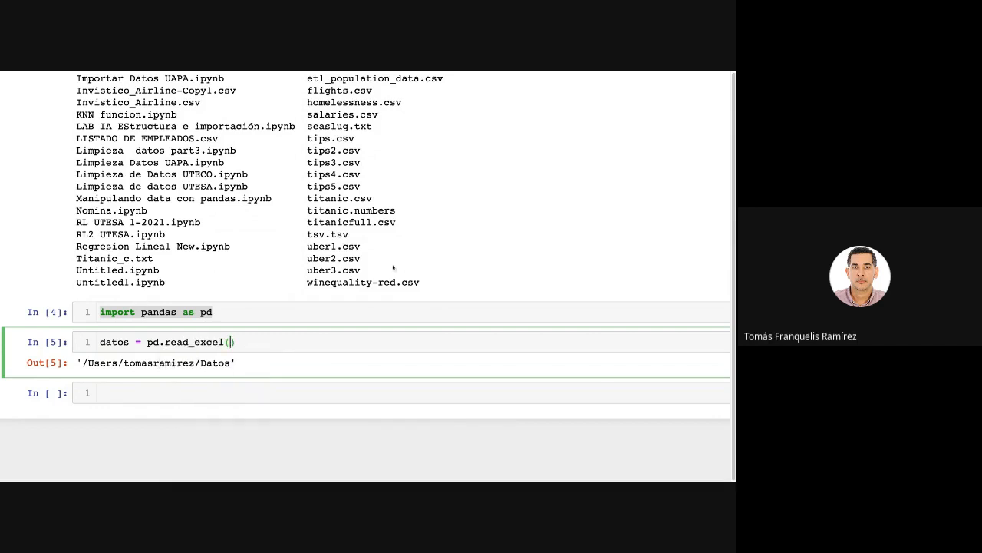
# Find Datos-Ventas.xlsx in the !ls output and select its file name.
pyautogui.scroll(-1, 336, 248)
pyautogui.scroll(6, 336, 248)
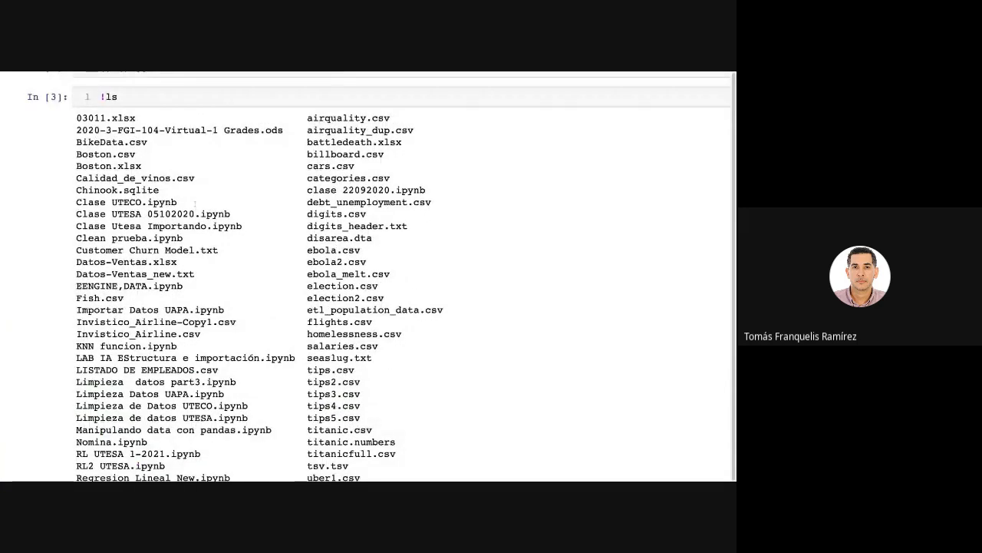
pyautogui.moveTo(185, 263)
pyautogui.mouseDown()
pyautogui.moveTo(83, 262)
pyautogui.moveTo(191, 262)
pyautogui.mouseUp()
pyautogui.click(113, 262)
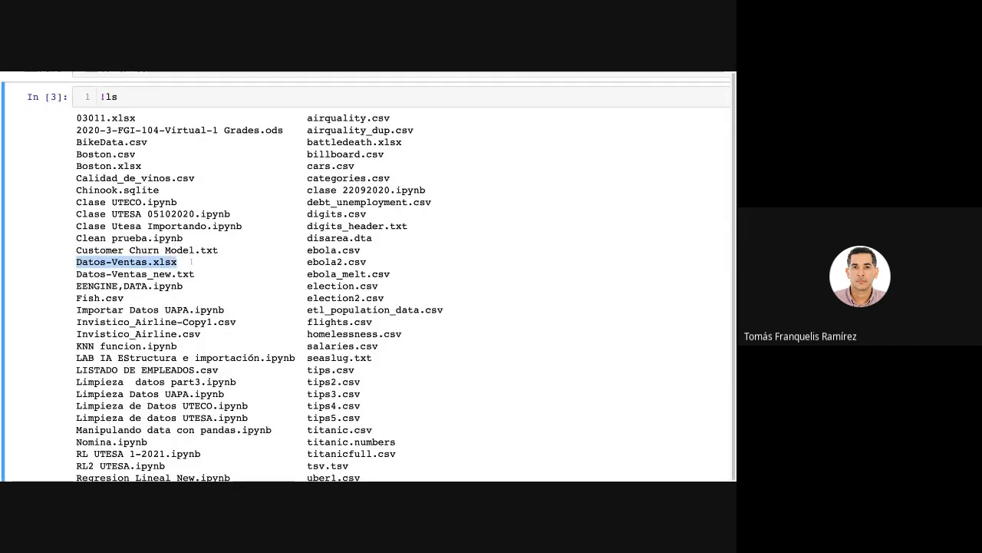
pyautogui.scroll(-5, 257, 324)
# Add a pair of double quotes inside the read_excel parentheses and try to paste the file name between them.
pyautogui.click(257, 324)
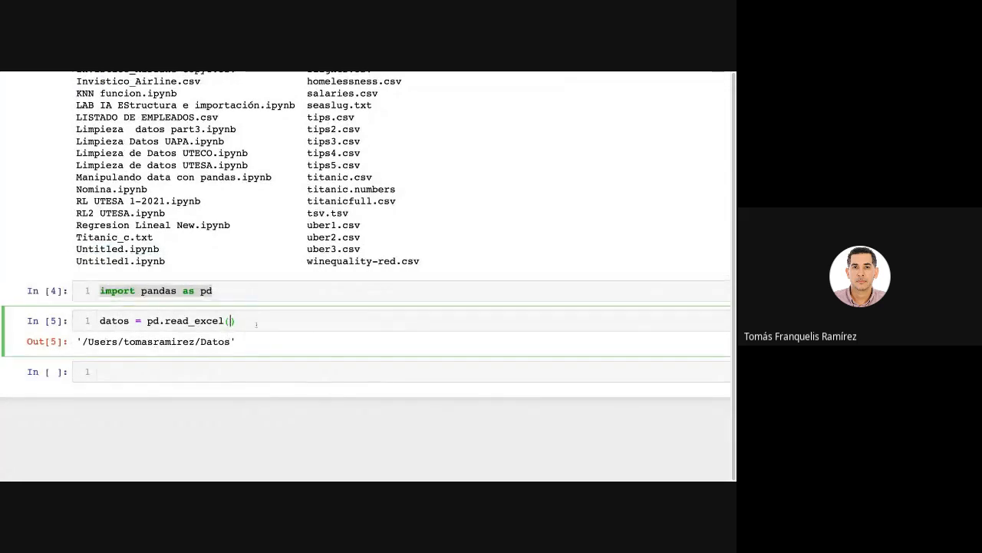
pyautogui.write('"')
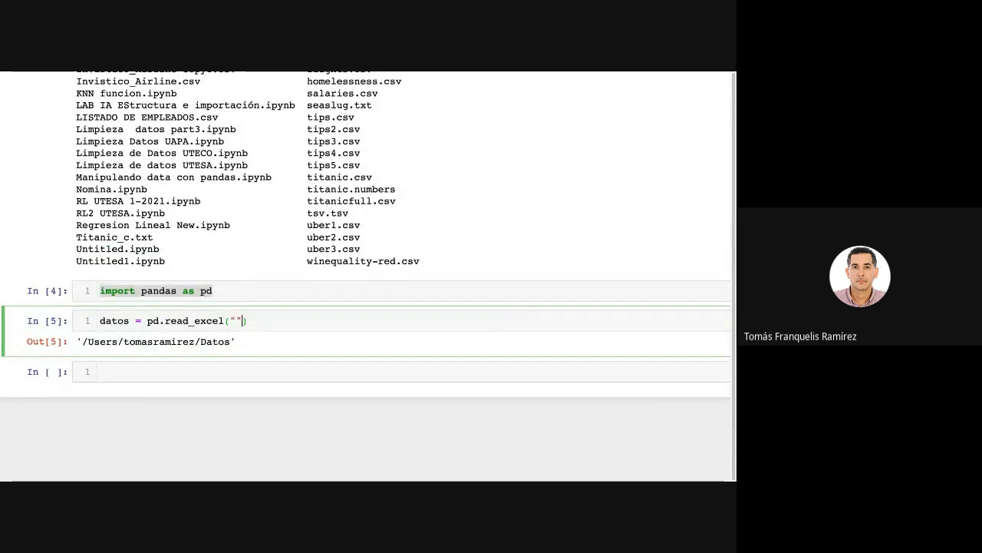
pyautogui.press('Left')
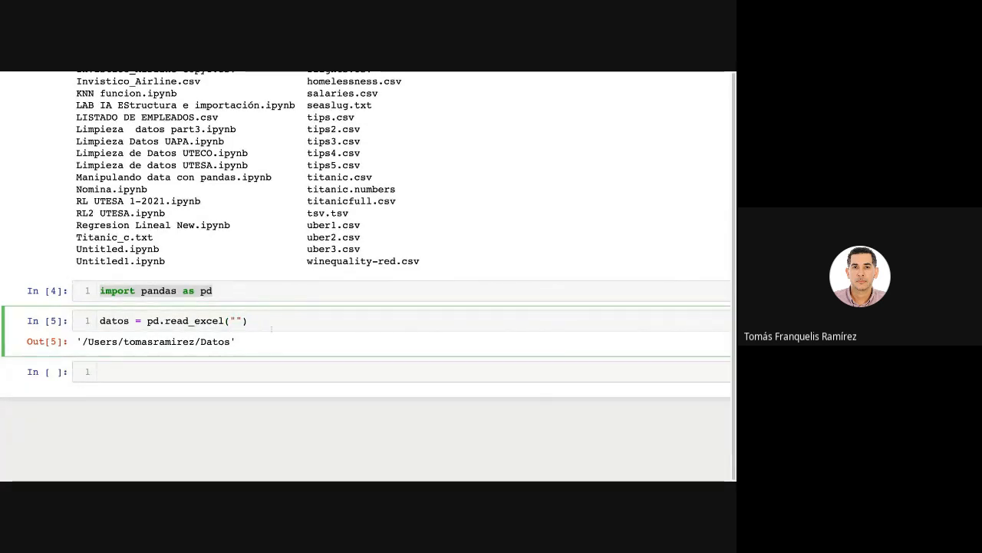
pyautogui.press('super+v')
pyautogui.press('super+z')
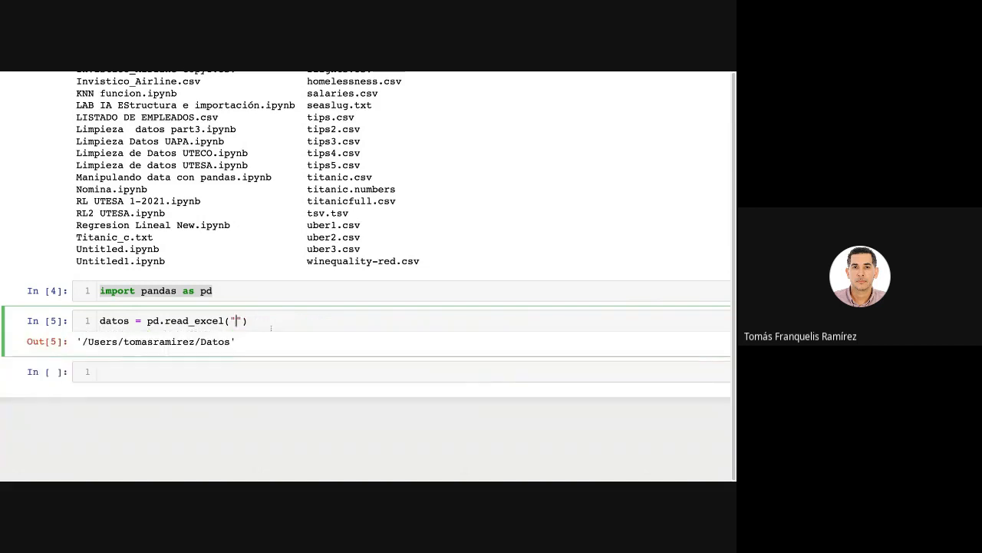
# Check the name in the file listing, complete the read_excel argument as "Datos-Ventas.xlsx", and run the cell.
pyautogui.scroll(6, 187, 243)
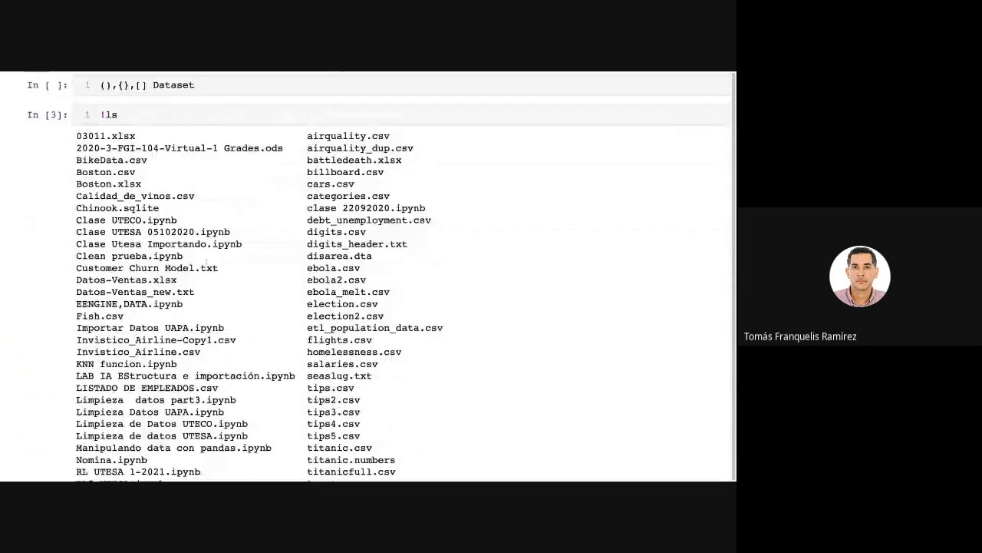
pyautogui.scroll(-6, 343, 301)
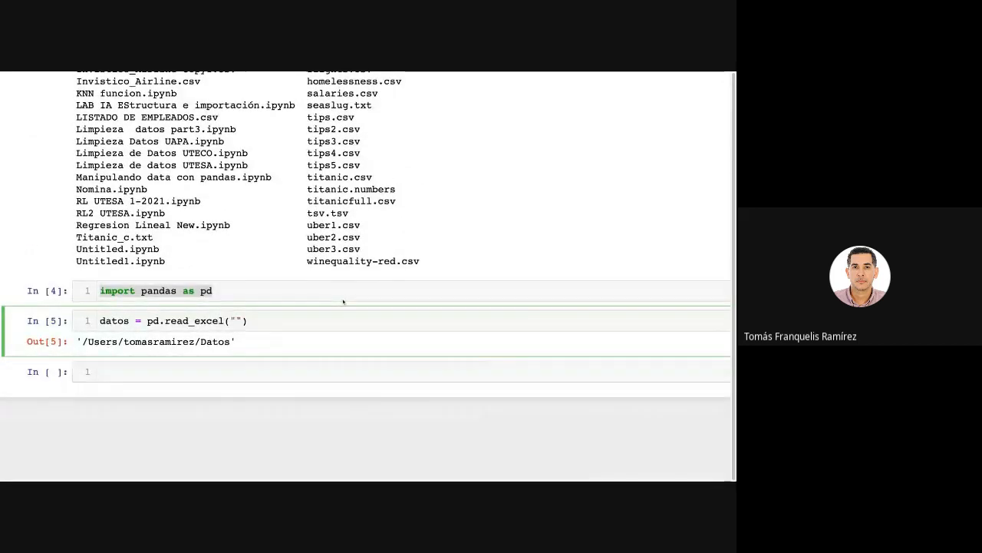
pyautogui.write('Datro')
pyautogui.press('BackSpace')
pyautogui.press('BackSpace')
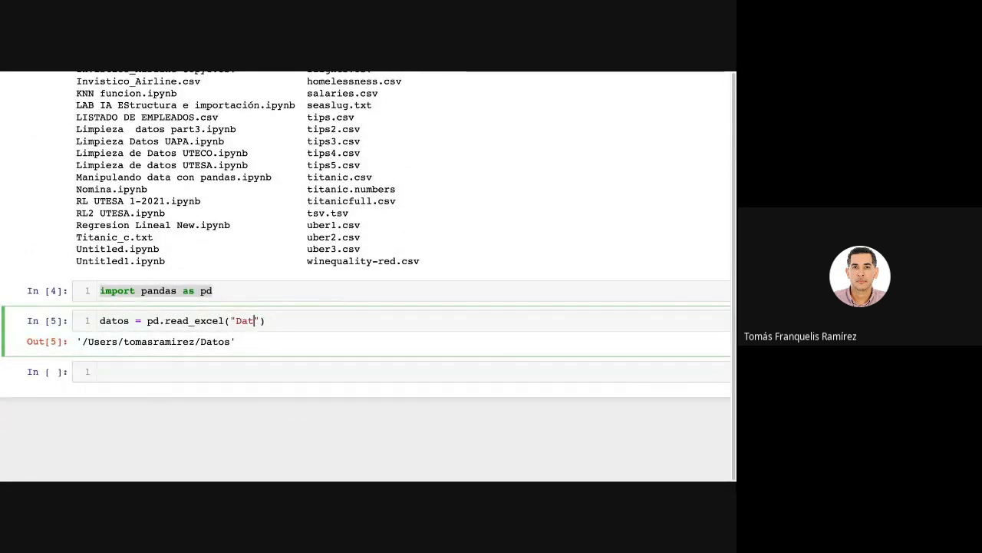
pyautogui.write('os')
pyautogui.press('Tab')
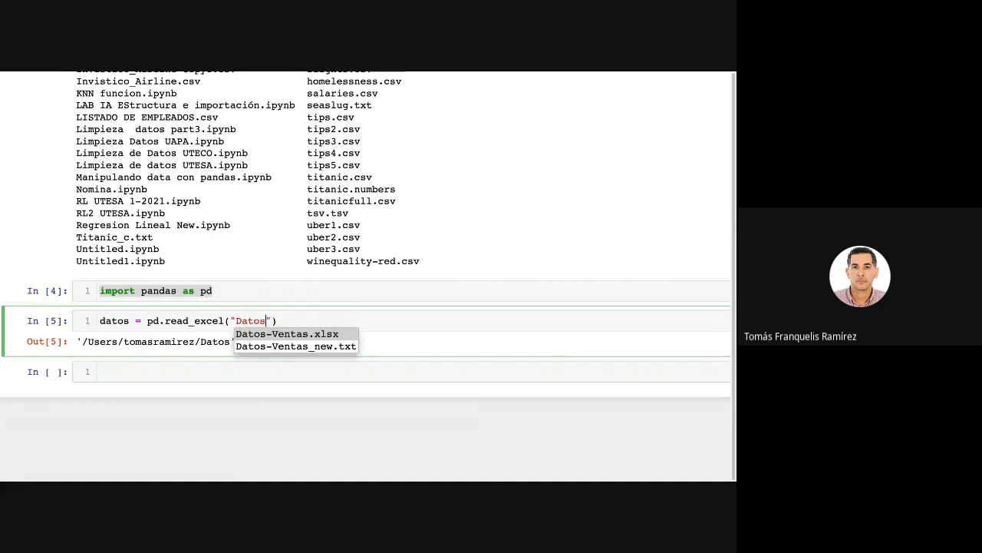
pyautogui.press('Return')
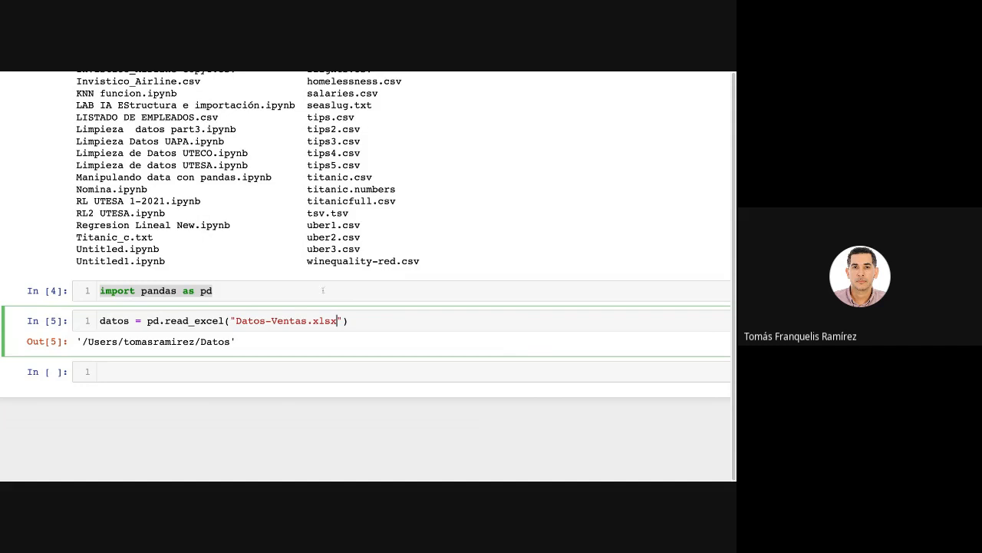
pyautogui.hotkey('shift', 'Return')
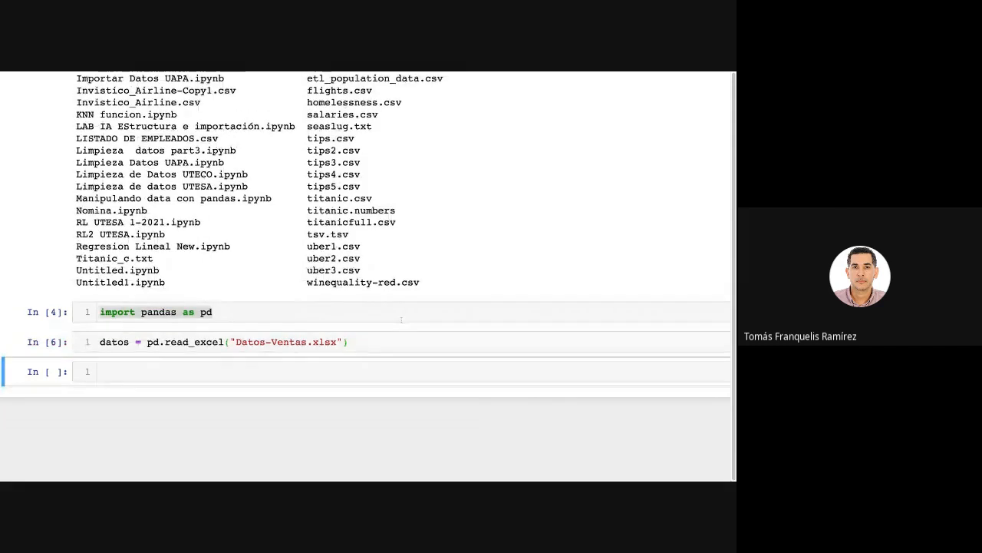
# Run type(datos) in a new cell and highlight the class name DataFrame in its output.
pyautogui.click(237, 371)
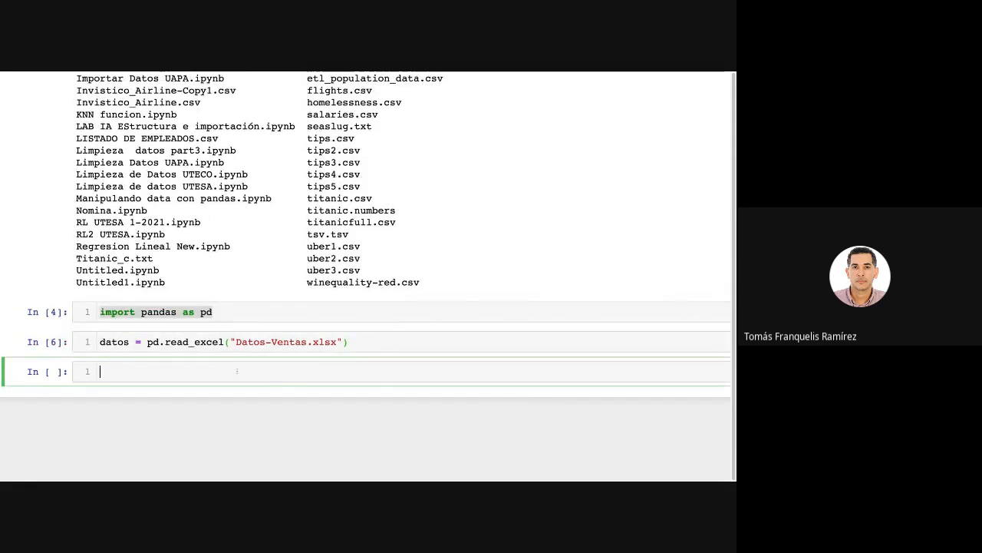
pyautogui.moveTo(341, 343); pyautogui.dragTo(237, 343)
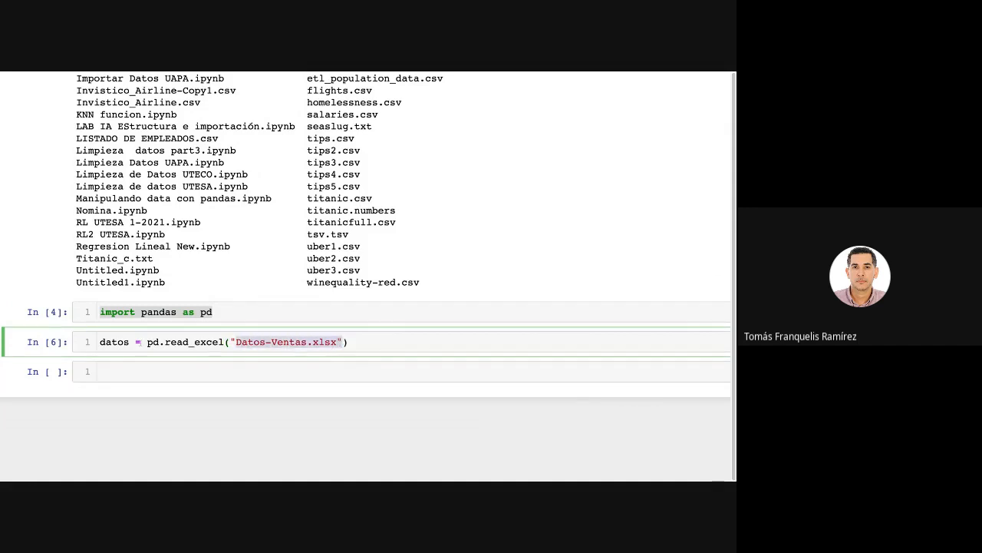
pyautogui.moveTo(132, 343); pyautogui.dragTo(100, 343)
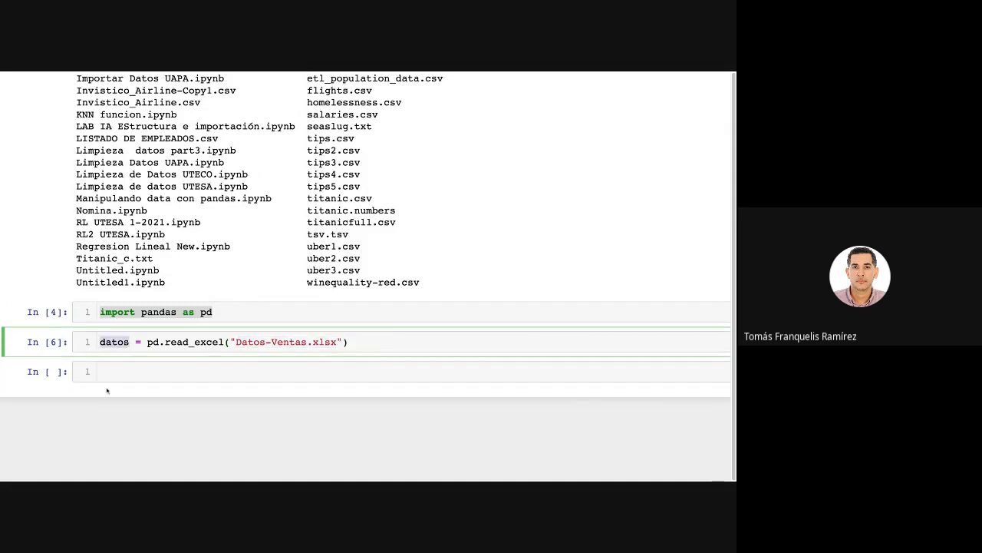
pyautogui.click(126, 368)
pyautogui.write('typ')
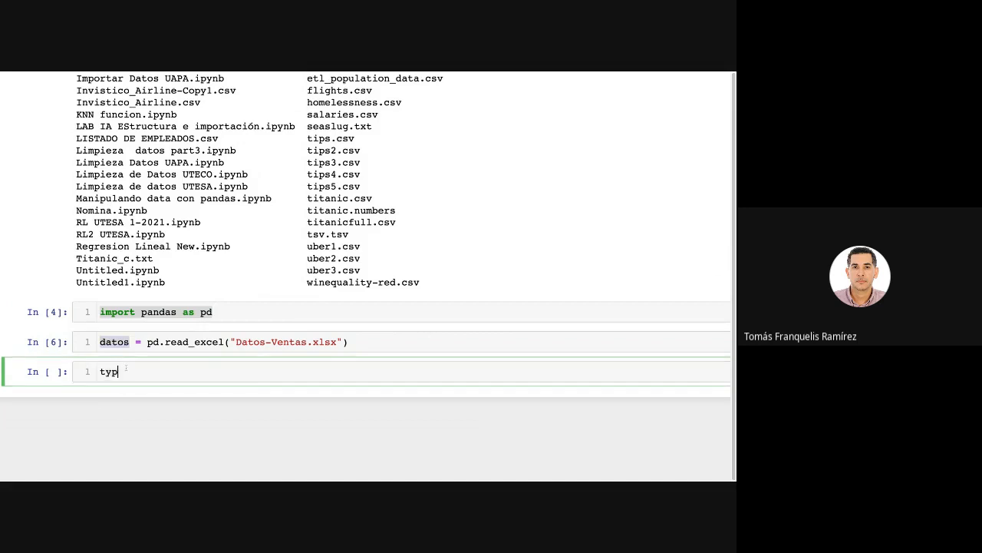
pyautogui.write('e(datos')
pyautogui.hotkey('shift', 'Return')
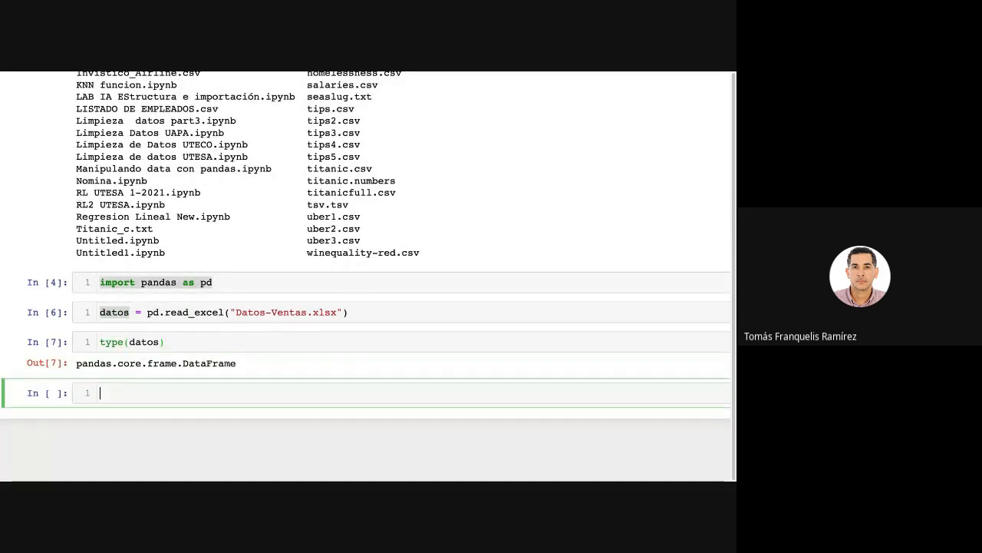
pyautogui.moveTo(241, 367); pyautogui.dragTo(183, 367)
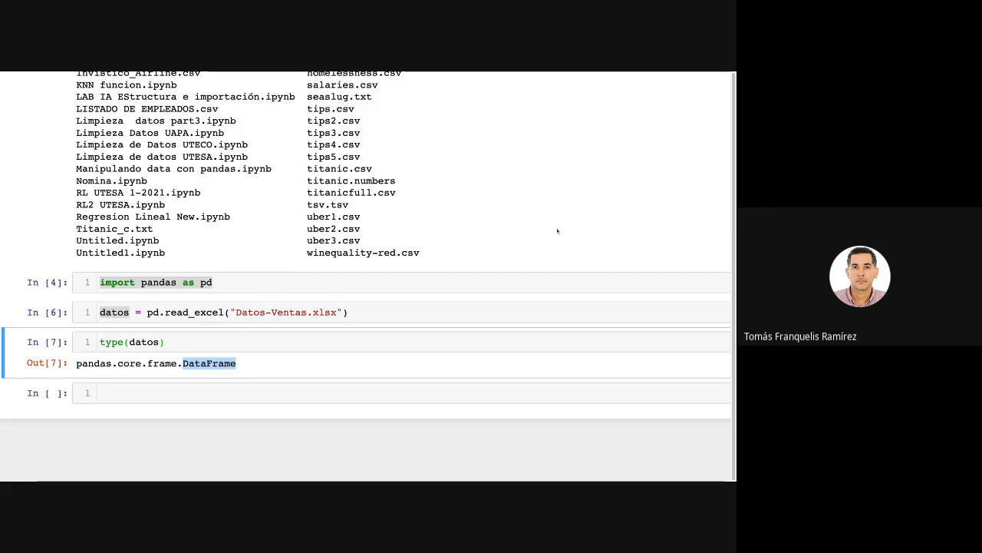
pyautogui.click(202, 340)
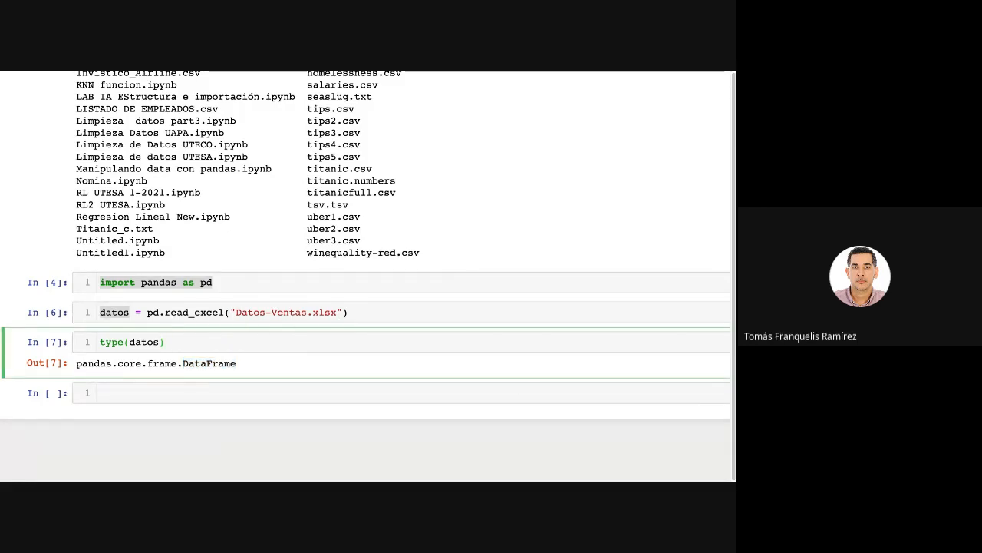
# Enter data.head() in the empty cell below the type check, highlight head(), and run the cell.
pyautogui.click(249, 394)
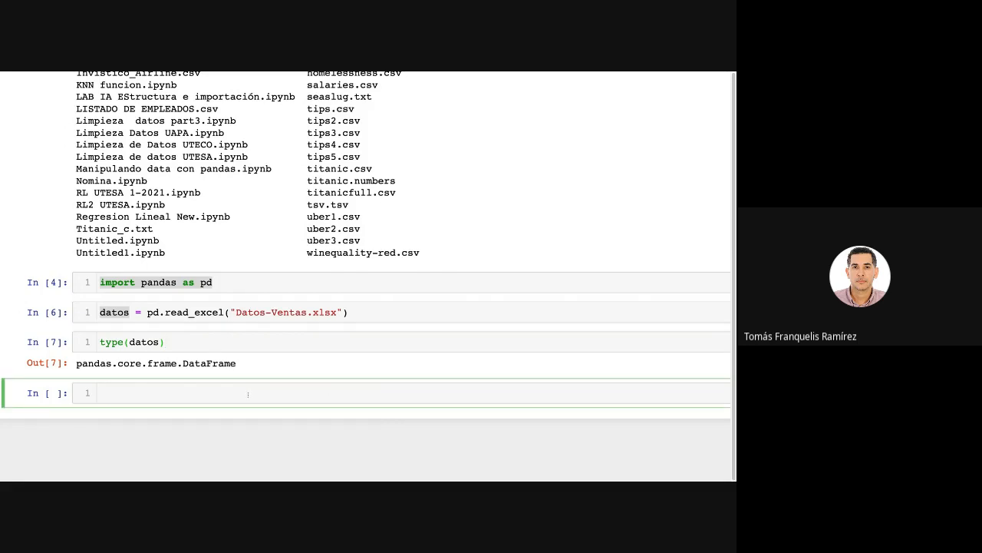
pyautogui.write('data.head(')
pyautogui.hotkey('shift', 'Left')
pyautogui.hotkey('shift', 'Left')
pyautogui.hotkey('shift', 'Left')
pyautogui.hotkey('shift', 'Left')
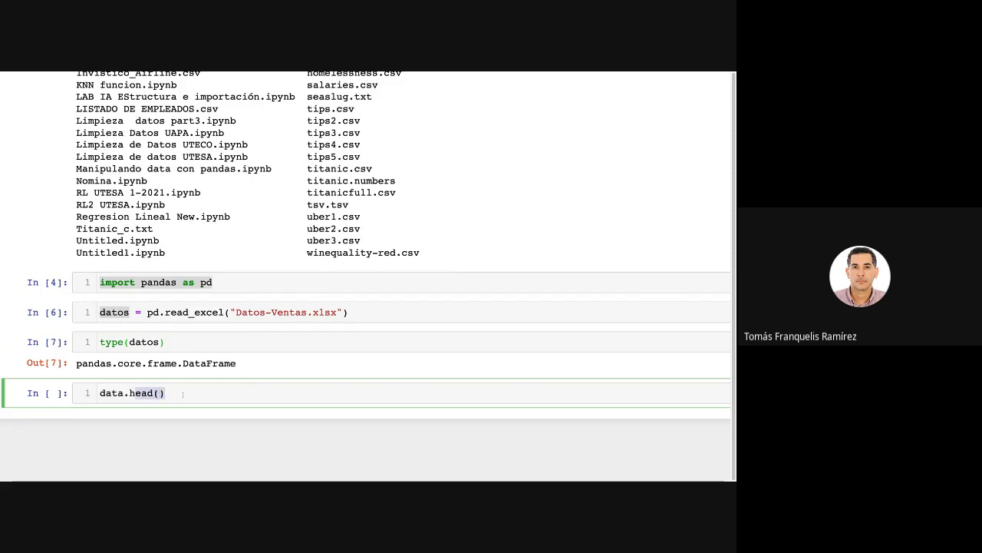
pyautogui.hotkey('shift', 'Left')
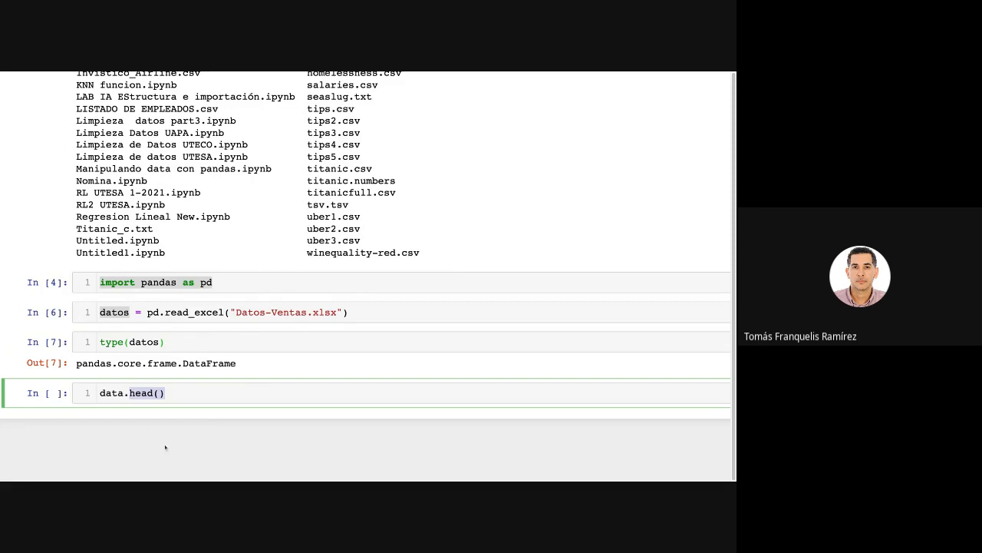
pyautogui.press('Escape')
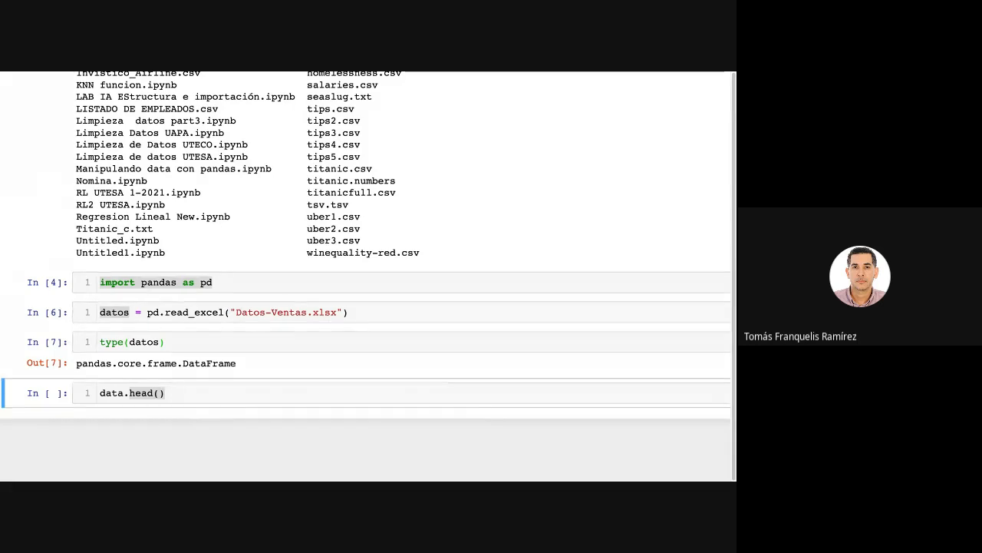
pyautogui.press('Return')
pyautogui.press('Right')
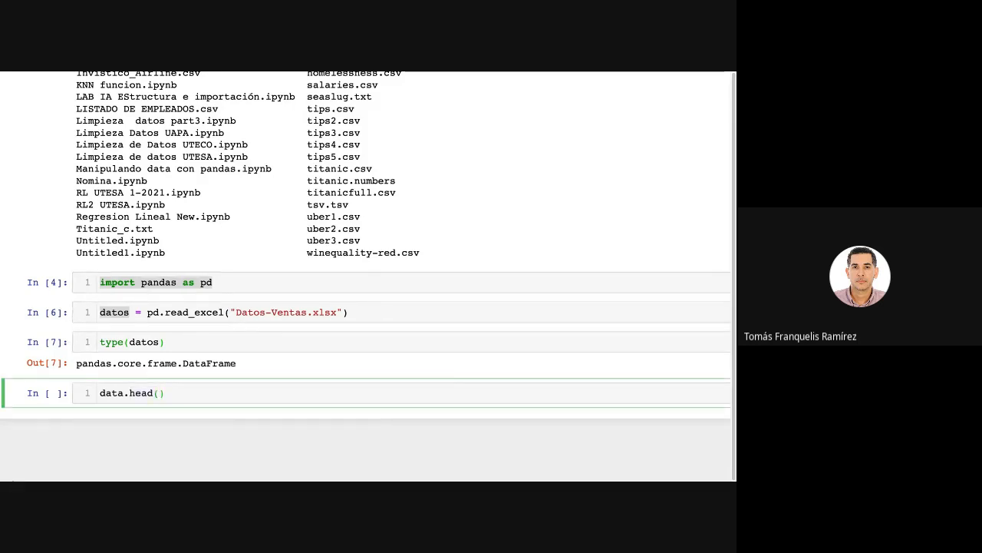
pyautogui.hotkey('shift', 'Return')
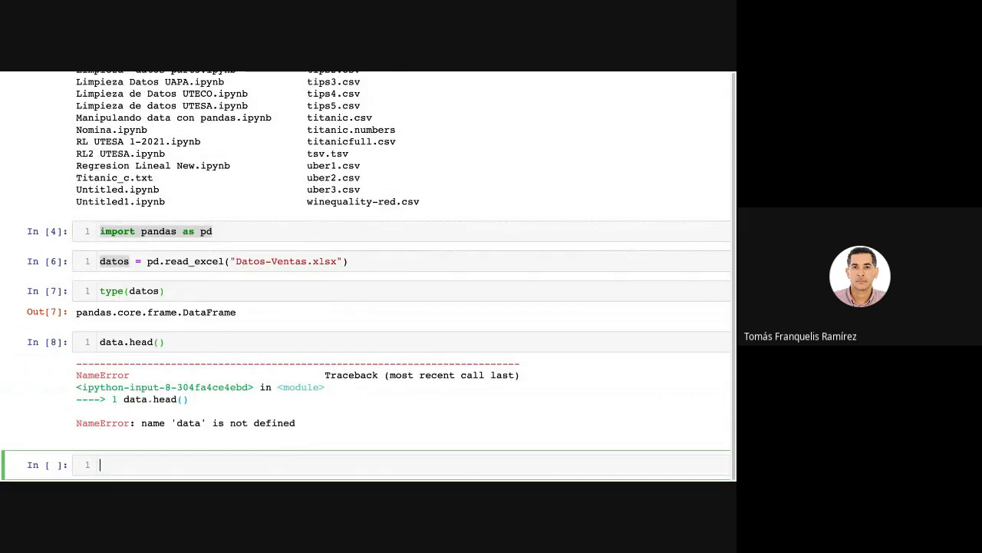
# Correct the variable name in the head() cell to datos and rerun it to preview the first rows.
pyautogui.click(124, 343)
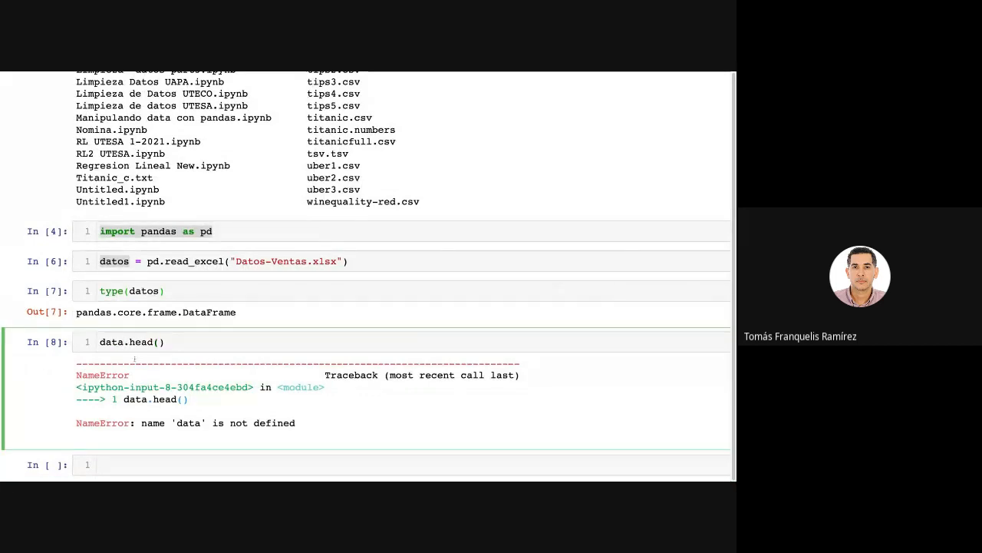
pyautogui.press('BackSpace')
pyautogui.write('os')
pyautogui.hotkey('shift', 'Return')
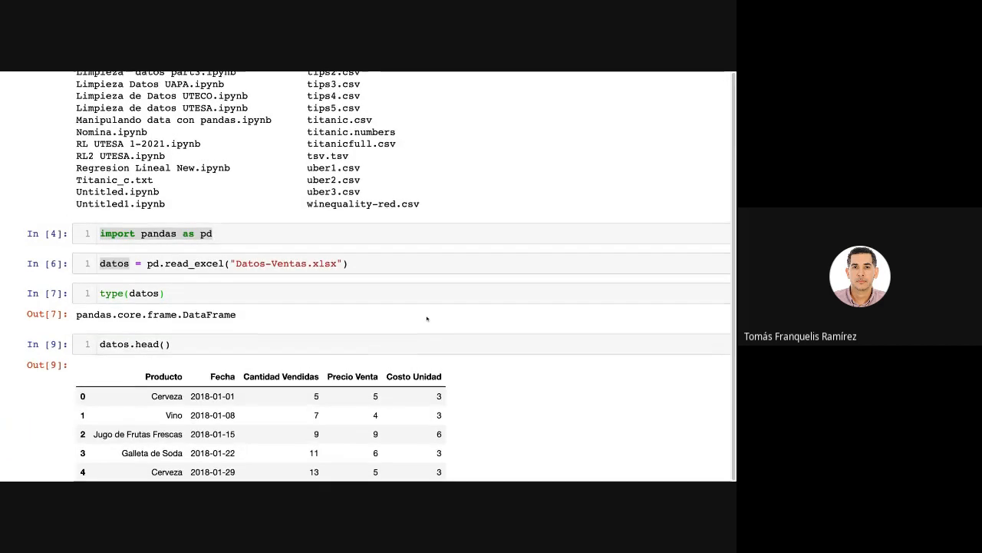
pyautogui.scroll(3, 425, 318)
pyautogui.scroll(-6, 430, 338)
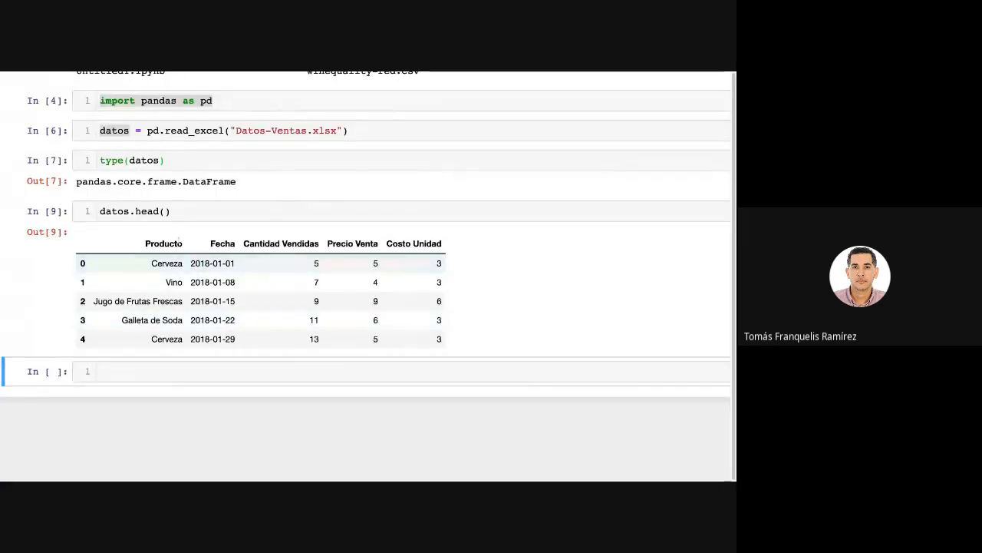
# Examine the column headings of the datos.head() table, from Producto to Costo Unidad.
pyautogui.moveTo(146, 244); pyautogui.dragTo(443, 248)
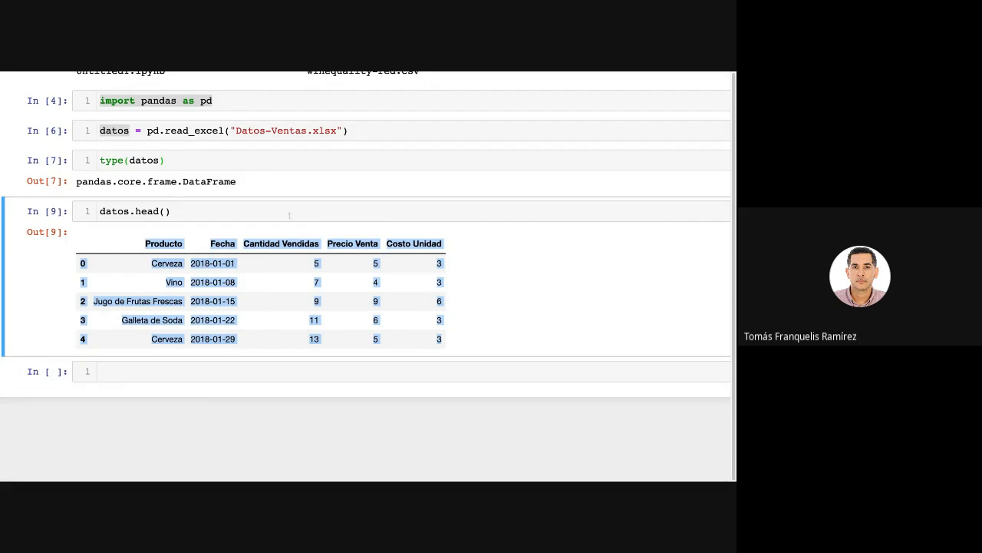
pyautogui.click(357, 217)
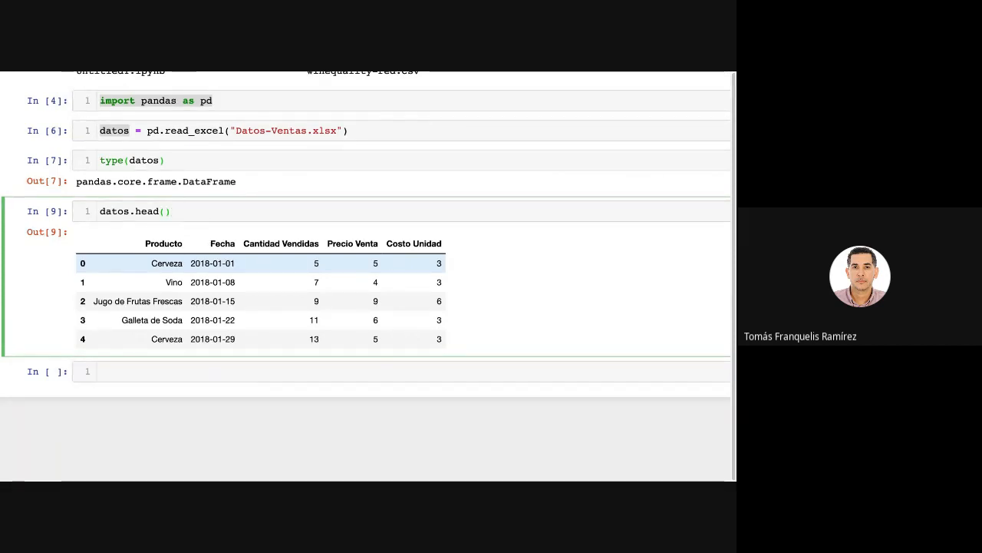
pyautogui.doubleClick(186, 245)
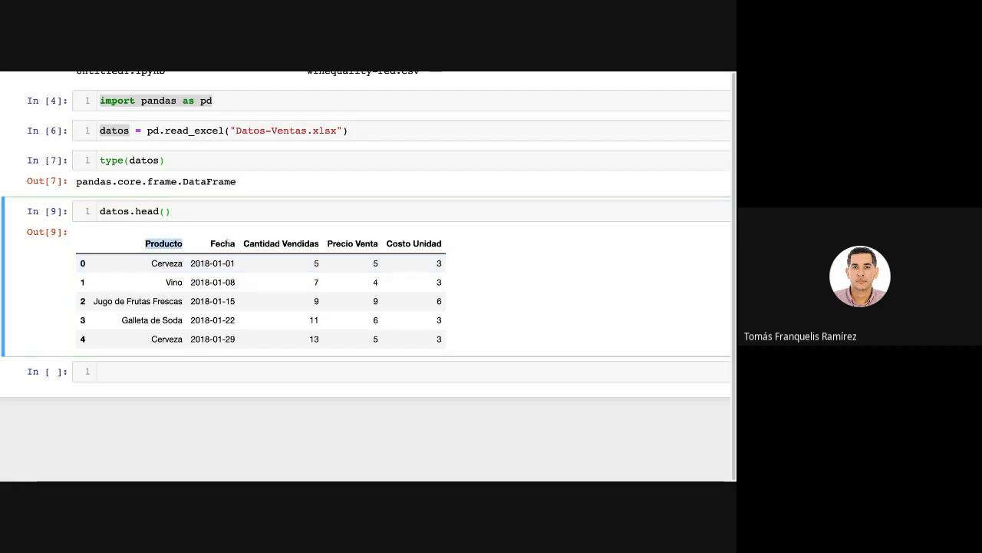
pyautogui.doubleClick(225, 244)
pyautogui.doubleClick(303, 243)
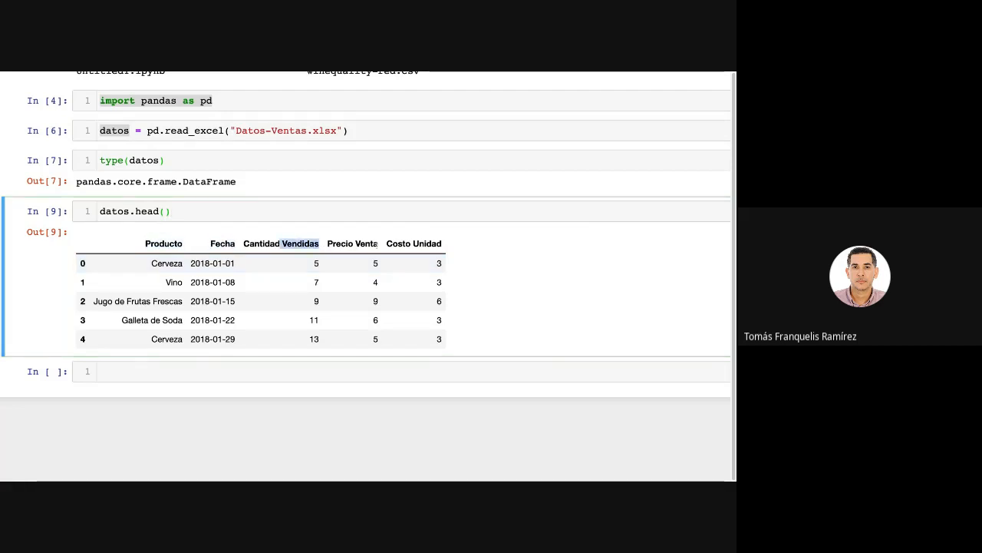
pyautogui.moveTo(340, 243); pyautogui.dragTo(383, 245)
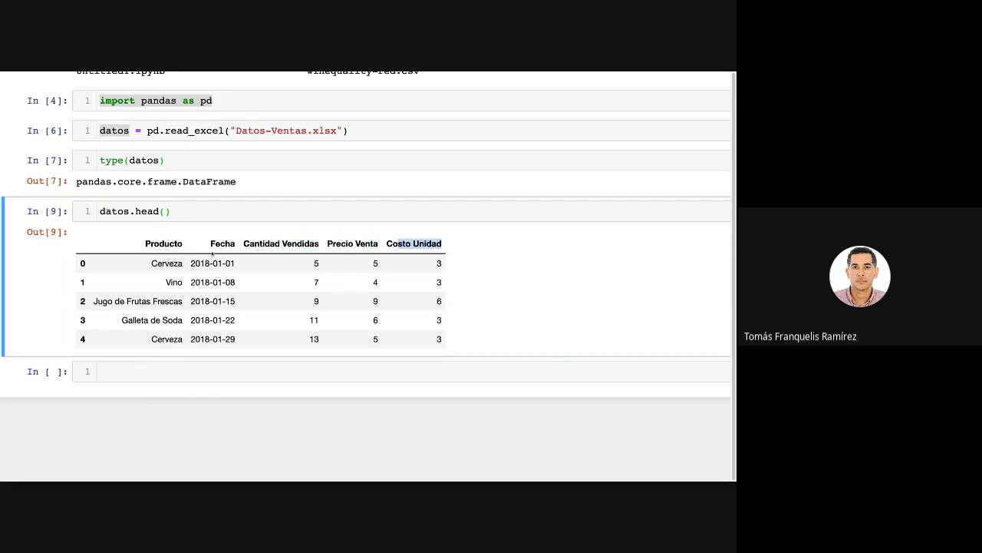
pyautogui.moveTo(185, 246); pyautogui.dragTo(144, 245)
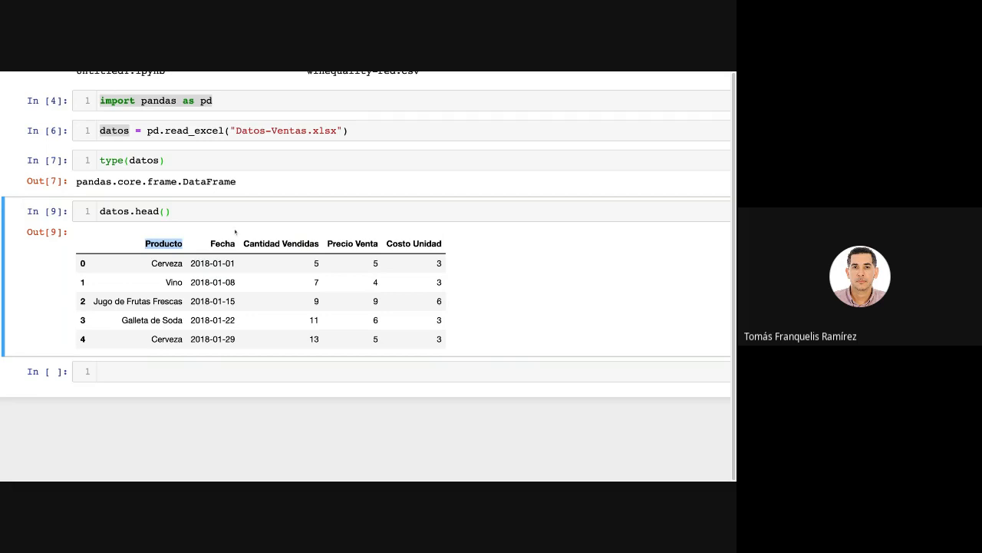
pyautogui.moveTo(245, 244); pyautogui.dragTo(210, 244)
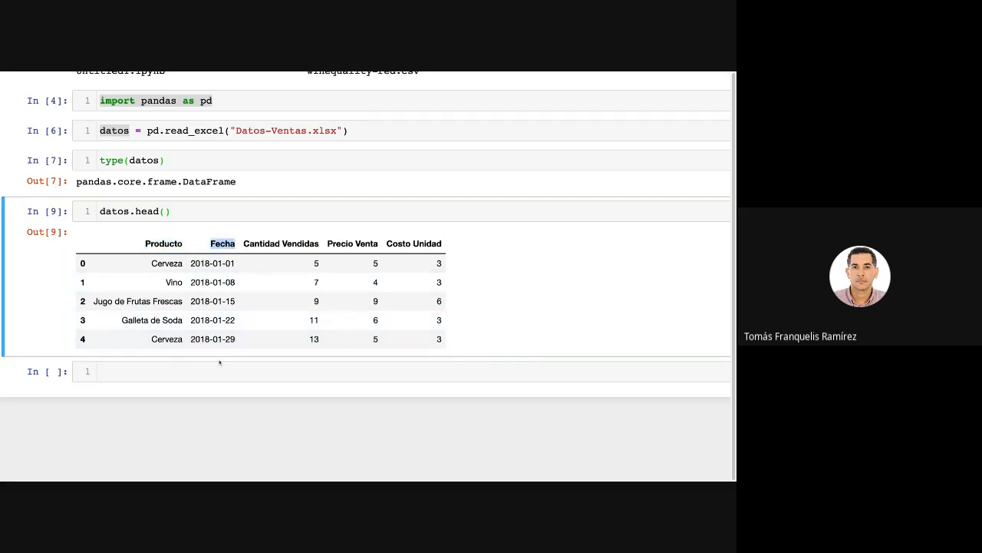
# Define the column selection in a new cell as col = "A, C:E".
pyautogui.click(167, 376)
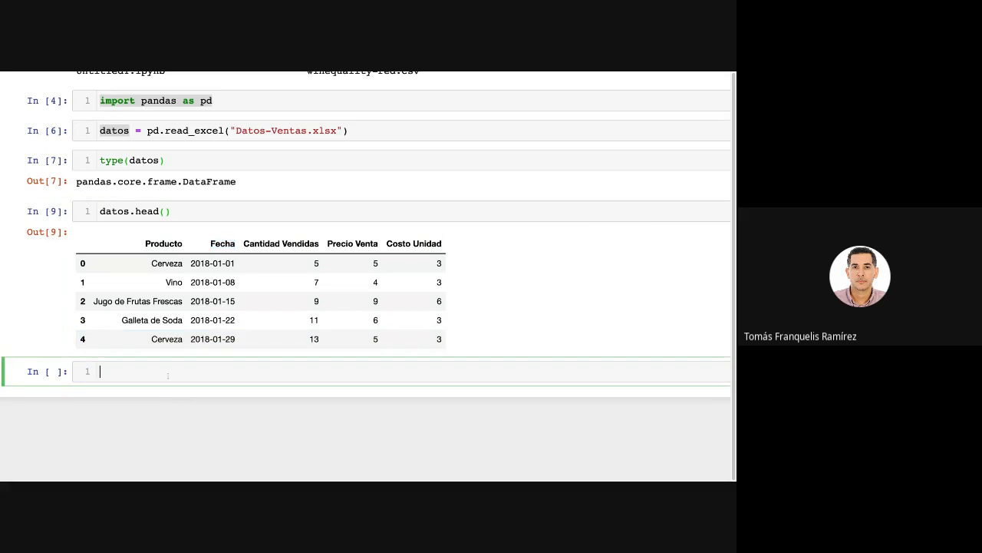
pyautogui.write('col = "A, C:E')
# Match the column letters in col to the Producto, Cantidad Vendidas, Precio Venta and Costo Unidad headings.
pyautogui.moveTo(155, 372); pyautogui.dragTo(136, 372)
pyautogui.moveTo(191, 246); pyautogui.dragTo(144, 244)
pyautogui.click(220, 244)
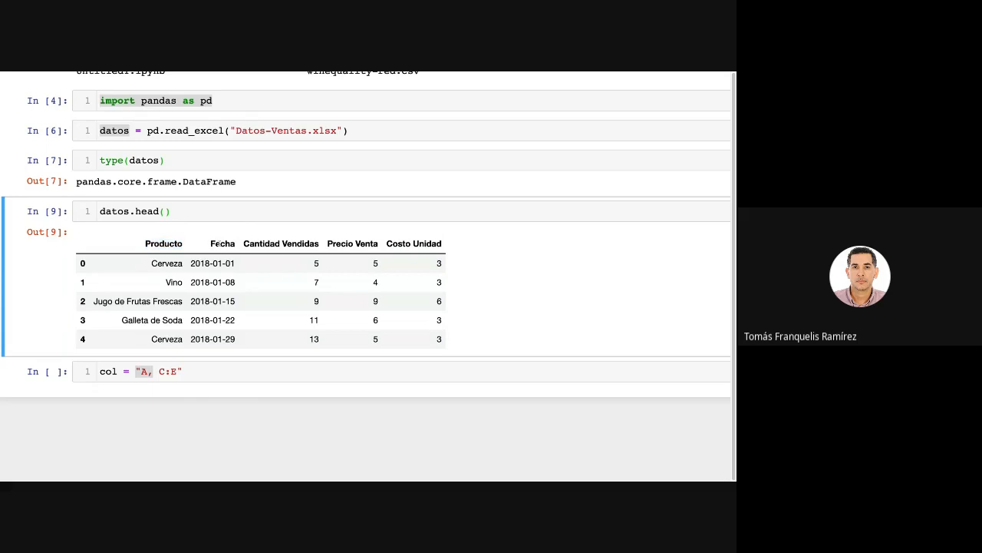
pyautogui.moveTo(244, 243); pyautogui.dragTo(394, 273)
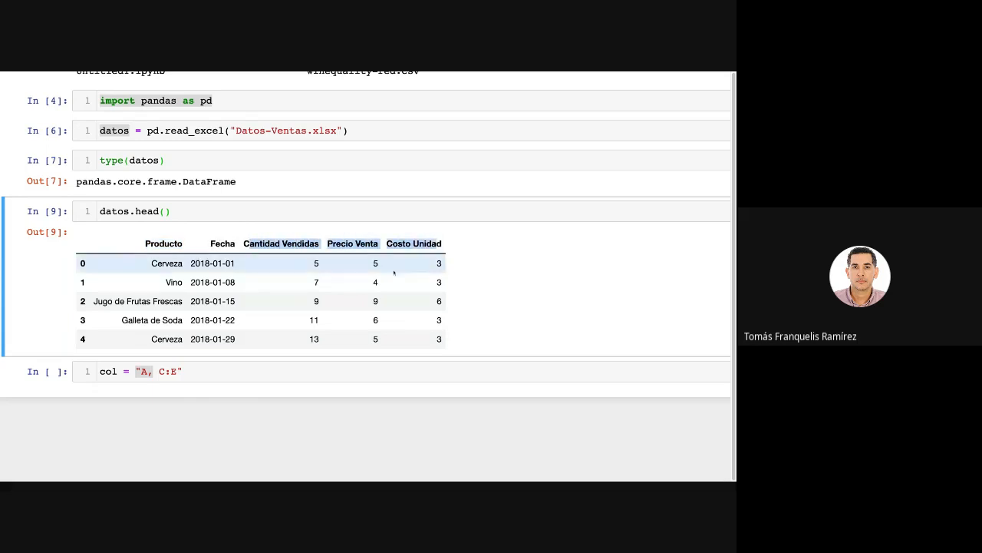
# Add a second line "df= pd.read_excel" below the col definition, choosing read_excel from the code completions.
pyautogui.click(222, 370)
pyautogui.press('Return')
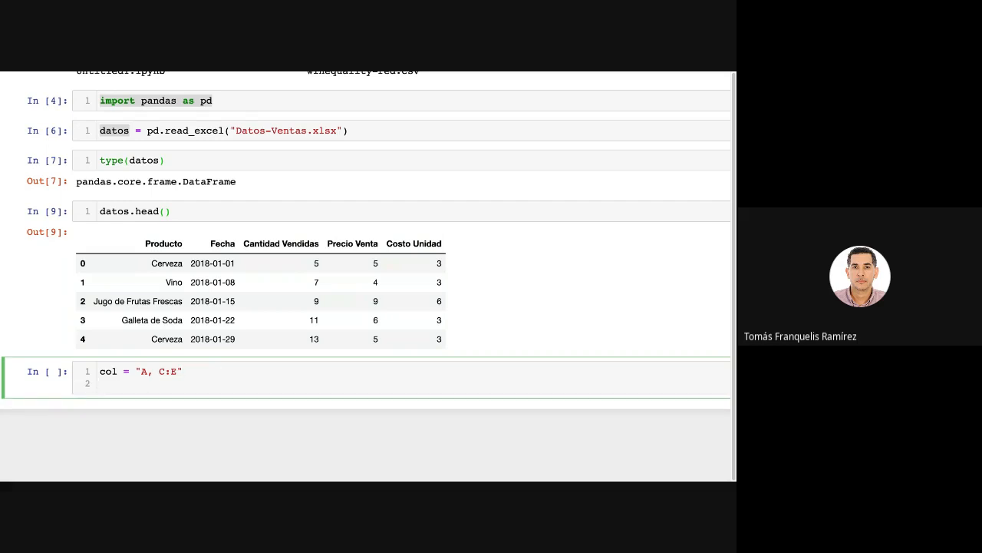
pyautogui.write('df= pd.rea')
pyautogui.press('Tab')
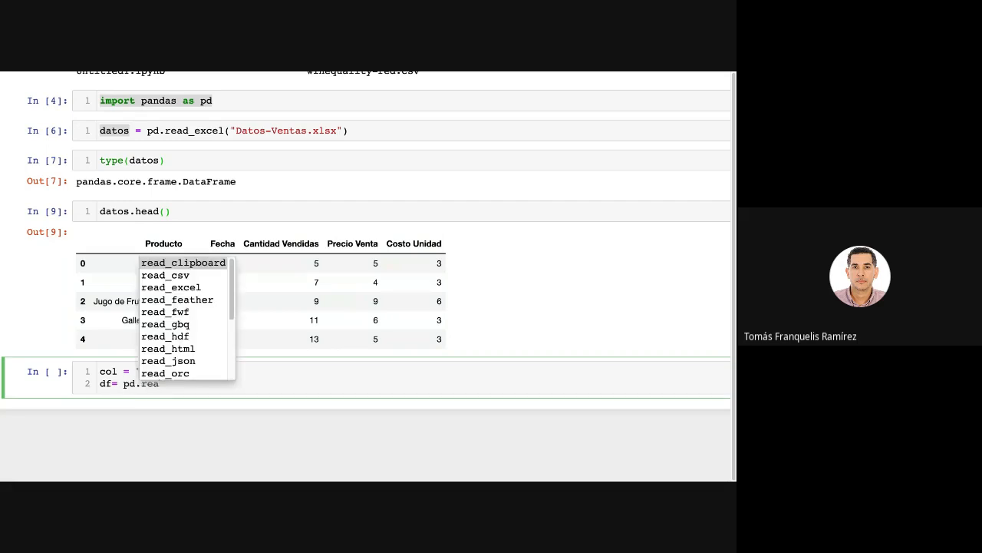
pyautogui.press('Down')
pyautogui.press('Down')
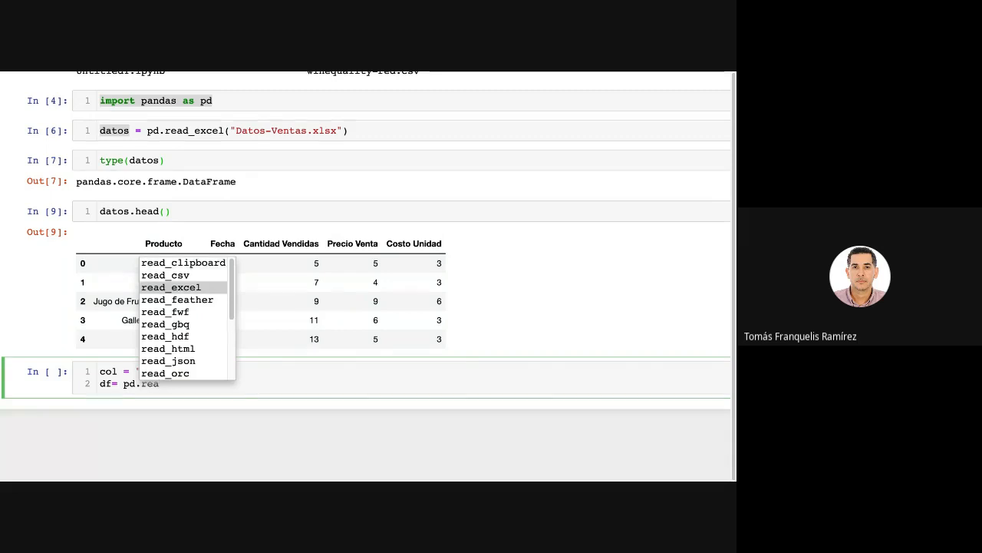
pyautogui.press('Return')
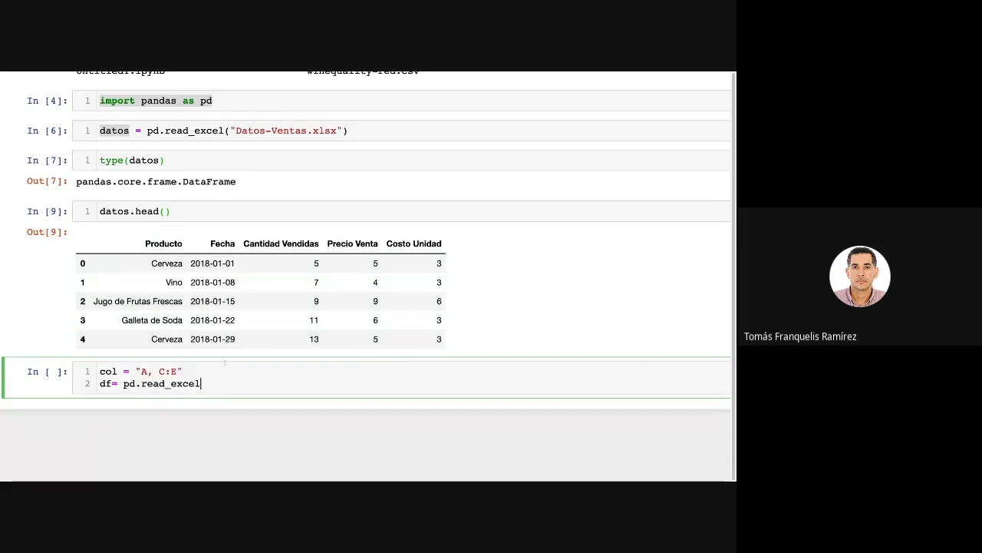
pyautogui.scroll(2, 265, 272)
pyautogui.scroll(1, 265, 272)
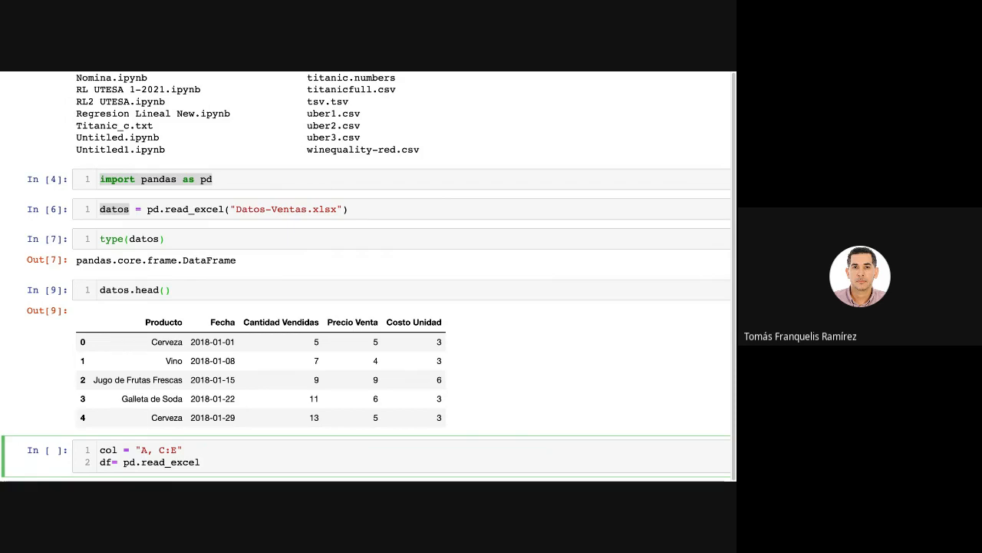
pyautogui.scroll(1, 408, 367)
pyautogui.scroll(-5, 408, 367)
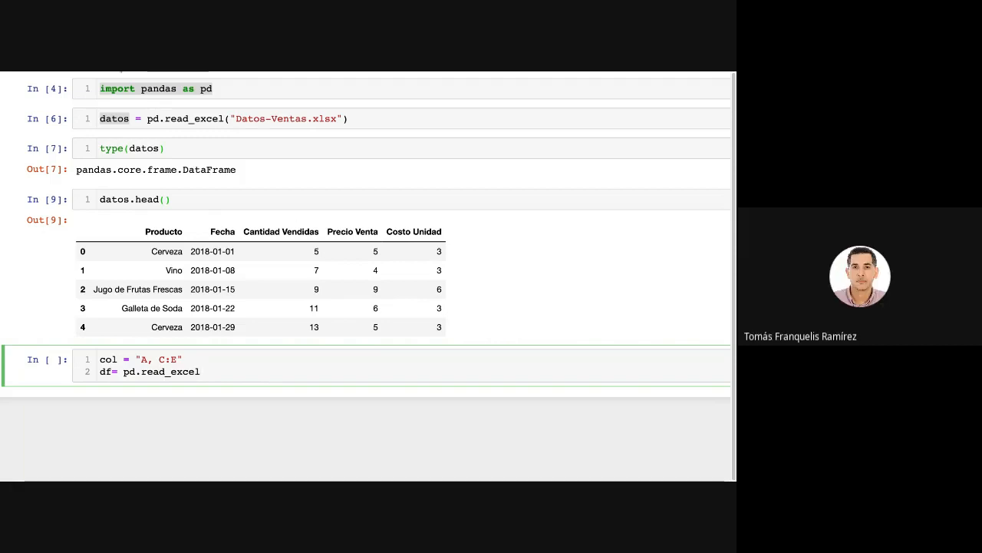
pyautogui.press('Escape')
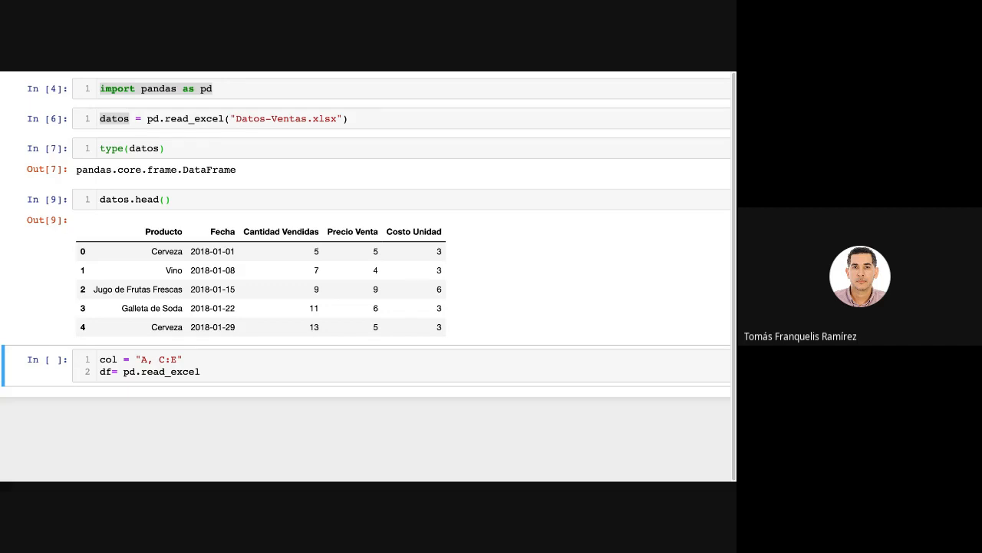
pyautogui.scroll(1, 333, 213)
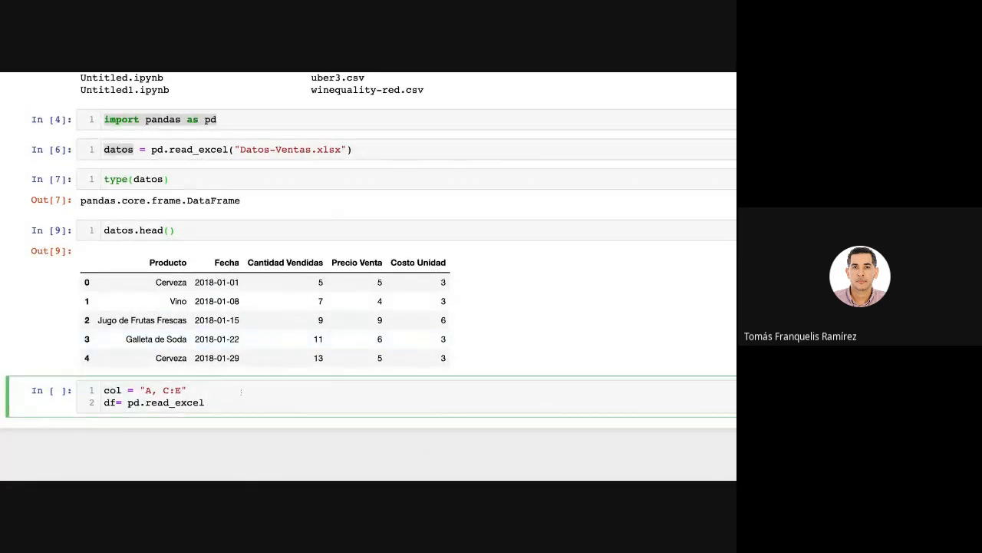
# Append ", ETL" after pd.read_excel on the df line and select the word ETL.
pyautogui.write('ETL')
pyautogui.hotkey('shift', 'Left')
pyautogui.click(229, 403)
pyautogui.hotkey('shift', 'Left')
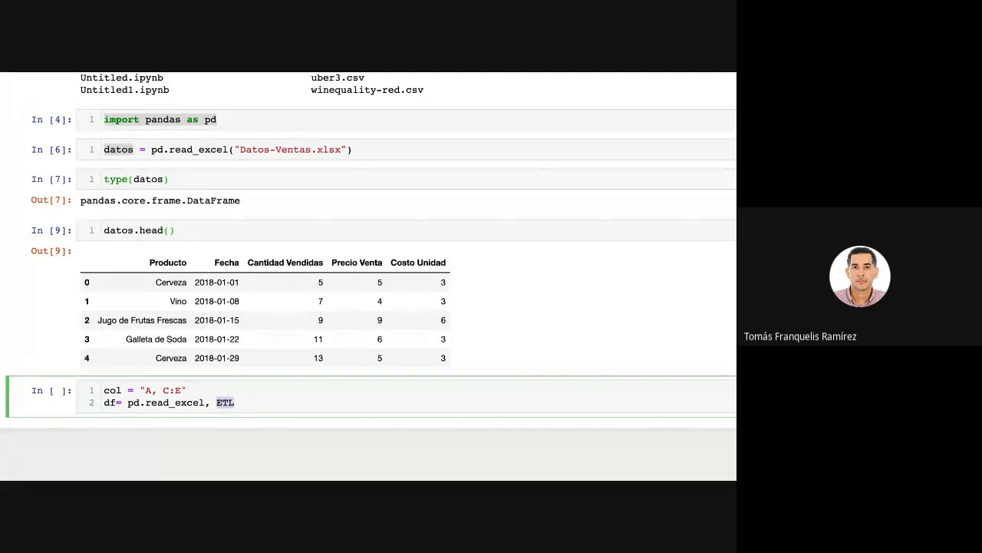
# Delete the leftover text after pd.read_excel on the df line.
pyautogui.press('BackSpace')
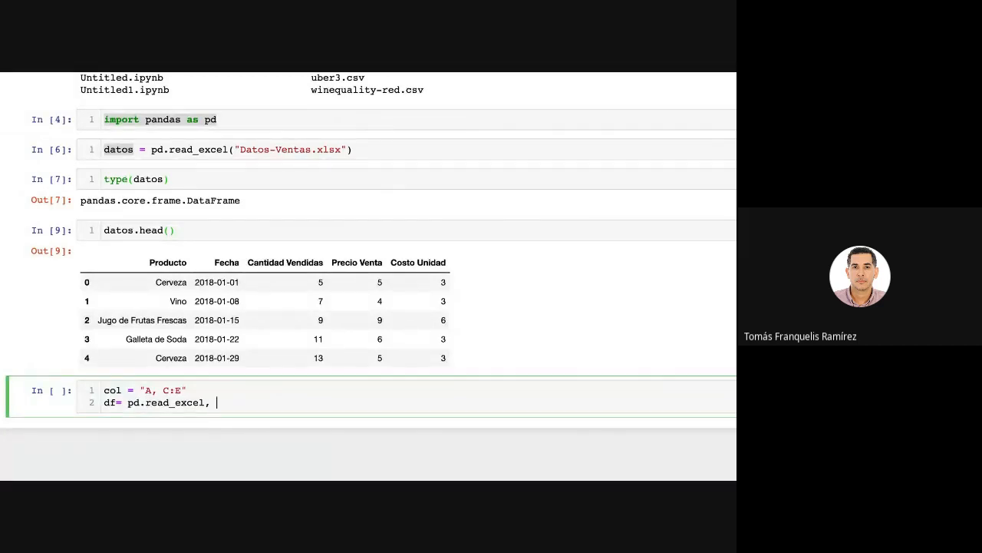
pyautogui.write('VVVV')
pyautogui.press('BackSpace')
pyautogui.press('BackSpace')
pyautogui.press('BackSpace')
pyautogui.press('BackSpace')
pyautogui.press('BackSpace')
# Pass "Datos-Ventas.xlsx" as the file argument of pd.read_excel, completing the file name from the suggestions.
pyautogui.write('("Datos-Ventas')
pyautogui.press('Tab')
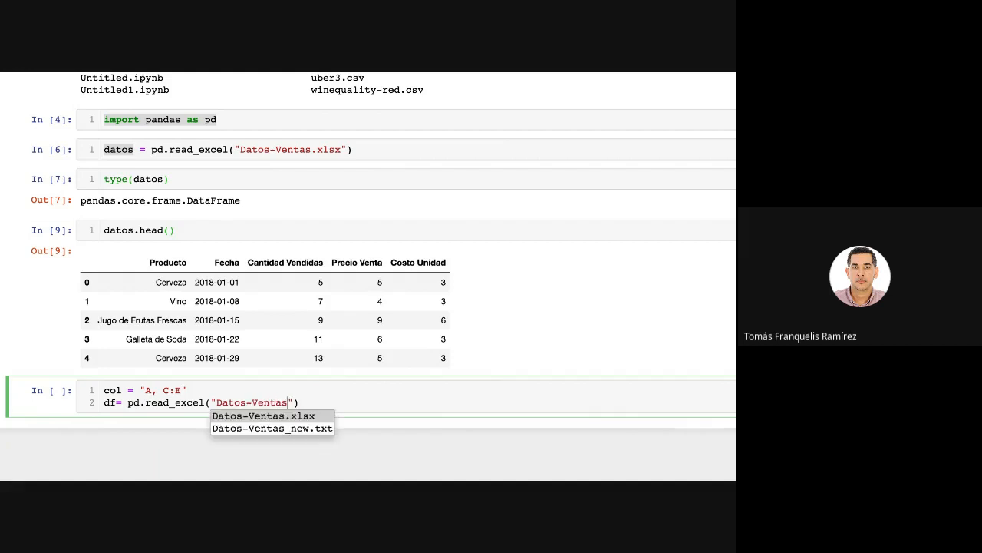
pyautogui.press('Tab')
pyautogui.press('Return')
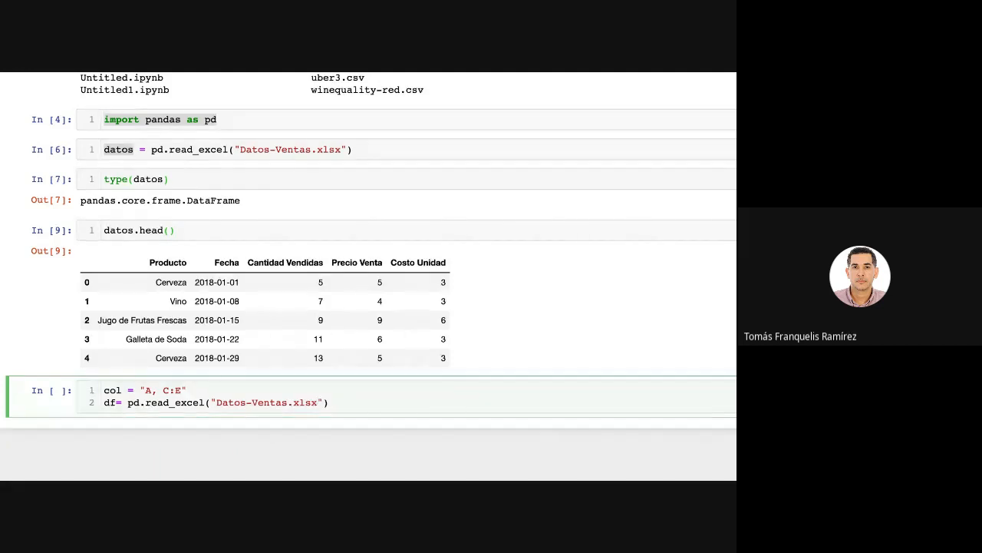
# Add skiprows=2 as a further read_excel argument on its own line.
pyautogui.press('Right')
pyautogui.write(',')
pyautogui.press('Return')
pyautogui.write('skip')
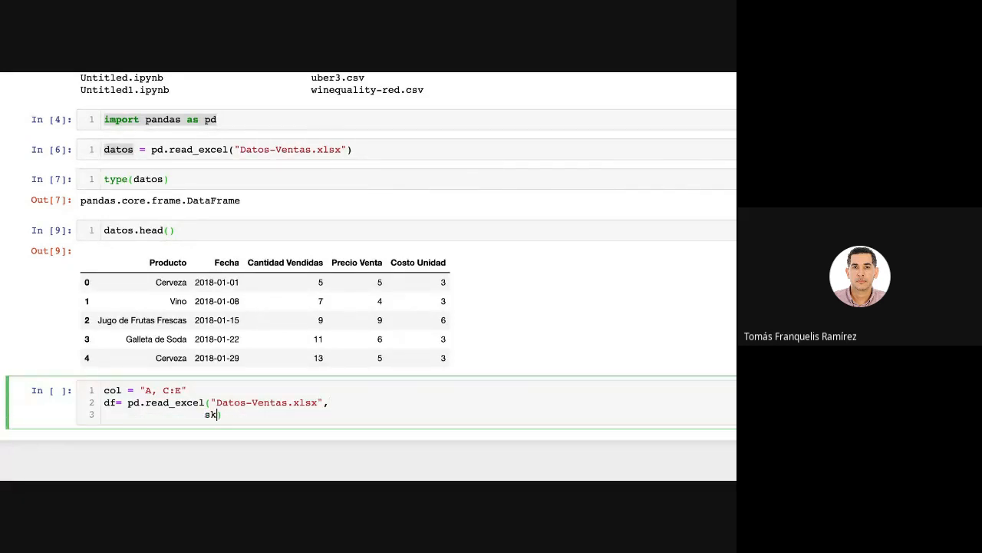
pyautogui.write('rows=2,')
# Add usecols=col as the last read_excel argument on a new line.
pyautogui.press('Return')
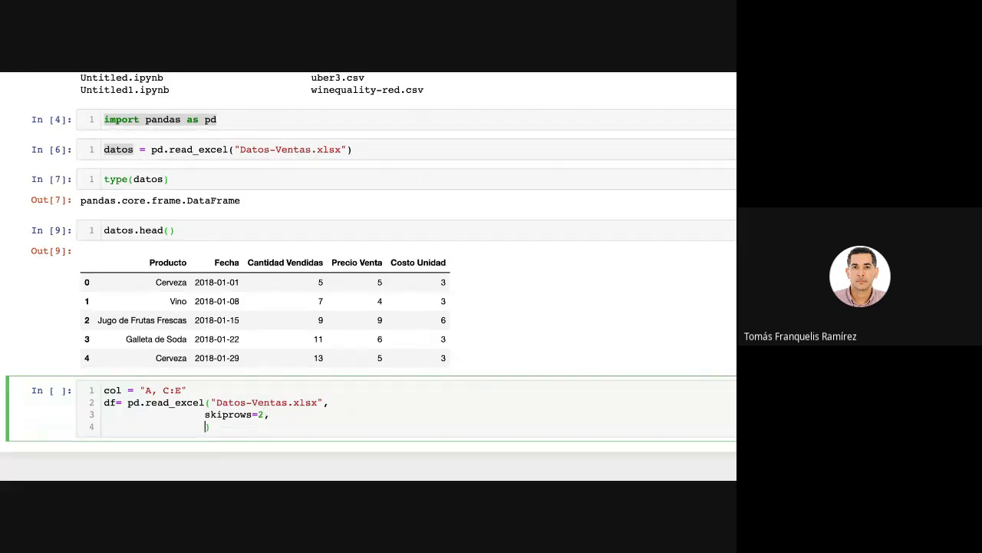
pyautogui.write('usecols=col')
# Review the usecols argument, the col definition it refers to, and the skiprows=2 argument by highlighting each in the code.
pyautogui.moveTo(247, 426); pyautogui.dragTo(204, 426)
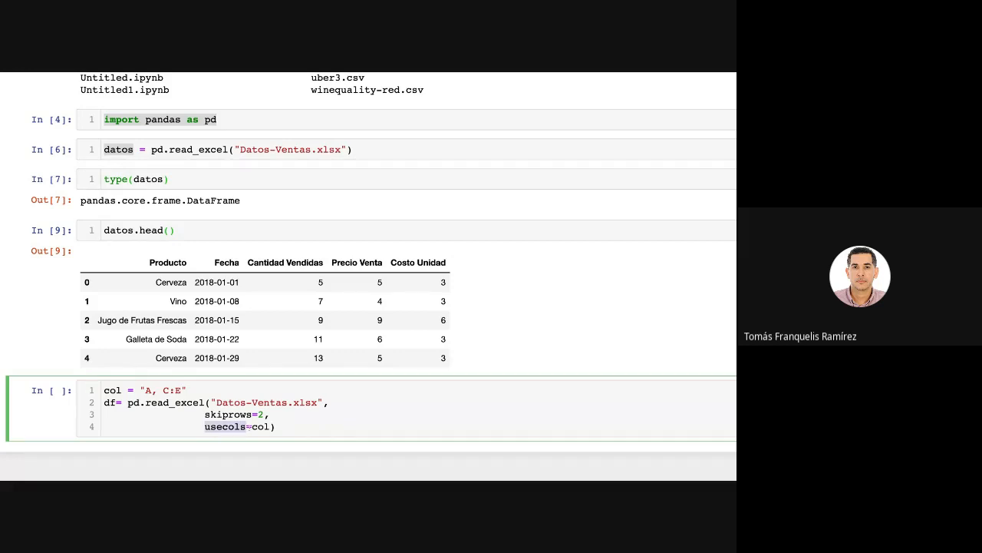
pyautogui.moveTo(206, 391); pyautogui.dragTo(110, 390)
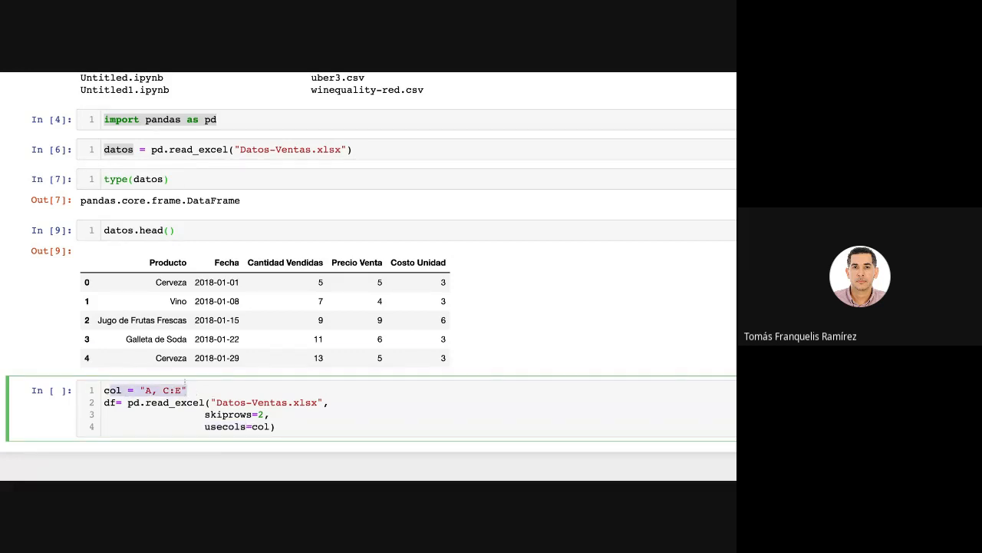
pyautogui.moveTo(188, 389); pyautogui.dragTo(104, 391)
pyautogui.moveTo(269, 414); pyautogui.dragTo(204, 414)
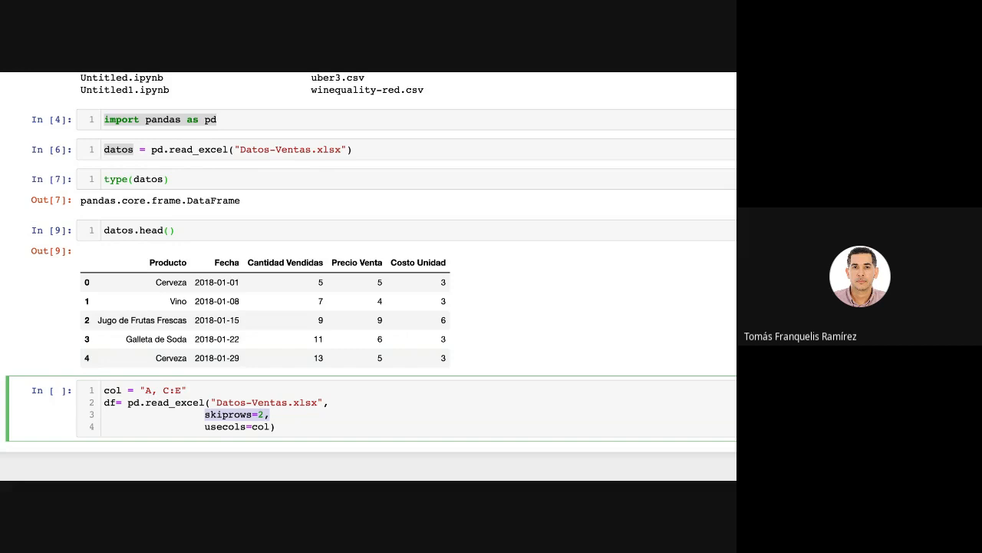
pyautogui.click(274, 415)
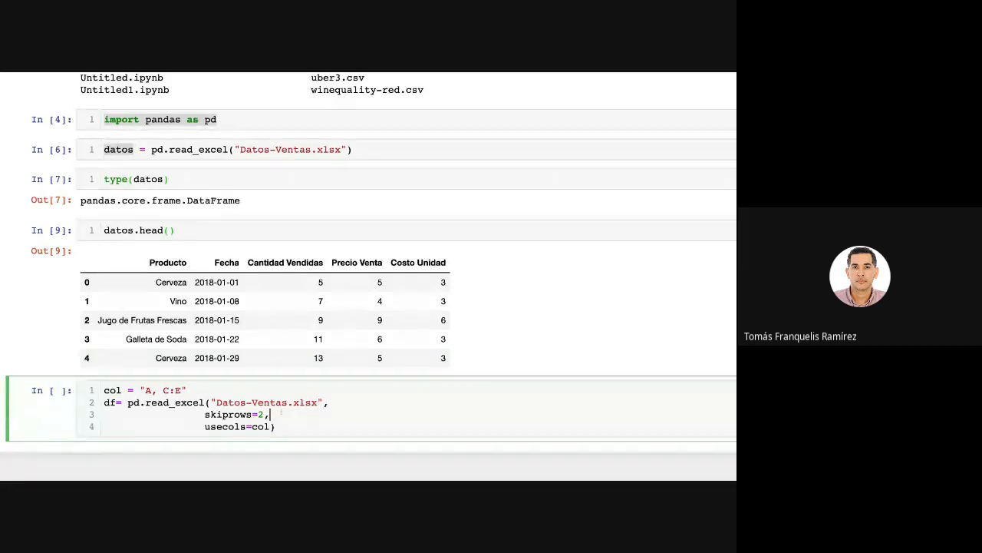
pyautogui.hotkey('shift', 'Left')
pyautogui.hotkey('shift', 'Left')
pyautogui.hotkey('shift', 'Left')
pyautogui.hotkey('shift', 'Left')
pyautogui.hotkey('shift', 'Left')
pyautogui.hotkey('shift', 'Left')
pyautogui.hotkey('shift', 'Left')
pyautogui.hotkey('shift', 'Left')
pyautogui.hotkey('shift', 'Left')
pyautogui.hotkey('shift', 'Left')
pyautogui.hotkey('shift', 'Left')
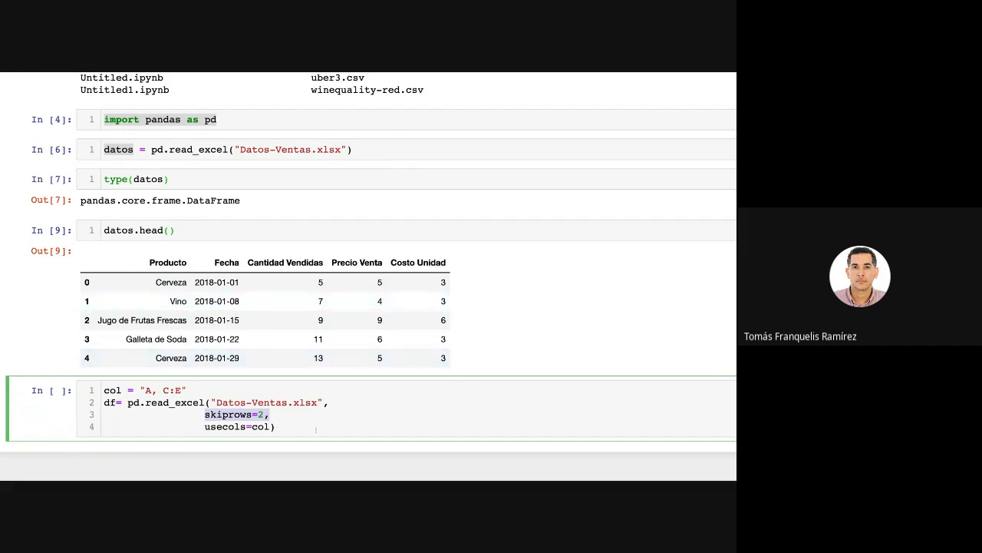
# Run the read_excel cell and display the first rows of the result with df.head() in the following cell.
pyautogui.click(315, 426)
pyautogui.hotkey('shift', 'Return')
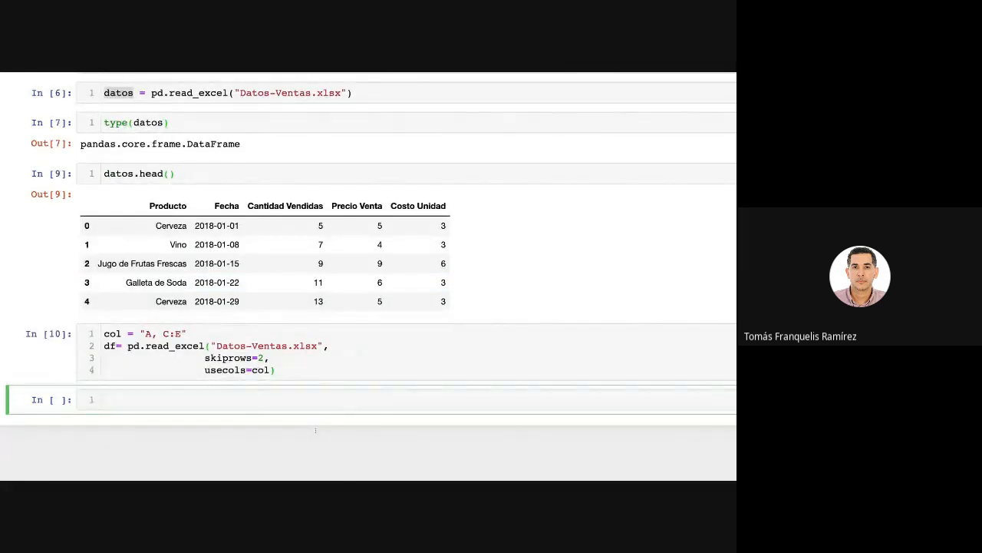
pyautogui.write('df.head()')
pyautogui.hotkey('shift', 'Return')
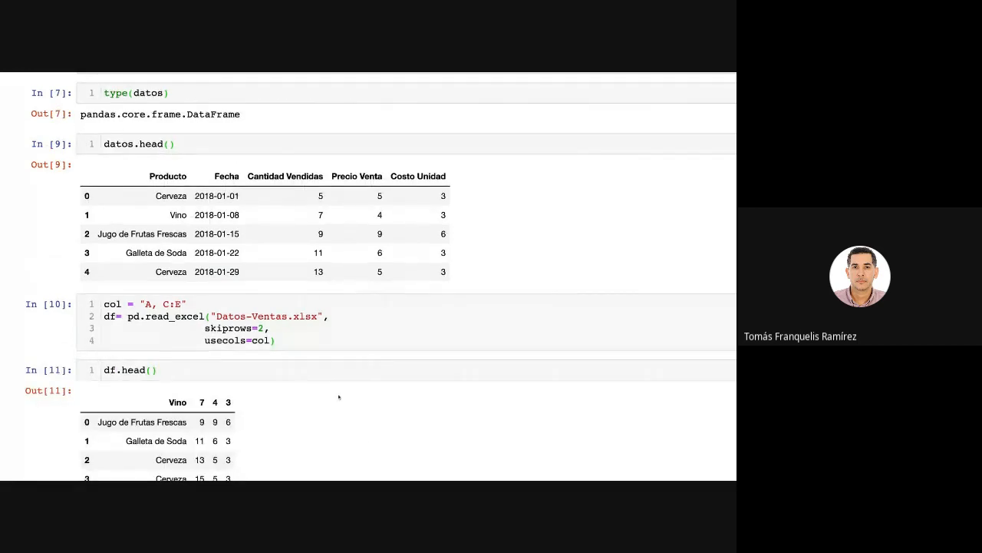
pyautogui.scroll(-3, 338, 393)
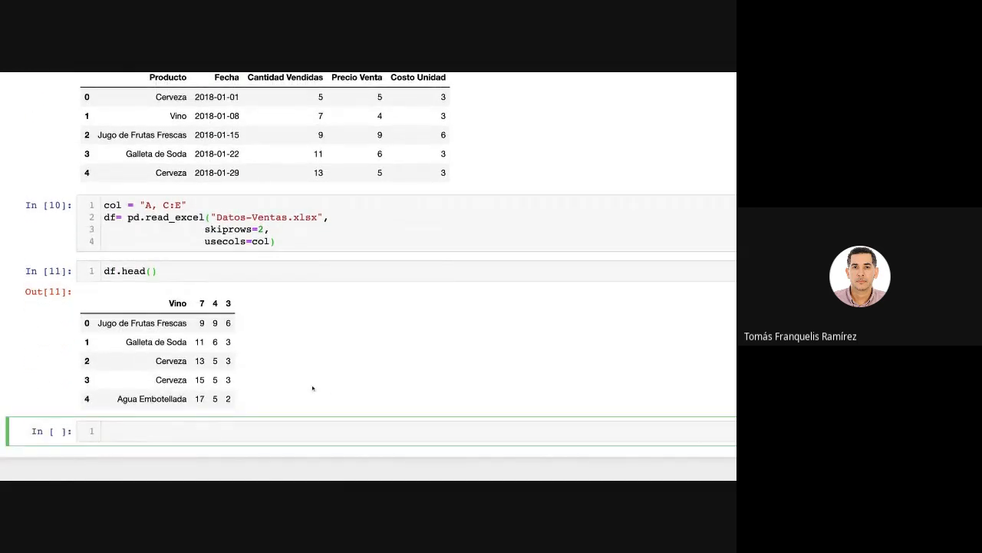
# Compare the headings and first two rows of the datos.head() table with the df.head() output to check what skiprows=2 skips.
pyautogui.scroll(2, 313, 390)
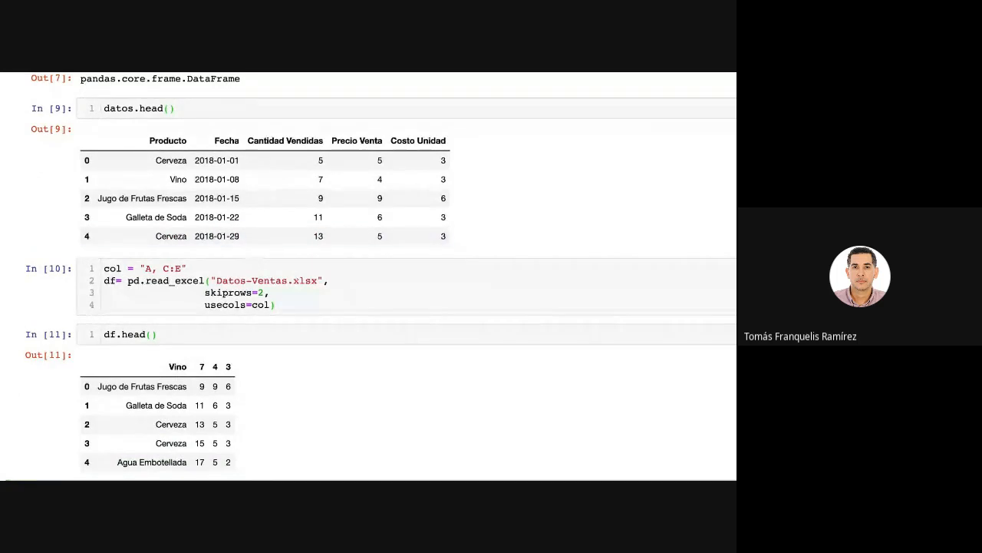
pyautogui.scroll(-1, 284, 376)
pyautogui.scroll(-1, 284, 375)
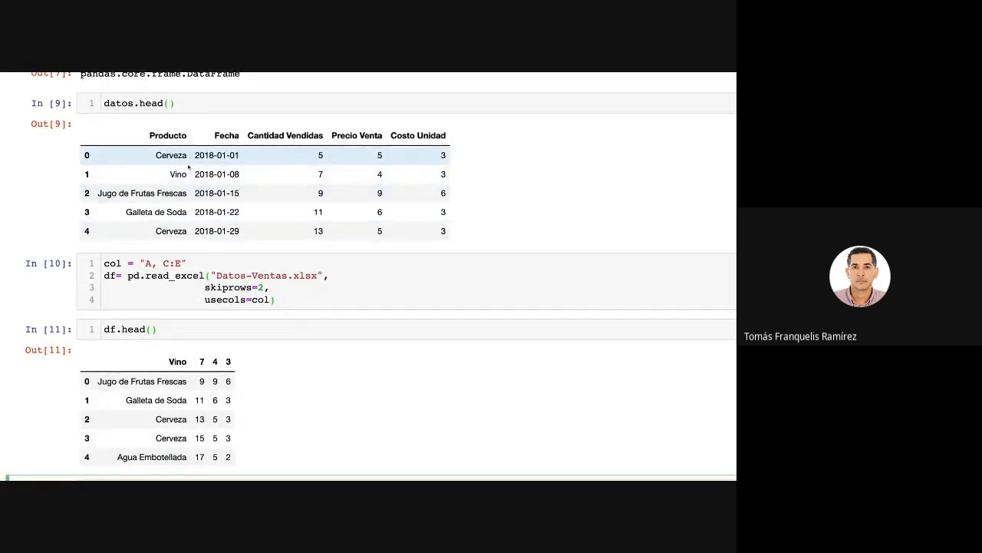
pyautogui.moveTo(278, 287); pyautogui.dragTo(204, 287)
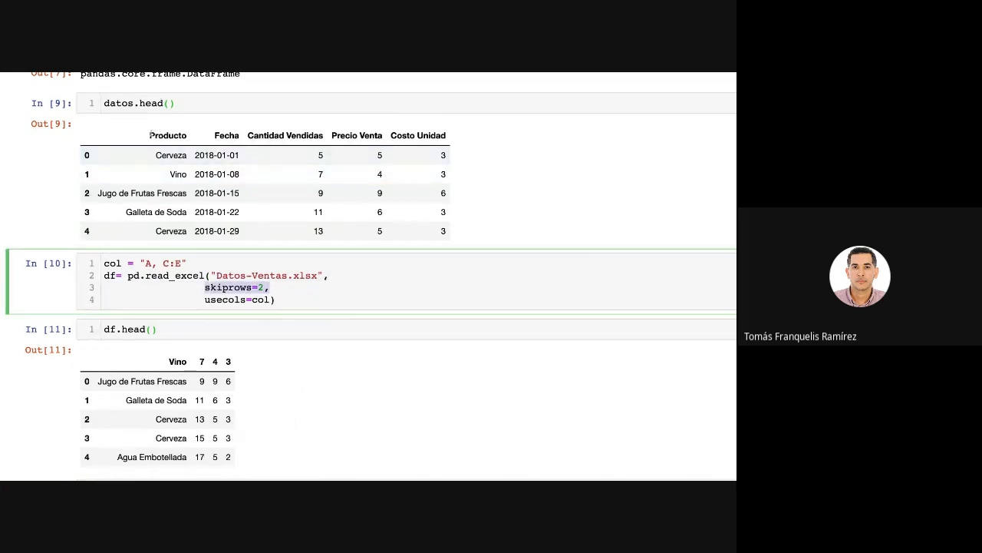
pyautogui.moveTo(150, 135); pyautogui.dragTo(447, 135)
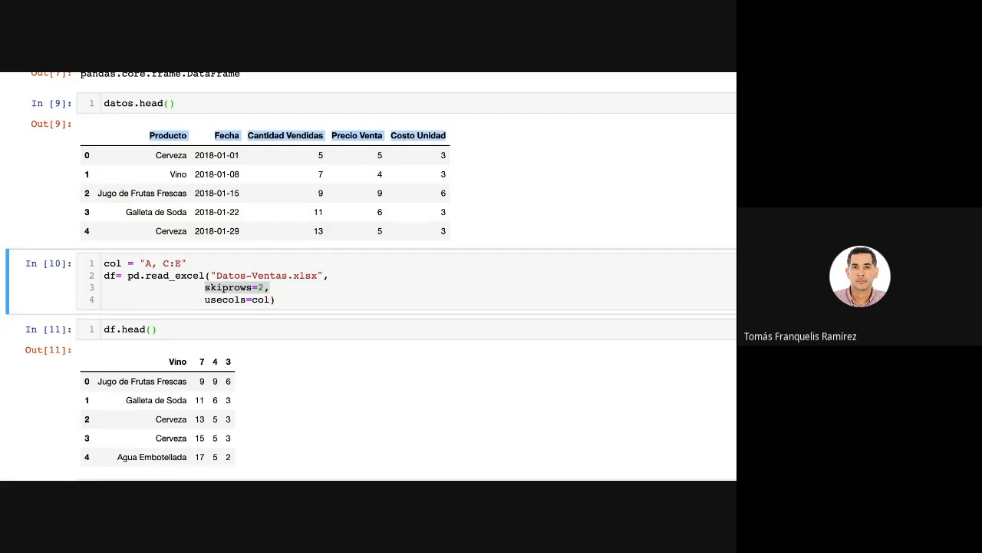
pyautogui.moveTo(447, 135); pyautogui.dragTo(447, 135)
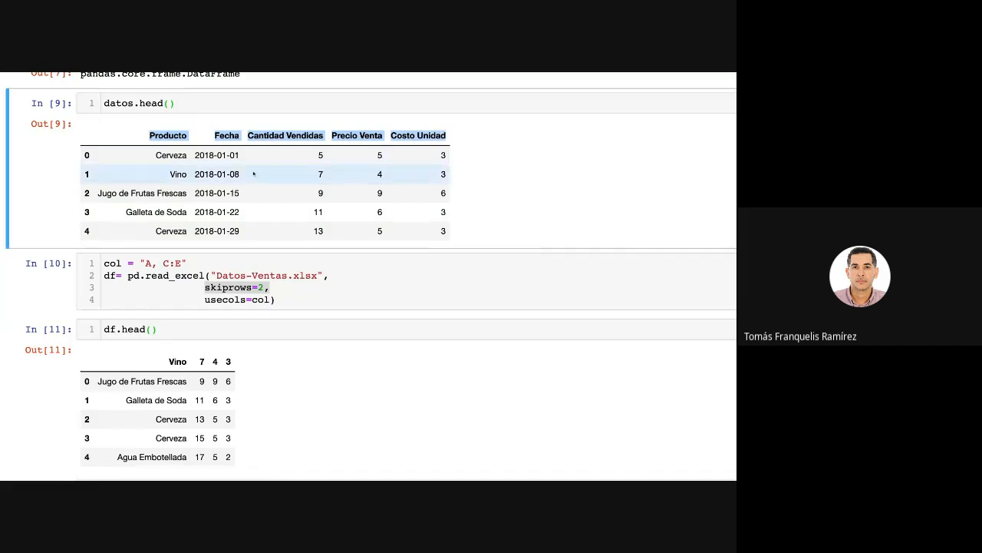
pyautogui.click(114, 156)
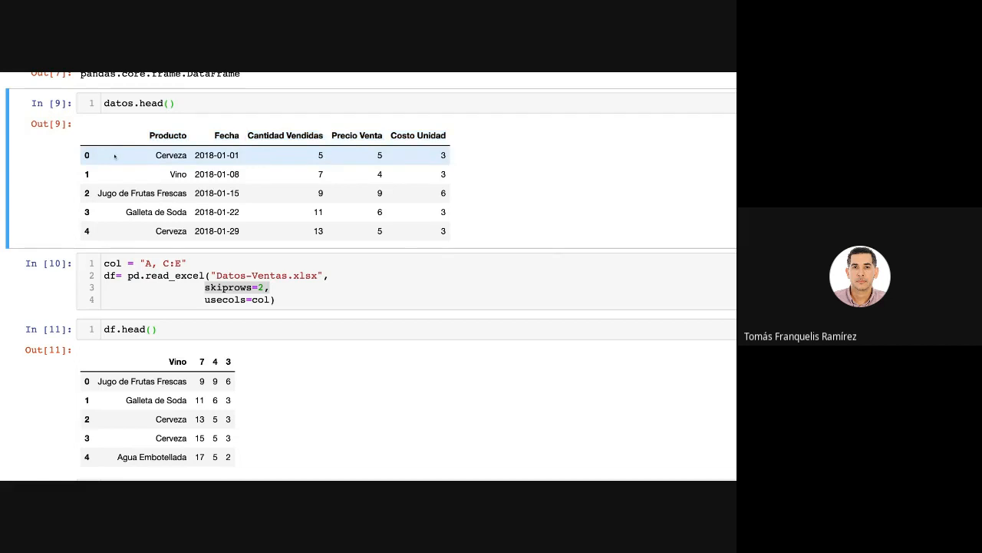
pyautogui.moveTo(151, 157)
pyautogui.mouseDown()
pyautogui.moveTo(323, 168)
pyautogui.moveTo(446, 157)
pyautogui.moveTo(447, 175)
pyautogui.mouseUp()
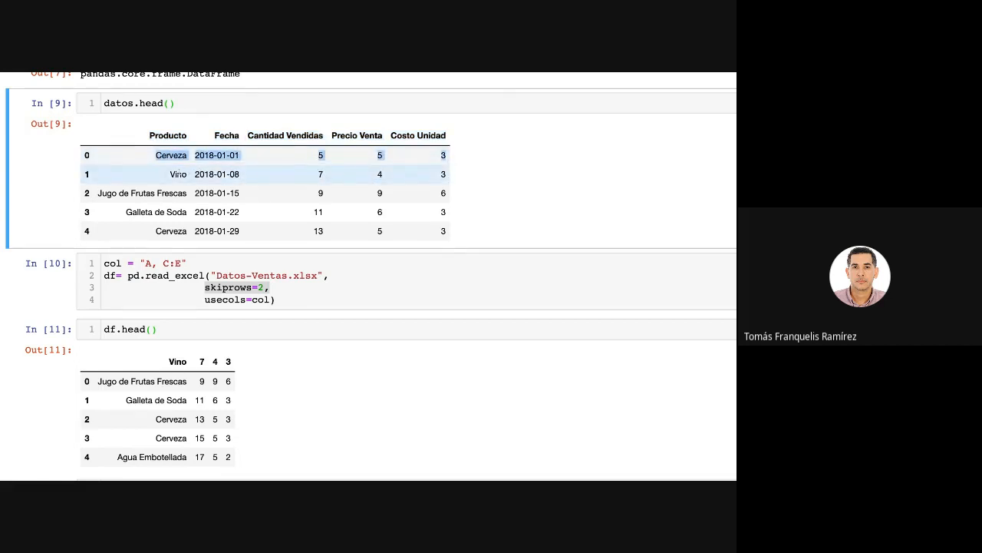
pyautogui.moveTo(171, 175); pyautogui.dragTo(383, 175)
pyautogui.click(506, 184)
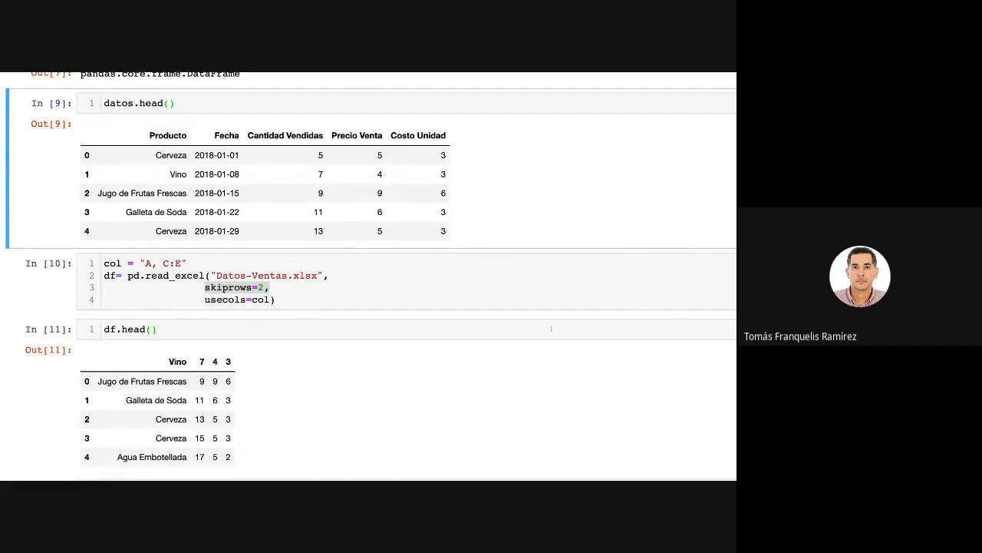
pyautogui.scroll(3, 330, 360)
pyautogui.scroll(-5, 294, 373)
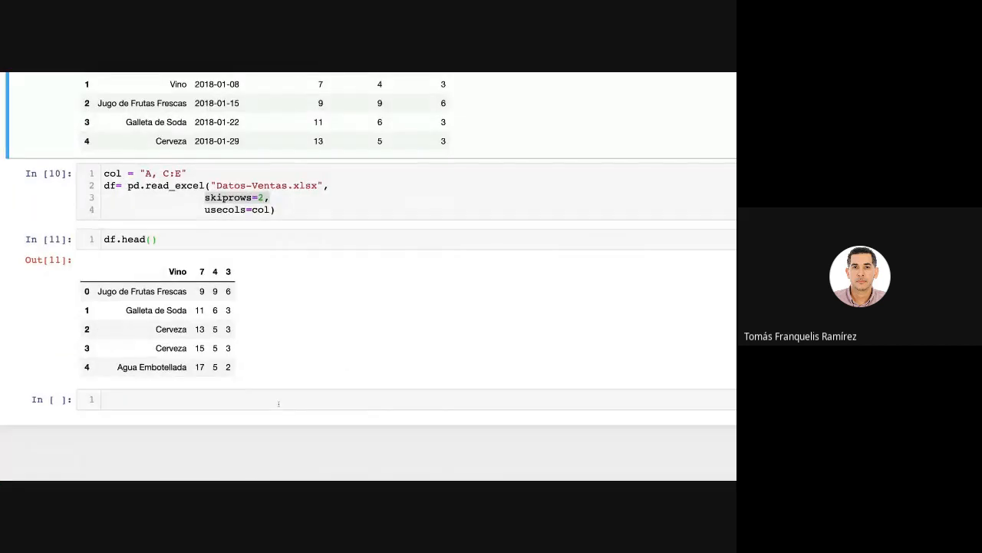
# Review the complete df read_excel statement by highlighting its three lines.
pyautogui.click(279, 402)
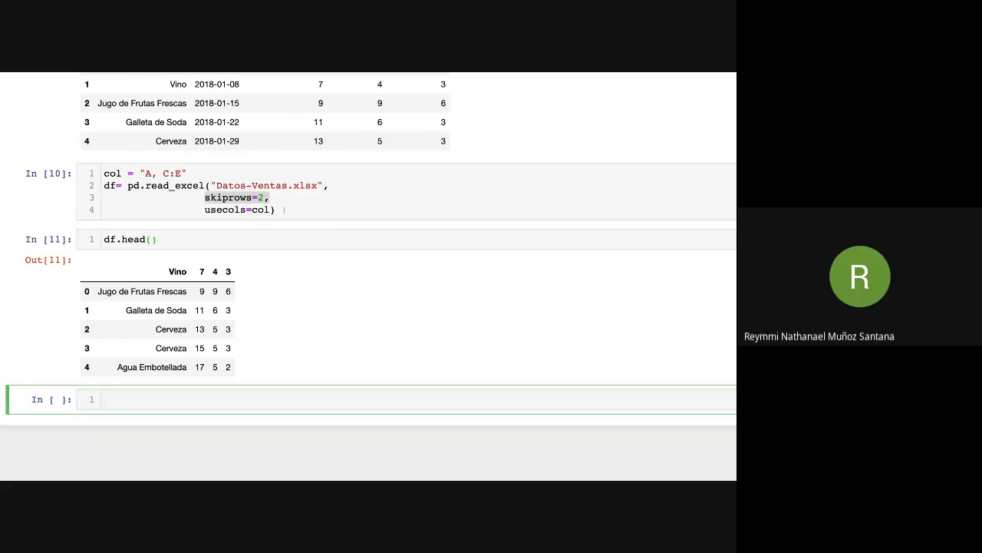
pyautogui.moveTo(284, 209); pyautogui.dragTo(106, 186)
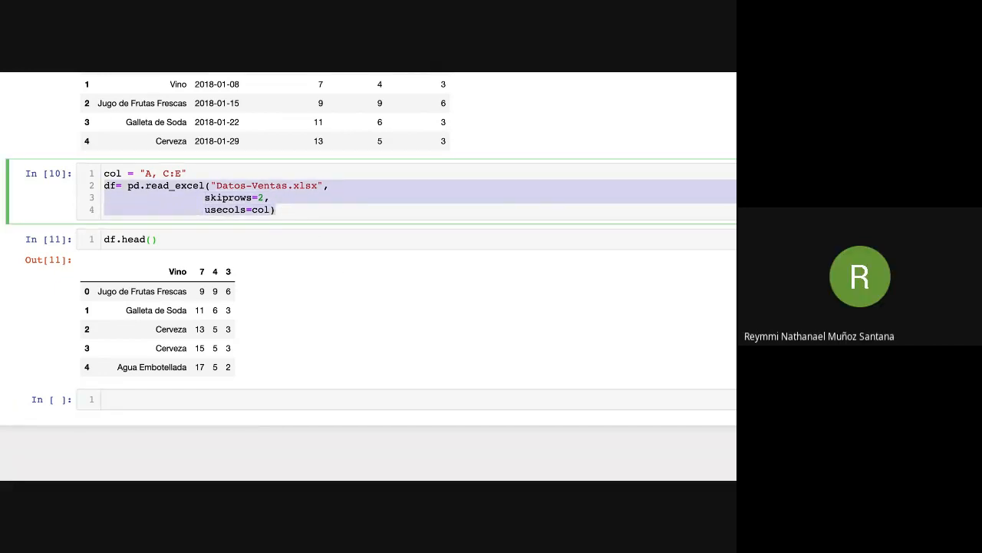
pyautogui.click(165, 399)
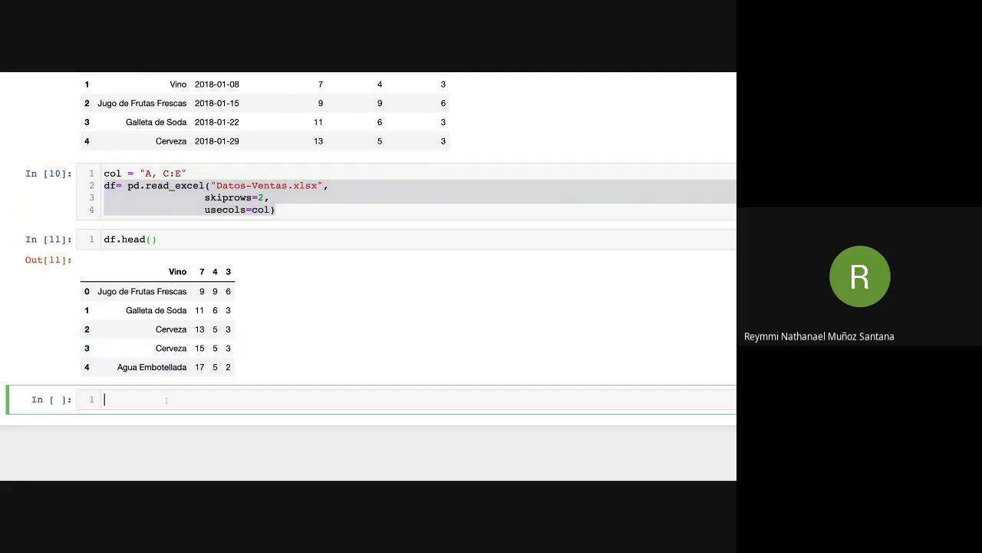
pyautogui.scroll(-1, 294, 322)
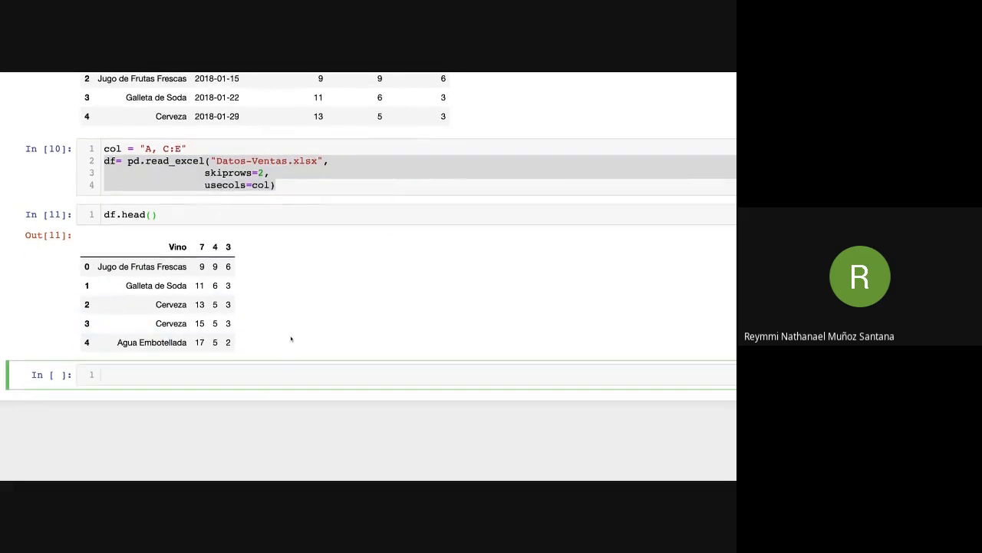
pyautogui.scroll(3, 291, 338)
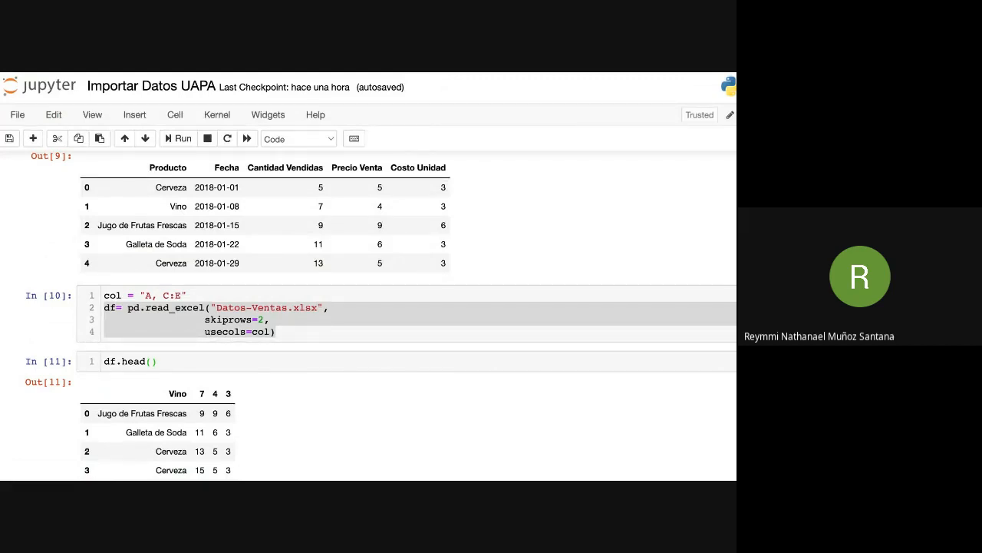
# Trace skiprows=2 through the datos heading row, the Cerveza row and the Vino row to the headings of the df table.
pyautogui.click(281, 329)
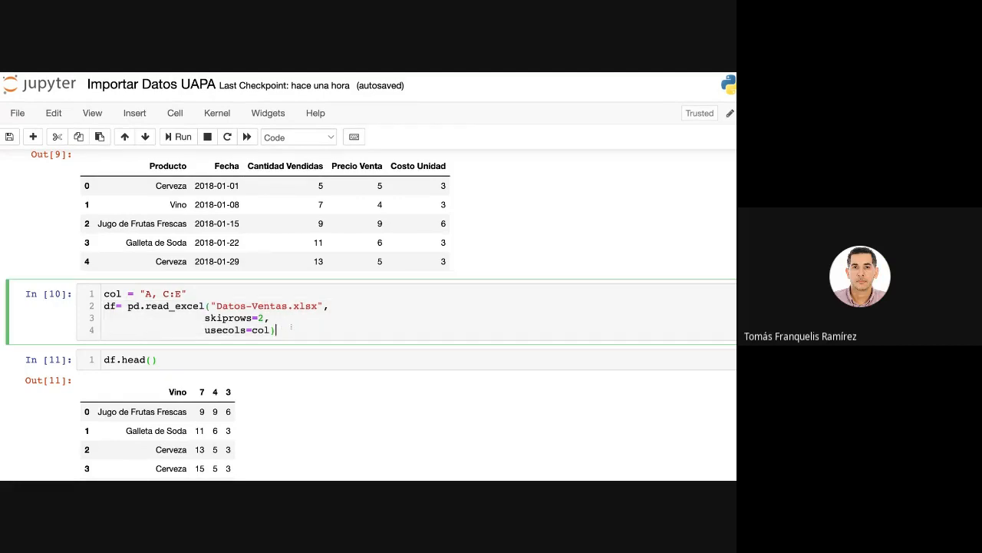
pyautogui.moveTo(271, 320); pyautogui.dragTo(204, 318)
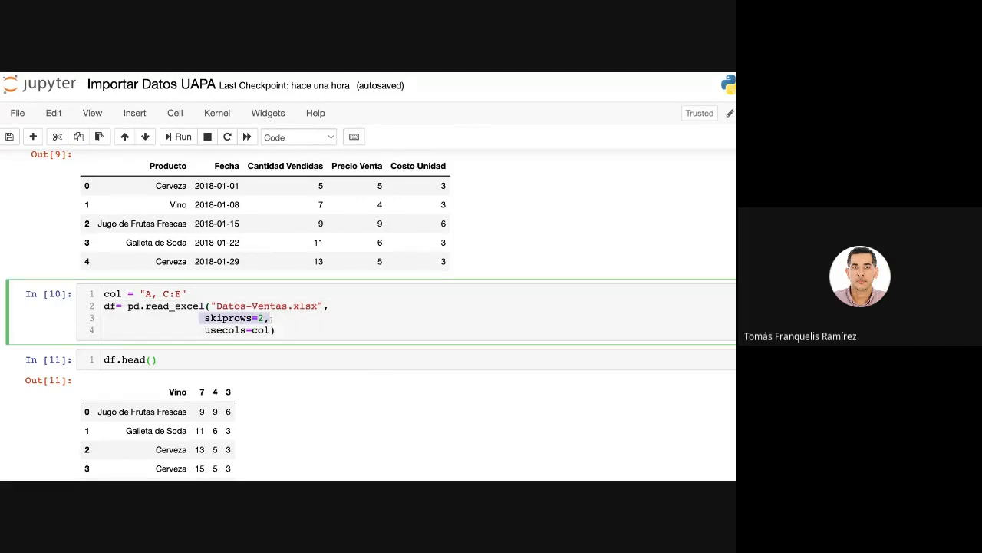
pyautogui.moveTo(271, 319)
pyautogui.mouseDown()
pyautogui.moveTo(275, 331)
pyautogui.moveTo(270, 319)
pyautogui.mouseUp()
pyautogui.click(166, 159)
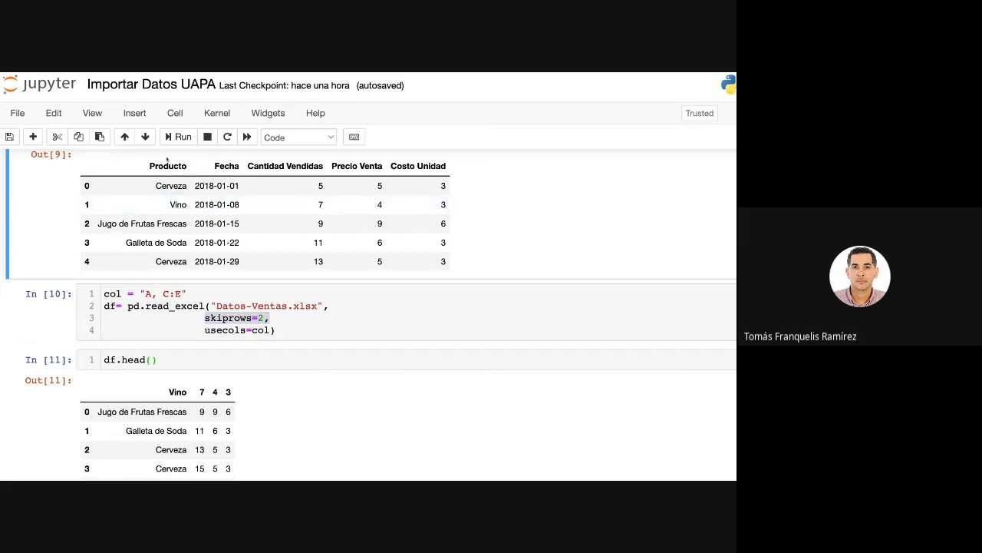
pyautogui.moveTo(150, 166); pyautogui.dragTo(429, 166)
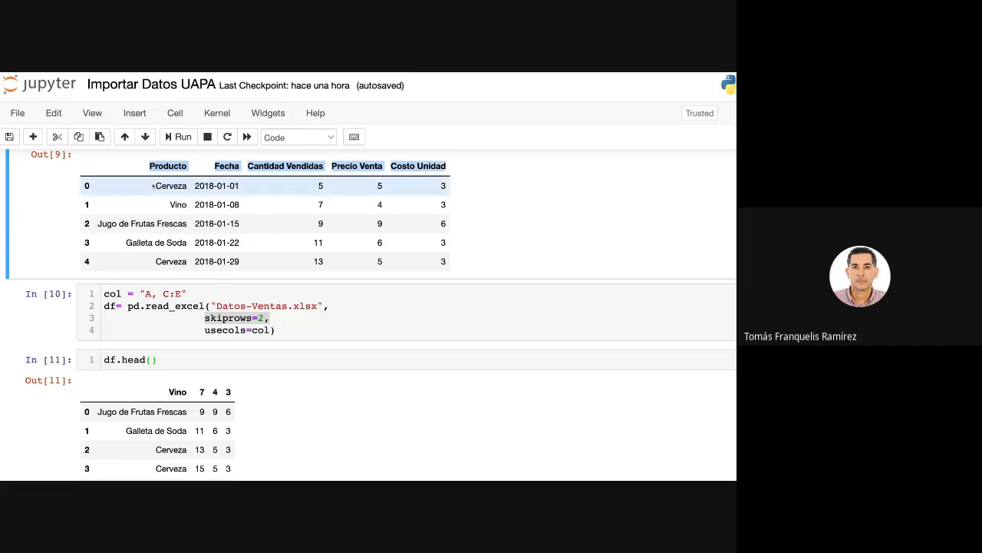
pyautogui.moveTo(155, 186); pyautogui.dragTo(449, 186)
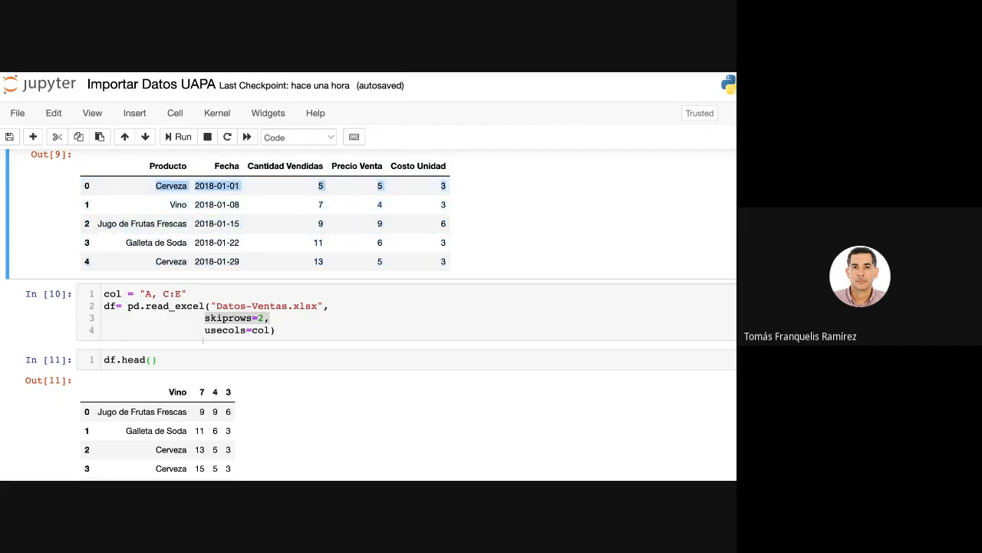
pyautogui.moveTo(170, 204); pyautogui.dragTo(447, 204)
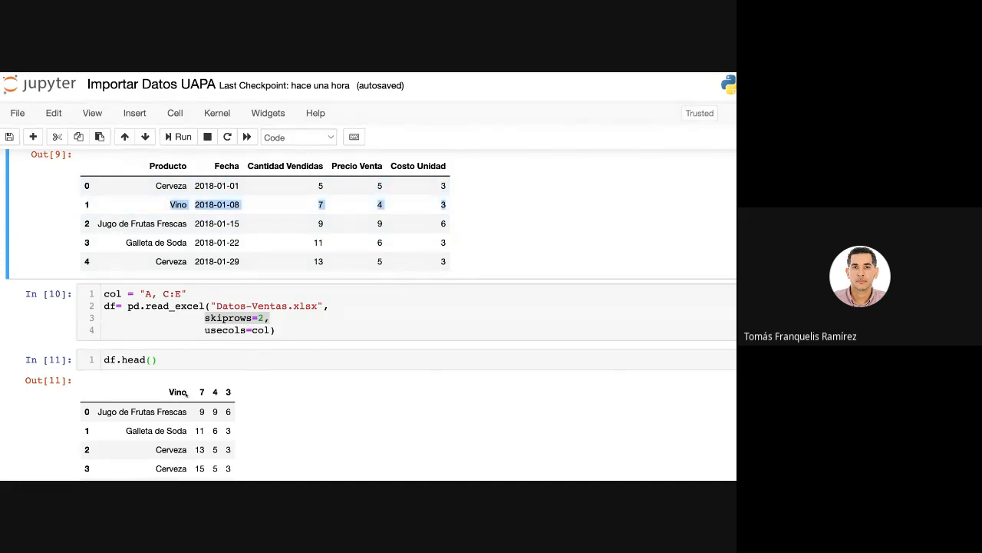
pyautogui.moveTo(169, 391); pyautogui.dragTo(277, 393)
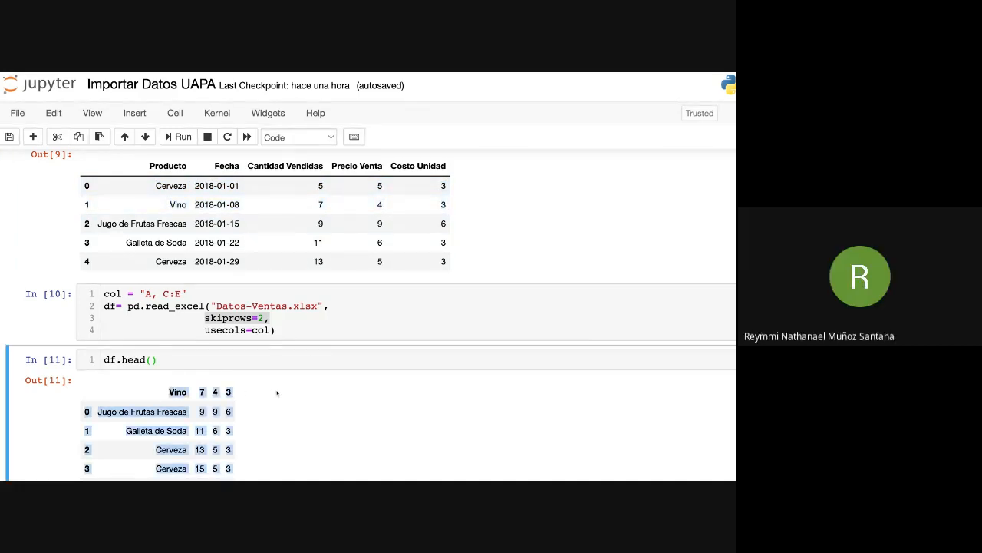
pyautogui.click(277, 393)
pyautogui.scroll(1, 280, 337)
pyautogui.scroll(-1, 278, 337)
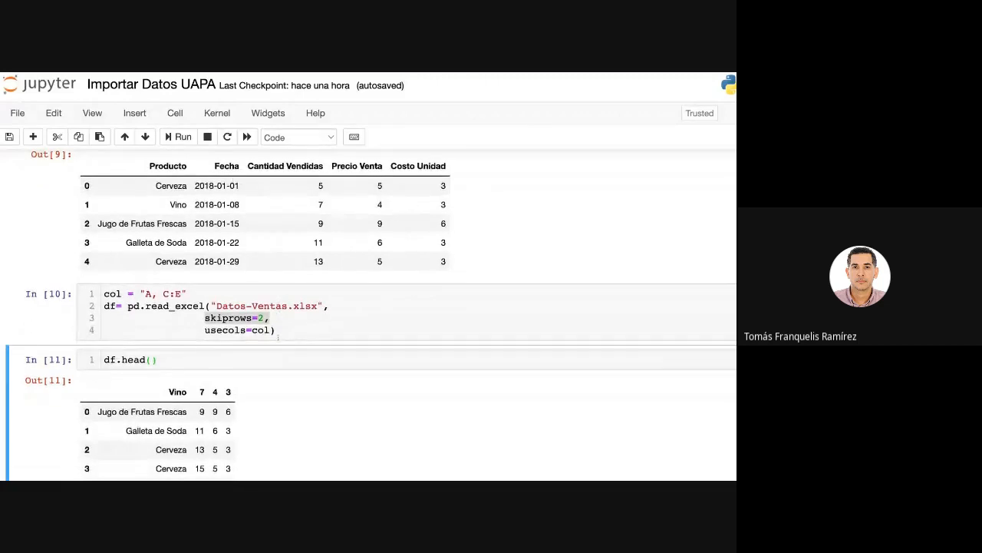
# Add a cell below the last df.head() output and copy the three-line df read_excel statement into it.
pyautogui.press('b')
pyautogui.click(236, 371)
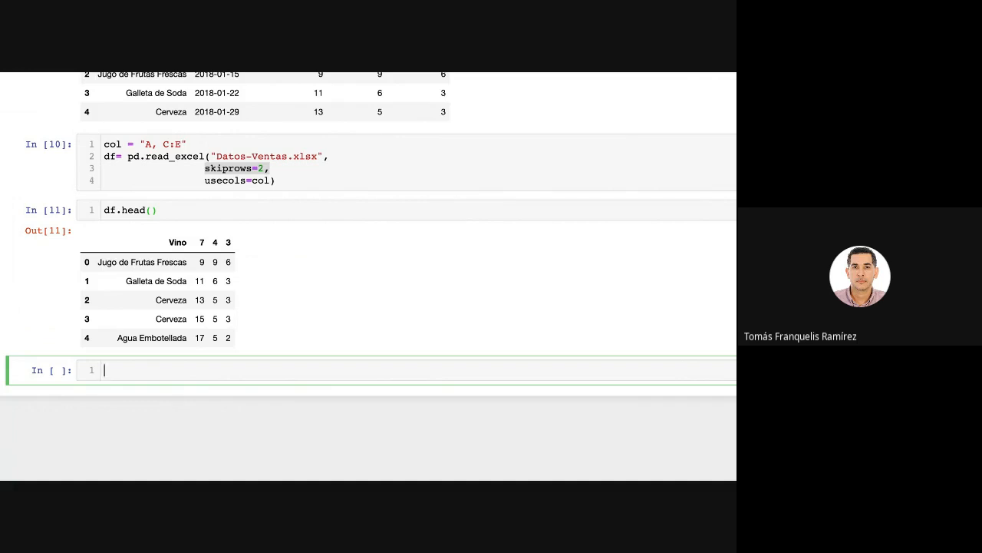
pyautogui.click(293, 182)
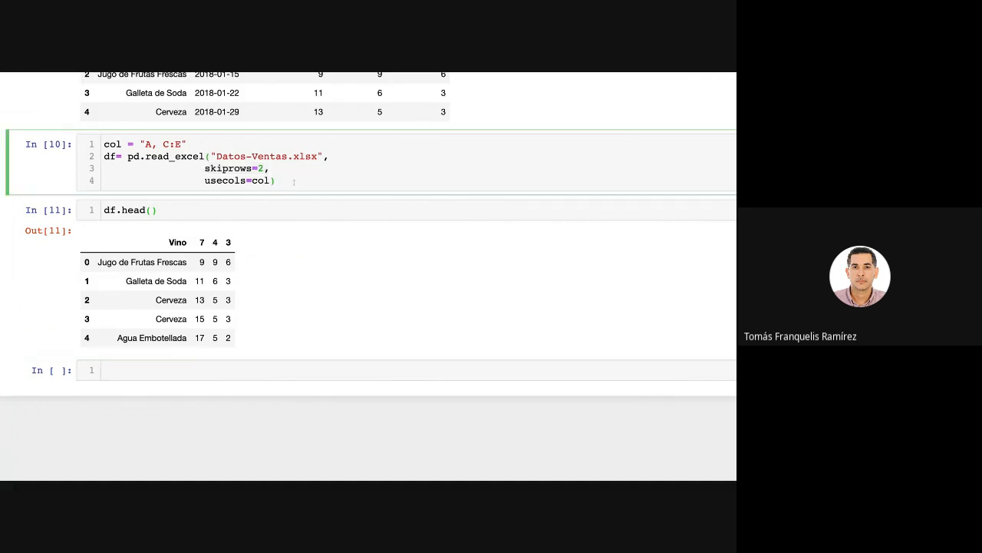
pyautogui.moveTo(294, 182); pyautogui.dragTo(104, 157)
pyautogui.hotkey('ctrl', 'c')
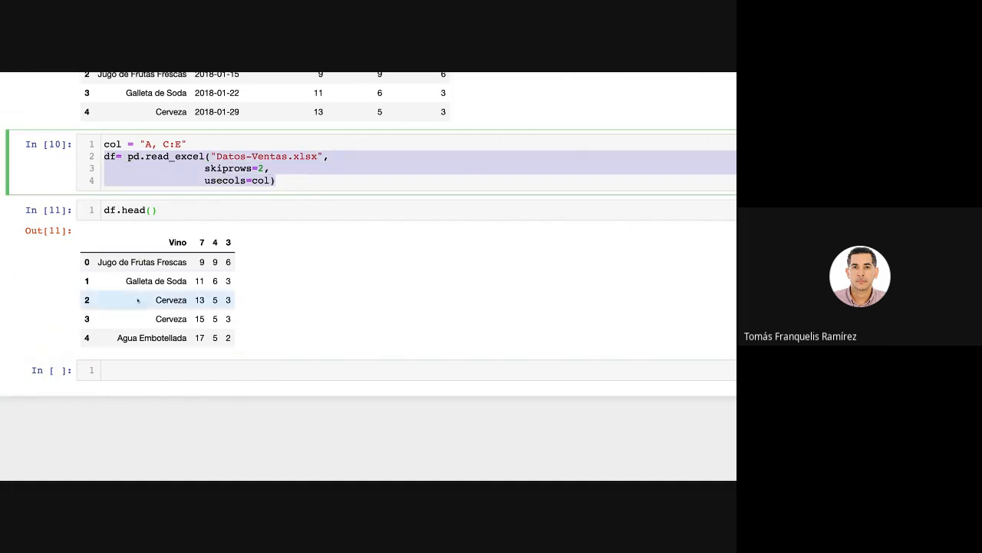
pyautogui.click(149, 373)
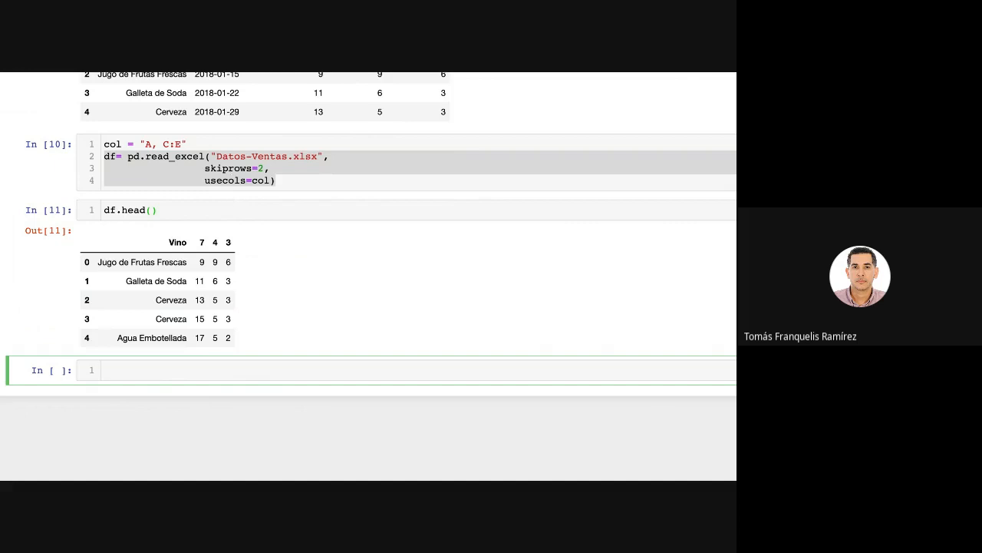
pyautogui.click(231, 192)
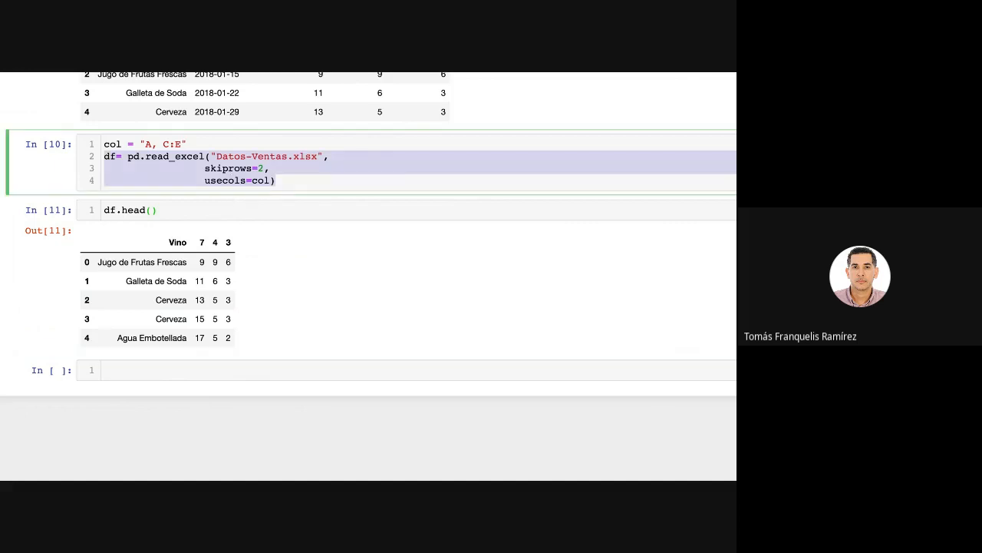
pyautogui.click(182, 370)
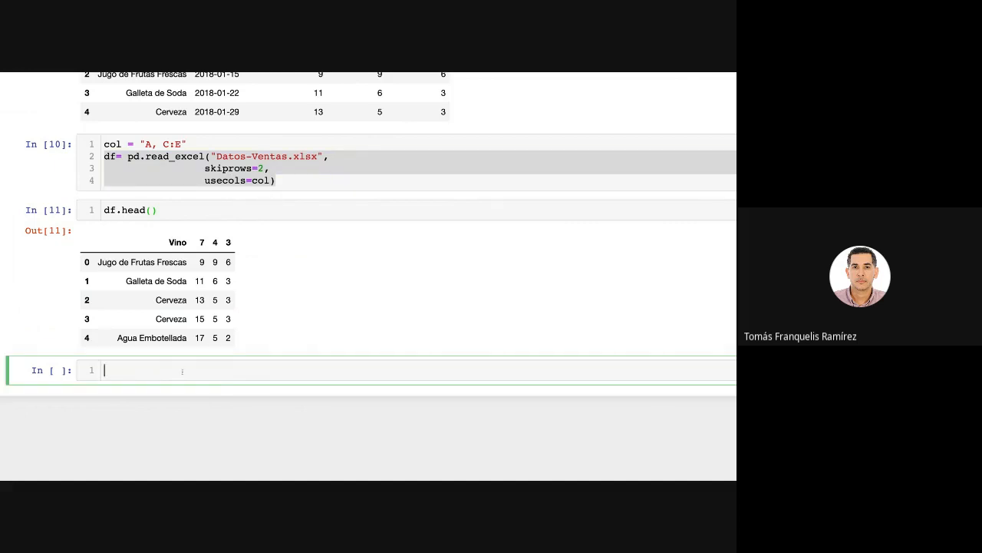
pyautogui.hotkey('ctrl', 'v')
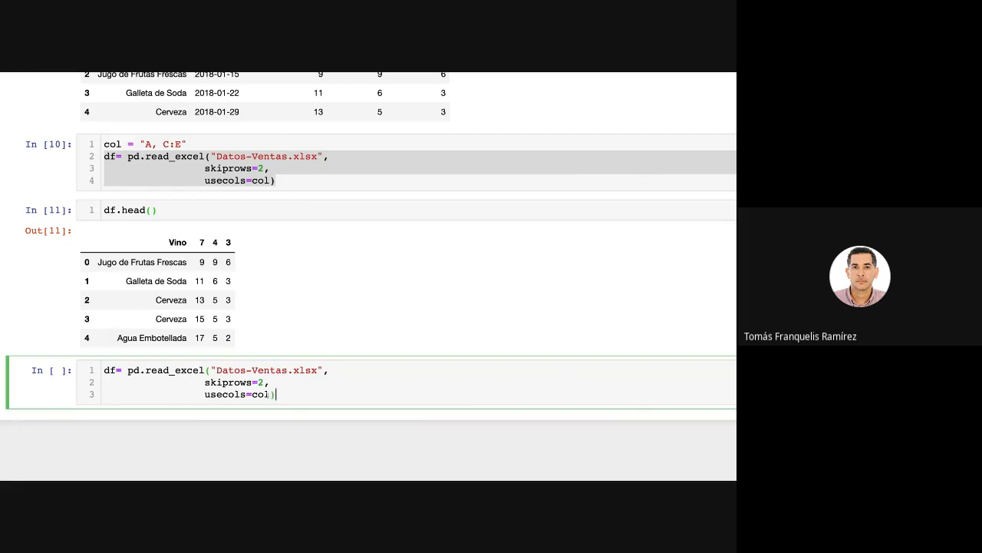
# Replace the skiprows and usecols arguments in the copied read_excel statement with an empty sheet_name= argument.
pyautogui.moveTo(269, 395); pyautogui.dragTo(205, 383)
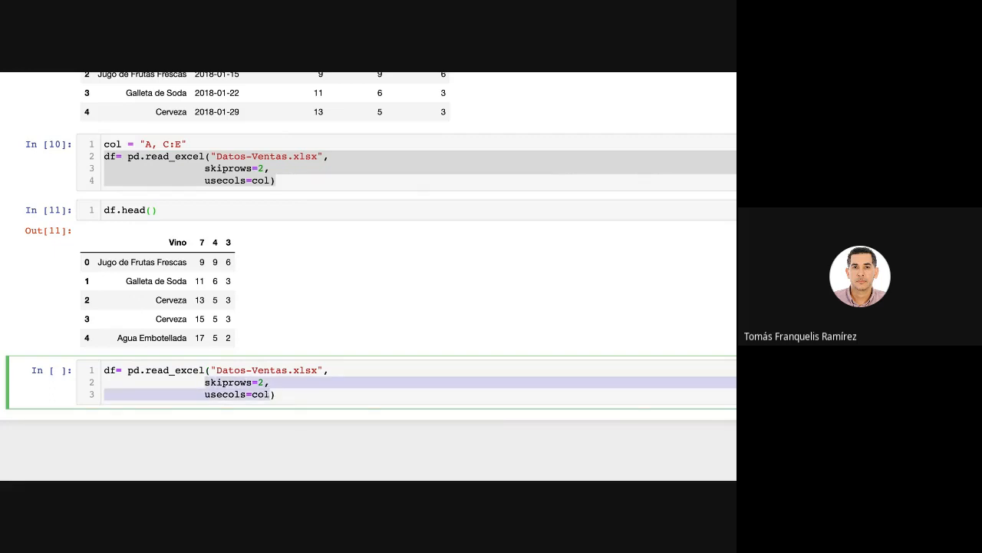
pyautogui.press('BackSpace')
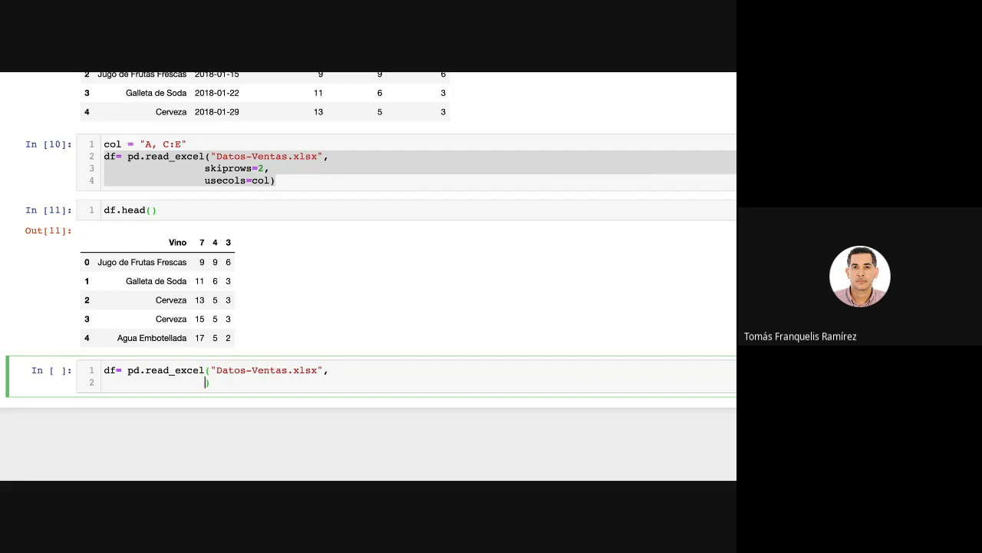
pyautogui.write('sheet_name=')
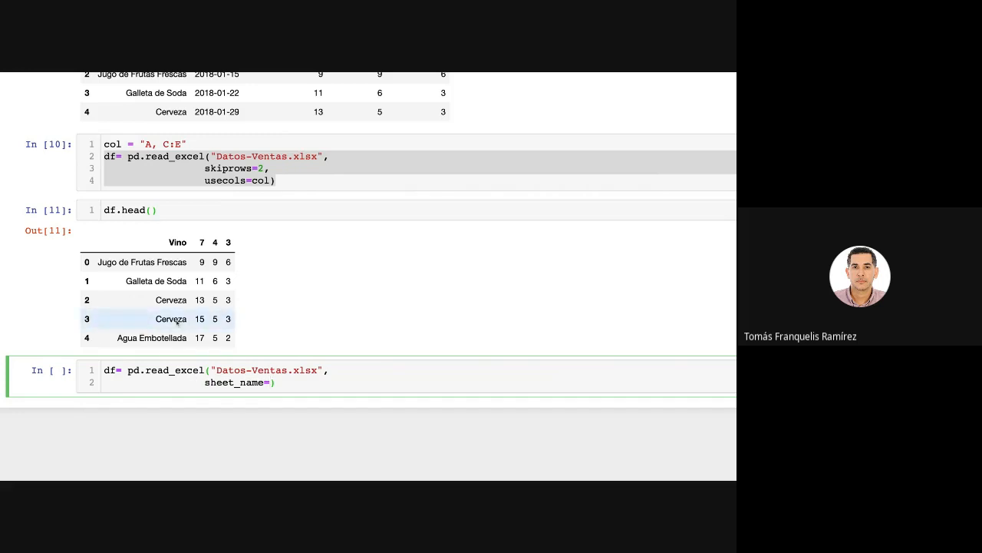
# Set sheet_name to the list ["Ventas","Vendedores"] and run the read_excel cell.
pyautogui.scroll(4, 268, 302)
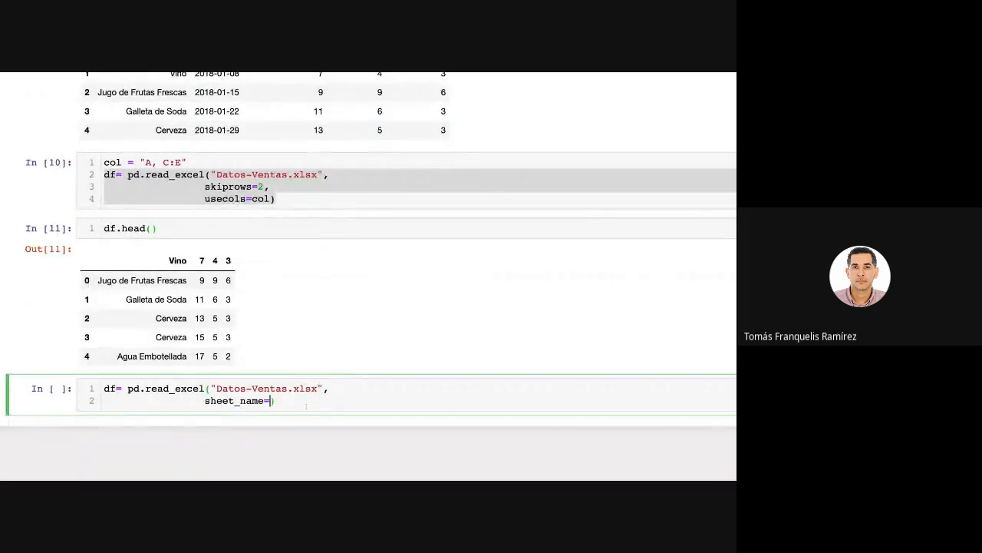
pyautogui.write('[')
pyautogui.write('"ventas')
pyautogui.write('"')
pyautogui.write(',')
pyautogui.write('"ventas')
pyautogui.press('BackSpace')
pyautogui.press('BackSpace')
pyautogui.press('BackSpace')
pyautogui.press('BackSpace')
pyautogui.press('BackSpace')
pyautogui.press('BackSpace')
pyautogui.write('Vendedores')
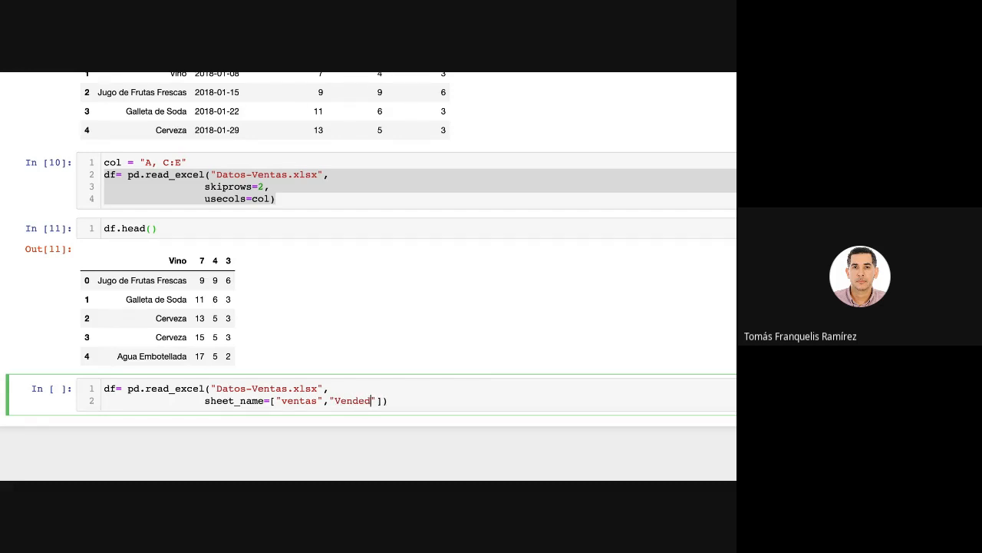
pyautogui.click(284, 401)
pyautogui.press('BackSpace')
pyautogui.write('V')
pyautogui.hotkey('shift', 'Return')
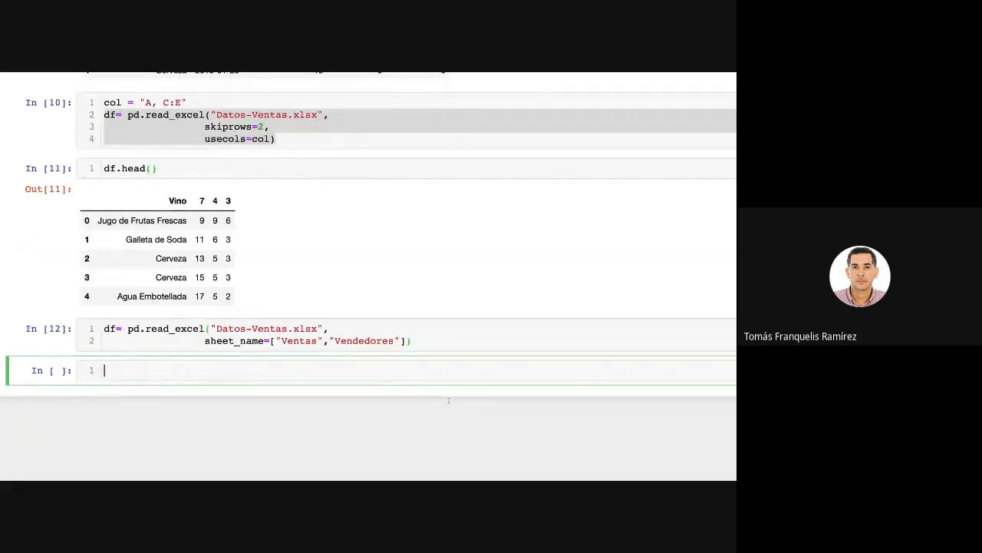
# Try to display the first rows of the two-sheet df by running df.head() in the following cell.
pyautogui.write('df.head()')
pyautogui.hotkey('shift', 'Return')
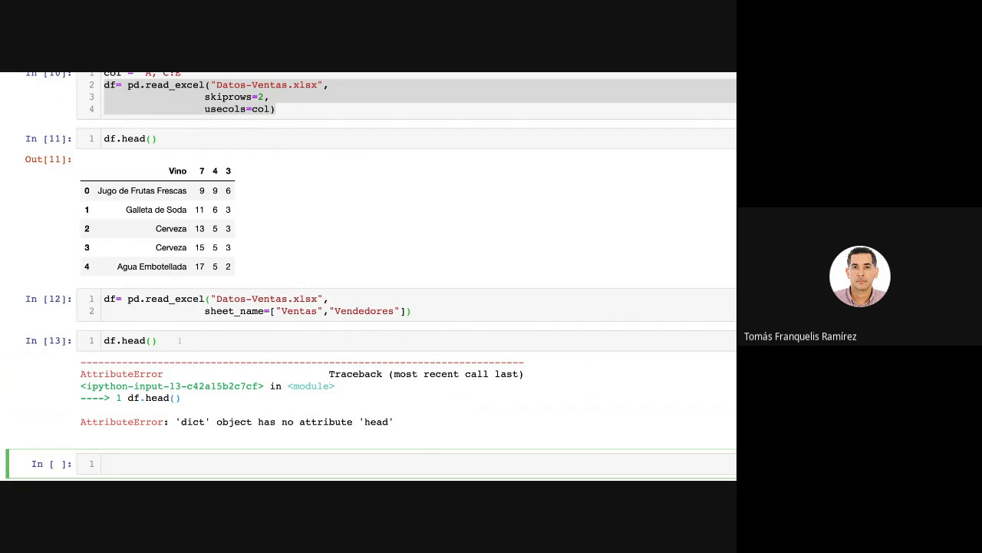
# Replace the failed df.head() code with type(df) and run the cell.
pyautogui.click(171, 340)
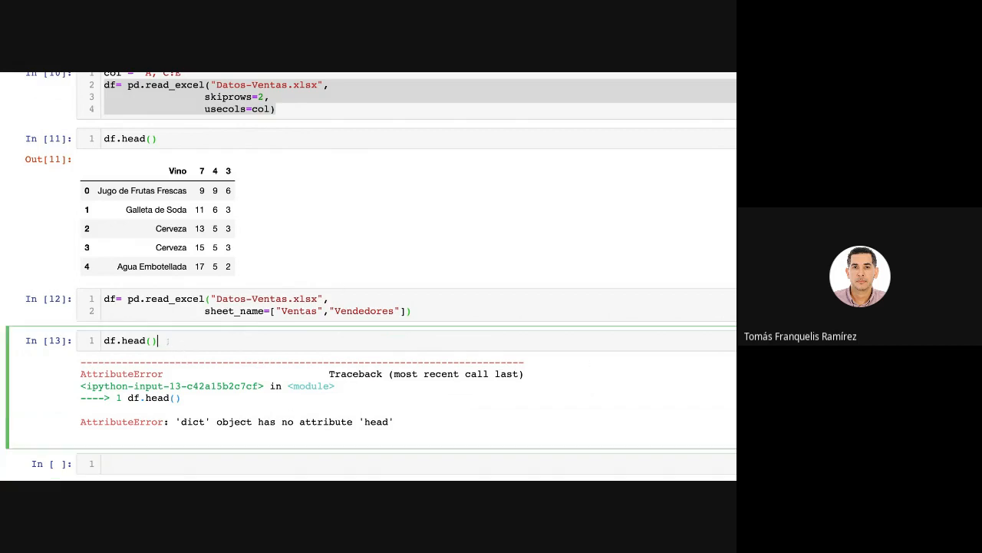
pyautogui.moveTo(170, 340); pyautogui.dragTo(104, 340)
pyautogui.write('type(df')
pyautogui.hotkey('shift', 'Return')
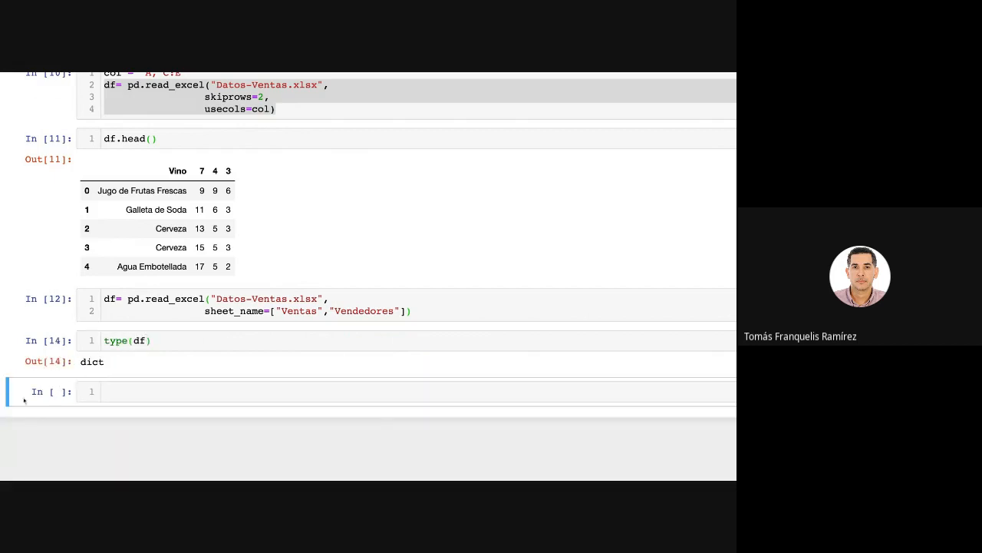
# Relate the output of type(df) to the list of sheet names in the read_excel call by highlighting both.
pyautogui.click(114, 365)
pyautogui.moveTo(108, 364); pyautogui.dragTo(80, 364)
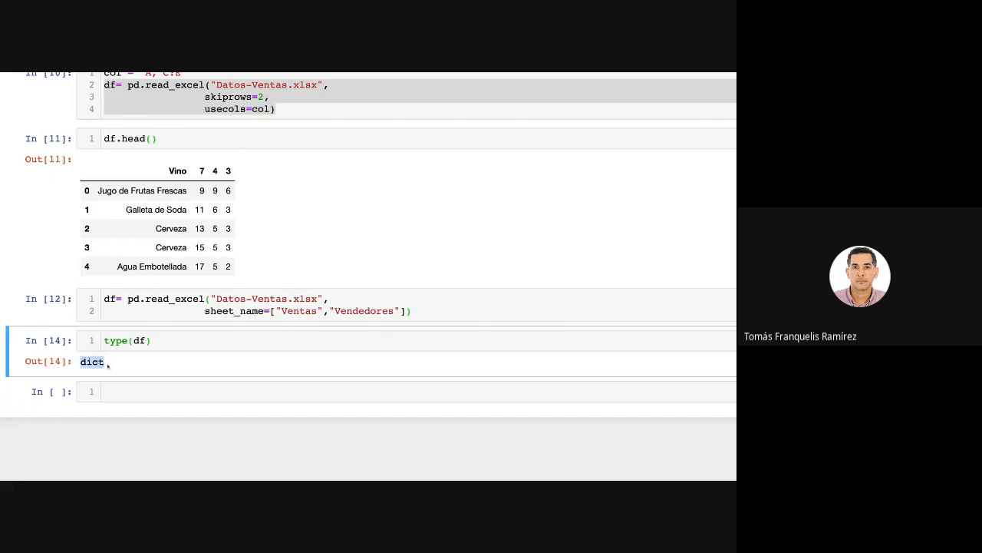
pyautogui.click(426, 312)
pyautogui.hotkey('shift', 'Left')
pyautogui.hotkey('shift', 'Left')
pyautogui.hotkey('shift', 'Left')
pyautogui.hotkey('shift', 'Left')
pyautogui.hotkey('shift', 'Left')
pyautogui.hotkey('shift', 'Left')
pyautogui.hotkey('shift', 'Left')
pyautogui.hotkey('shift', 'Left')
pyautogui.hotkey('shift', 'Left')
pyautogui.hotkey('shift', 'Left')
pyautogui.hotkey('shift', 'Left')
pyautogui.hotkey('shift', 'Left')
pyautogui.hotkey('shift', 'Left')
pyautogui.hotkey('shift', 'Left')
pyautogui.hotkey('shift', 'Left')
pyautogui.hotkey('shift', 'Left')
pyautogui.hotkey('shift', 'Left')
pyautogui.hotkey('shift', 'Left')
pyautogui.hotkey('shift', 'Left')
pyautogui.hotkey('shift', 'Left')
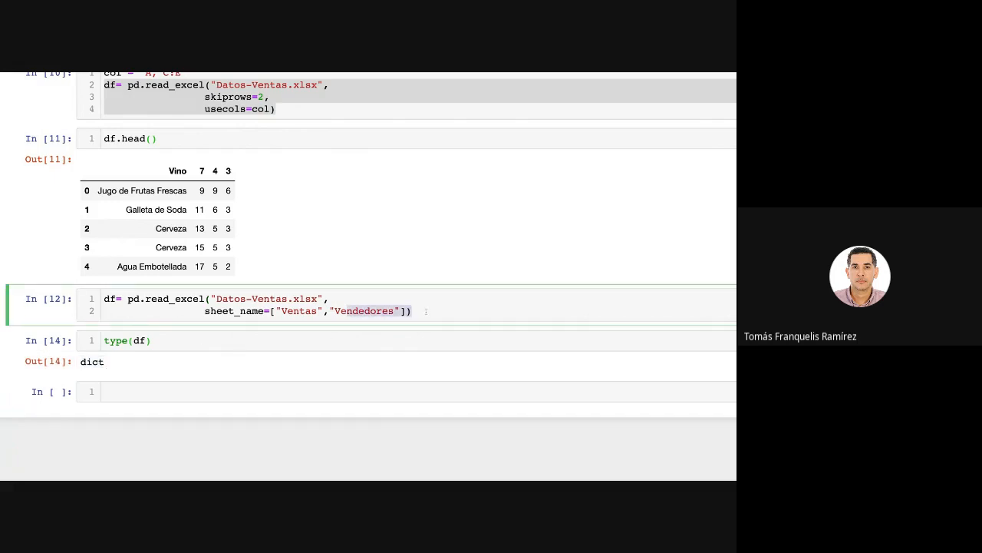
# Display the dictionary's contents by running df.items() in a cell below type(df).
pyautogui.click(191, 390)
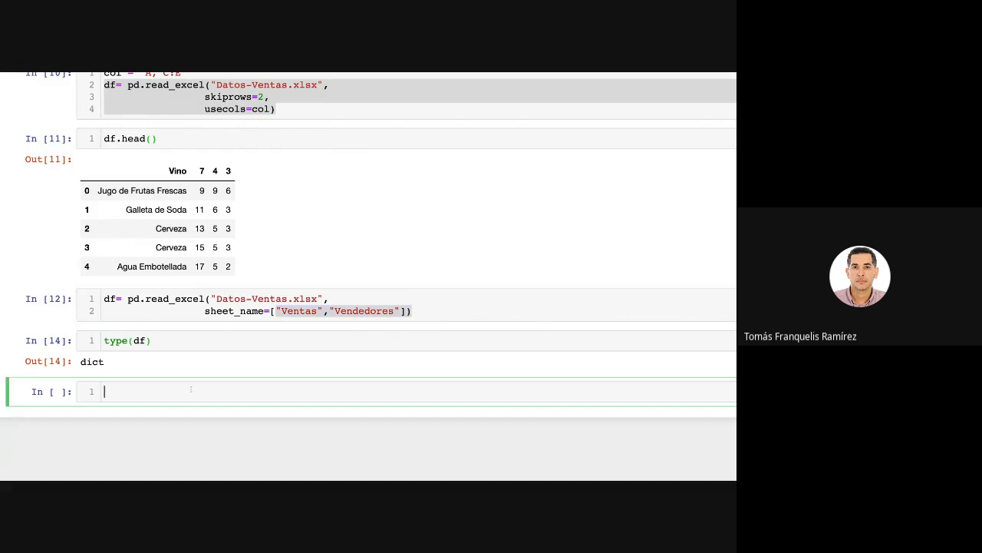
pyautogui.write('df.items')
pyautogui.hotkey('shift', 'Return')
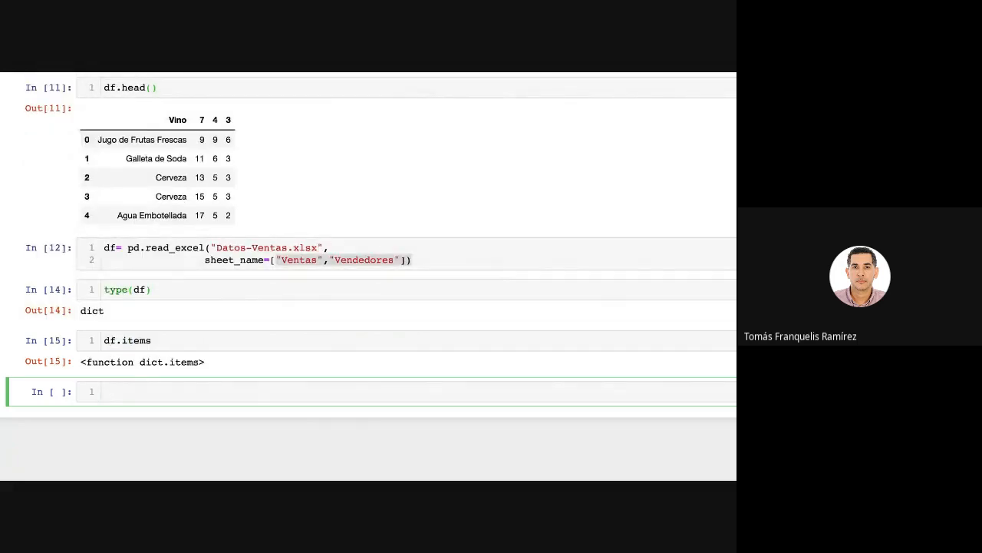
pyautogui.click(187, 340)
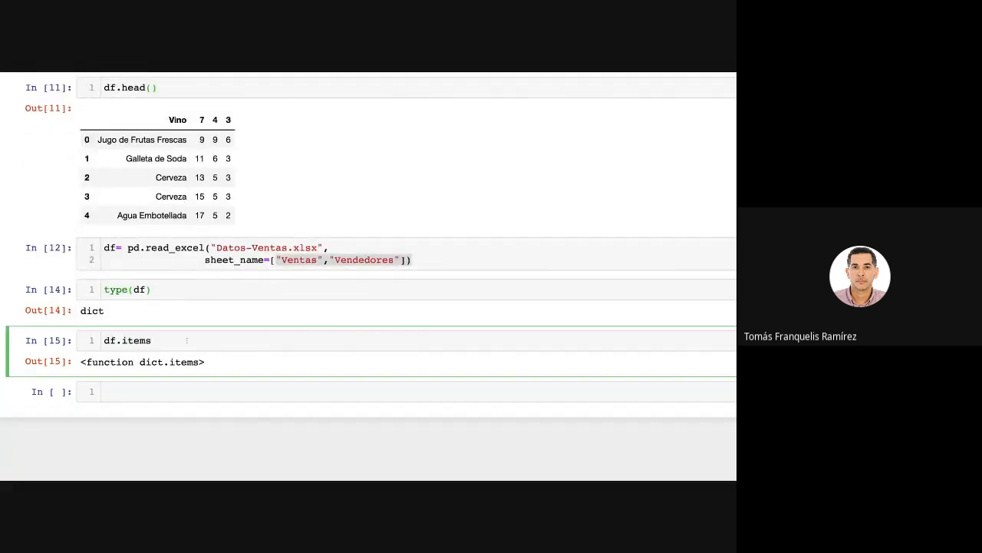
pyautogui.write('(')
pyautogui.hotkey('shift', 'Return')
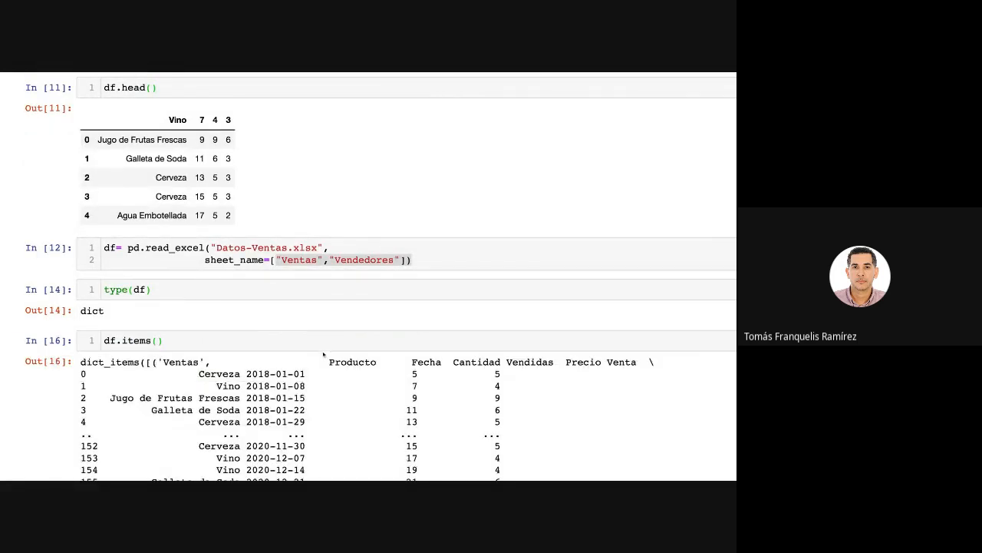
# Examine the df.items() output from the Ventas table through to the Vendedores table.
pyautogui.scroll(-1, 318, 357)
pyautogui.scroll(-3, 318, 358)
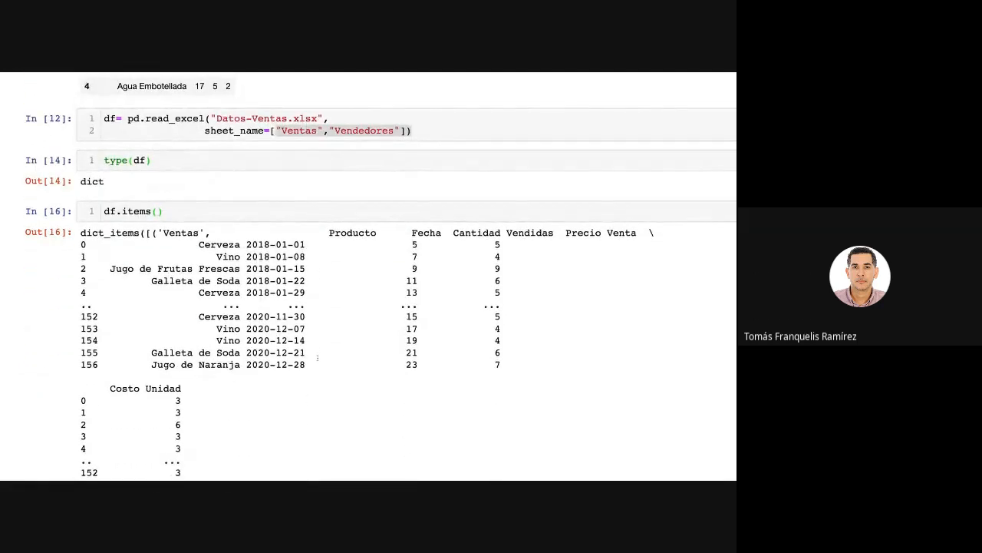
pyautogui.scroll(-2, 318, 358)
pyautogui.scroll(-3, 317, 358)
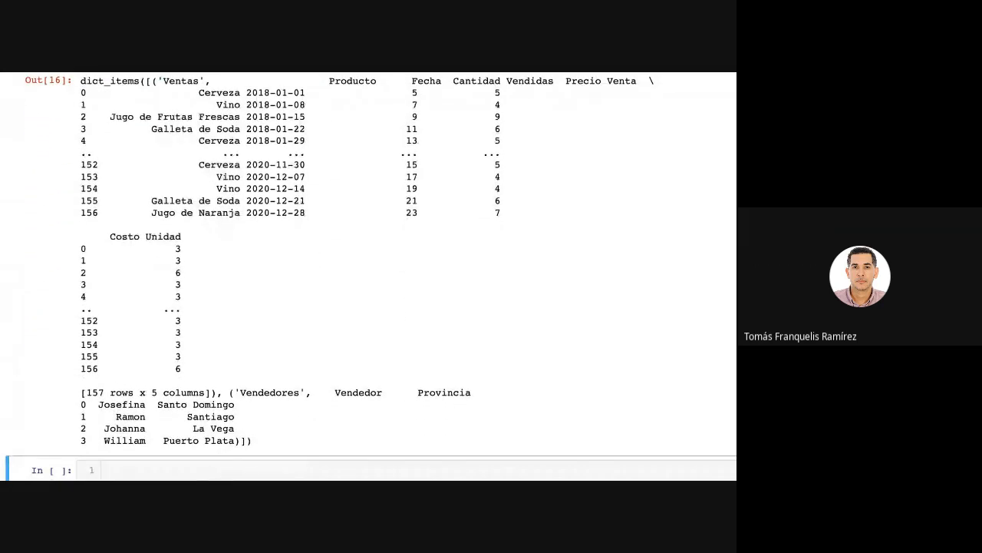
pyautogui.scroll(5, 238, 315)
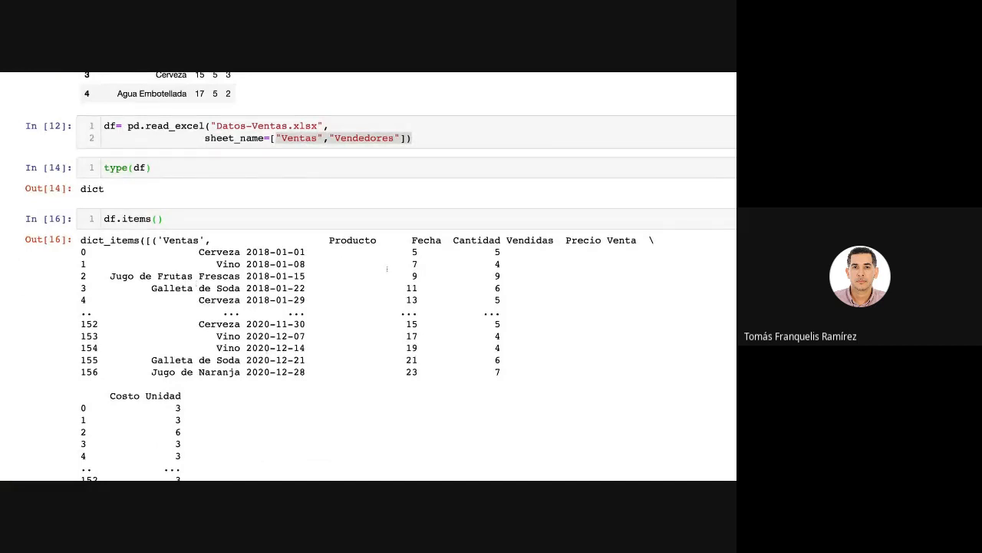
pyautogui.scroll(10, 357, 278)
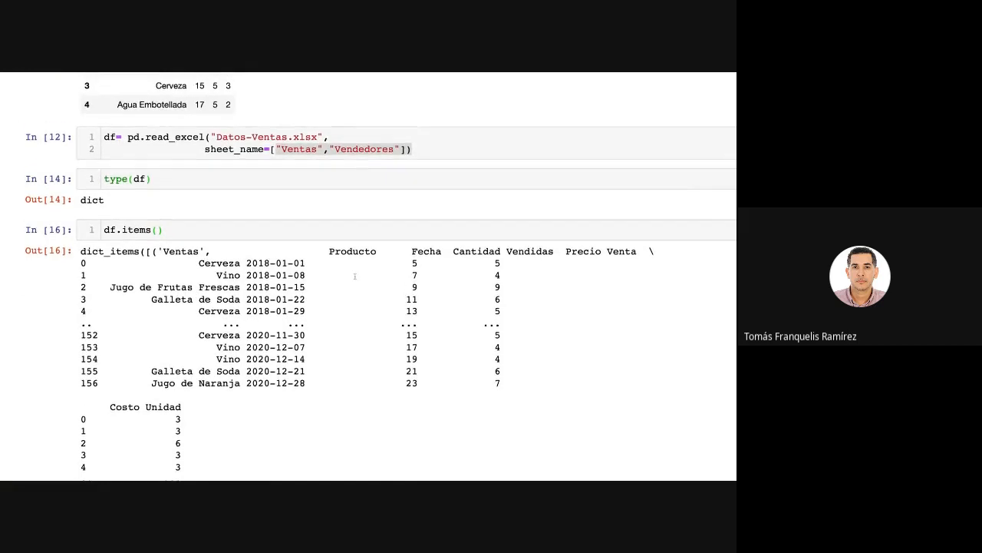
pyautogui.scroll(-15, 236, 289)
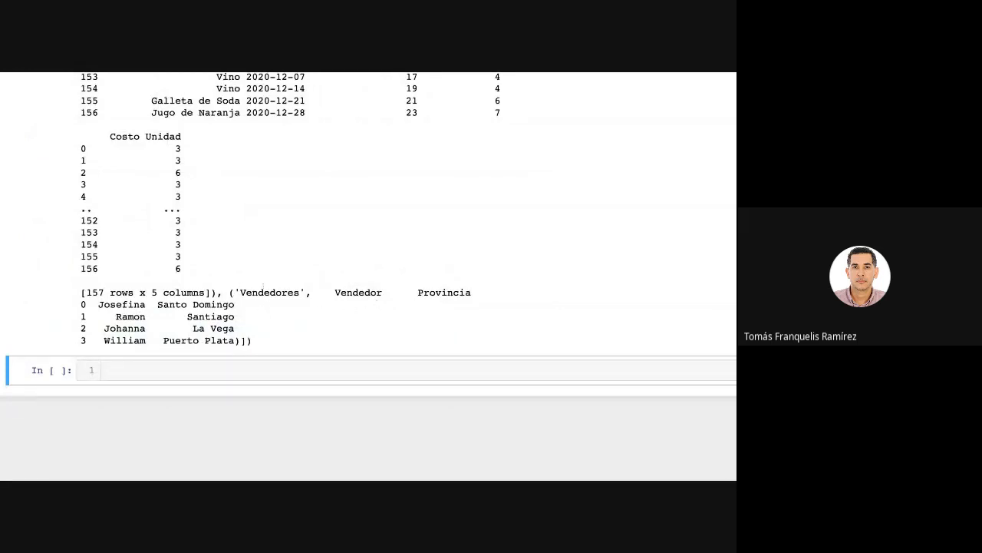
pyautogui.scroll(5, 263, 285)
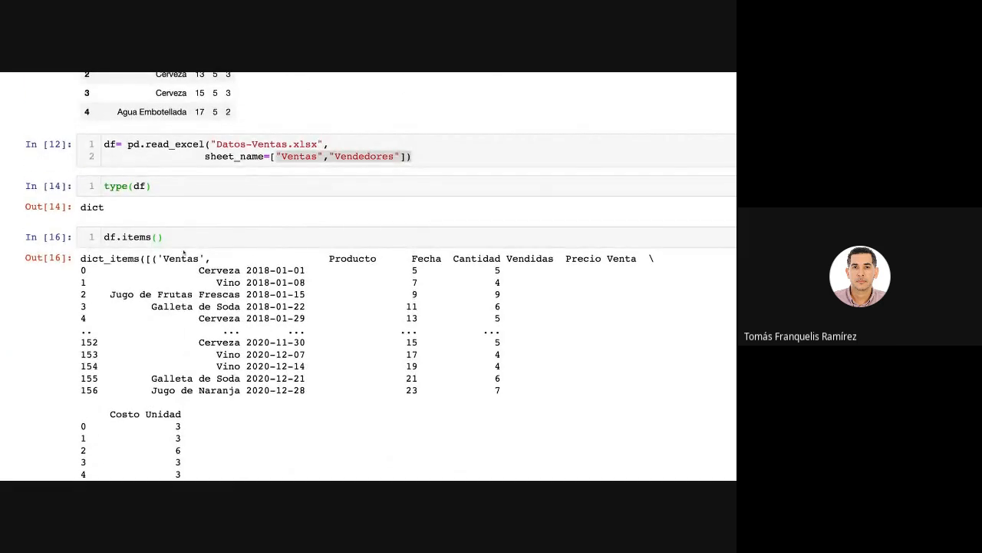
# Try to list the dictionary's keys by replacing items() with key() and running the cell.
pyautogui.moveTo(168, 239); pyautogui.dragTo(121, 239)
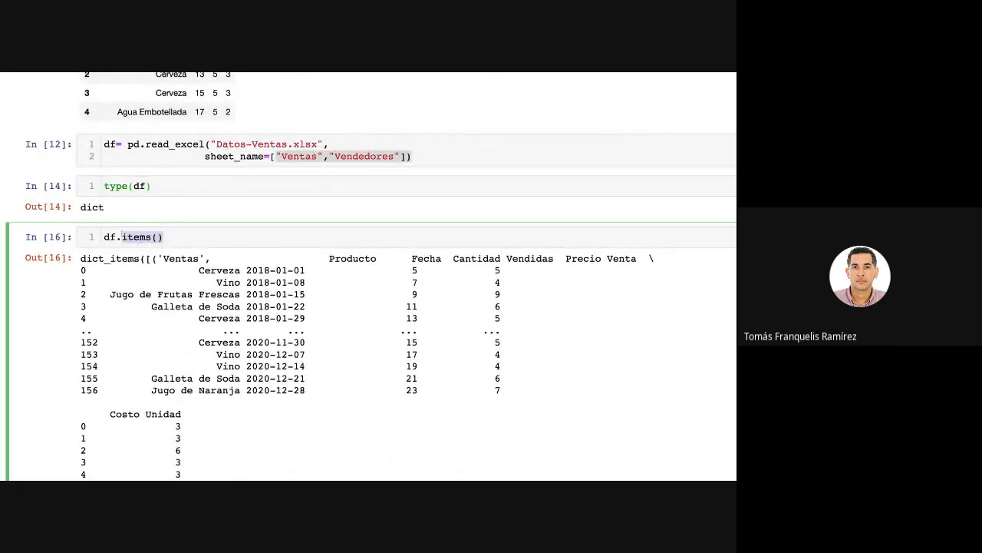
pyautogui.write('key()')
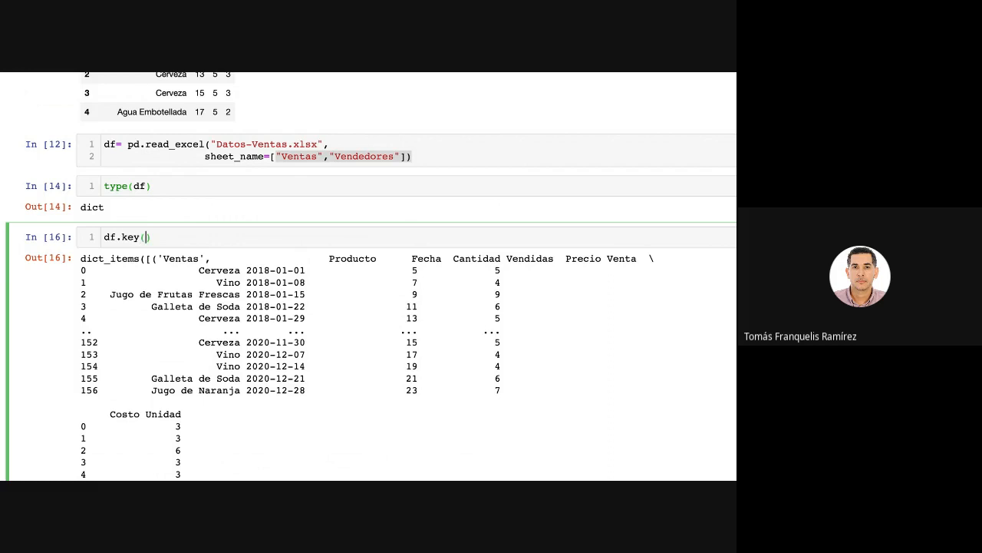
pyautogui.hotkey('shift', 'Return')
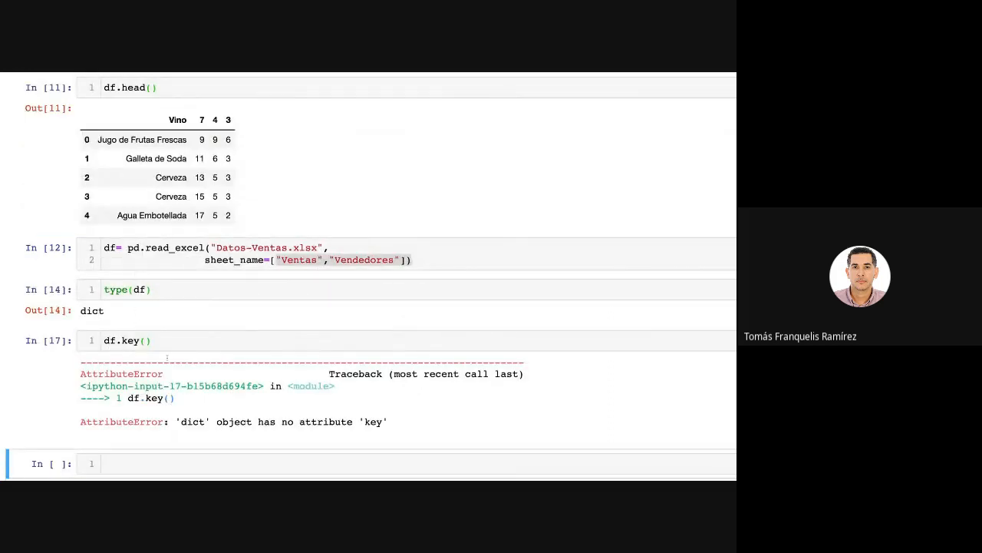
# Correct the df.key() call to df.keys() and run the cell to list the dictionary's keys.
pyautogui.click(167, 357)
pyautogui.click(160, 336)
pyautogui.press('BackSpace')
pyautogui.press('BackSpace')
pyautogui.hotkey('shift', 'Return')
pyautogui.click(162, 347)
pyautogui.write('s()')
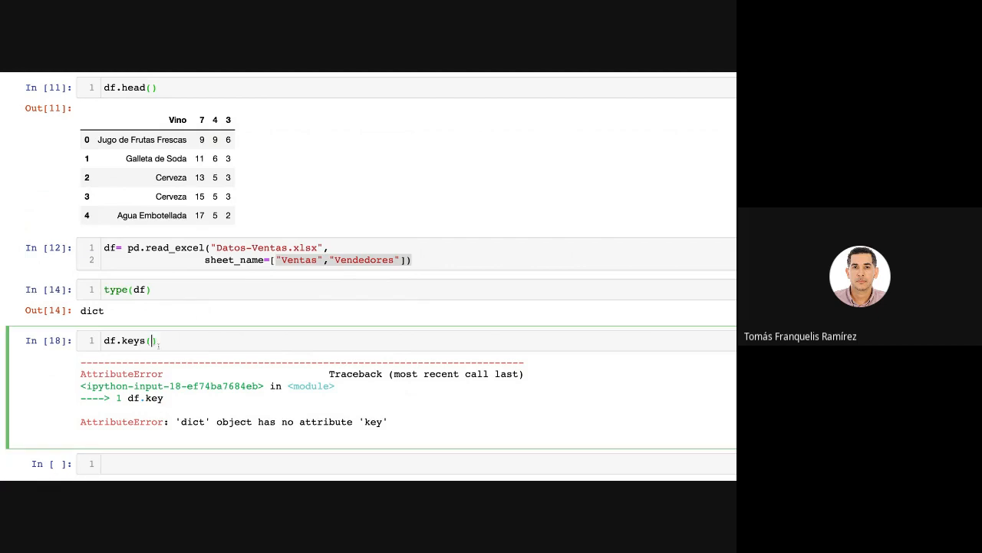
pyautogui.hotkey('shift', 'Return')
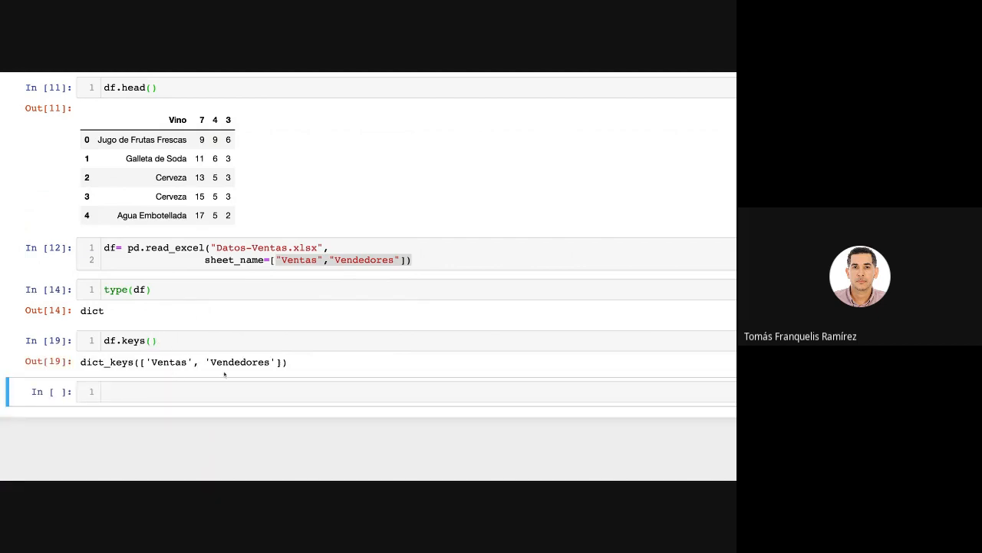
# Try to list the dictionary's values by replacing keys() with value() and running the cell.
pyautogui.moveTo(121, 340); pyautogui.dragTo(181, 344)
pyautogui.write('value()')
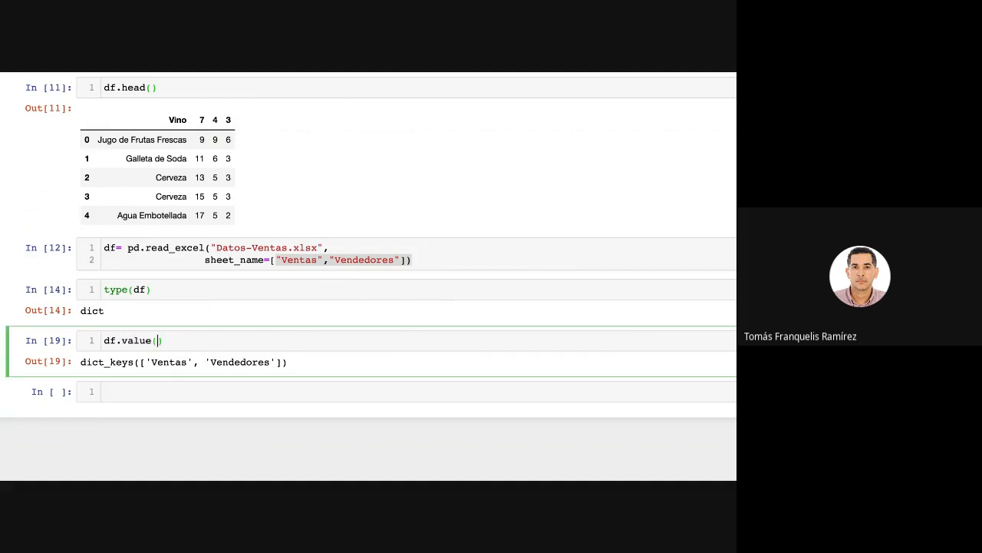
pyautogui.hotkey('shift', 'Return')
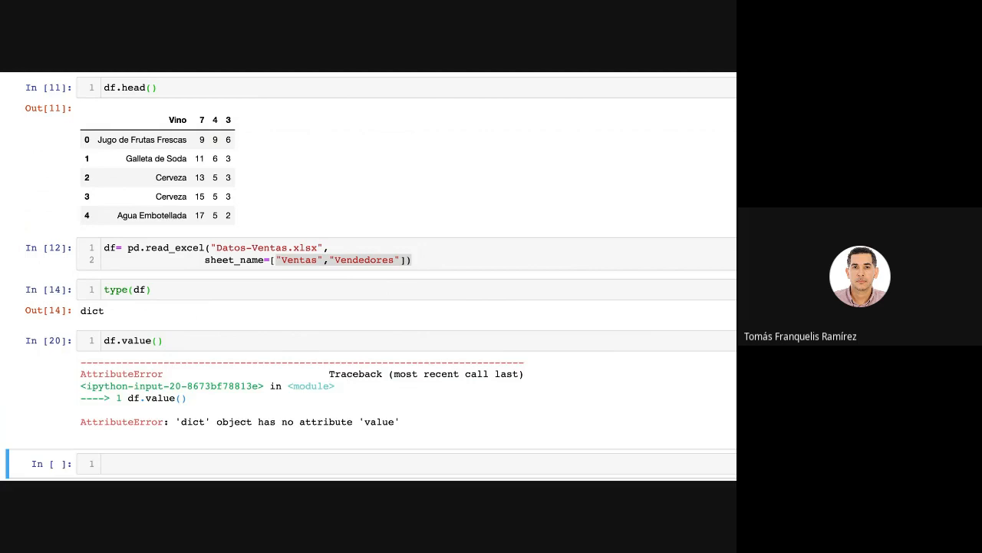
# Correct the df.value() call to df.values() and run the cell to list the dictionary's values.
pyautogui.click(152, 340)
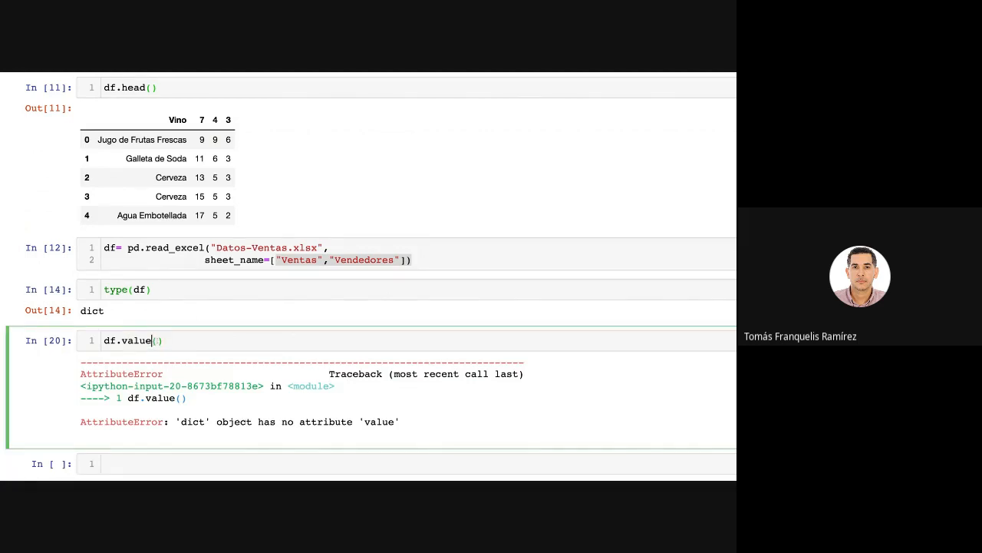
pyautogui.write('s')
pyautogui.hotkey('shift', 'Return')
pyautogui.scroll(-5, 307, 345)
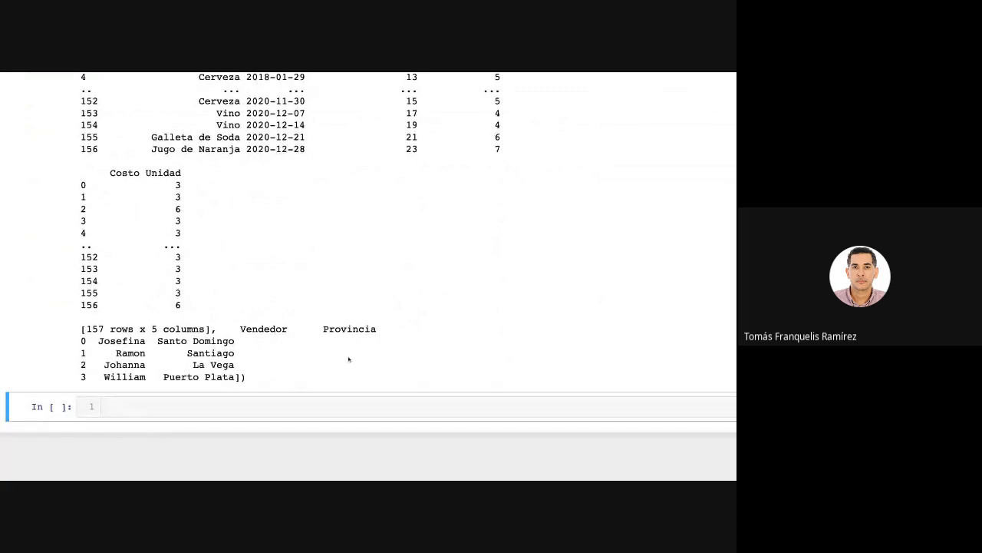
pyautogui.scroll(8, 348, 359)
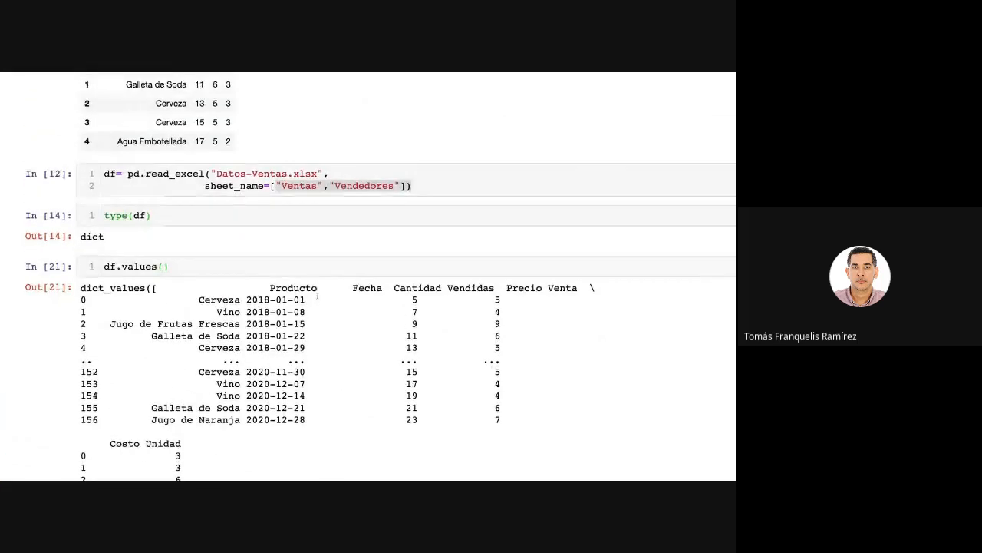
# Highlight the sheet_name=["Ventas","Vendedores"] argument and review it against the df.values() output.
pyautogui.click(413, 322)
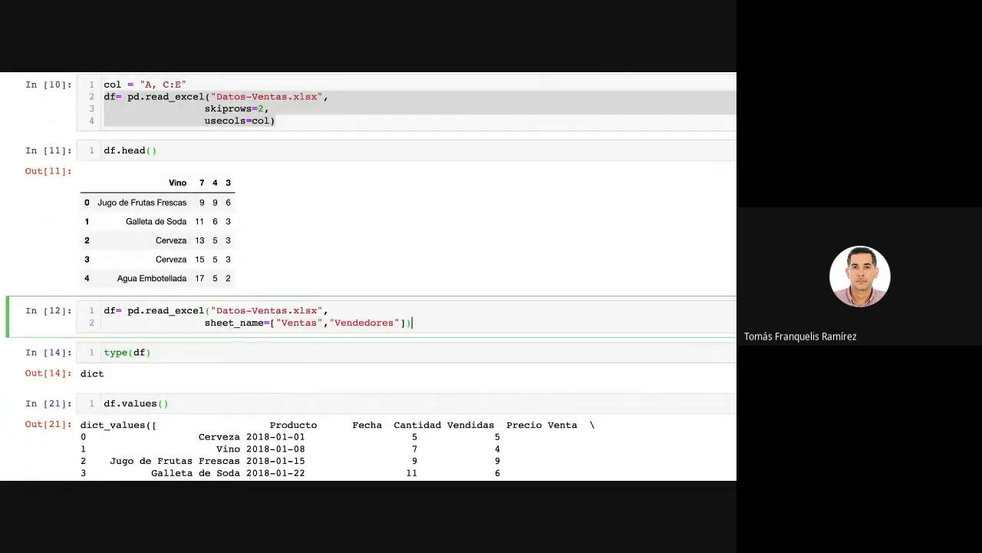
pyautogui.moveTo(204, 323); pyautogui.dragTo(412, 322)
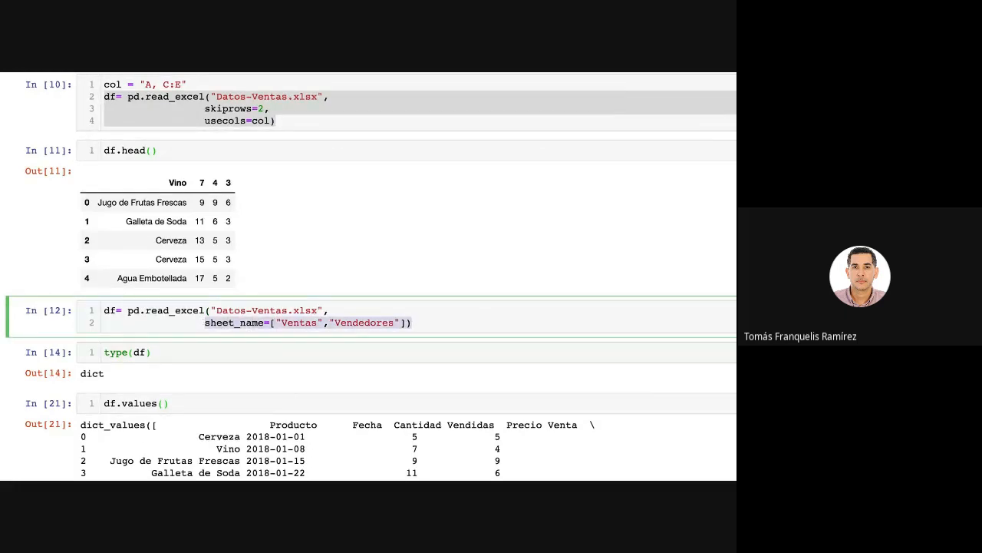
pyautogui.scroll(3, 366, 391)
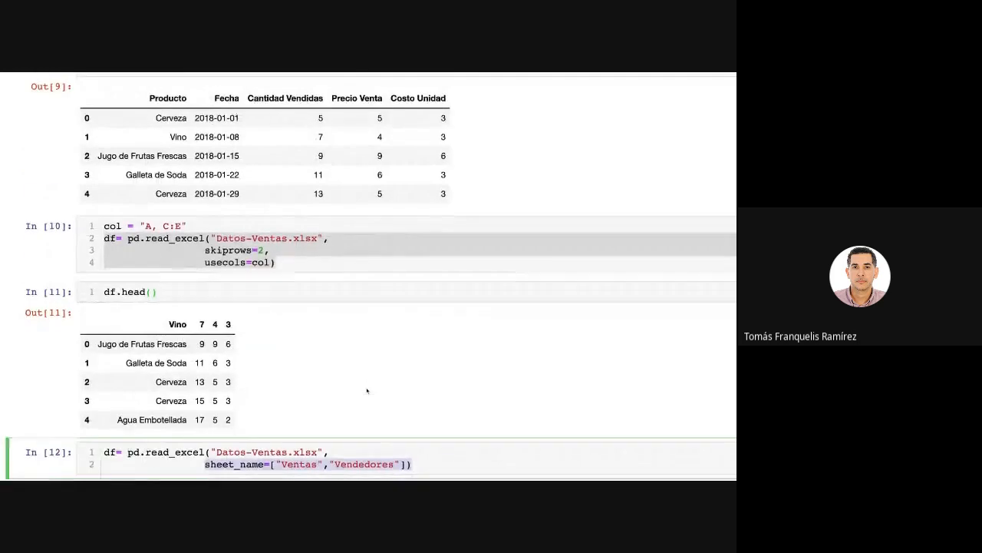
pyautogui.scroll(-8, 366, 391)
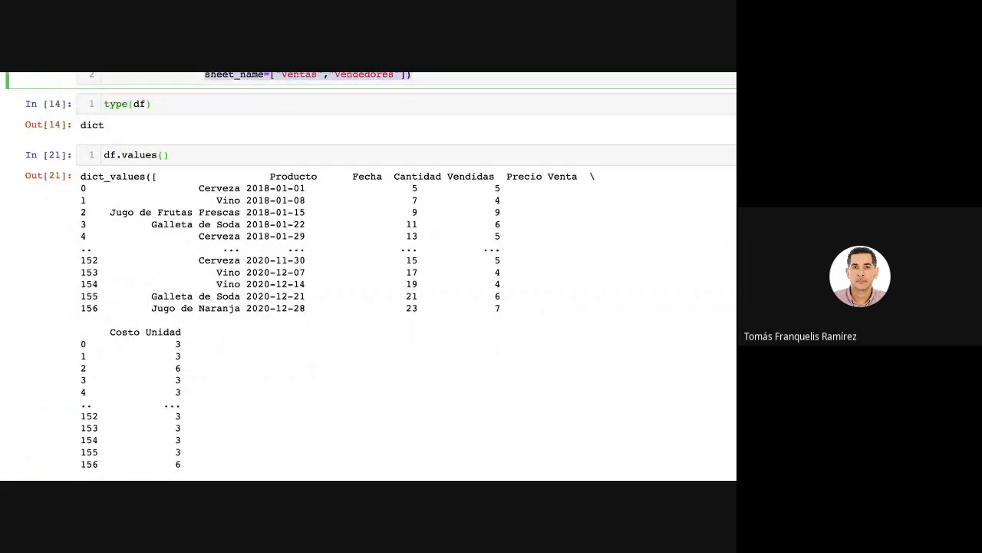
pyautogui.scroll(3, 287, 357)
pyautogui.scroll(-6, 286, 358)
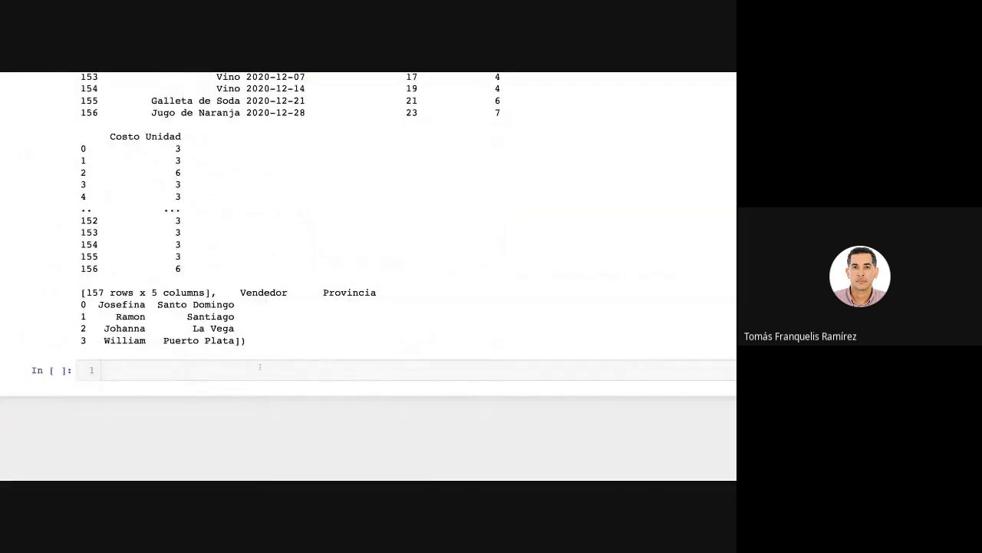
# Enter the file extension .csv in the empty cell at the end of the notebook.
pyautogui.click(259, 366)
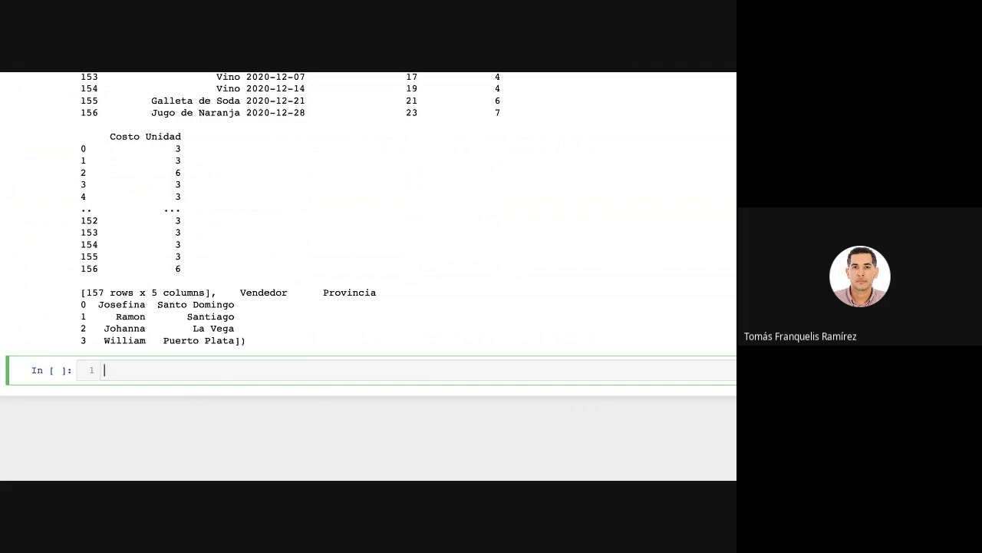
pyautogui.write('.csv')
# Highlight the read_excel function name in the cell that loads Datos-Ventas.xlsx with skiprows and usecols.
pyautogui.scroll(15, 301, 197)
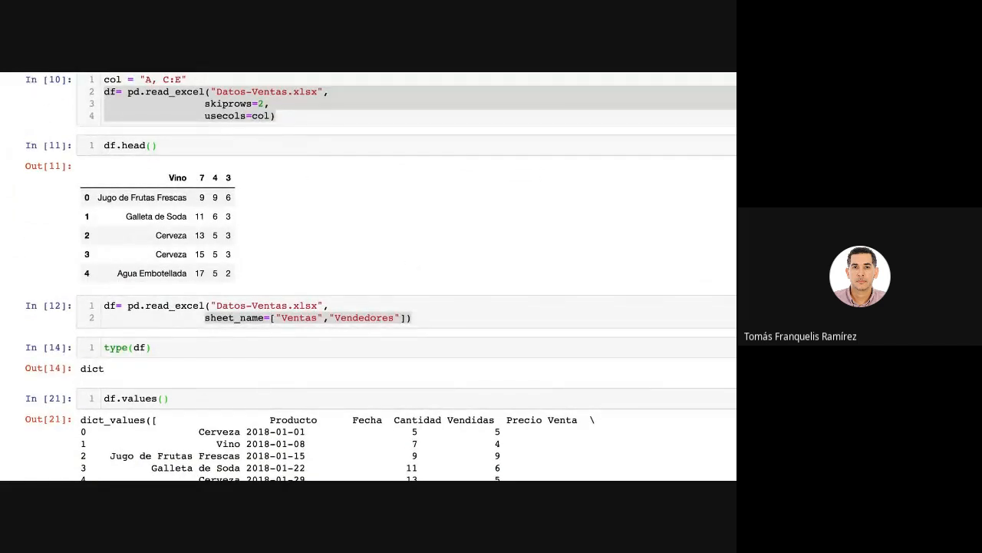
pyautogui.scroll(1, 381, 277)
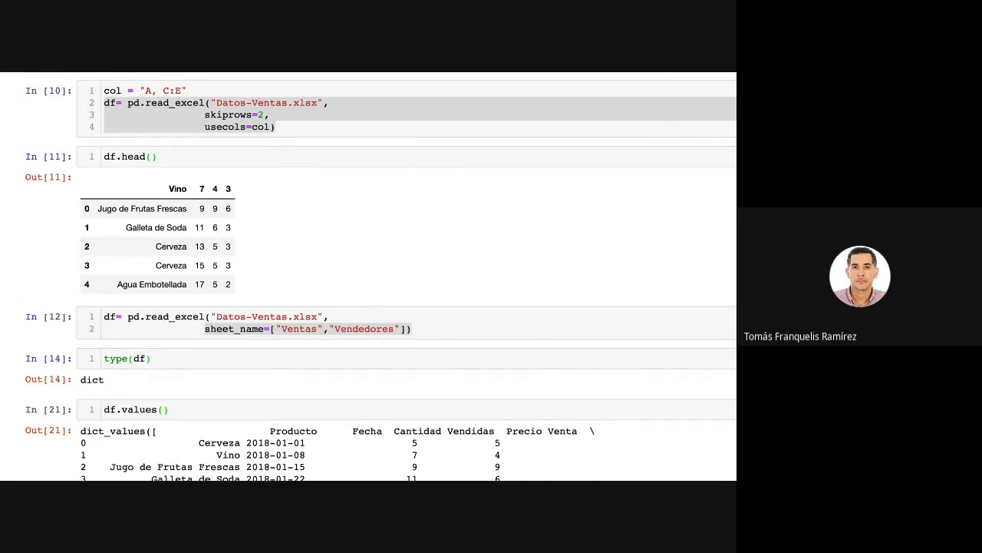
pyautogui.scroll(3, 346, 314)
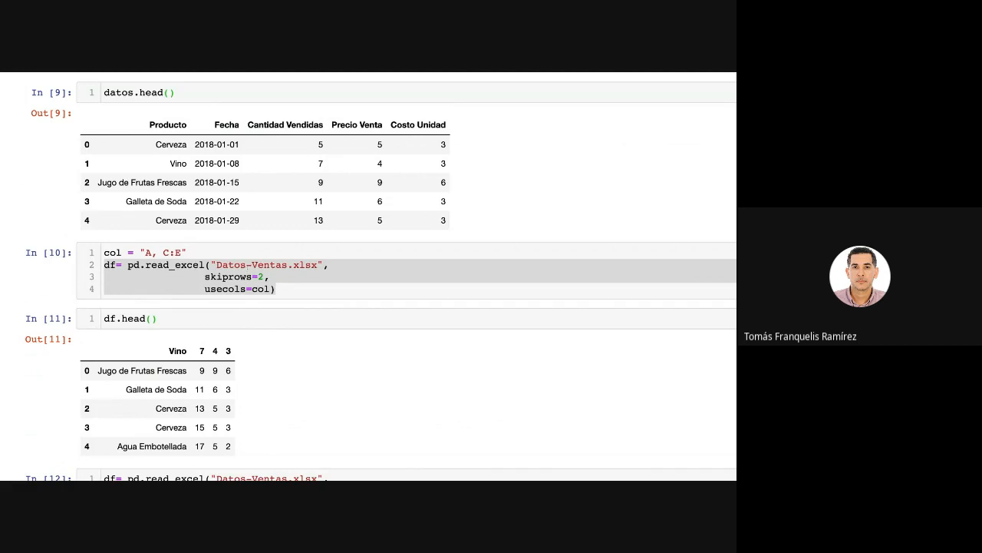
pyautogui.click(248, 265)
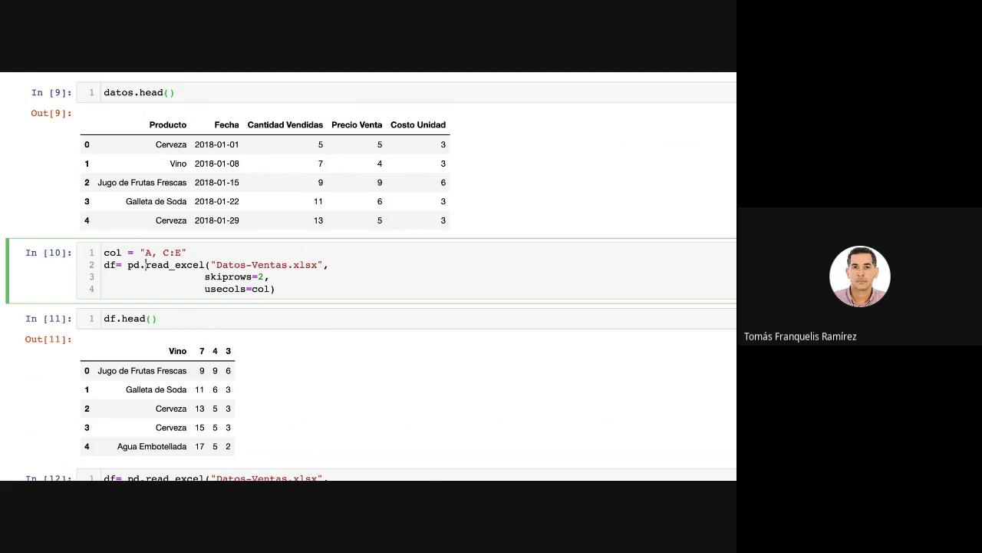
pyautogui.moveTo(146, 265); pyautogui.dragTo(204, 265)
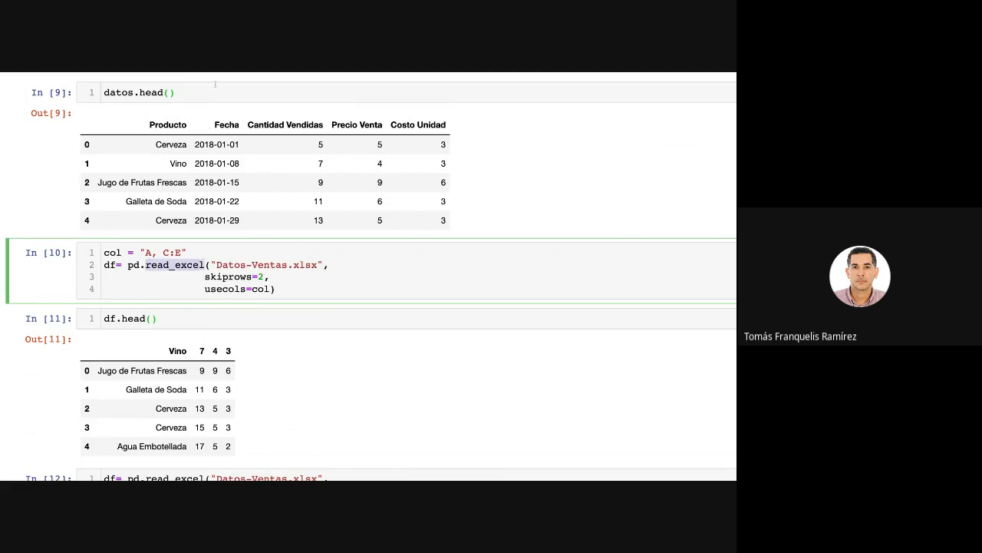
pyautogui.press('Escape')
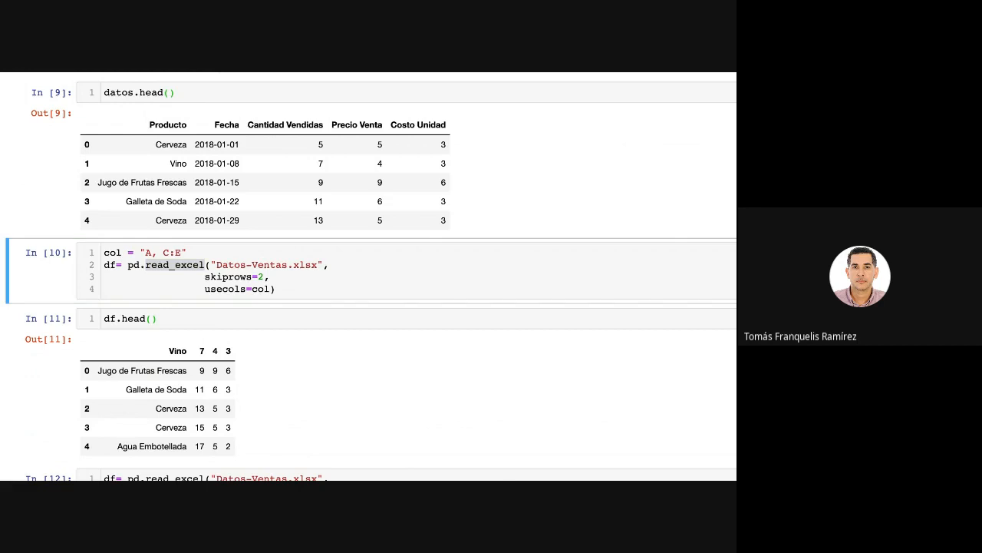
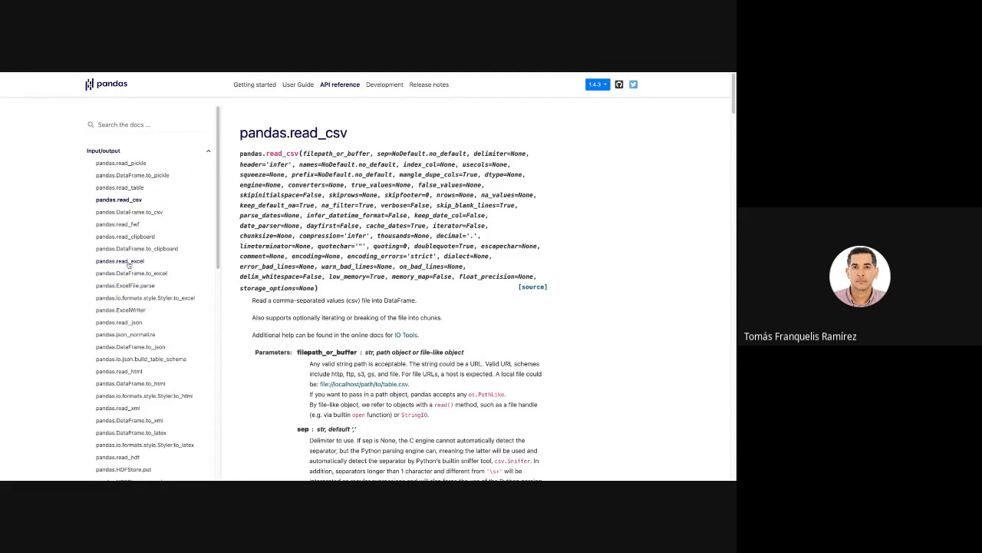
# Open the pandas.read_excel reference page and highlight all the parameters in the function signature.
pyautogui.click(123, 261)
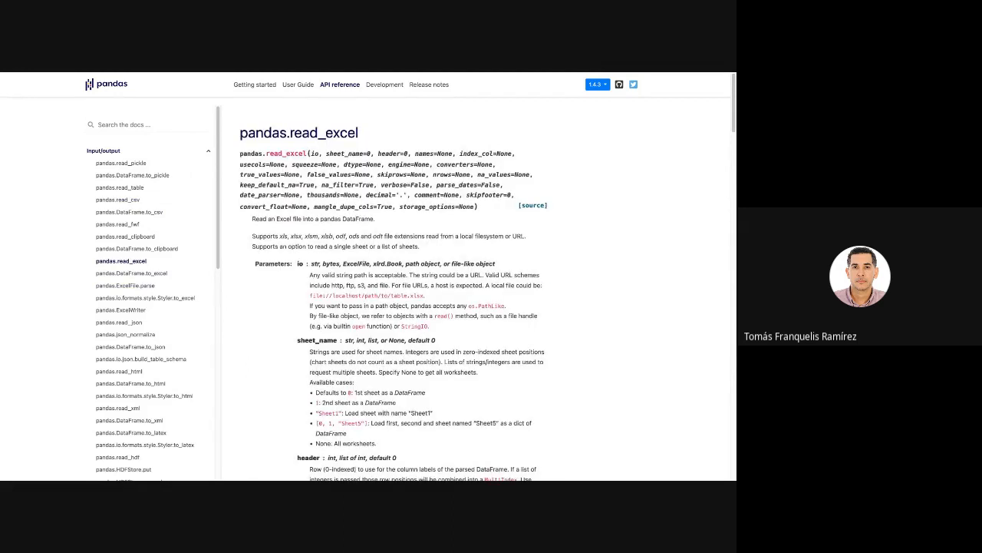
pyautogui.scroll(-5, 150, 318)
pyautogui.scroll(5, 144, 299)
pyautogui.moveTo(478, 206)
pyautogui.mouseDown()
pyautogui.moveTo(373, 185)
pyautogui.moveTo(344, 153)
pyautogui.moveTo(310, 154)
pyautogui.mouseUp()
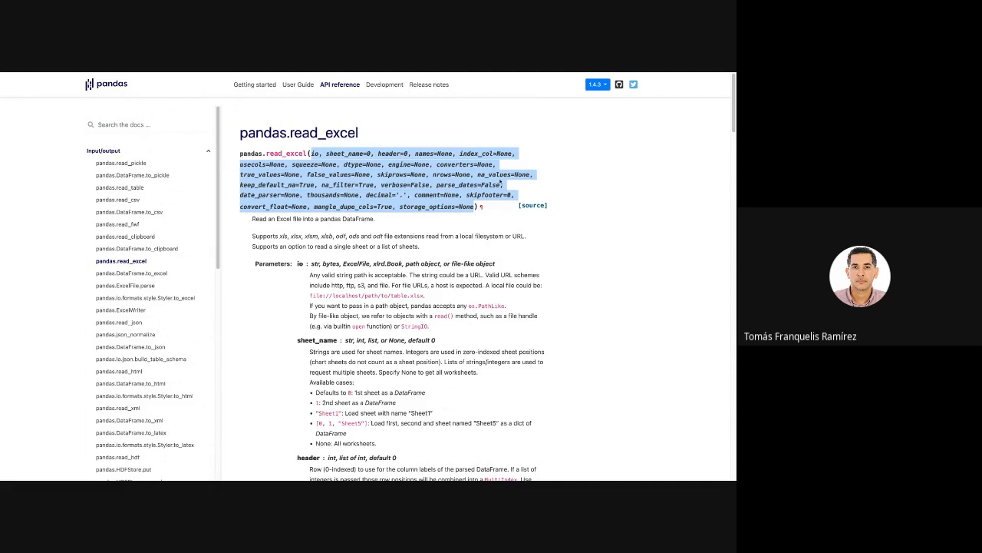
# Read through the read_excel parameter descriptions and the usage examples at the end of the page.
pyautogui.scroll(-10, 424, 325)
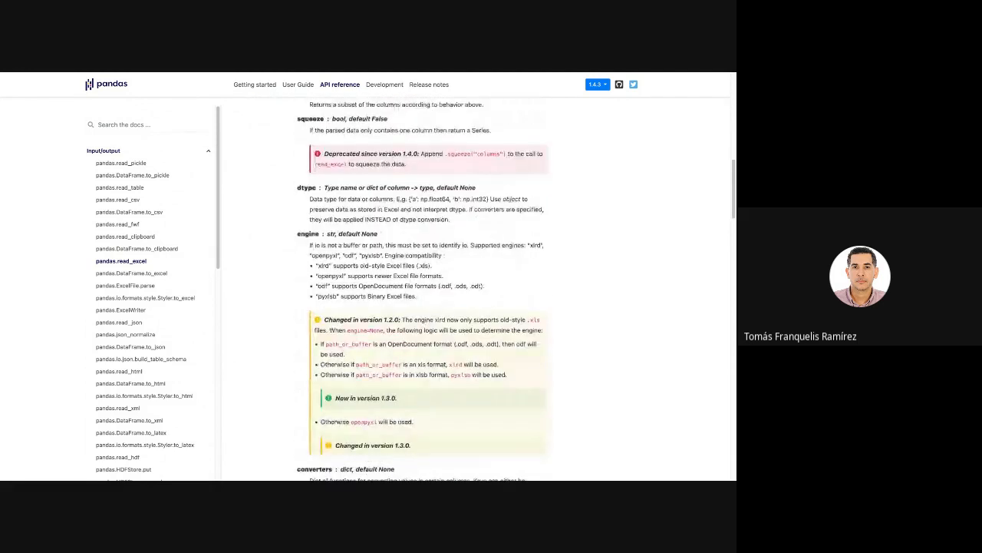
pyautogui.scroll(-12, 425, 326)
pyautogui.scroll(-5, 425, 326)
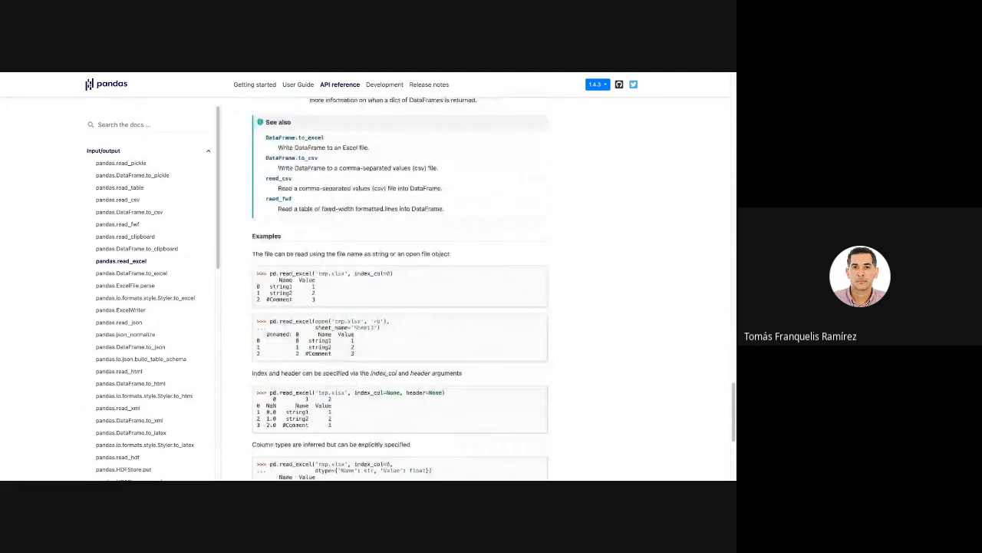
pyautogui.scroll(-4, 424, 325)
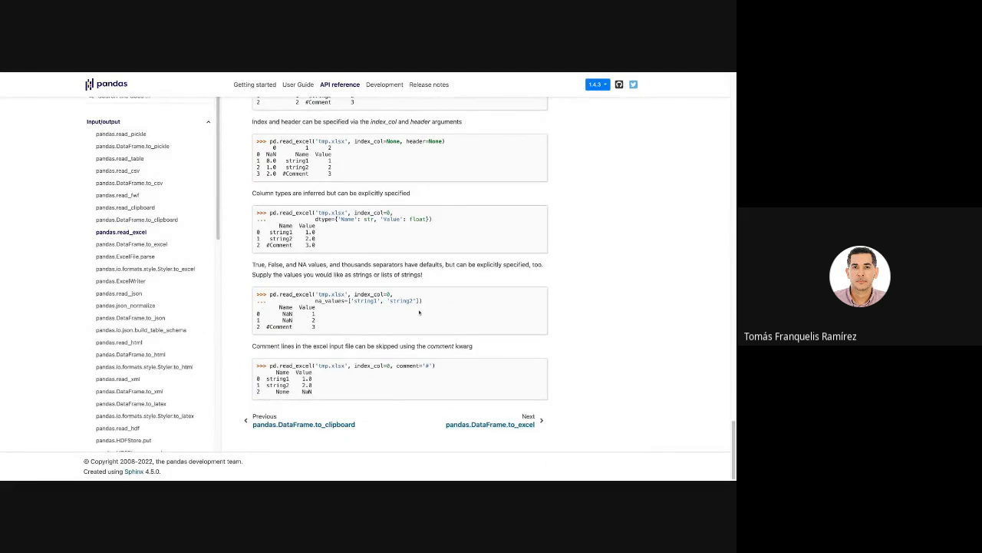
pyautogui.scroll(15, 419, 311)
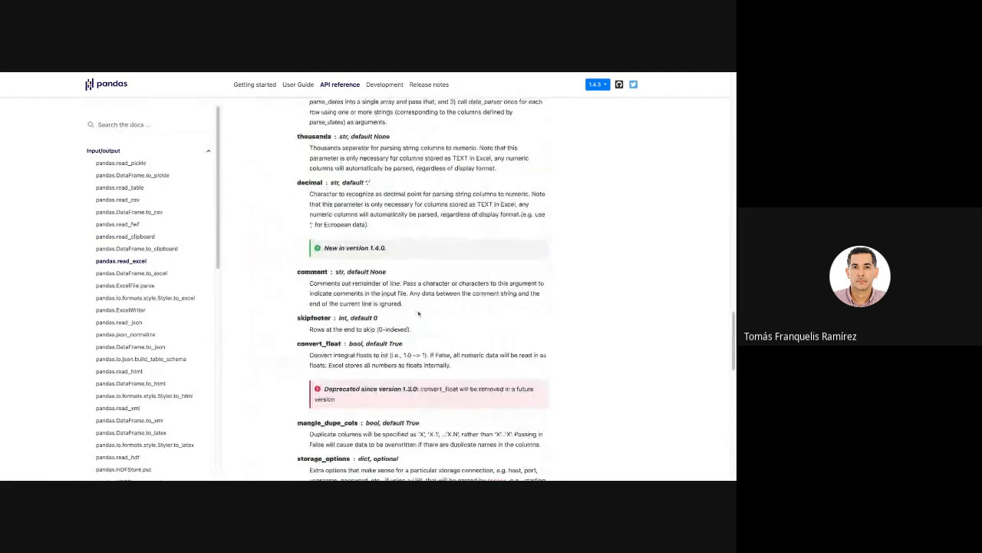
pyautogui.scroll(10, 418, 312)
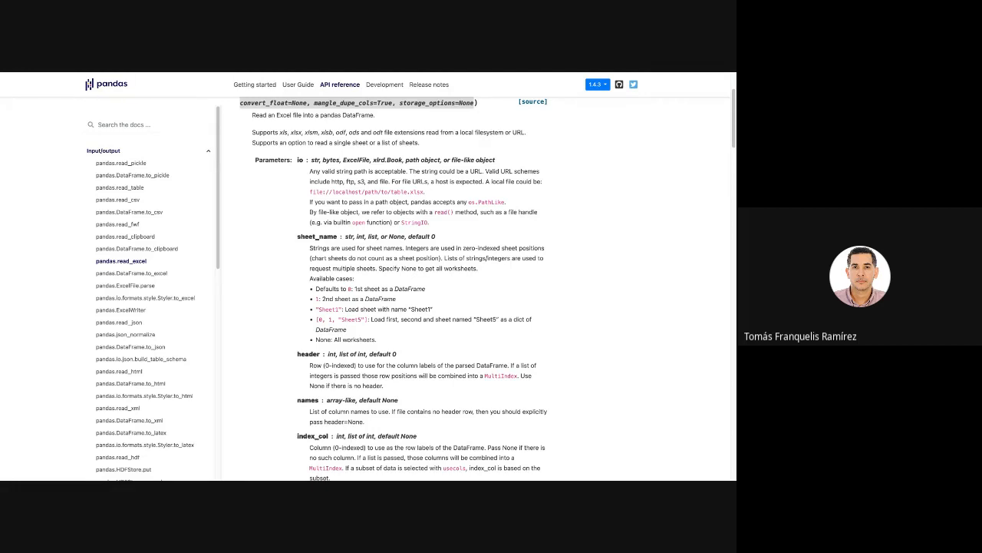
# Switch back to the Jupyter notebook and delete the .csv text from the last cell.
pyautogui.press('super+Tab')
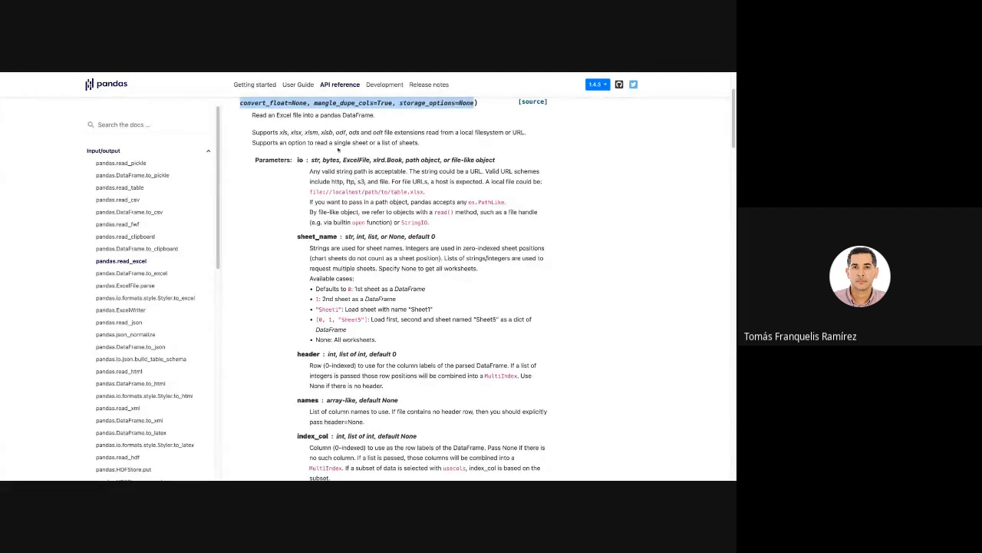
pyautogui.click(290, 75)
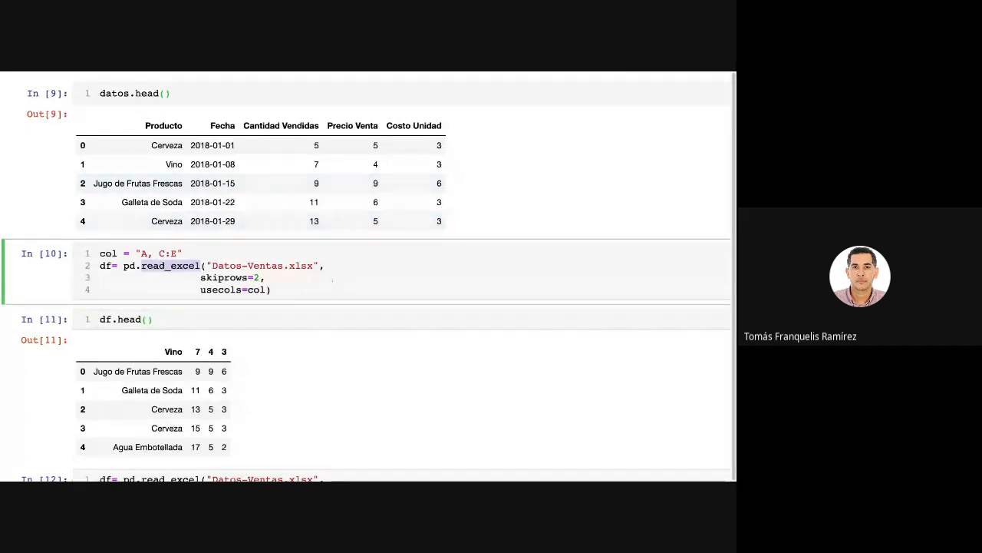
pyautogui.click(494, 274)
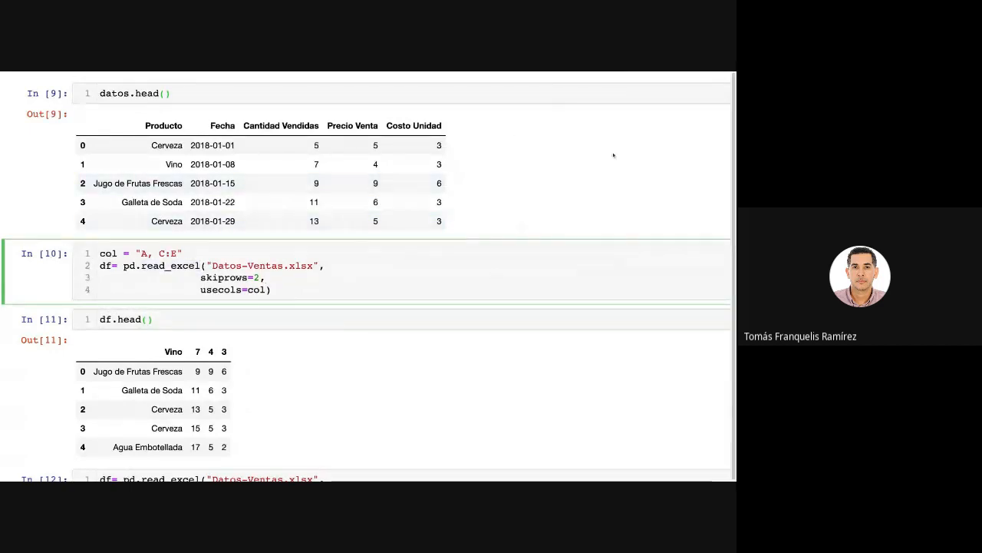
pyautogui.scroll(-5, 231, 332)
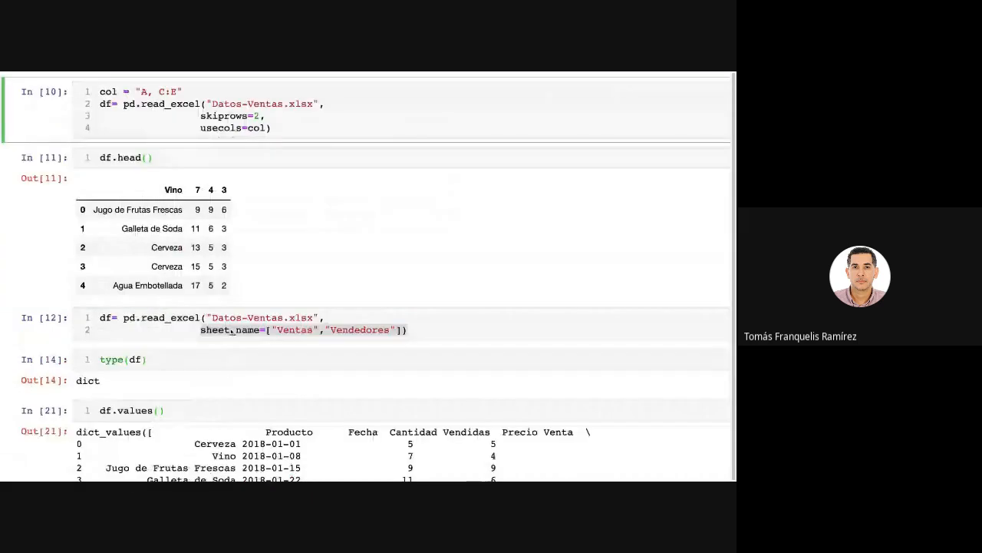
pyautogui.scroll(-10, 231, 332)
pyautogui.click(167, 374)
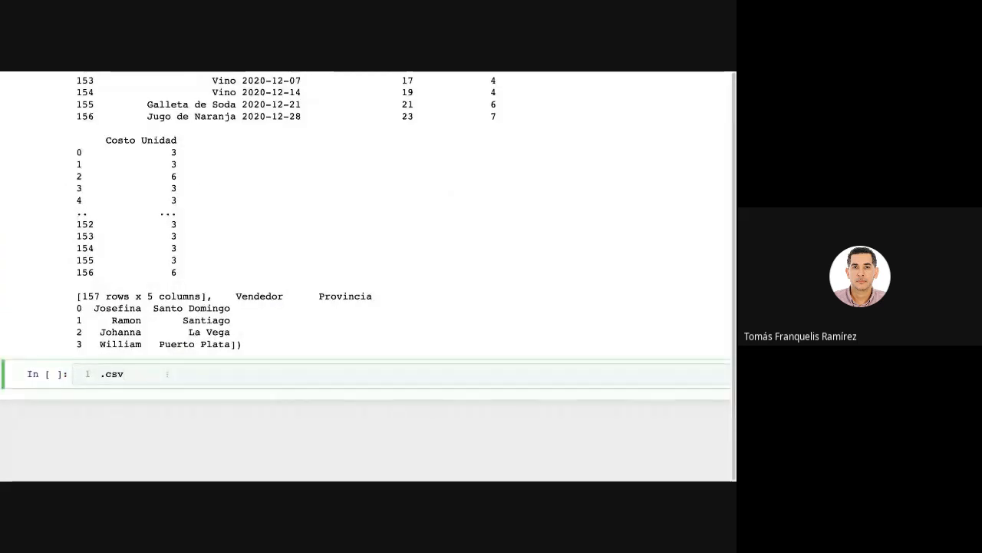
pyautogui.press('BackSpace')
pyautogui.press('BackSpace')
pyautogui.press('BackSpace')
pyautogui.press('BackSpace')
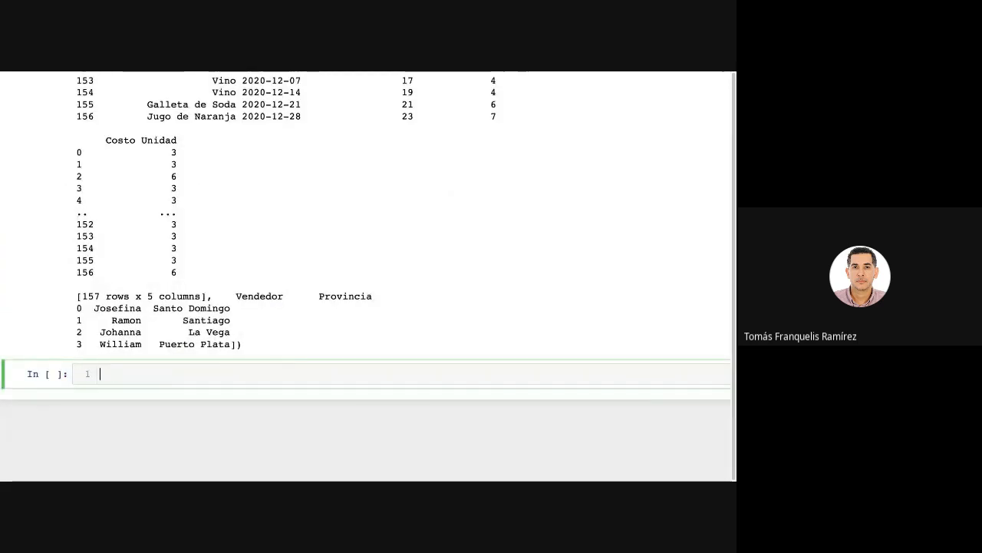
# Write datos = pd.read in the emptied cell and bring up the completions for the read functions.
pyautogui.write('datos')
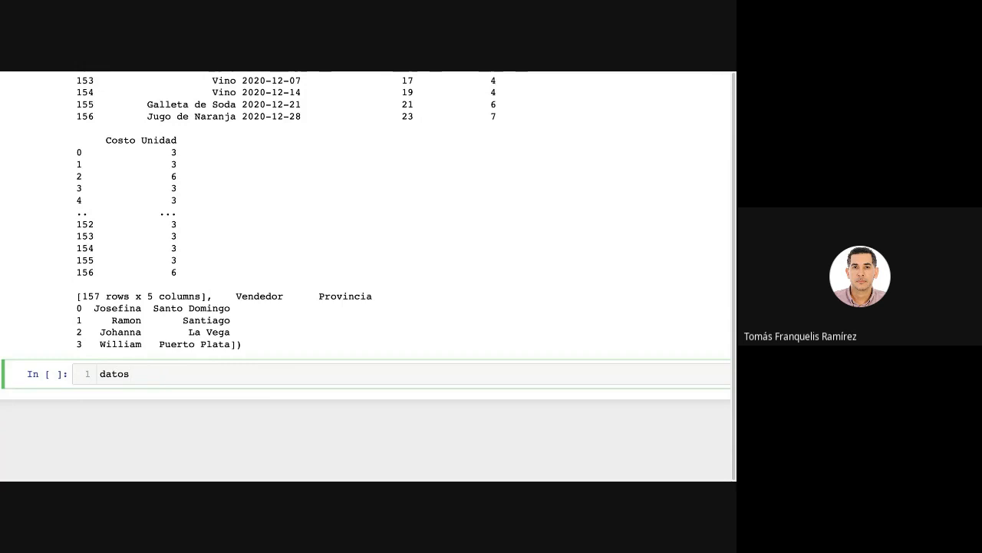
pyautogui.write(' = pd.read')
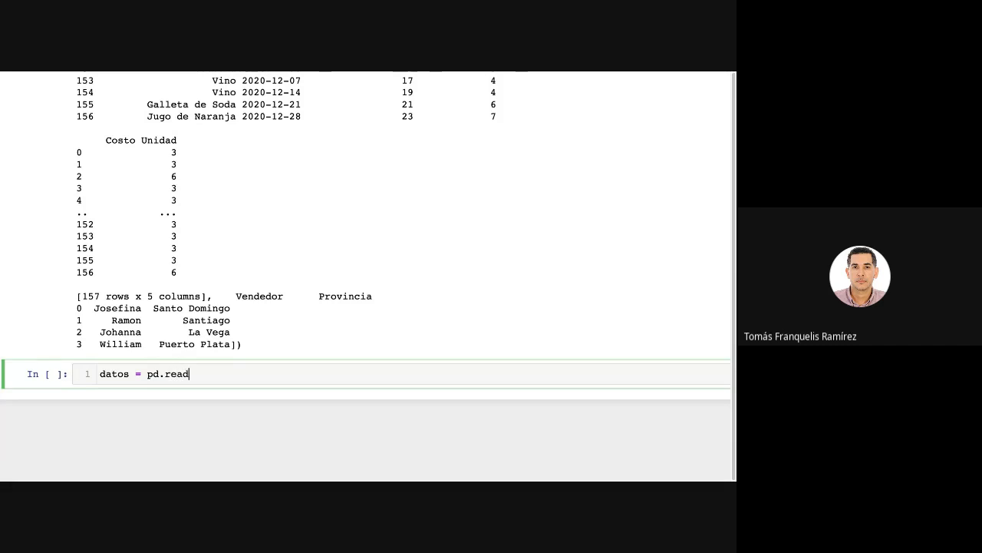
pyautogui.press('Tab')
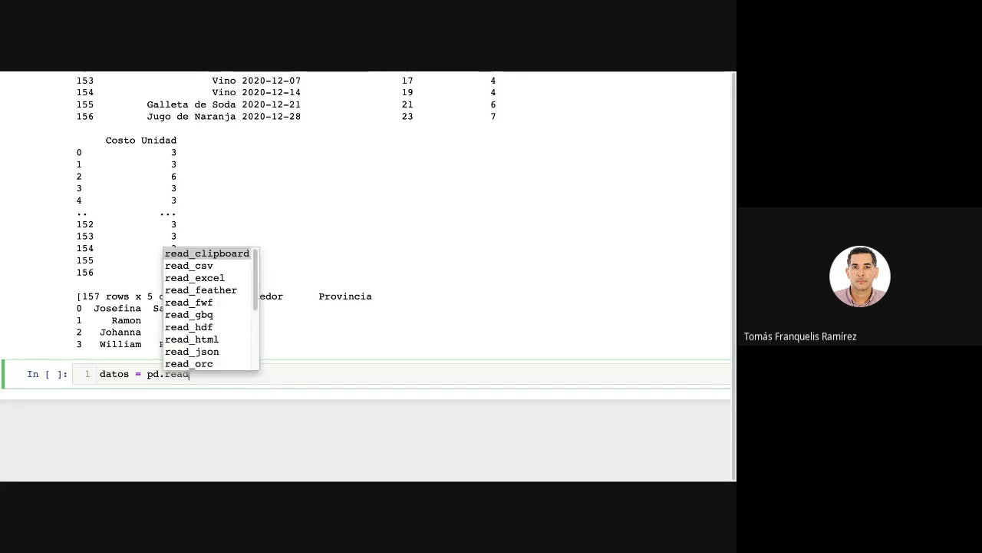
# Review the pandas read_ functions suggested for pd.read, from read_clipboard to read_table, without inserting one.
pyautogui.press('Down')
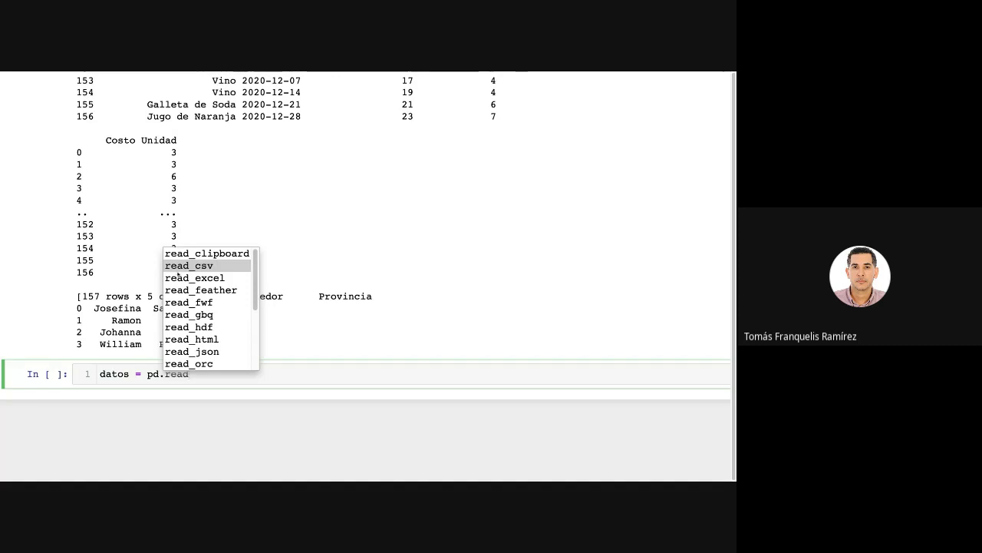
pyautogui.press('Down')
pyautogui.press('Down')
pyautogui.press('Down')
pyautogui.press('Down')
pyautogui.press('Down')
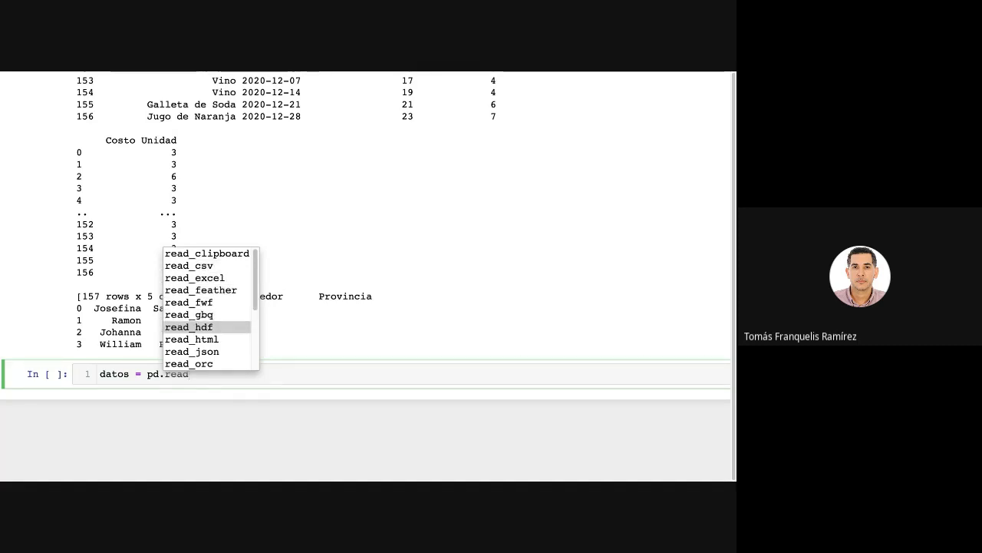
pyautogui.press('Down')
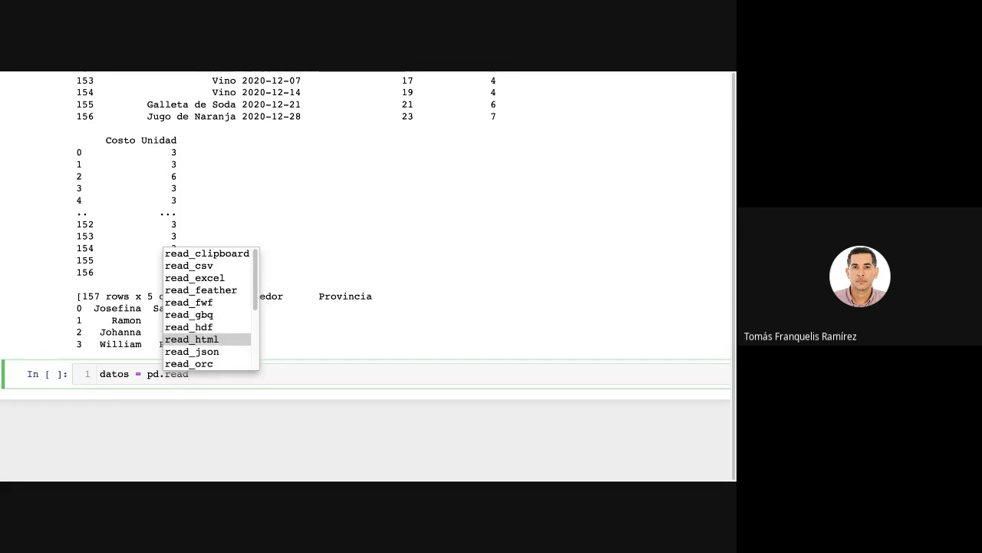
pyautogui.press('Down')
pyautogui.press('Down')
pyautogui.press('Down')
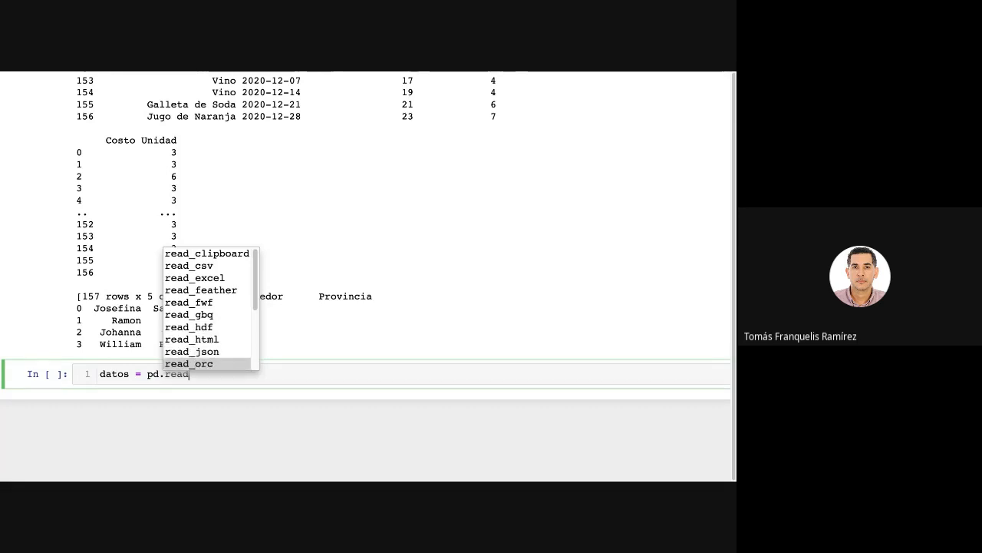
pyautogui.press('Down')
pyautogui.press('Down')
pyautogui.press('Down')
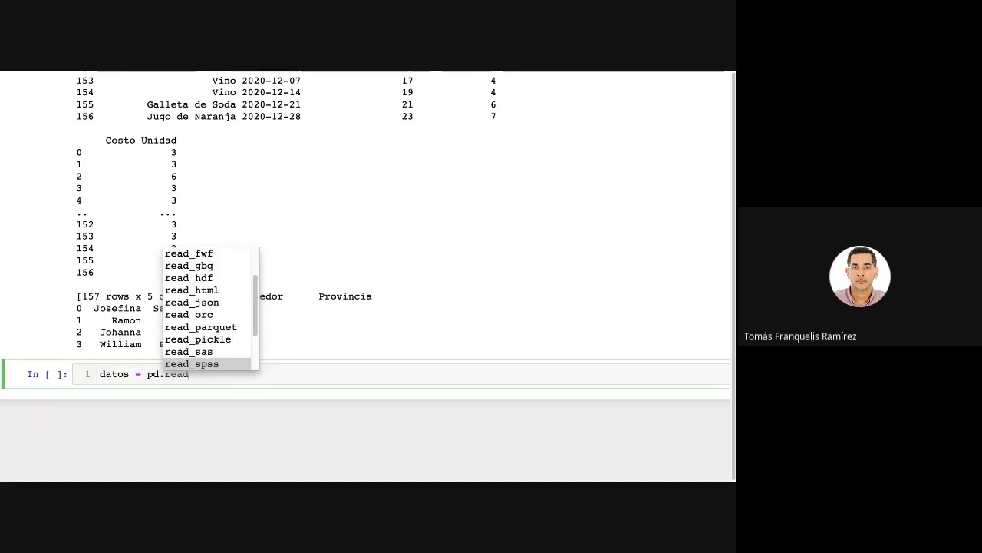
pyautogui.press('Down')
pyautogui.press('Down')
pyautogui.press('Down')
pyautogui.press('Down')
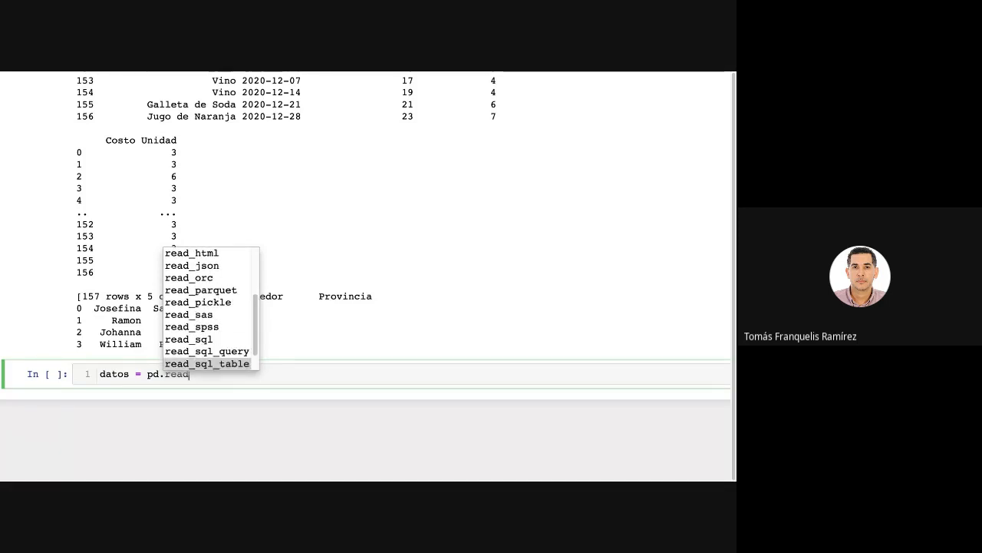
pyautogui.press('Down')
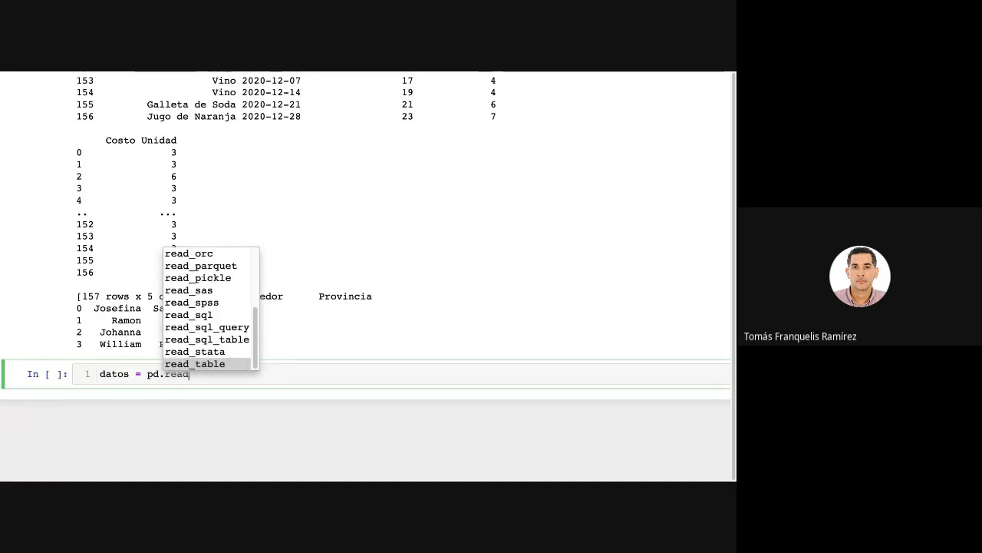
pyautogui.press('Up')
pyautogui.press('Up')
pyautogui.press('Up')
pyautogui.press('Up')
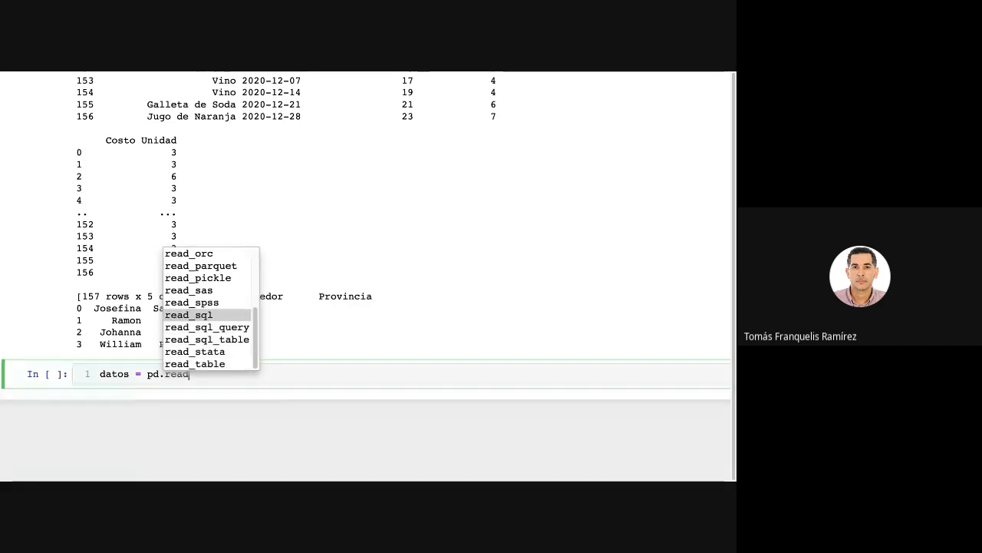
pyautogui.press('Up')
pyautogui.press('Up')
pyautogui.press('Up')
pyautogui.press('Up')
pyautogui.press('Up')
pyautogui.press('Up')
pyautogui.press('Up')
pyautogui.press('Up')
pyautogui.press('Up')
pyautogui.press('Up')
pyautogui.press('Up')
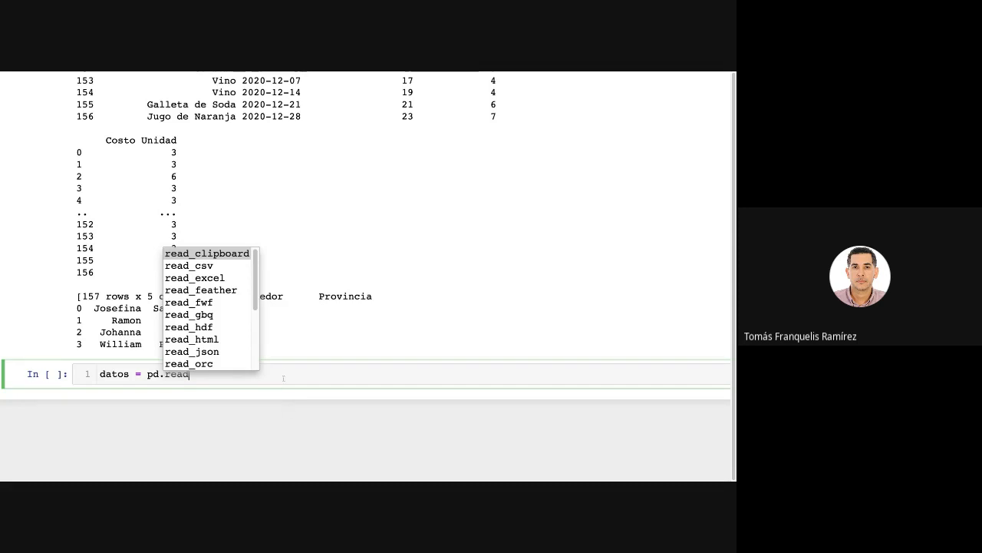
pyautogui.press('Escape')
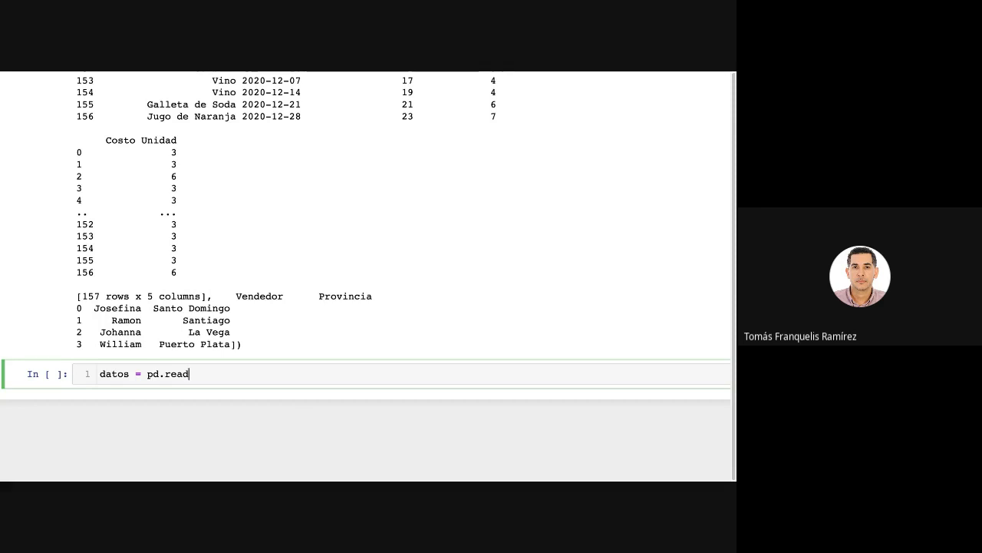
# Add the file name "Boston.csv" as the argument of pd.read and run the cell.
pyautogui.write('("')
pyautogui.write('bos')
pyautogui.press('BackSpace')
pyautogui.press('BackSpace')
pyautogui.press('BackSpace')
pyautogui.write('Bos')
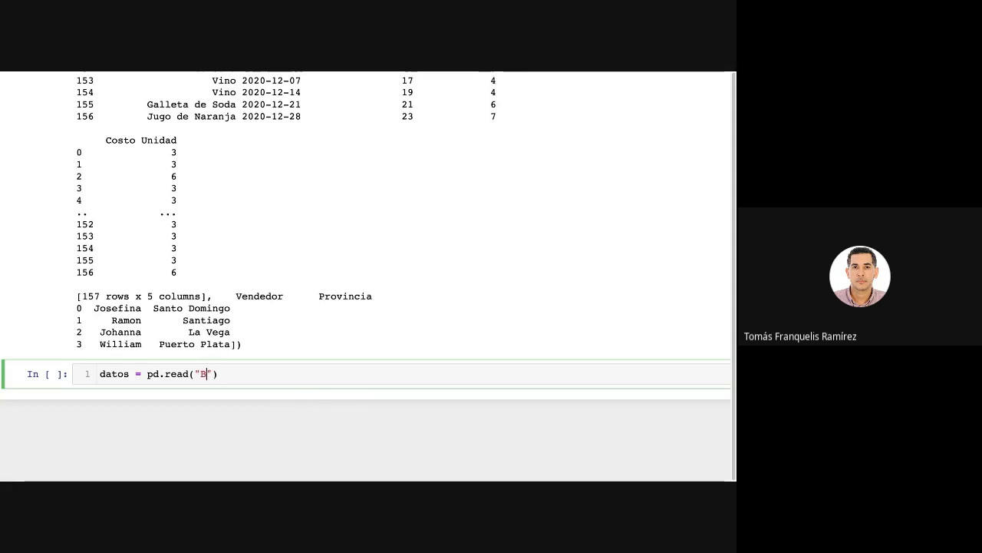
pyautogui.press('Tab')
pyautogui.press('Return')
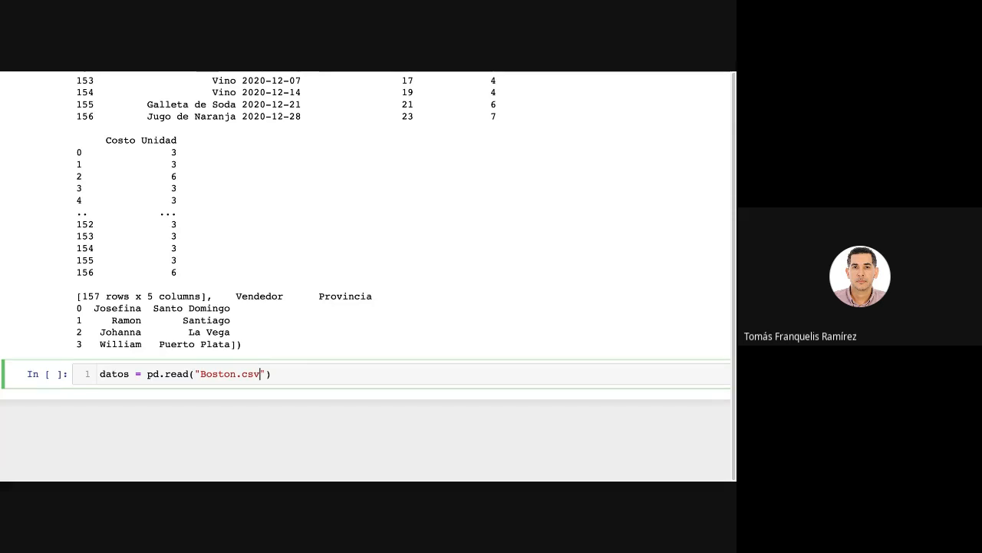
pyautogui.hotkey('shift', 'Return')
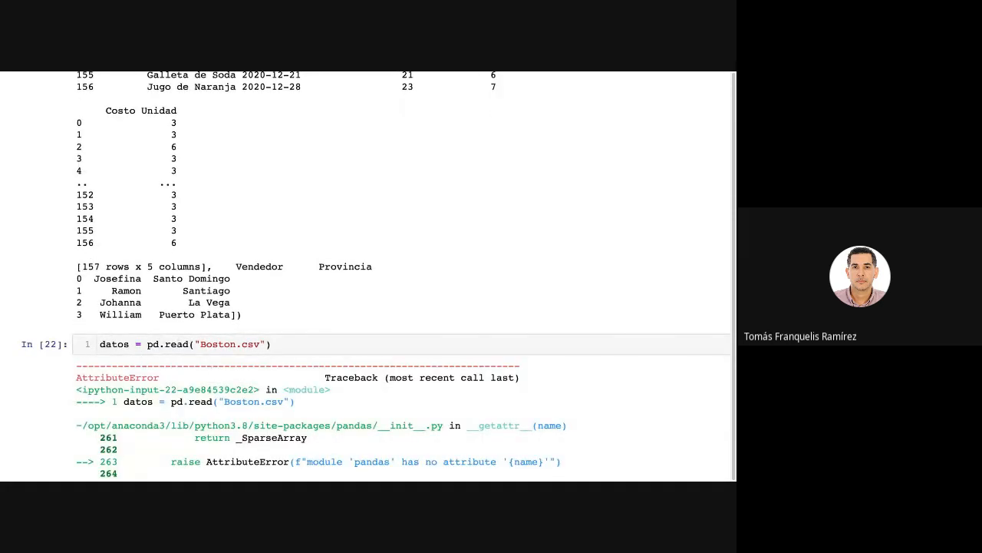
# Correct the function name to read_csv in the Boston.csv cell and rerun it.
pyautogui.click(190, 344)
pyautogui.write('_c')
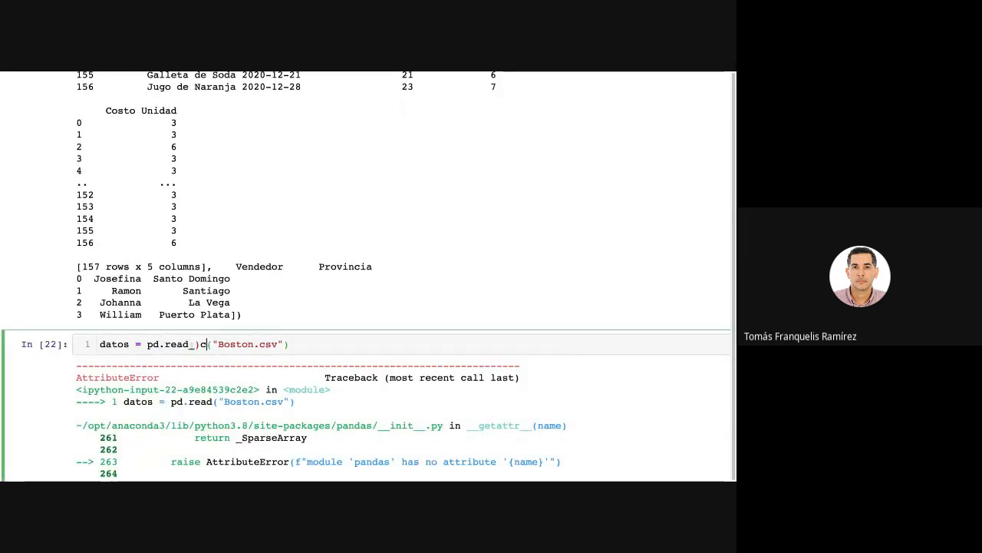
pyautogui.press('BackSpace')
pyautogui.press('BackSpace')
pyautogui.write('_c')
pyautogui.press('Tab')
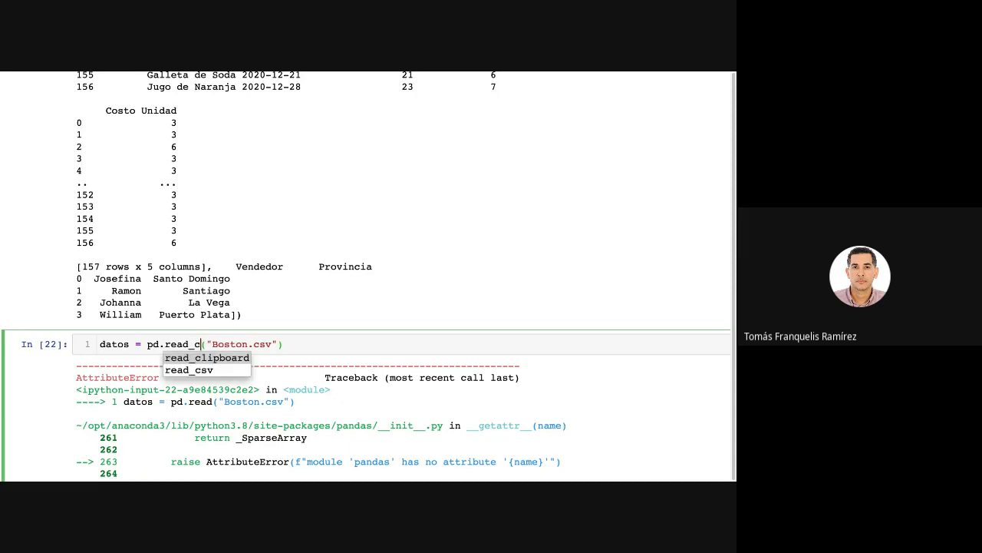
pyautogui.press('Down')
pyautogui.press('Return')
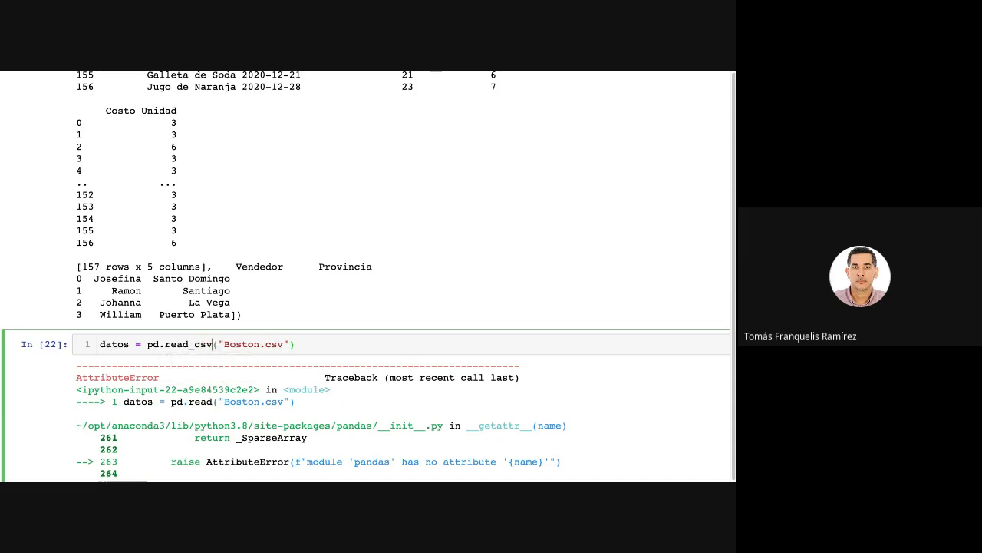
pyautogui.hotkey('shift', 'Return')
# Preview the first rows of the loaded Boston data by running datos.head() in a new cell.
pyautogui.click(125, 374)
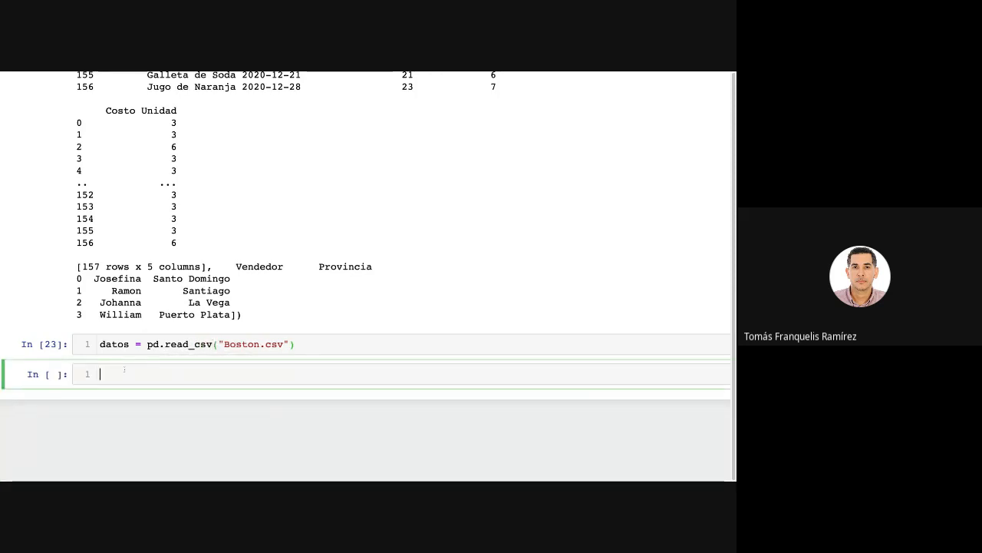
pyautogui.write('datos.')
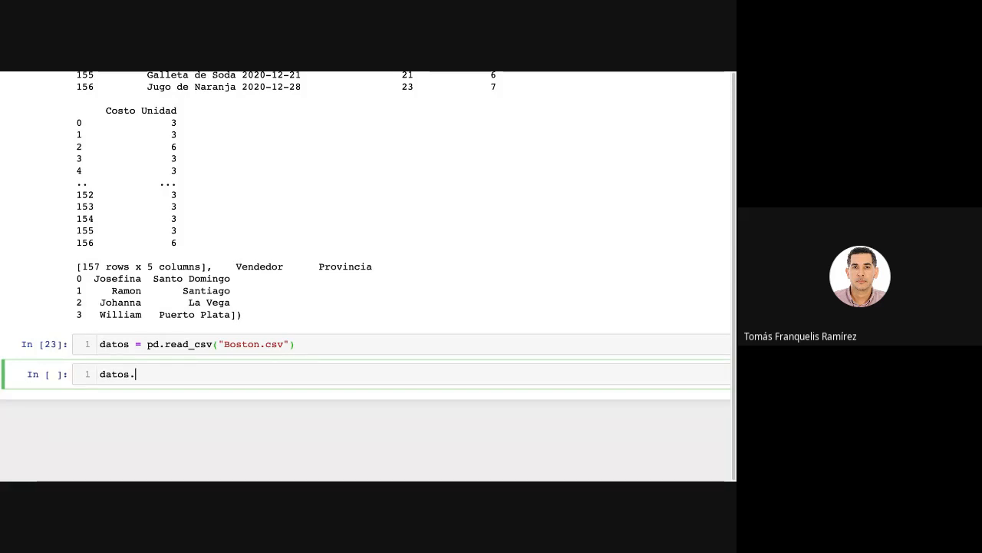
pyautogui.write('head()')
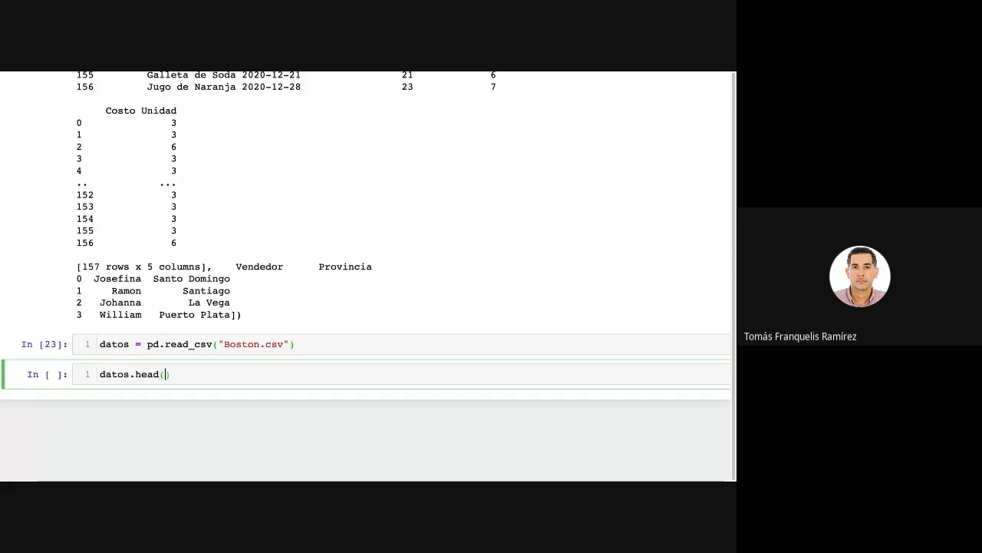
pyautogui.hotkey('shift', 'Return')
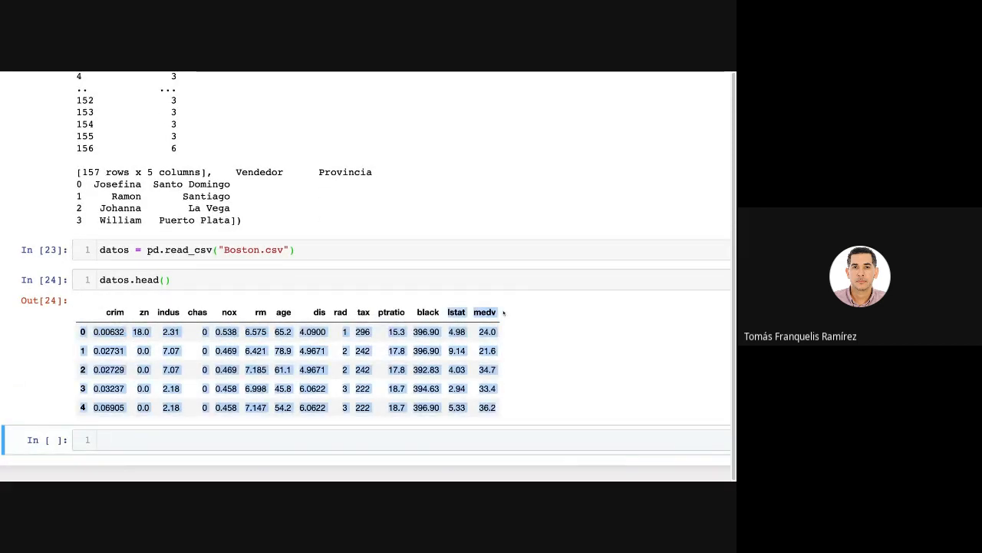
pyautogui.click(265, 311)
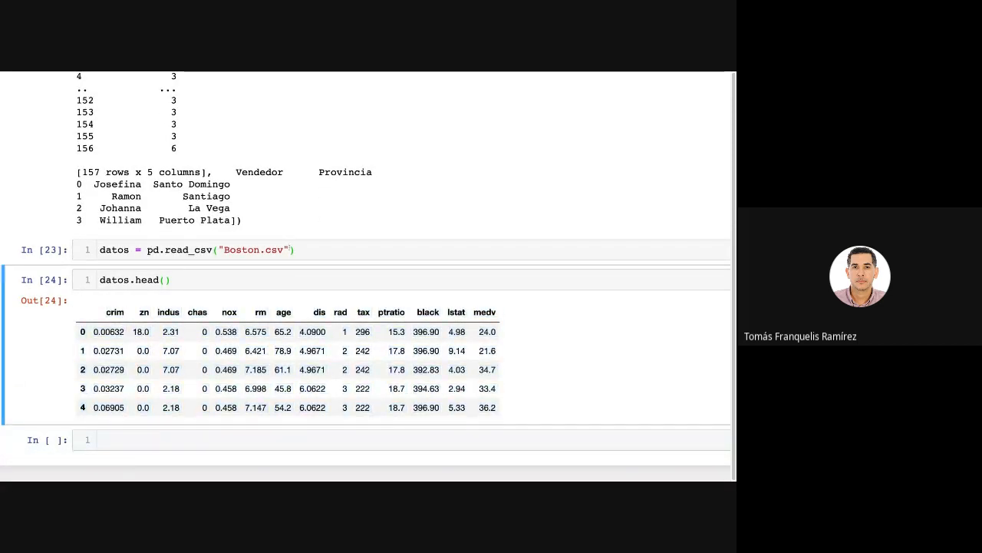
# Review the earlier read_excel and df.values() cells, and examine the datos variable and Boston.csv file name in the read_csv cell.
pyautogui.moveTo(290, 250); pyautogui.dragTo(224, 249)
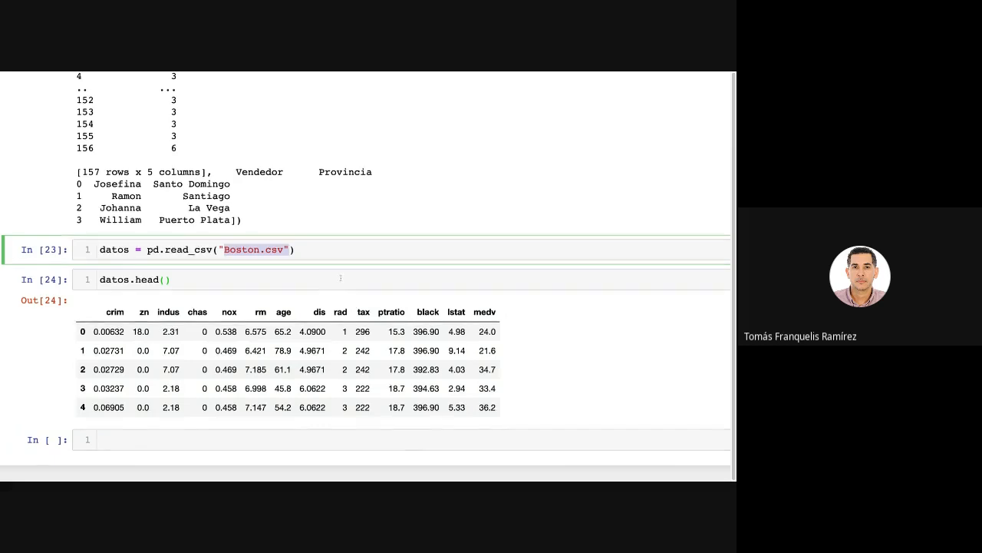
pyautogui.scroll(-2, 357, 294)
pyautogui.scroll(6, 340, 281)
pyautogui.scroll(4, 340, 280)
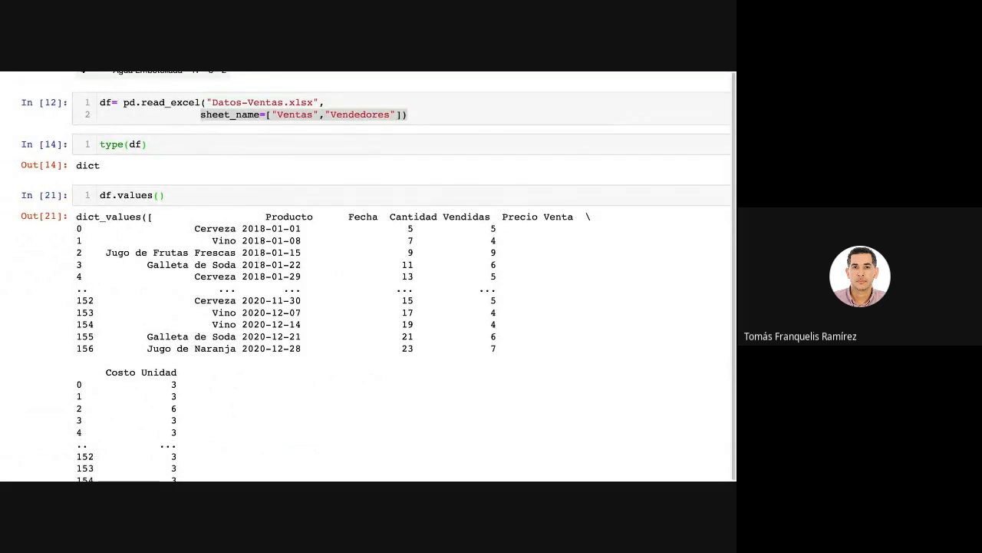
pyautogui.scroll(2, 268, 247)
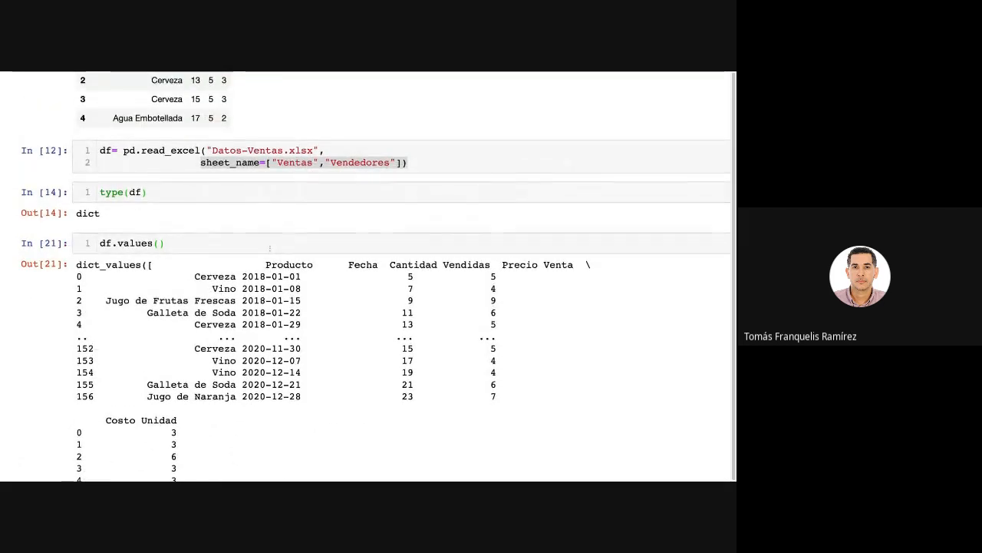
pyautogui.scroll(-11, 268, 247)
pyautogui.click(253, 194)
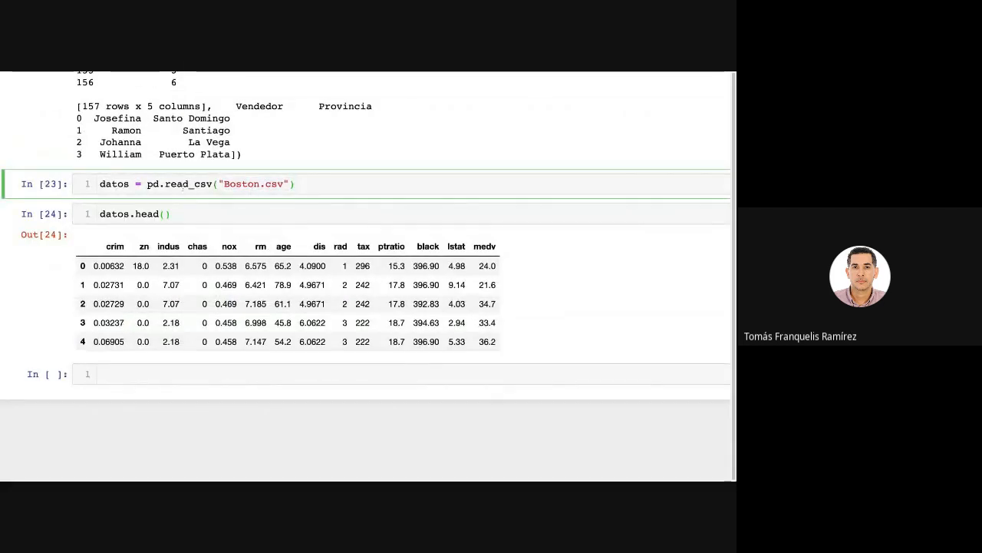
pyautogui.moveTo(131, 184); pyautogui.dragTo(100, 185)
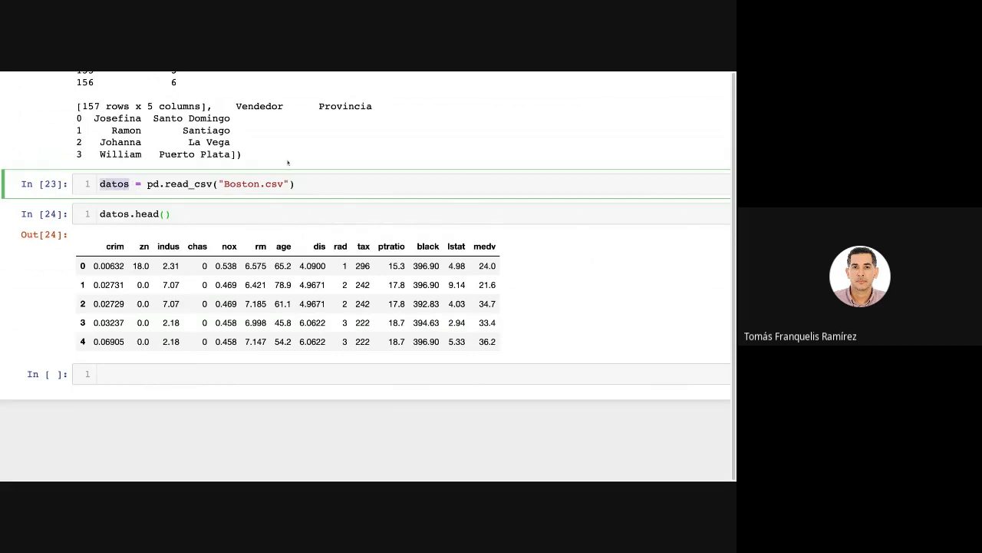
pyautogui.click(279, 184)
pyautogui.moveTo(224, 184); pyautogui.dragTo(289, 185)
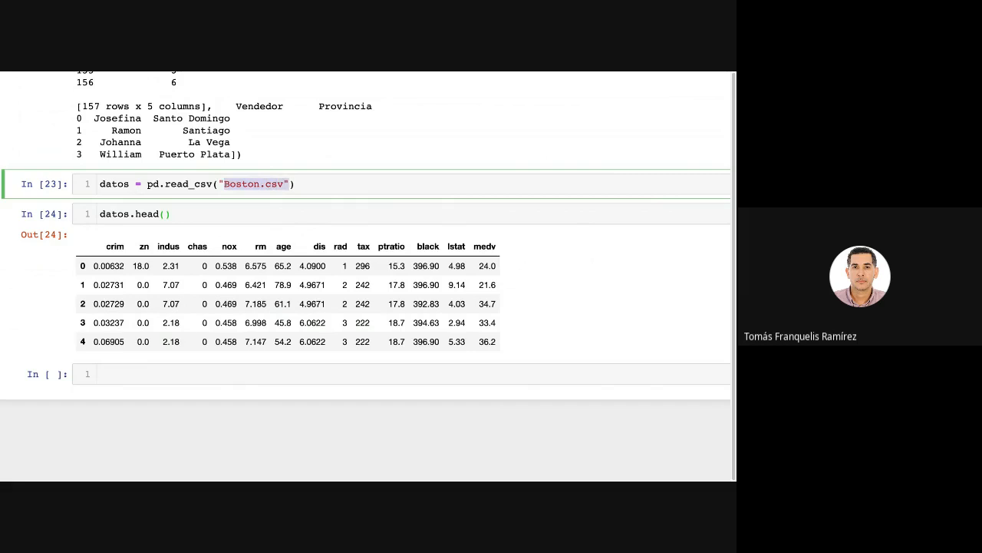
pyautogui.click(316, 182)
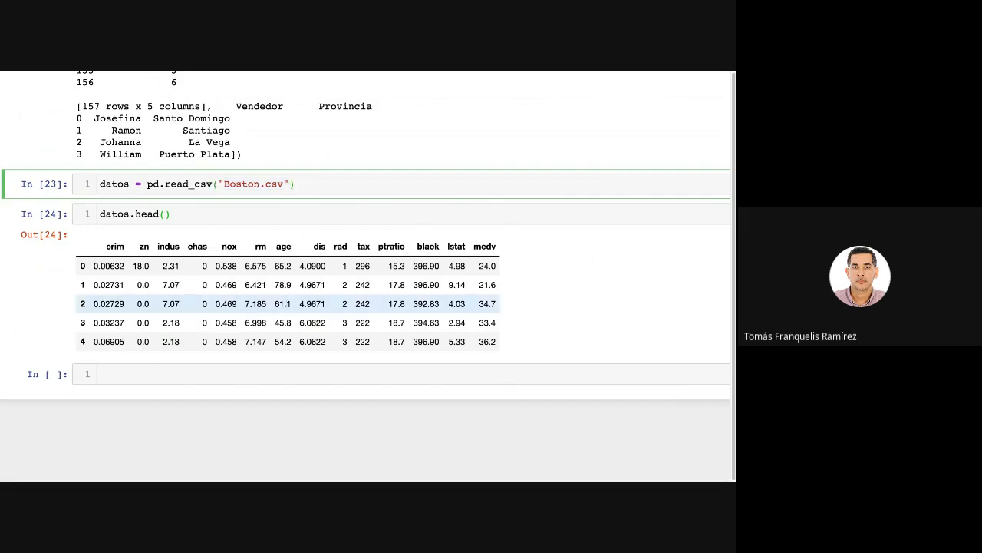
# Save the notebook under the relative path Datos/ with the Save As command.
pyautogui.scroll(3, 275, 287)
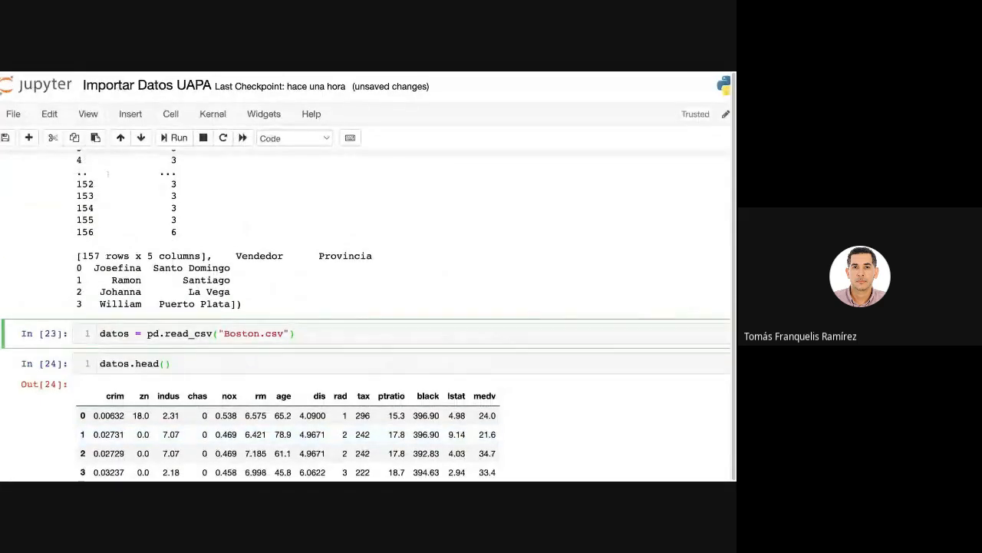
pyautogui.click(14, 115)
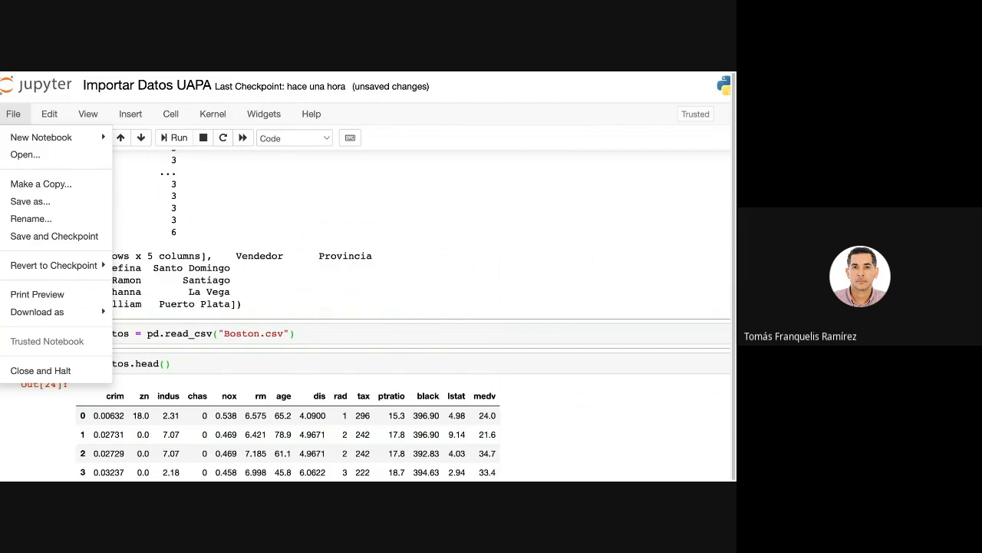
pyautogui.moveTo(79, 266)
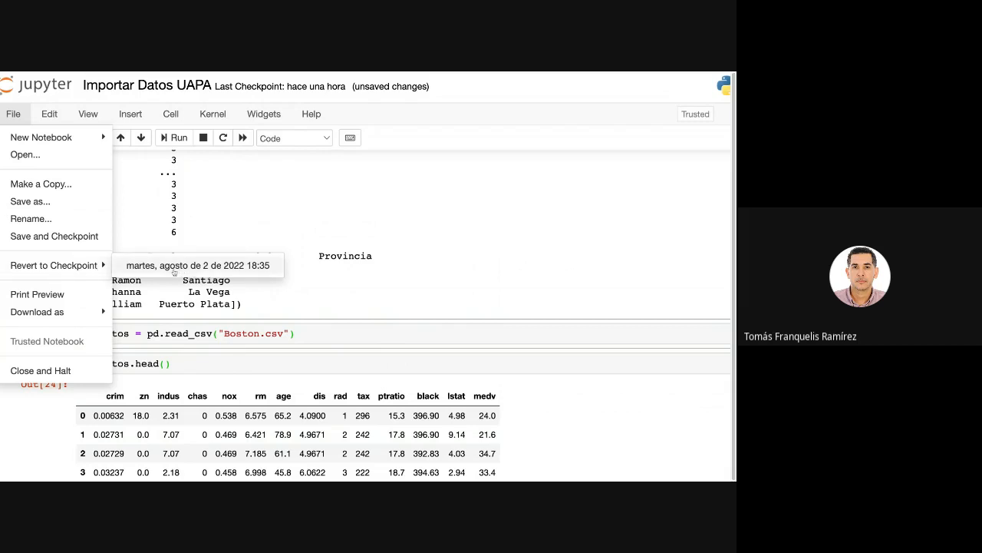
pyautogui.click(30, 201)
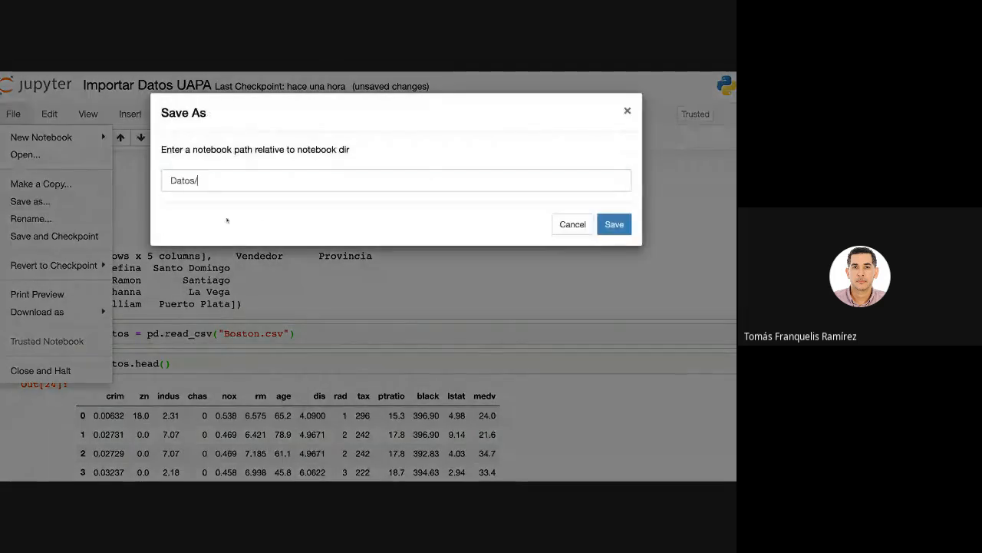
pyautogui.click(614, 224)
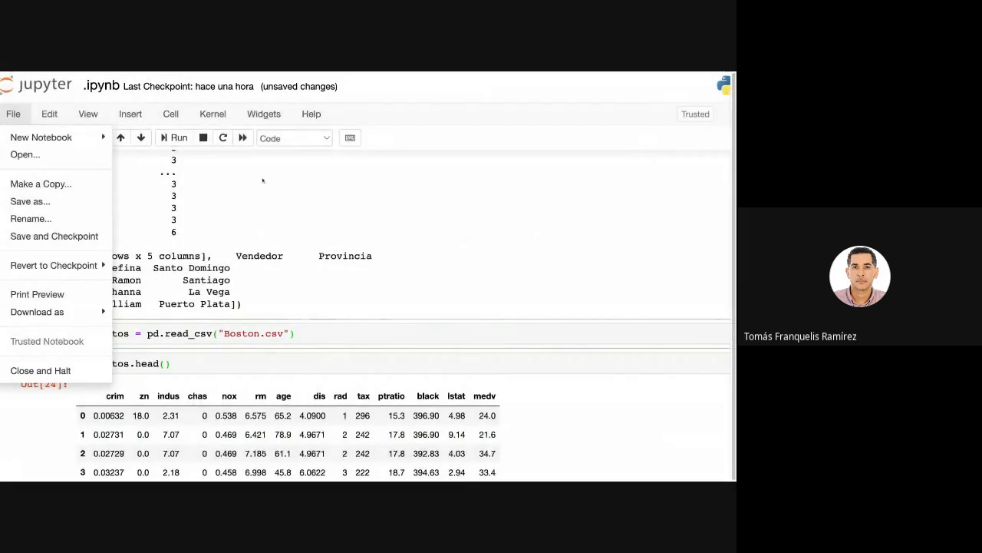
# Try to save the notebook with a checkpoint, dismissing the notebook-changed dialog without overwriting or reloading the file.
pyautogui.moveTo(67, 137)
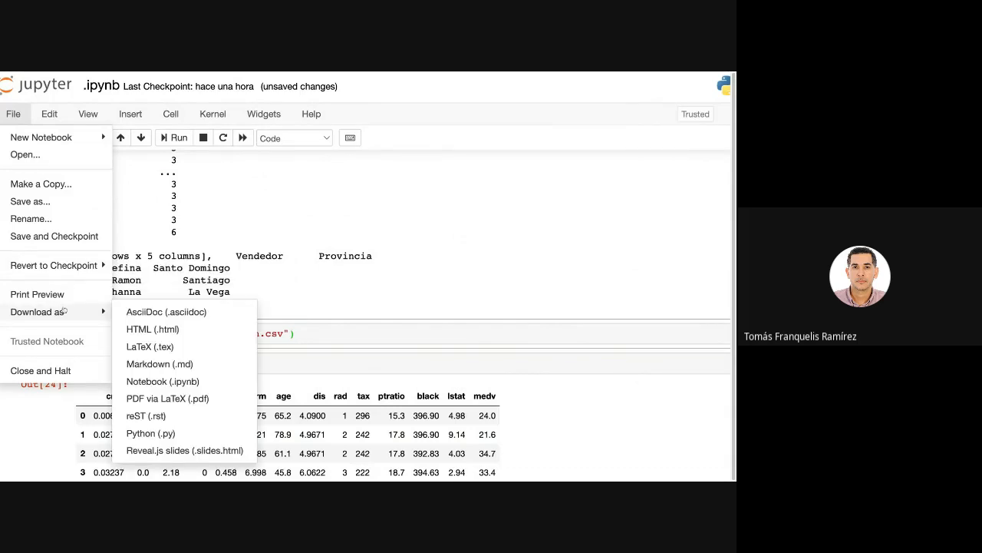
pyautogui.click(51, 238)
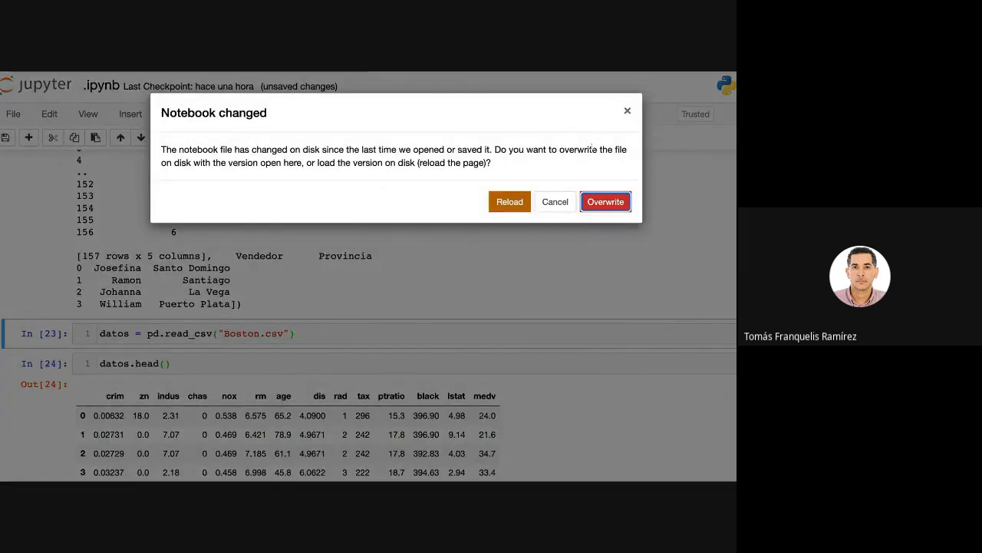
pyautogui.click(627, 112)
pyautogui.click(19, 115)
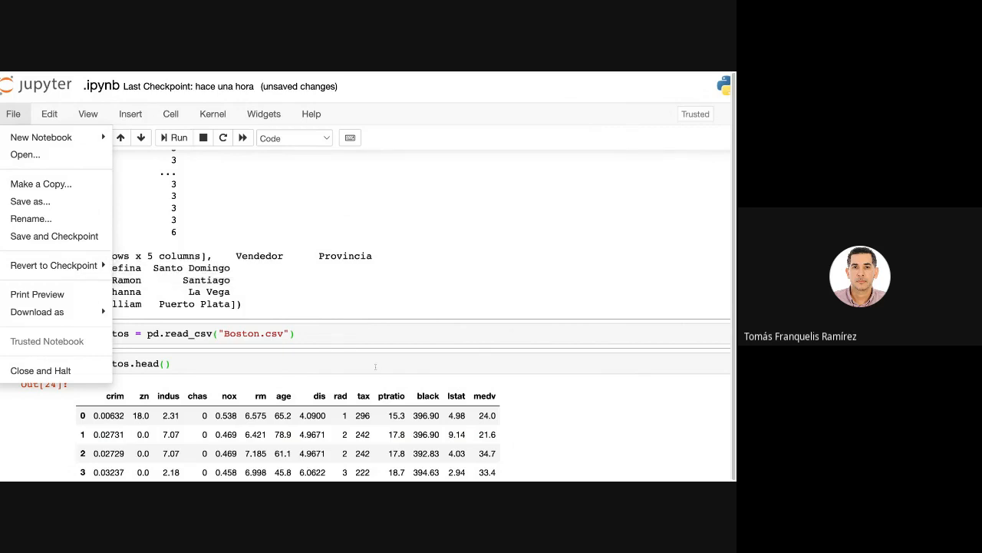
pyautogui.click(276, 363)
pyautogui.click(463, 257)
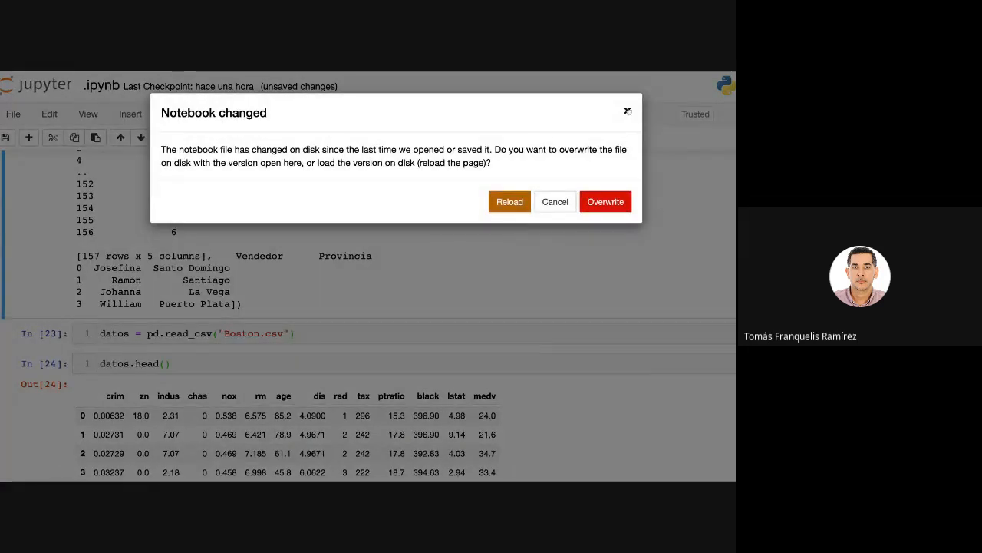
pyautogui.click(627, 111)
# Begin a count assignment with datos.groupby in the empty cell below the Boston preview.
pyautogui.scroll(-5, 575, 272)
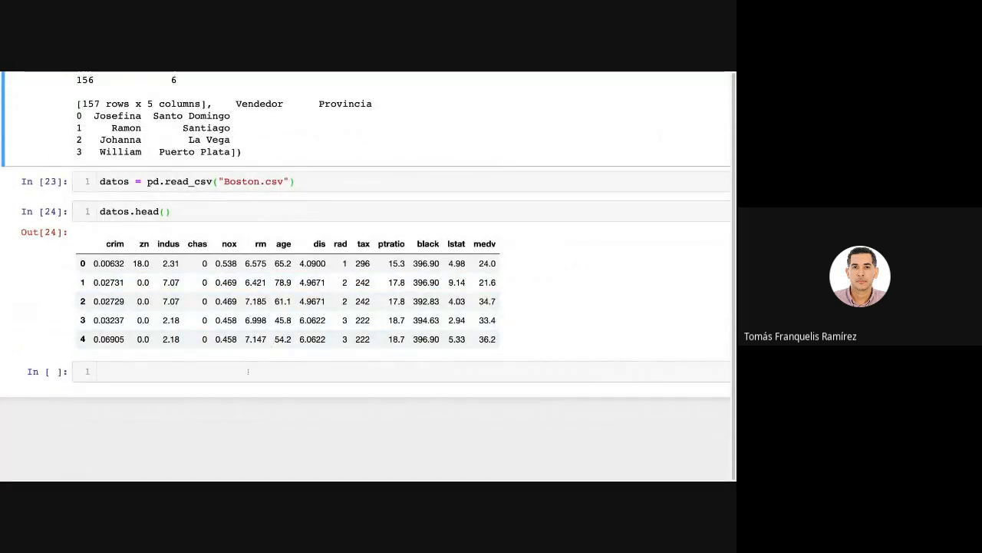
pyautogui.click(239, 371)
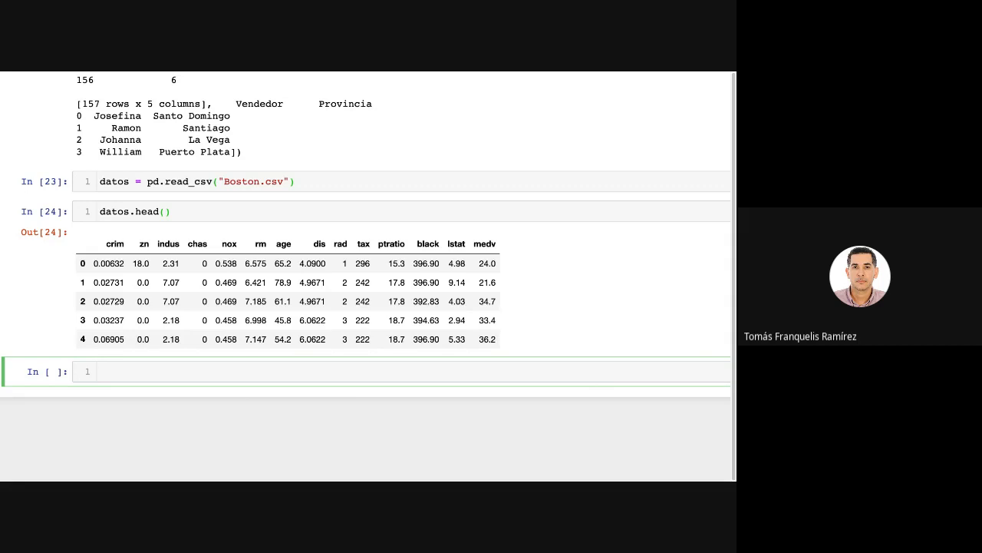
pyautogui.write('count= datos.groupby')
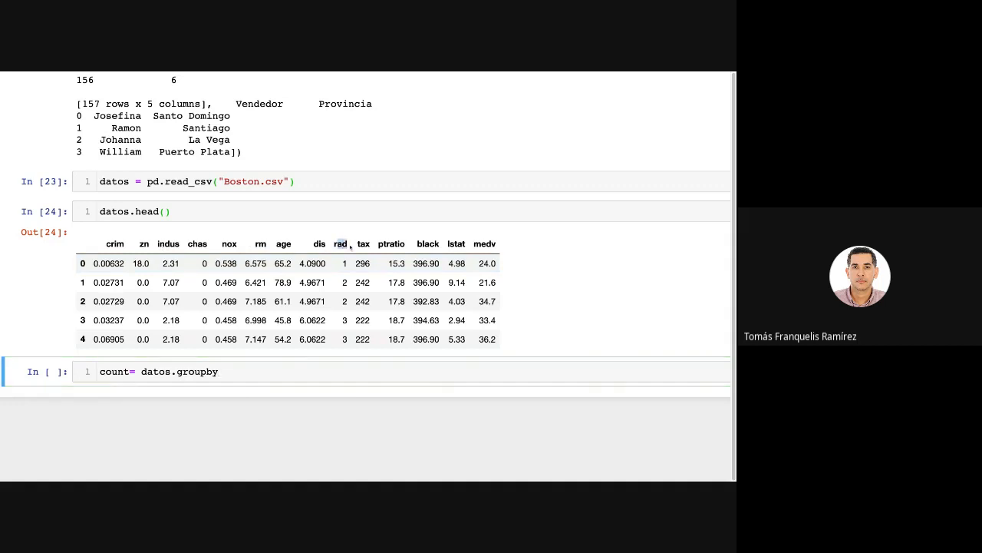
# Complete the count expression so it groups by "rad" and sums the tax column with .tax.sum().
pyautogui.moveTo(335, 244); pyautogui.dragTo(350, 246)
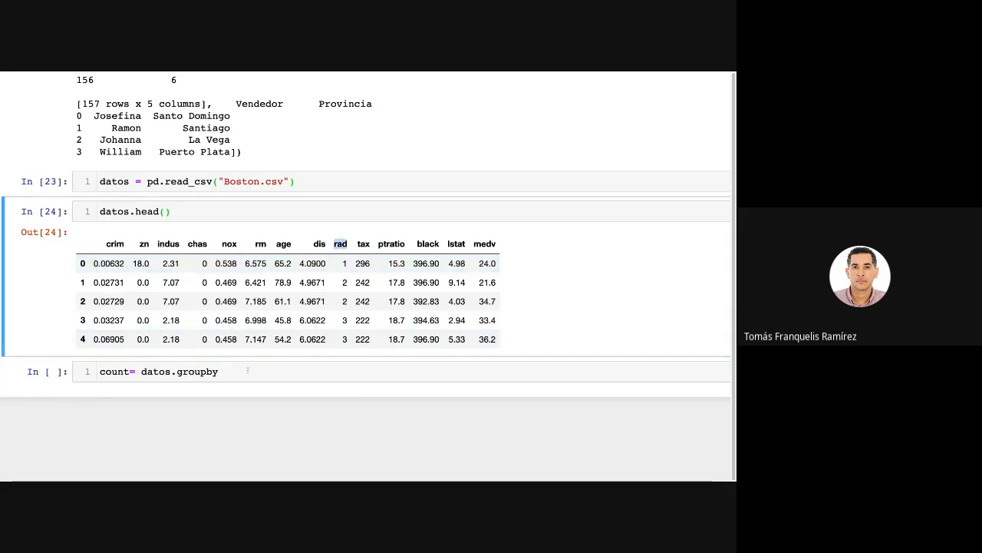
pyautogui.click(247, 372)
pyautogui.write('(')
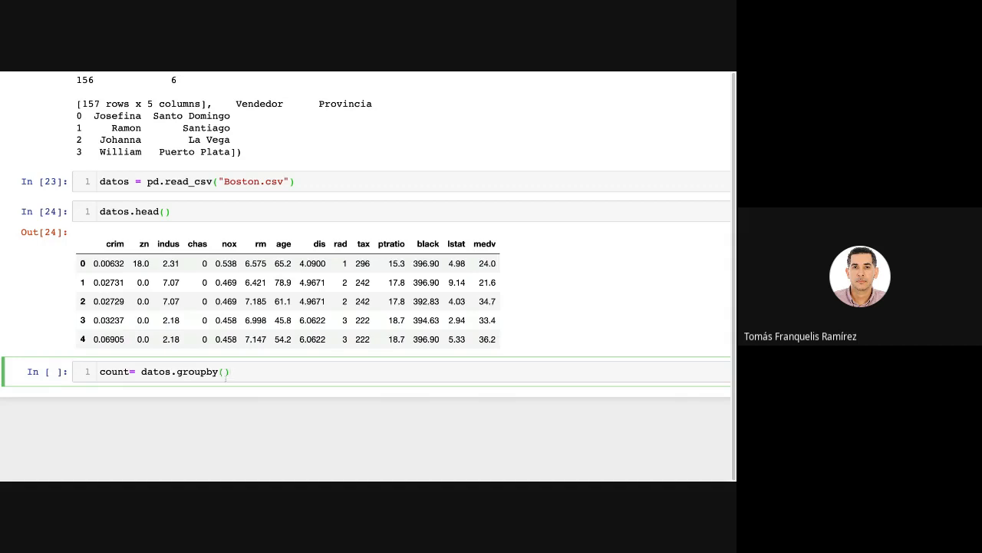
pyautogui.write('"rtad')
pyautogui.press('BackSpace')
pyautogui.press('BackSpace')
pyautogui.press('BackSpace')
pyautogui.write('ad')
pyautogui.write('tax.sum()')
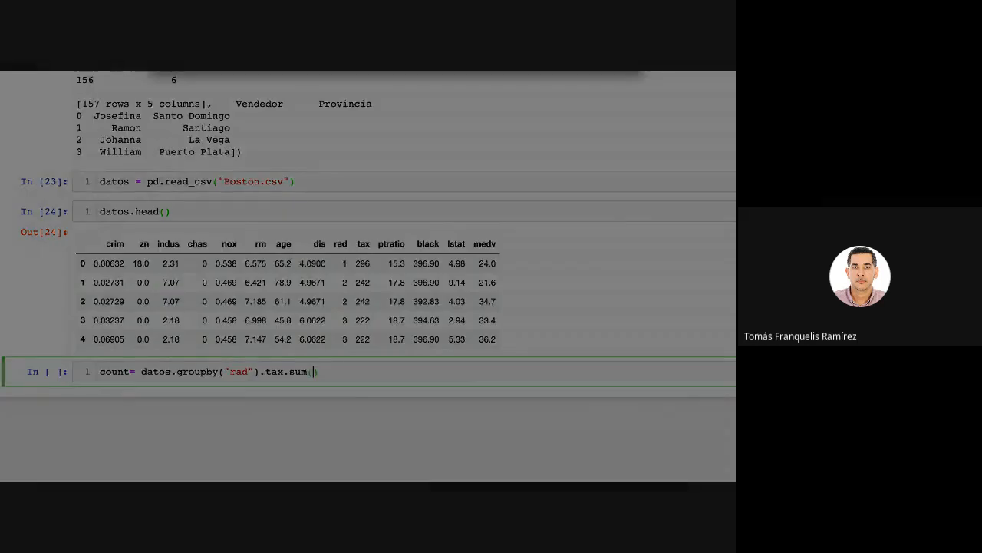
pyautogui.click(353, 373)
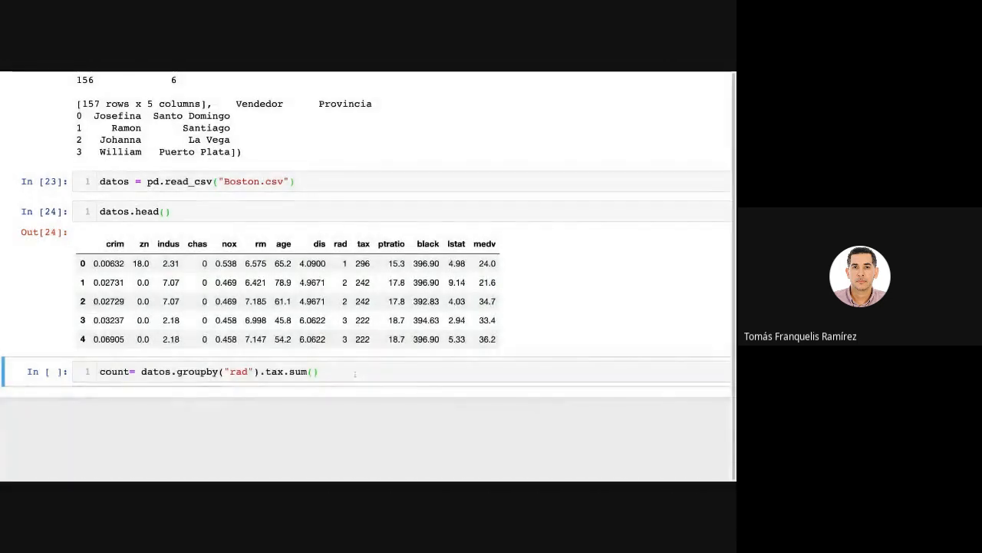
pyautogui.moveTo(321, 373); pyautogui.dragTo(230, 374)
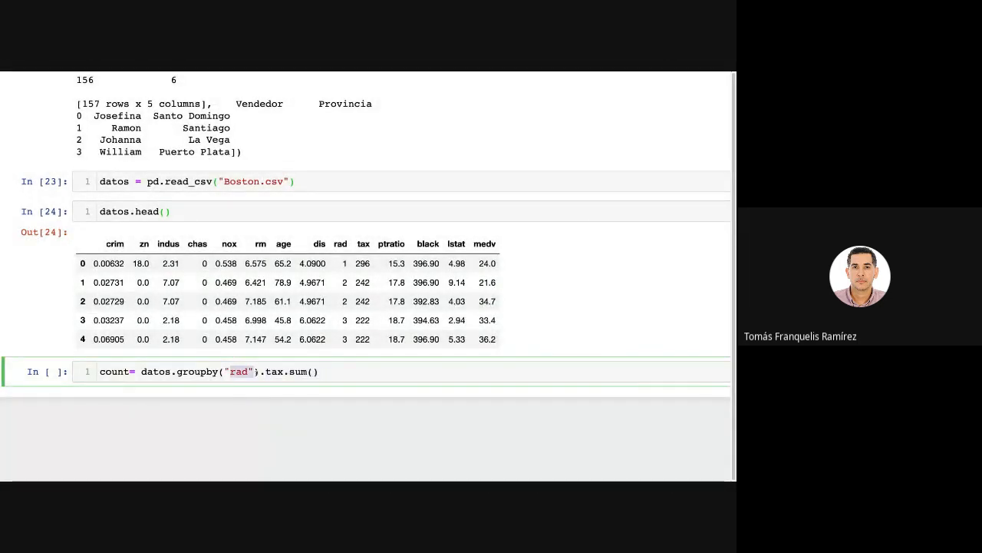
# Add count.plot.bar() as the cell's second line and run it to draw the bar chart of tax by rad.
pyautogui.click(329, 372)
pyautogui.press('Return')
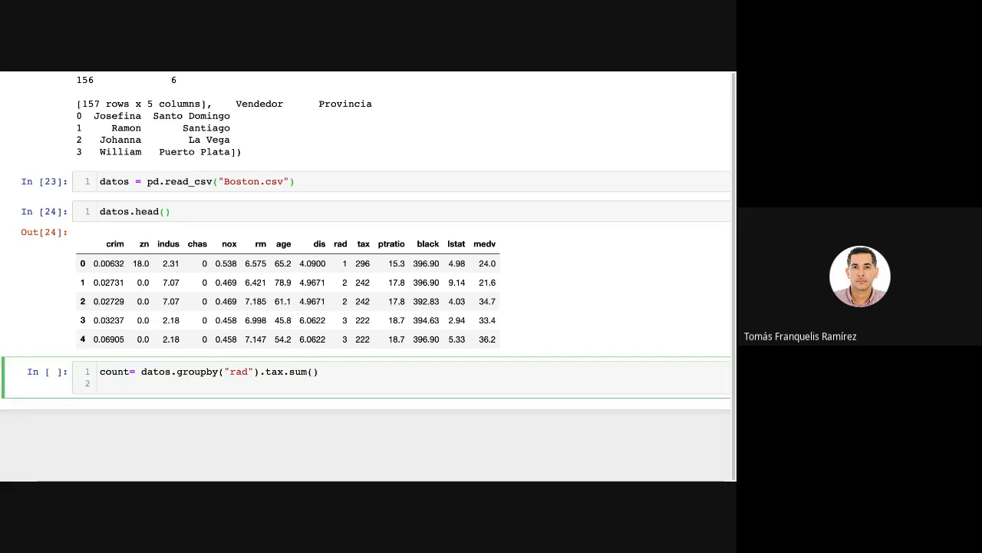
pyautogui.write('count.pl')
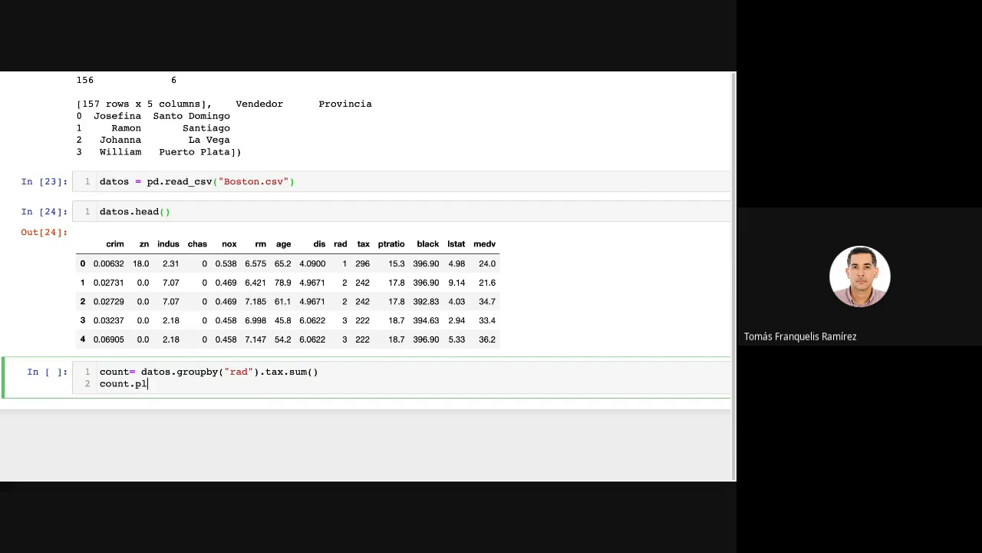
pyautogui.write('ot.bar(')
pyautogui.hotkey('shift', 'Return')
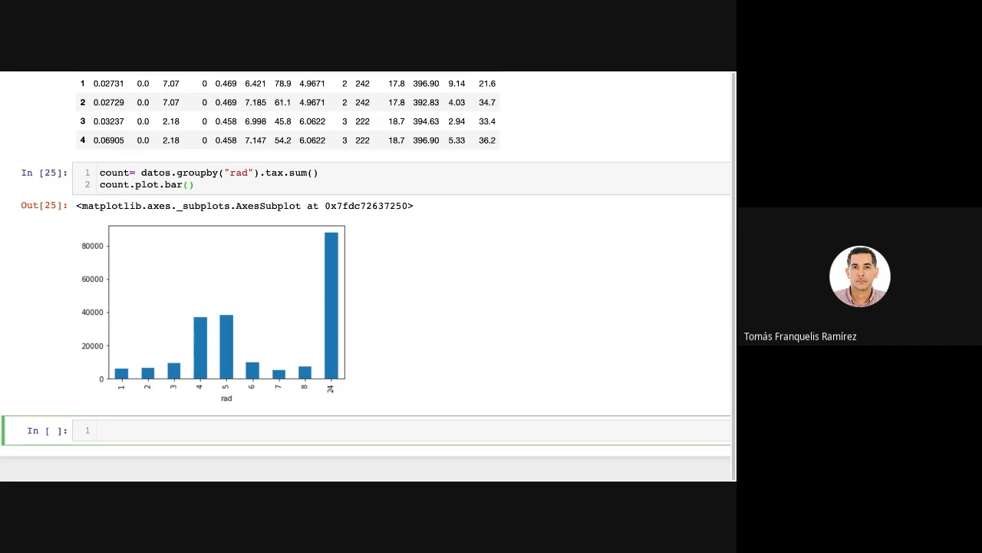
pyautogui.click(239, 187)
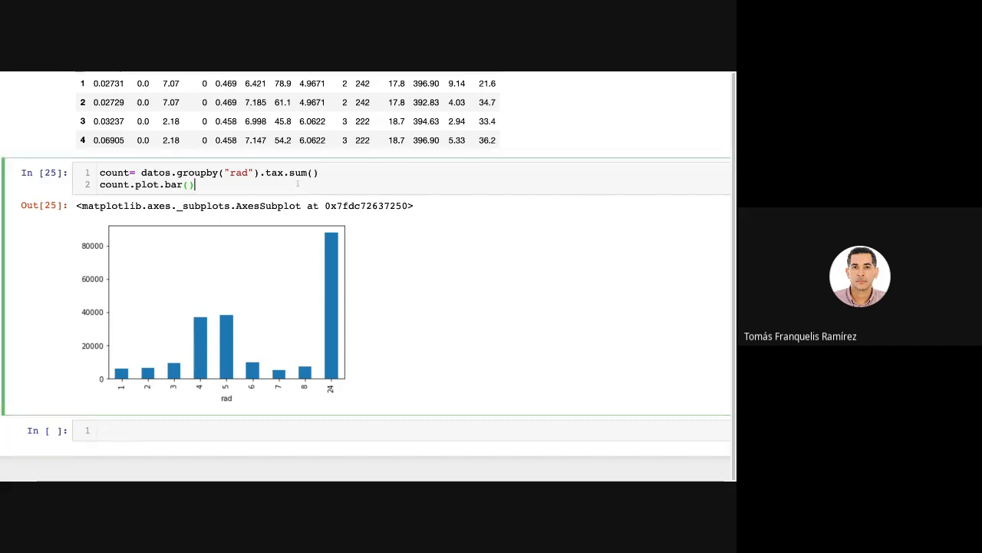
pyautogui.moveTo(330, 174); pyautogui.dragTo(100, 173)
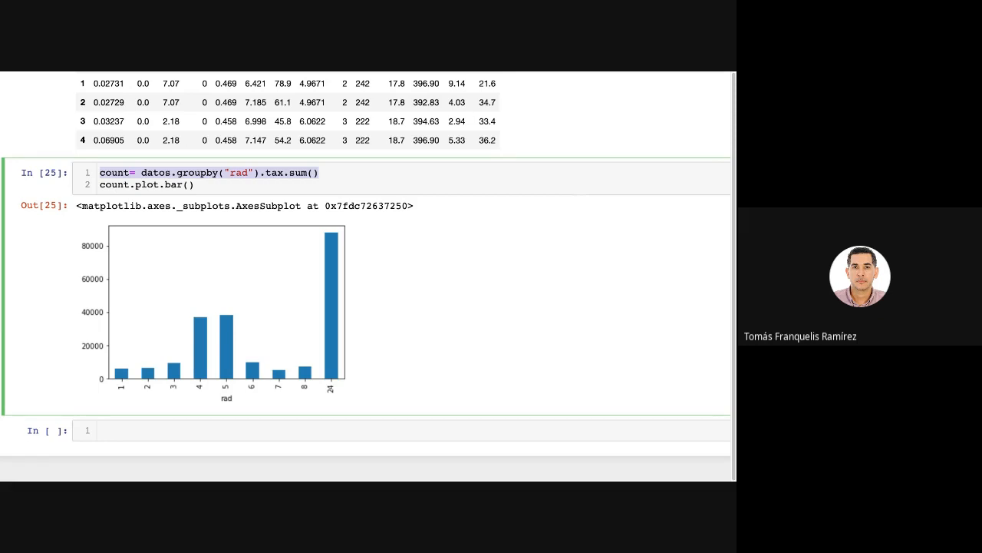
# Start a list named lista in the empty cell below the bar chart, with 'crim' as its first column name.
pyautogui.click(289, 430)
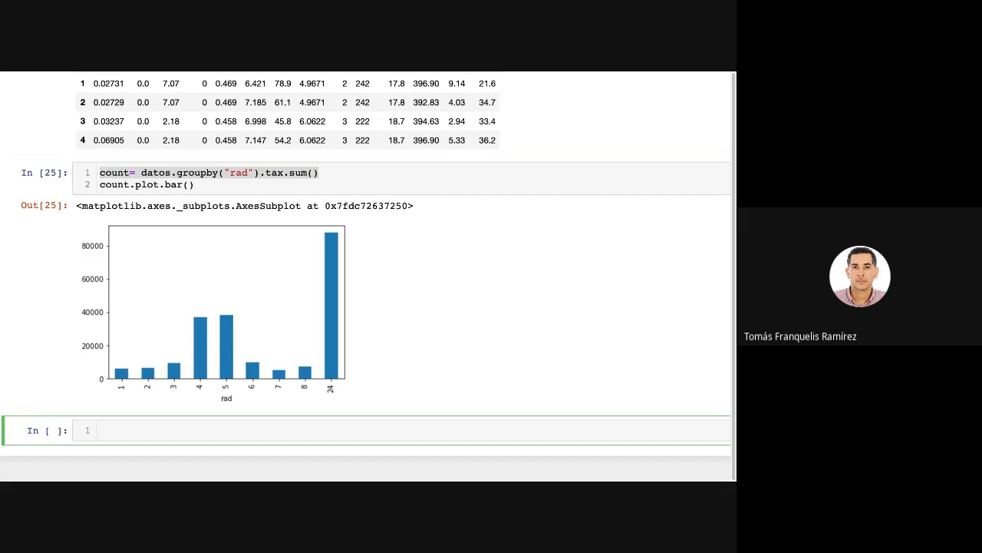
pyautogui.write('l')
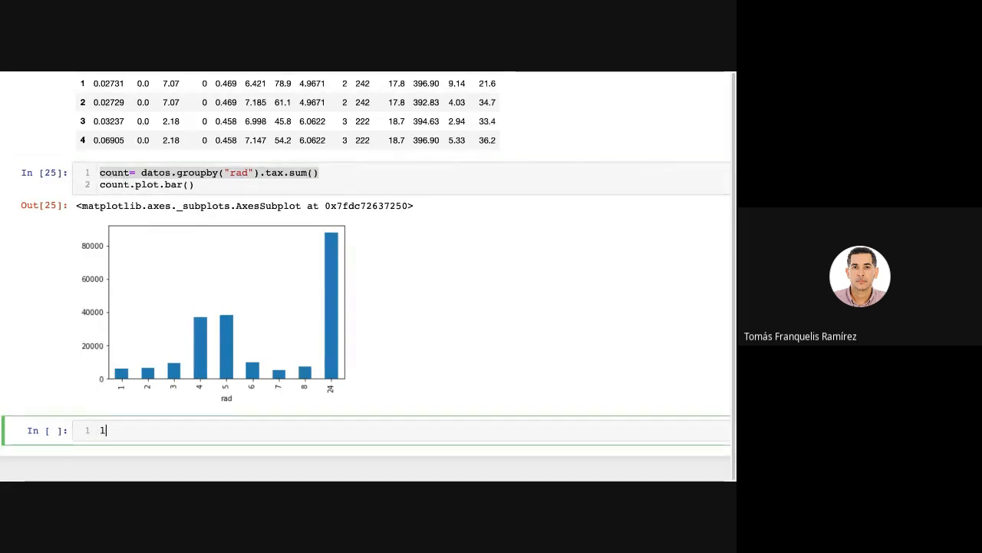
pyautogui.write('ista[')
pyautogui.press('BackSpace')
pyautogui.write('= ')
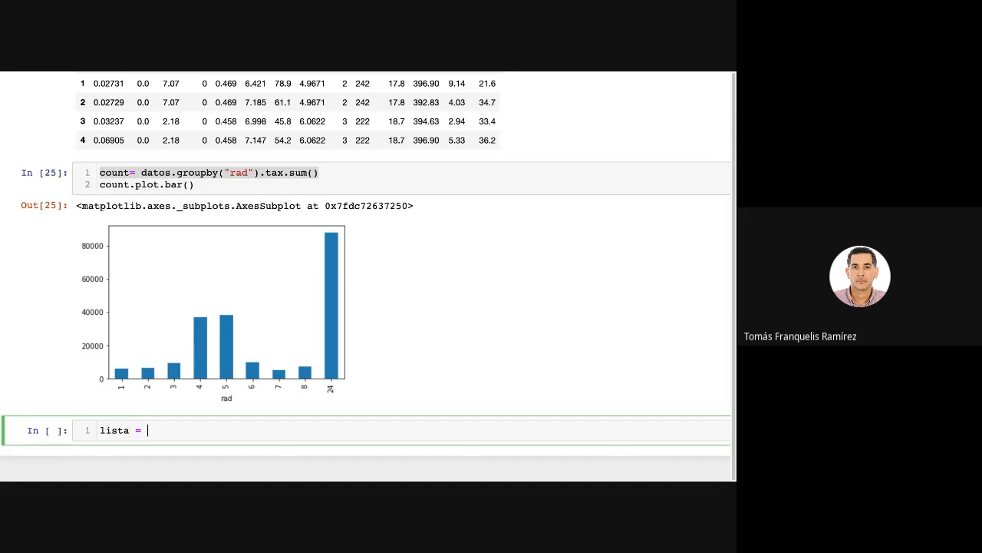
pyautogui.write("['crim")
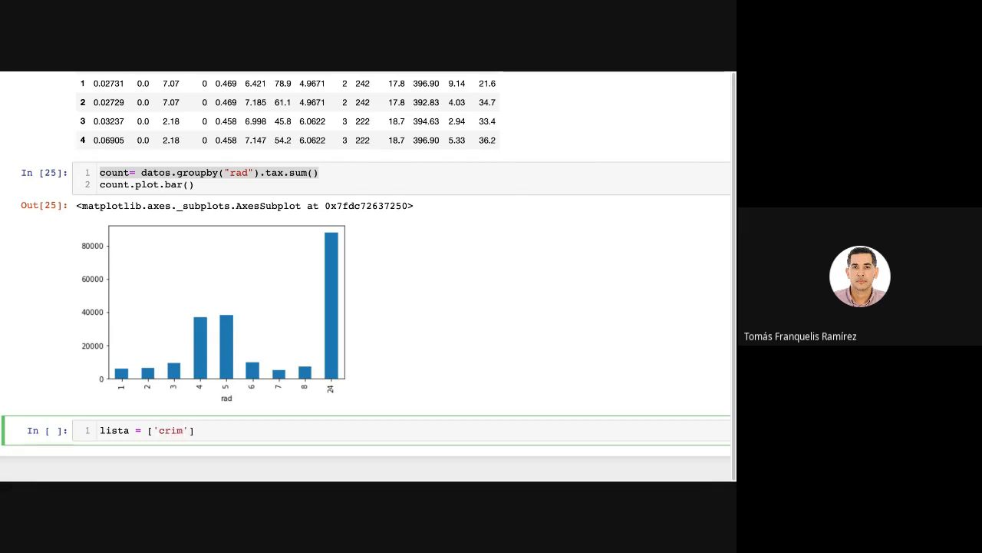
pyautogui.write("',rm")
# Add 'rm' and 'age' to lista as the second and third column names, checking them against the Boston preview's headers.
pyautogui.press('BackSpace')
pyautogui.press('BackSpace')
pyautogui.write("'rm")
pyautogui.write("'")
pyautogui.write(",'a")
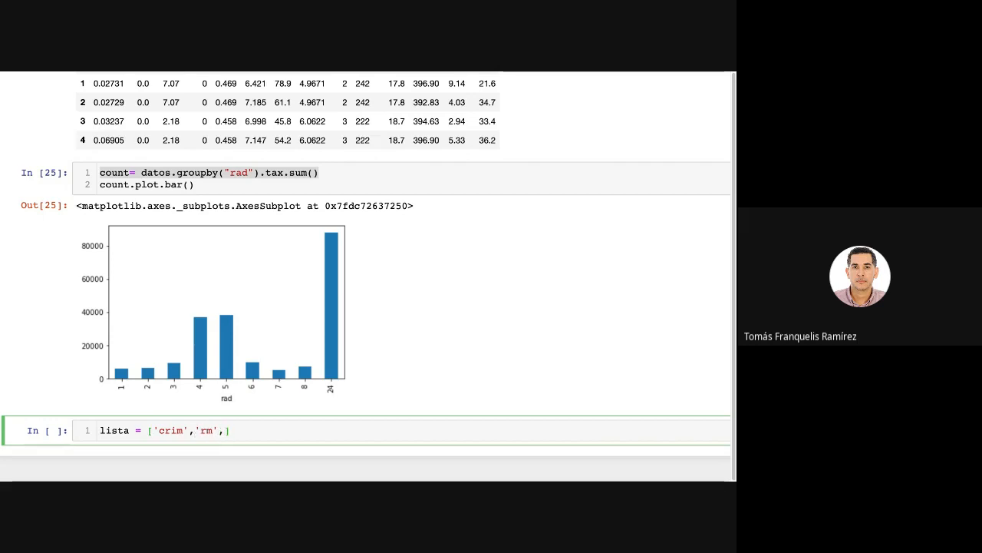
pyautogui.write('ge')
pyautogui.scroll(-2, 344, 435)
pyautogui.scroll(5, 355, 281)
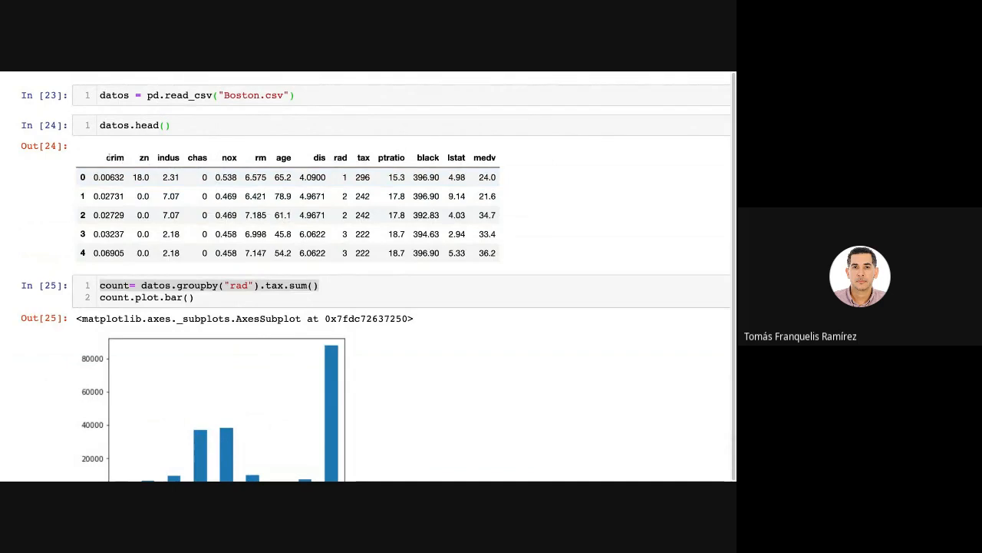
pyautogui.scroll(-3, 335, 178)
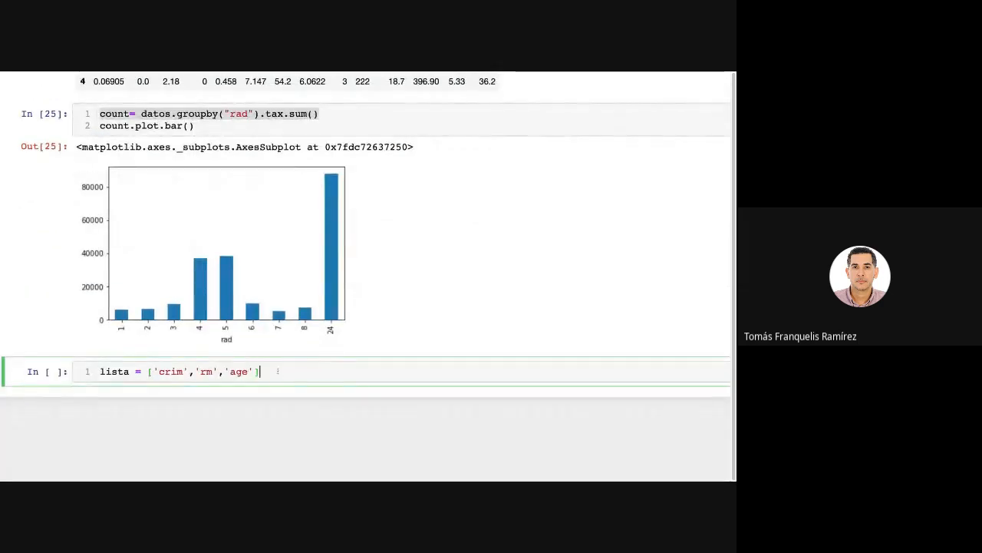
# Write datos pd.read_csv("Boston.csv") as the second line of the lista cell.
pyautogui.press('Return')
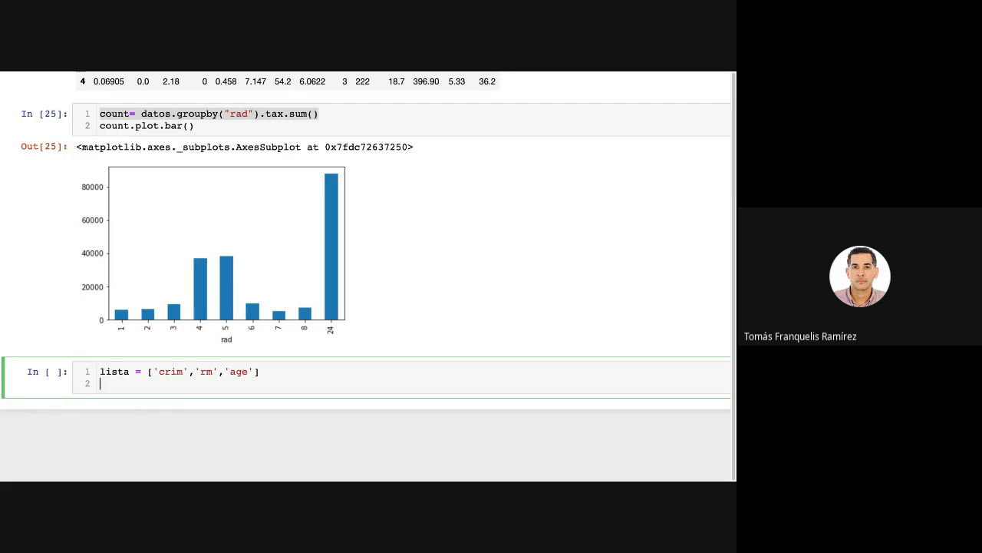
pyautogui.write('datos')
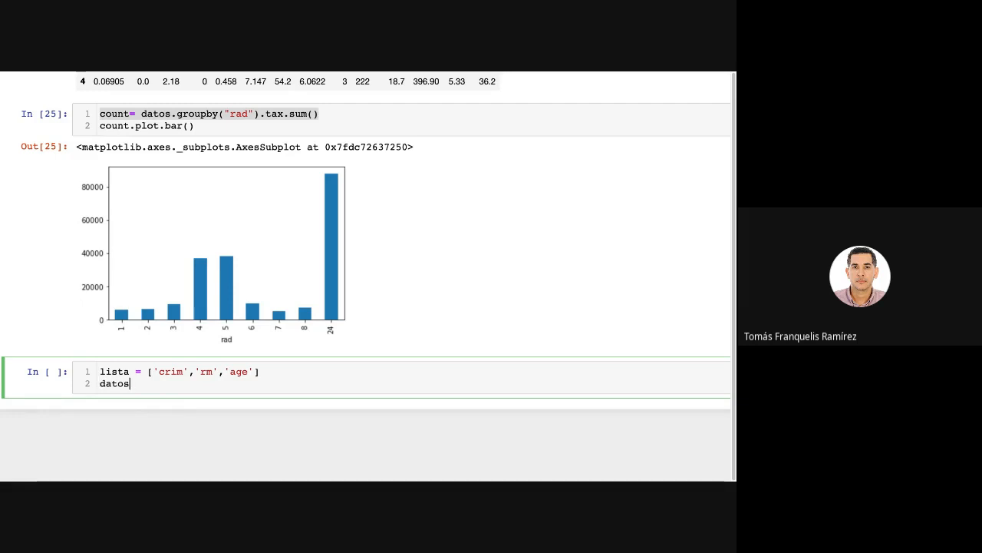
pyautogui.write(' pd.rea')
pyautogui.press('Tab')
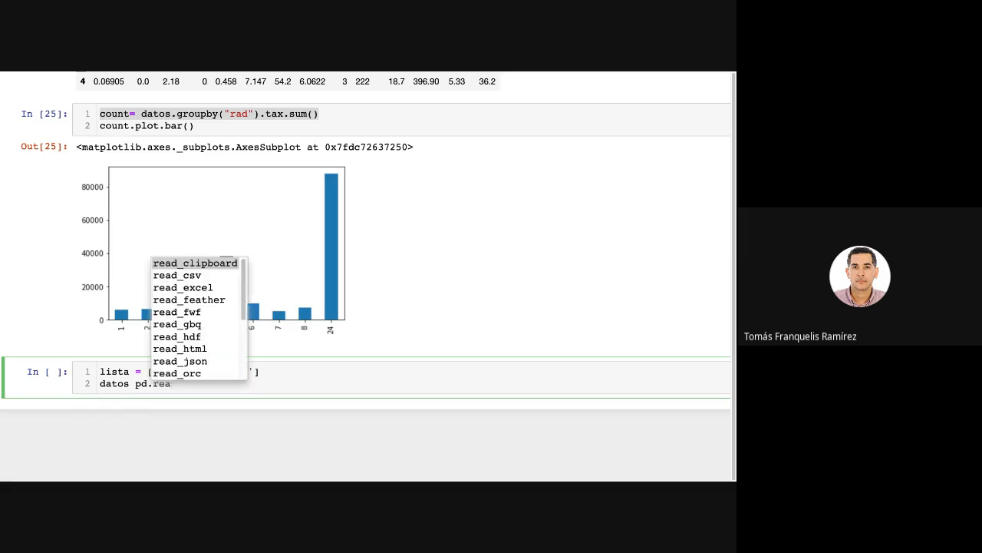
pyautogui.press('Down')
pyautogui.press('Return')
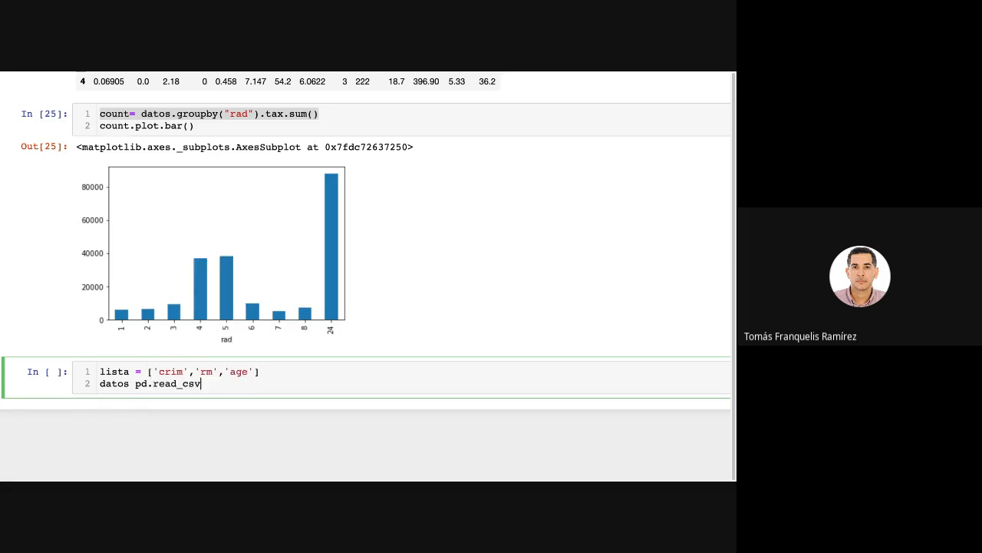
pyautogui.write('("B')
pyautogui.write('os')
pyautogui.press('Tab')
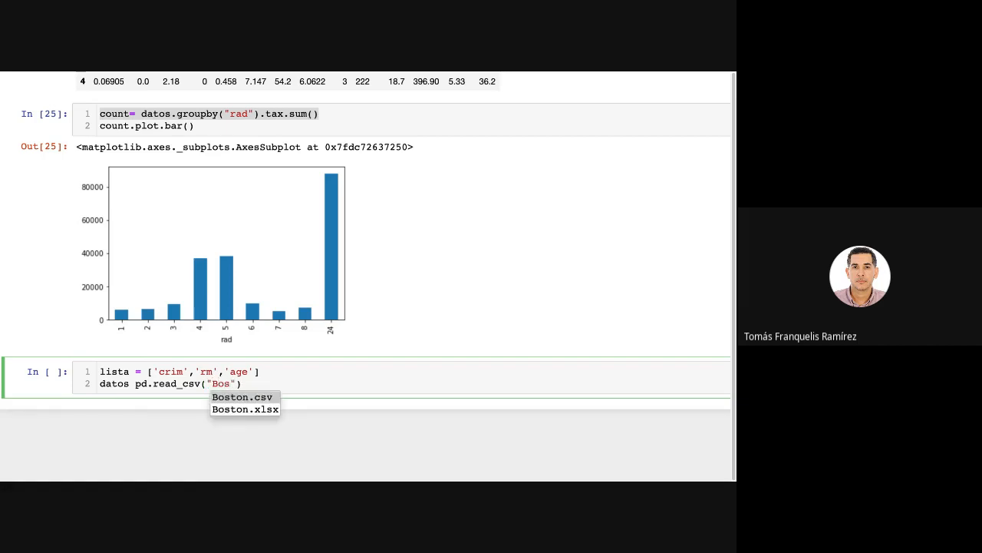
pyautogui.press('Return')
pyautogui.press('Right')
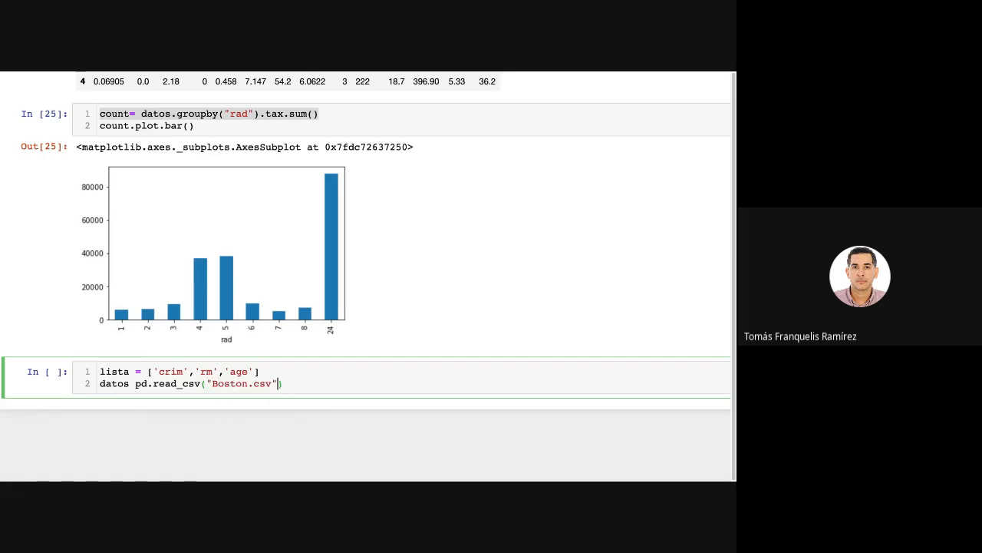
# Add usecols=lista and a following comma after the file name in the read_csv call.
pyautogui.write(',')
pyautogui.write('usecols=')
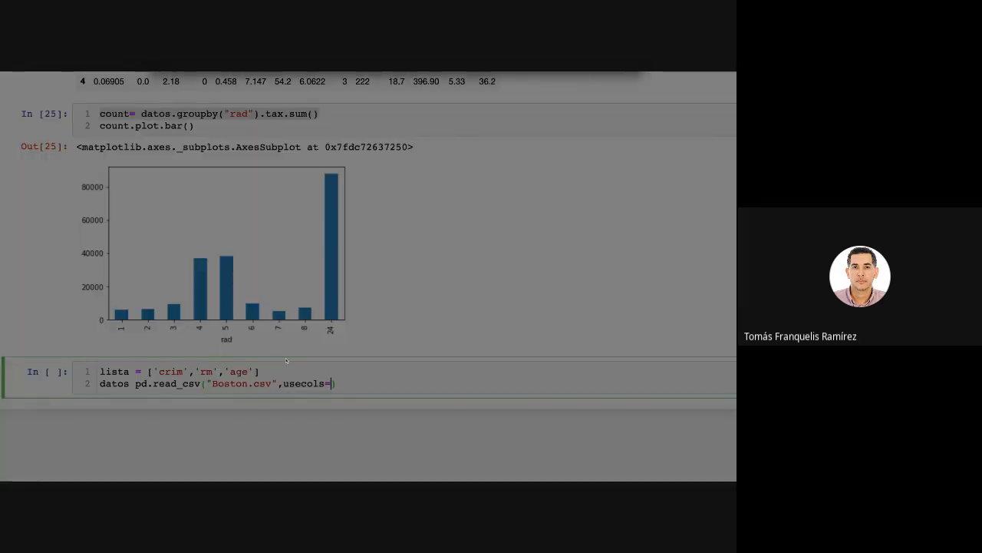
pyautogui.click(286, 361)
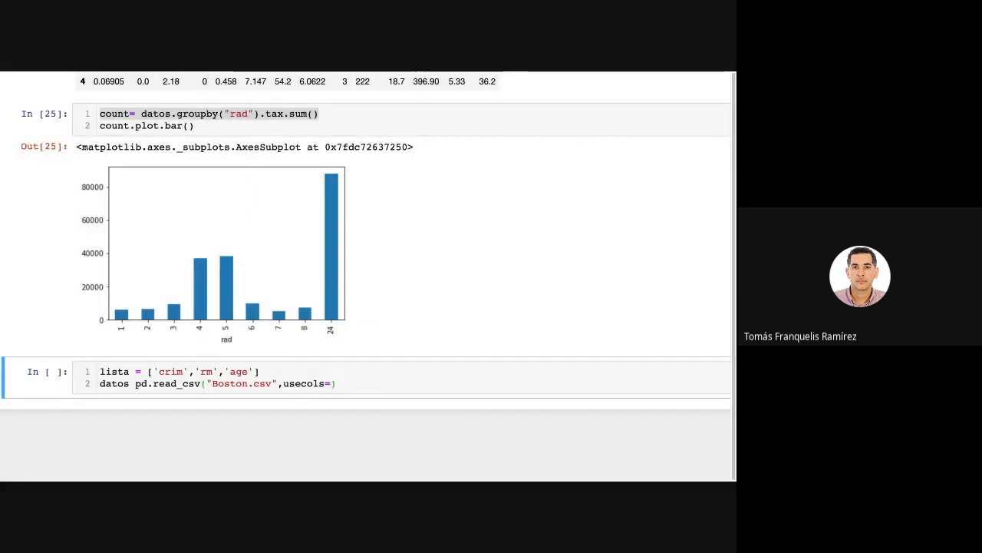
pyautogui.write('lista')
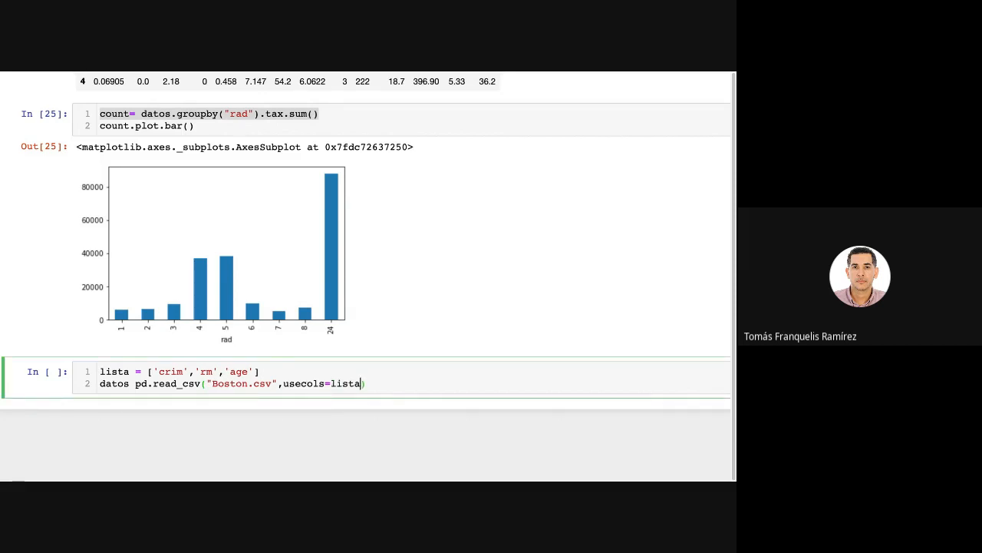
pyautogui.write(',')
# Change datos.head() to datos.tail() in the Boston preview cell, run it and mark the last row's index.
pyautogui.scroll(5, 280, 273)
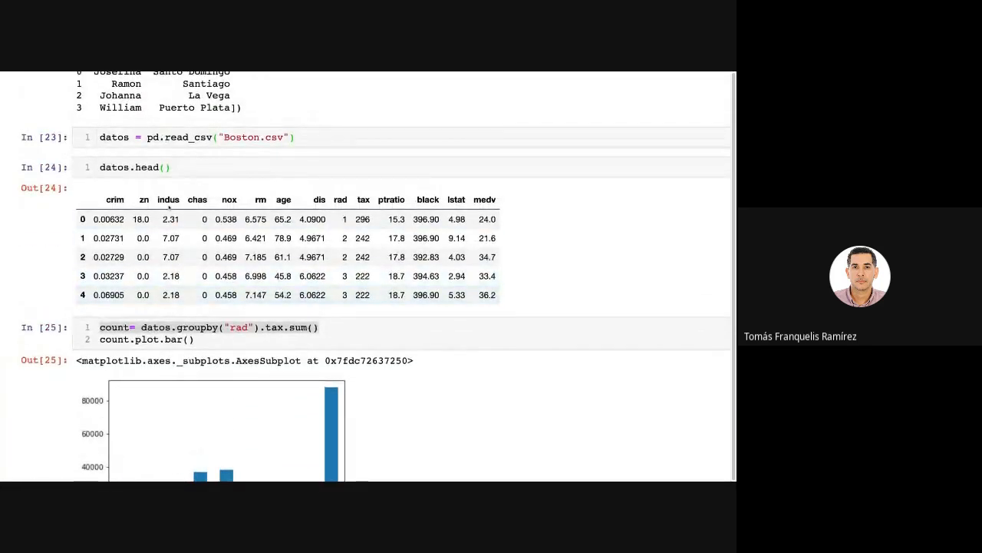
pyautogui.click(173, 167)
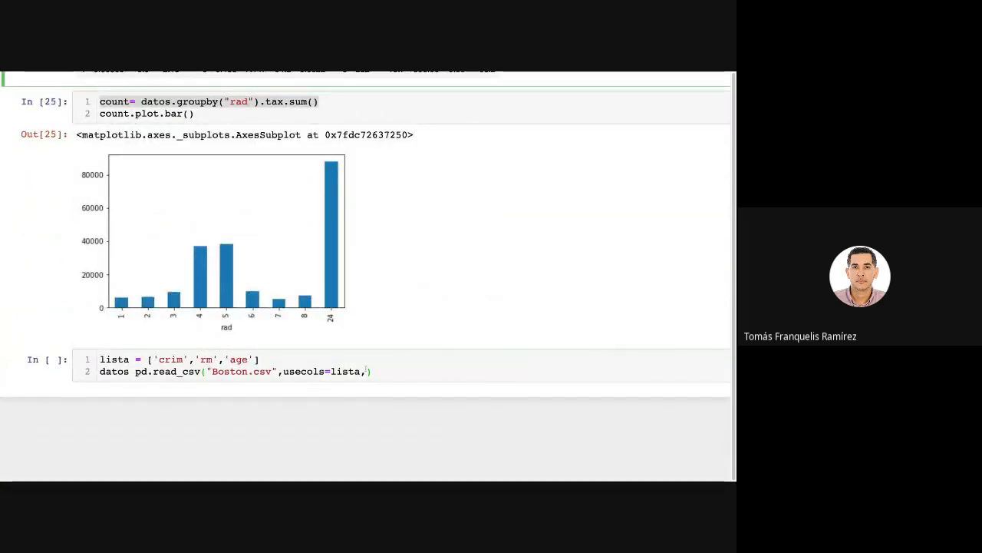
pyautogui.click(345, 359)
pyautogui.scroll(5, 204, 181)
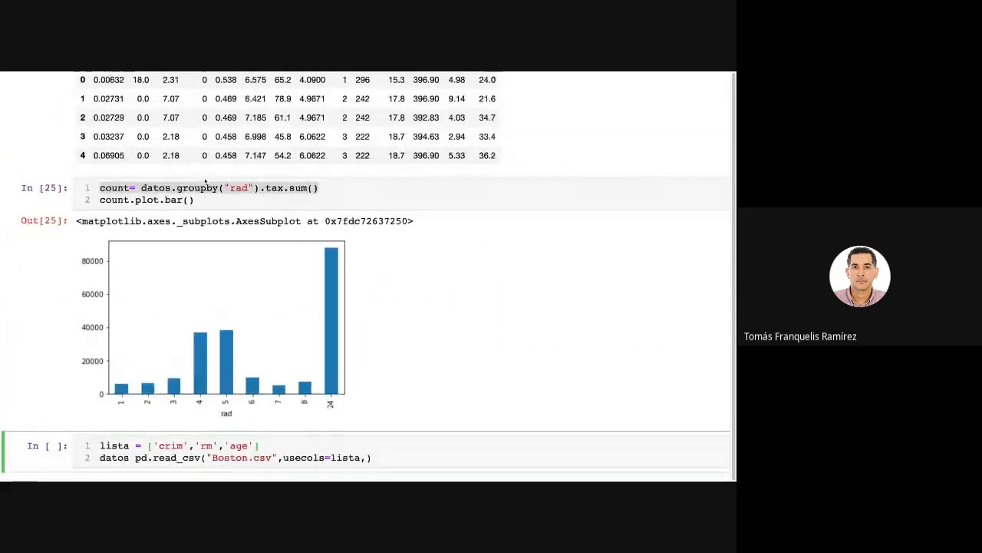
pyautogui.moveTo(159, 196); pyautogui.dragTo(135, 197)
pyautogui.write('tail')
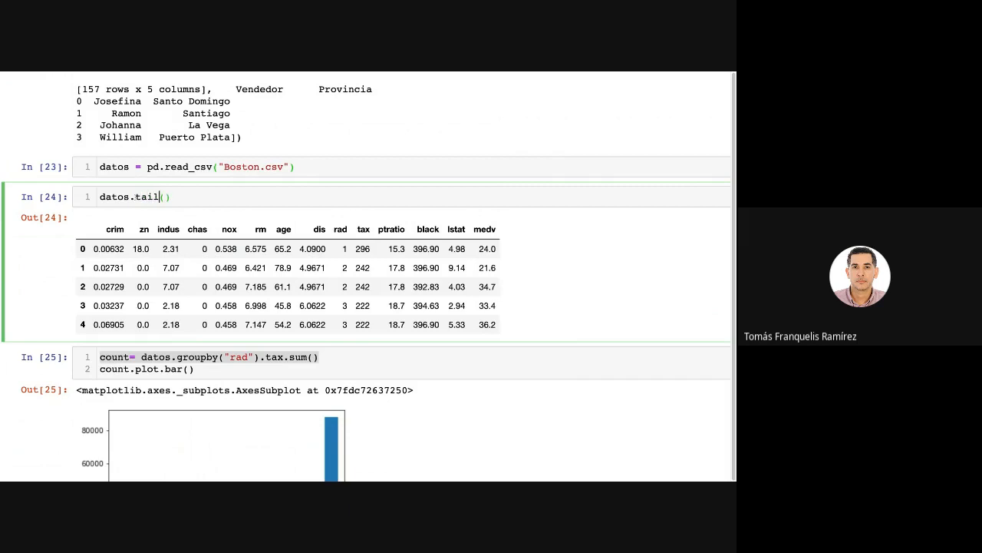
pyautogui.hotkey('shift', 'Return')
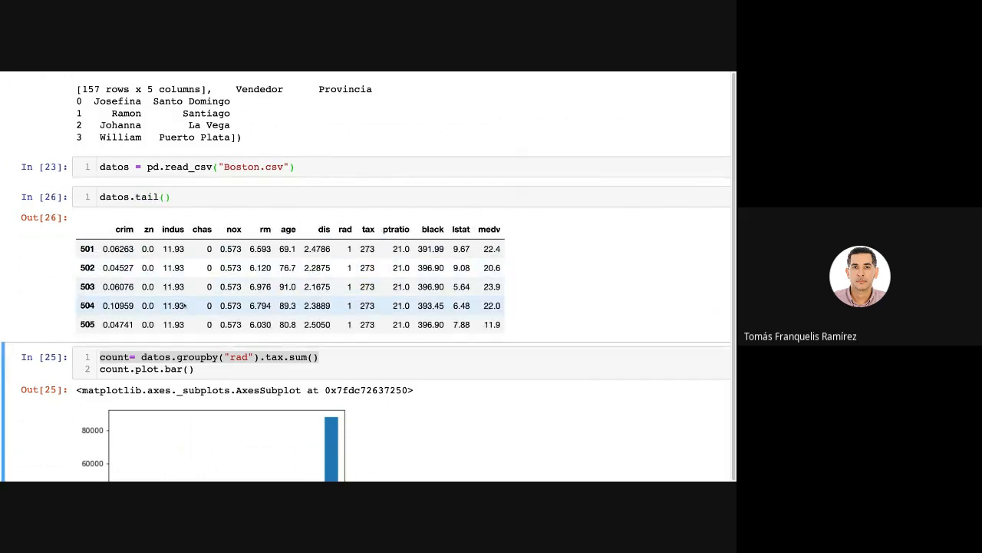
pyautogui.moveTo(80, 327); pyautogui.dragTo(98, 328)
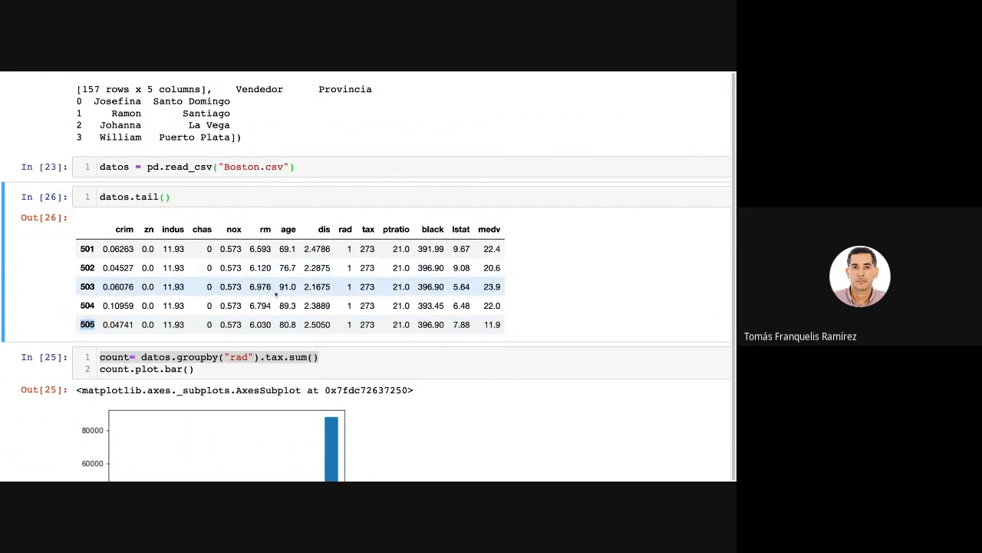
# Add nrows=300 after usecols=lista in the read_csv call and run the cell.
pyautogui.scroll(-5, 276, 294)
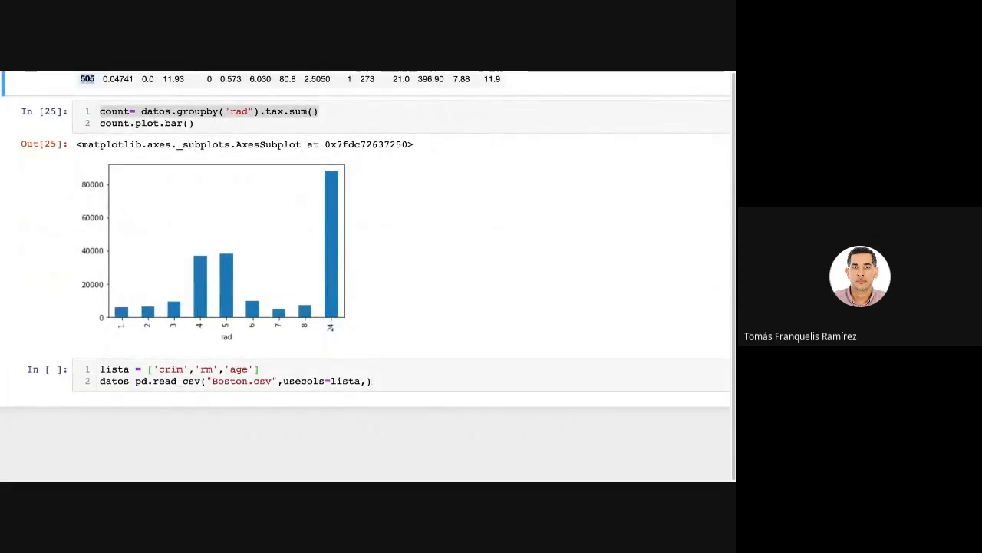
pyautogui.click(376, 398)
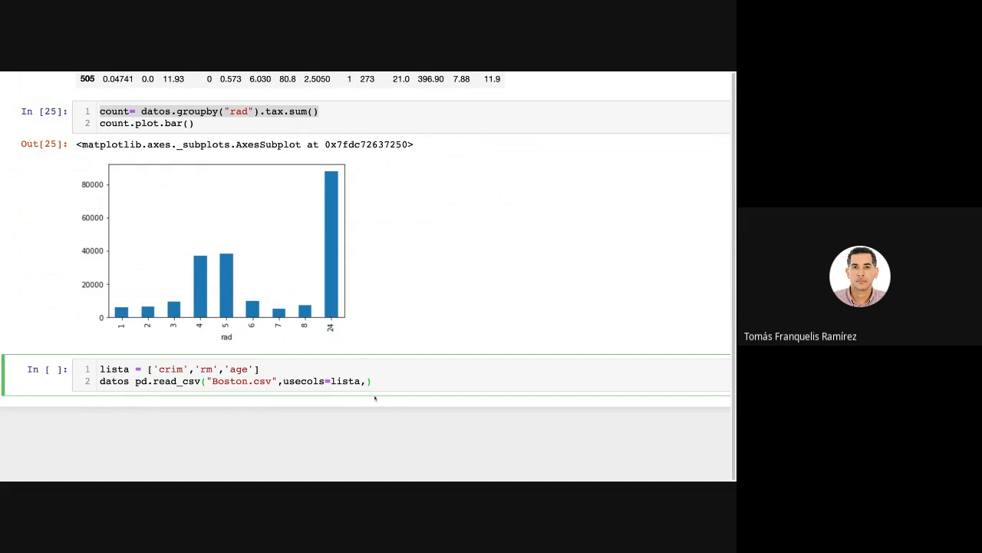
pyautogui.write('nrows=300')
pyautogui.doubleClick(367, 381)
pyautogui.click(449, 382)
pyautogui.hotkey('shift', 'Return')
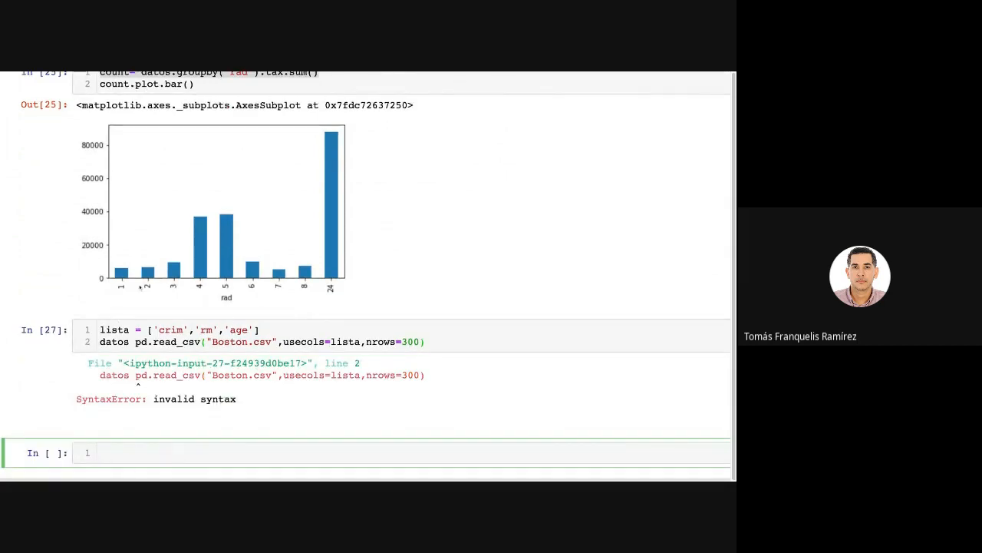
# Insert the missing = between datos and pd.read_csv, and rerun the cell.
pyautogui.click(135, 342)
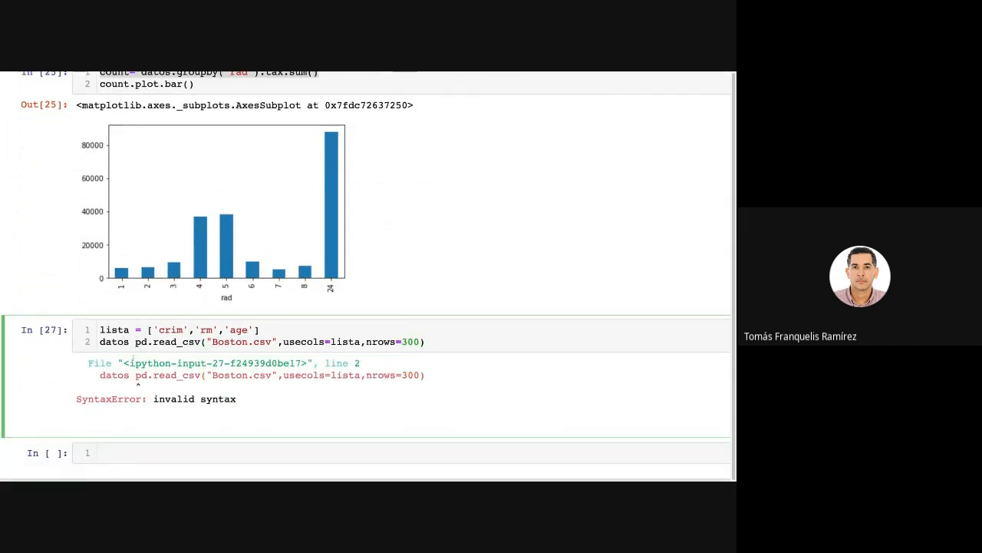
pyautogui.write('=')
pyautogui.hotkey('shift', 'Return')
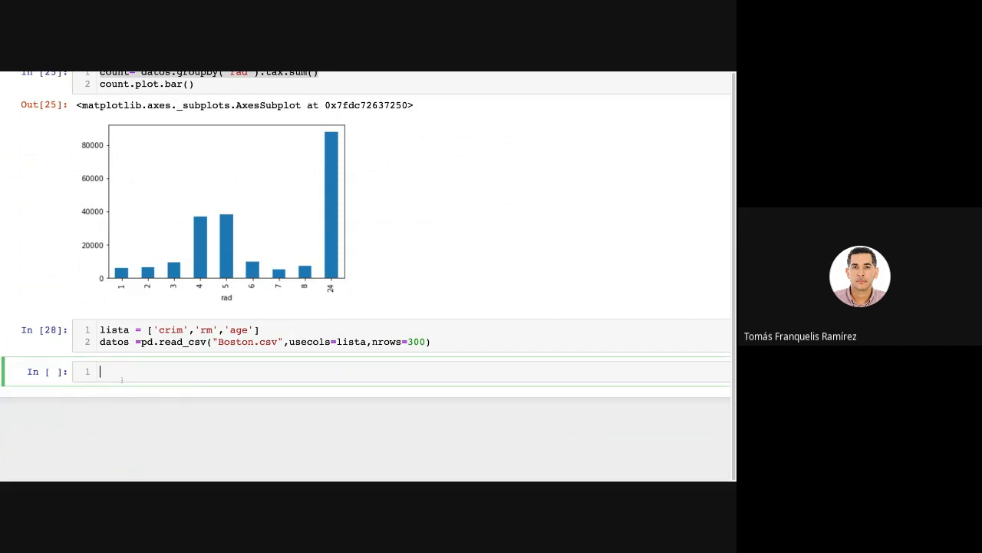
# Run datos.tail() in the new cell to preview the last rows of the limited dataset, and mark the last row's index.
pyautogui.write('datos.tail()')
pyautogui.hotkey('shift', 'Return')
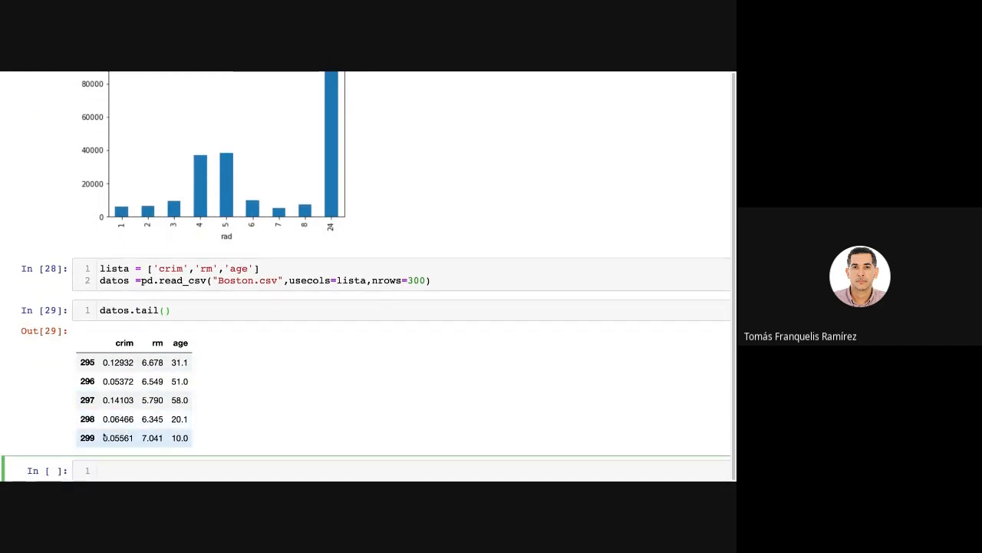
pyautogui.moveTo(80, 439); pyautogui.dragTo(95, 438)
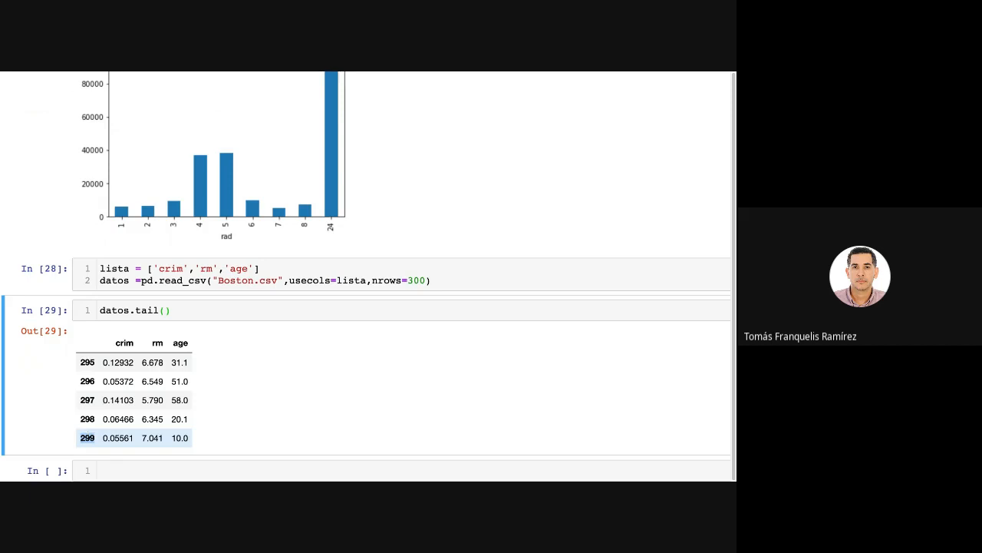
pyautogui.scroll(-1, 365, 310)
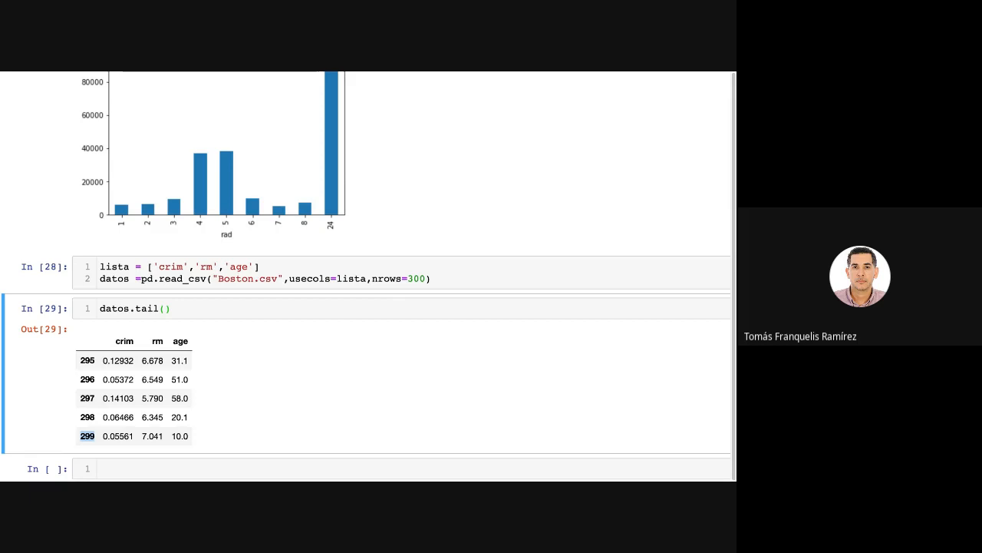
pyautogui.press('0')
pyautogui.press('0')
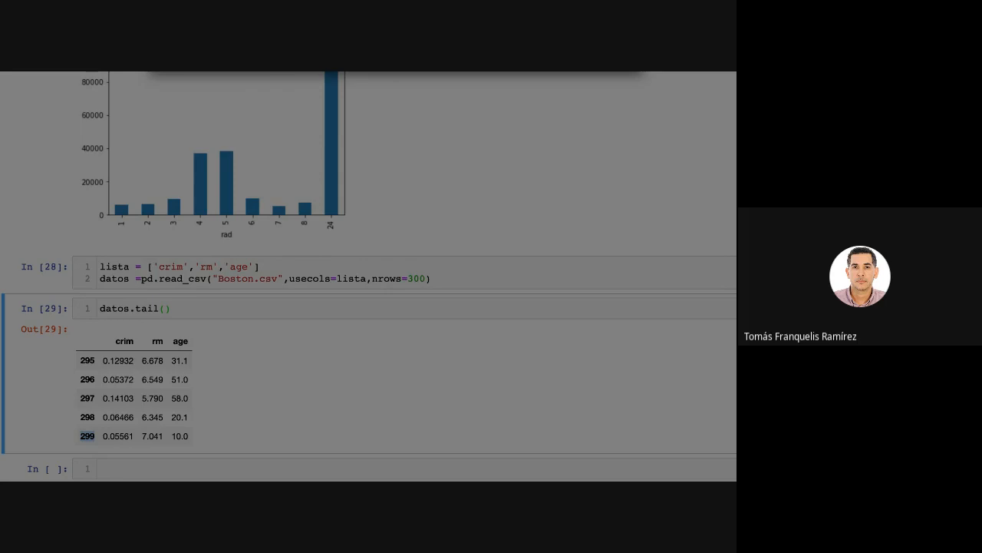
pyautogui.click(415, 338)
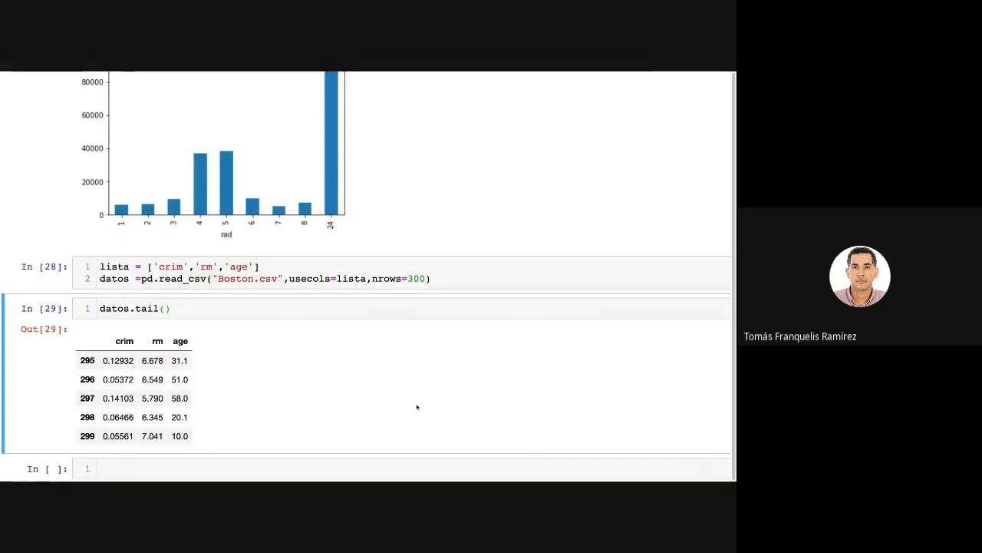
pyautogui.scroll(-2, 289, 284)
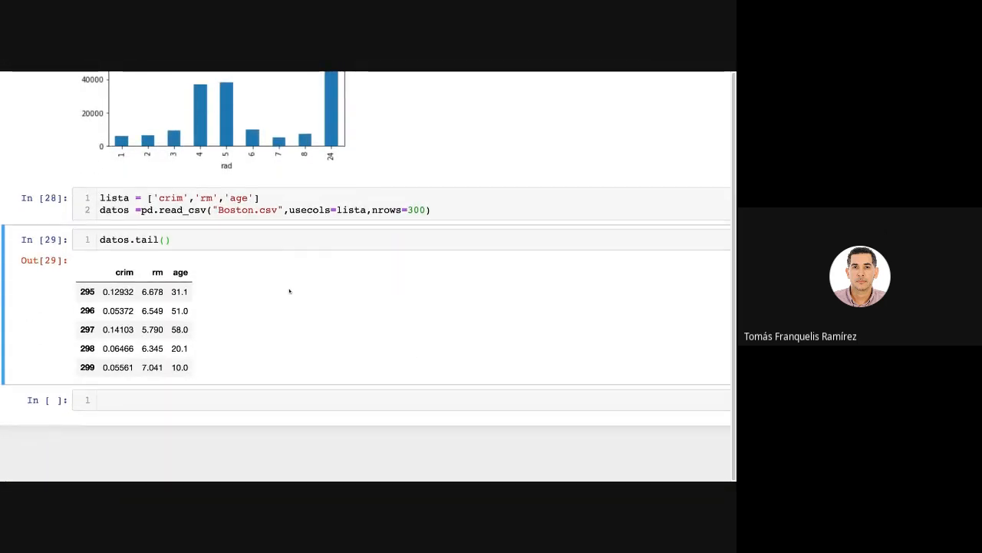
pyautogui.click(198, 400)
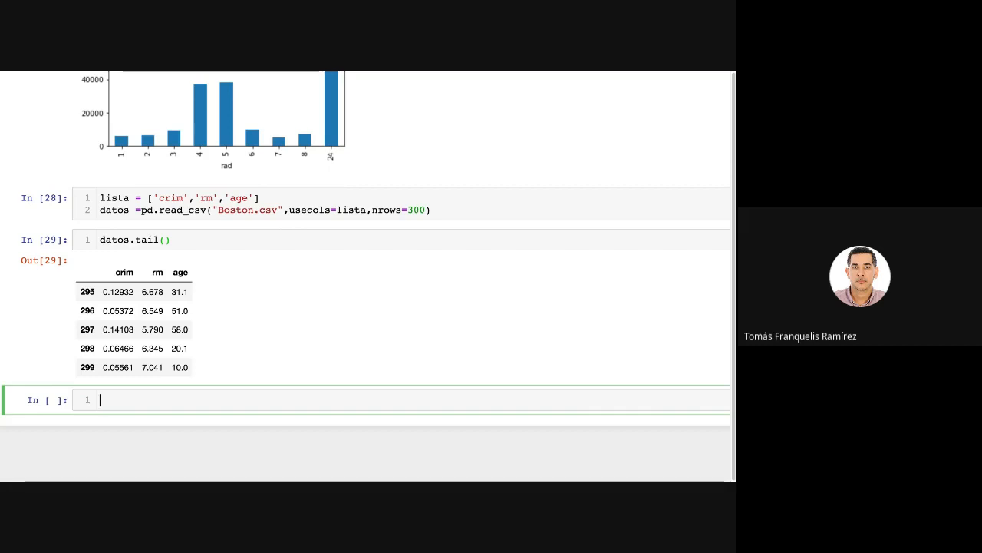
pyautogui.press('Escape')
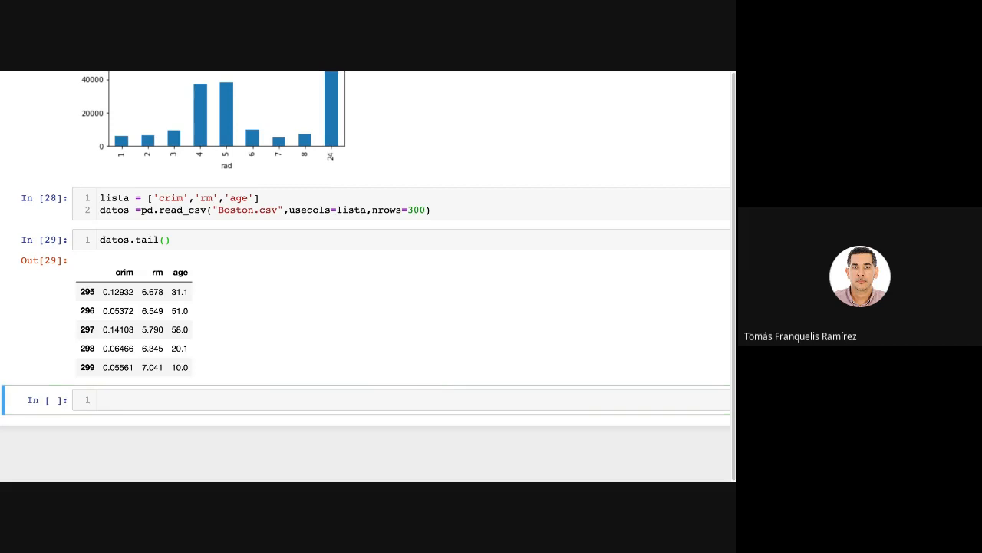
# Begin an import statement in the empty cell with from urllib.request.
pyautogui.press('Return')
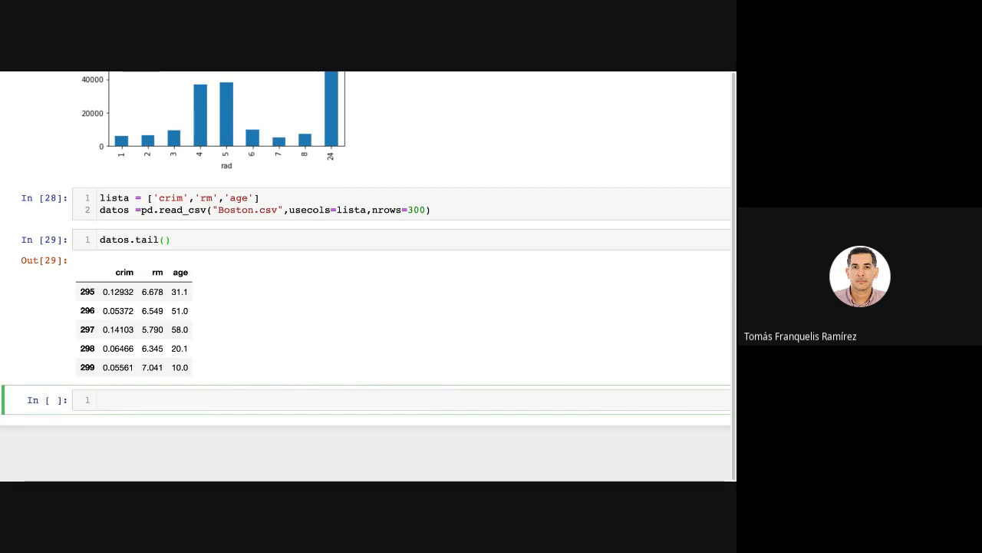
pyautogui.write('from')
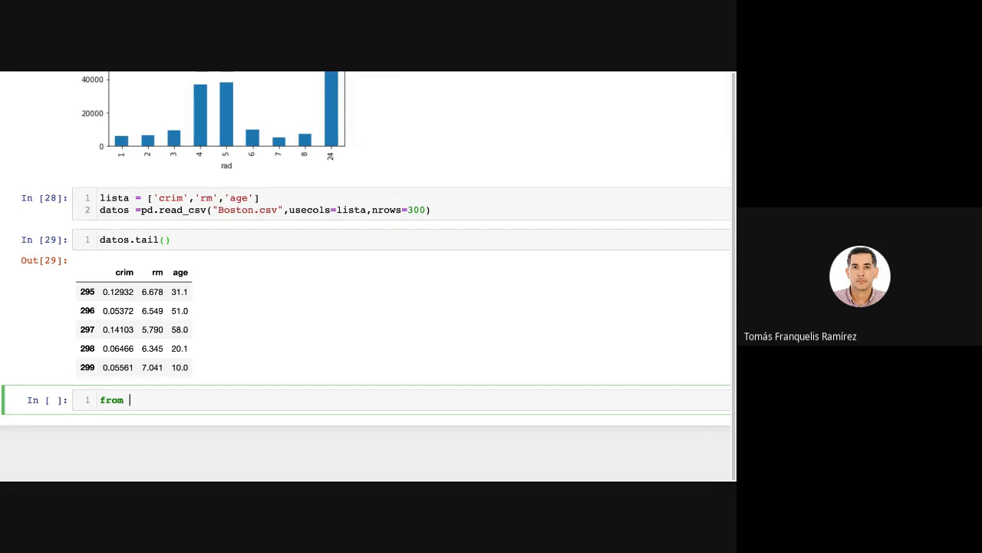
pyautogui.write(' url')
pyautogui.press('Tab')
pyautogui.press('Return')
pyautogui.write('.re')
pyautogui.press('Tab')
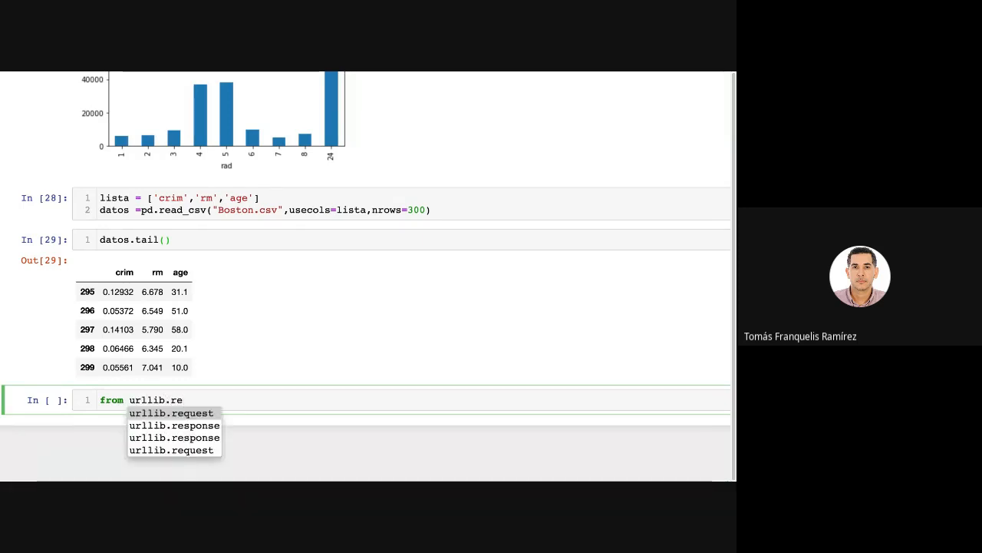
pyautogui.press('Return')
# Complete the statement with import urlretrieve, add a line below, and highlight the import line.
pyautogui.write('impor')
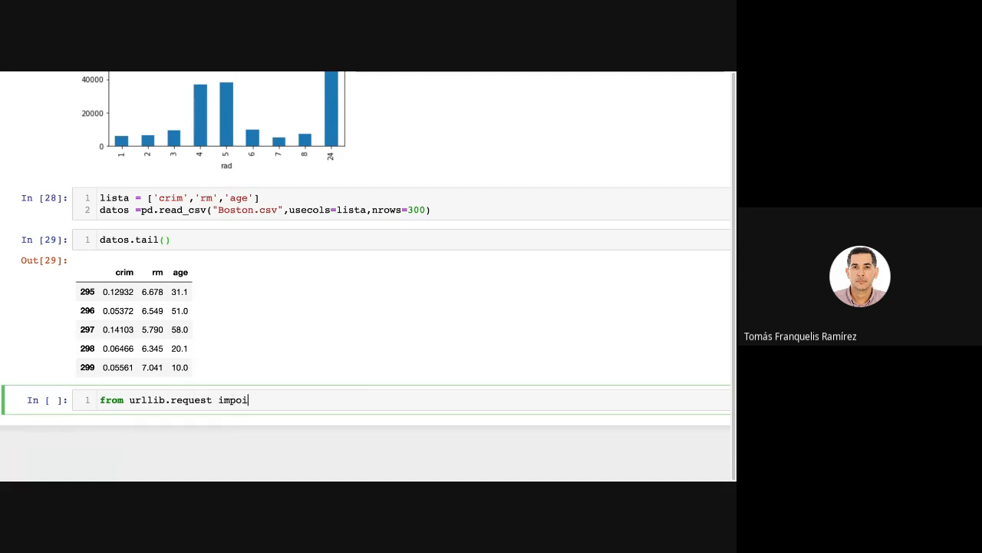
pyautogui.write('t')
pyautogui.press('BackSpace')
pyautogui.press('BackSpace')
pyautogui.press('BackSpace')
pyautogui.write('rt')
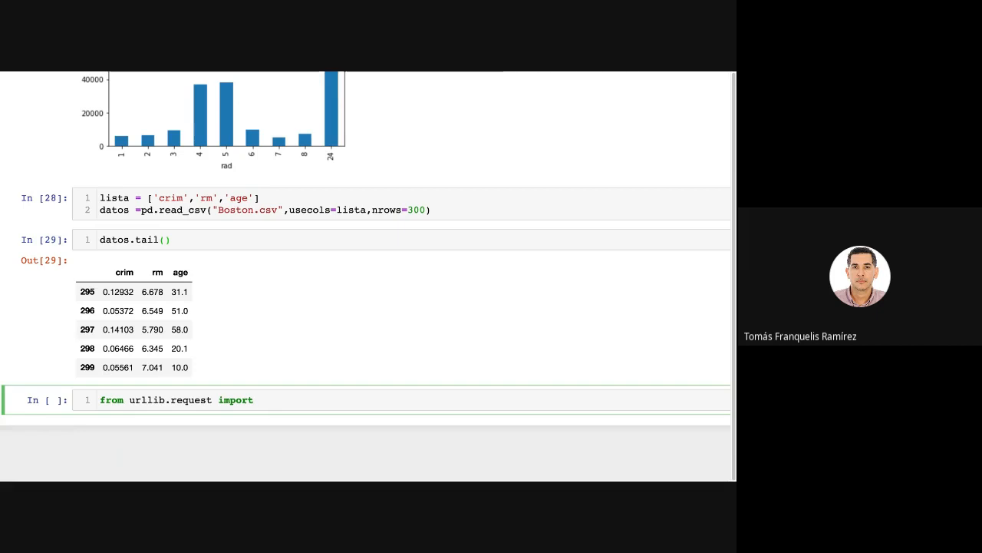
pyautogui.write(' url')
pyautogui.press('Tab')
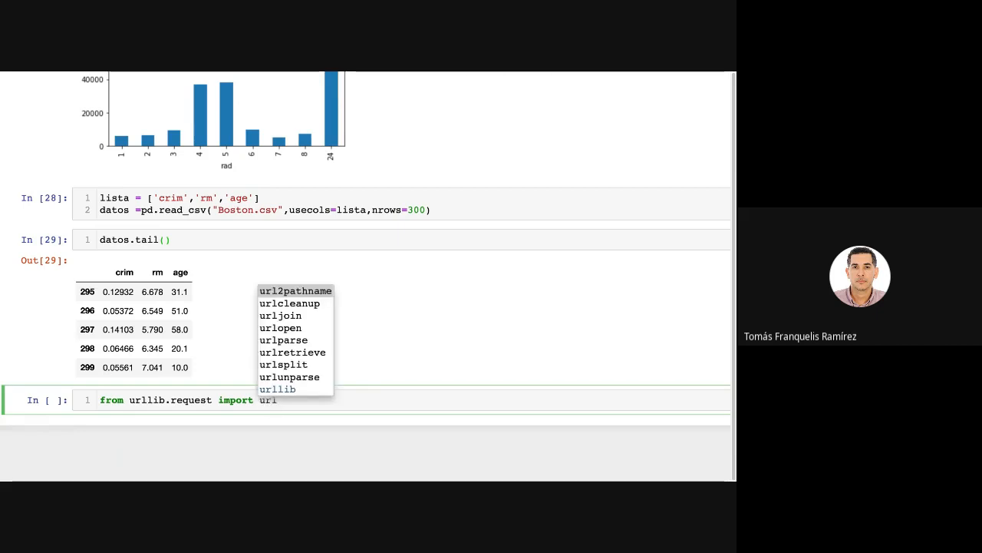
pyautogui.write('re')
pyautogui.press('Return')
pyautogui.press('Return')
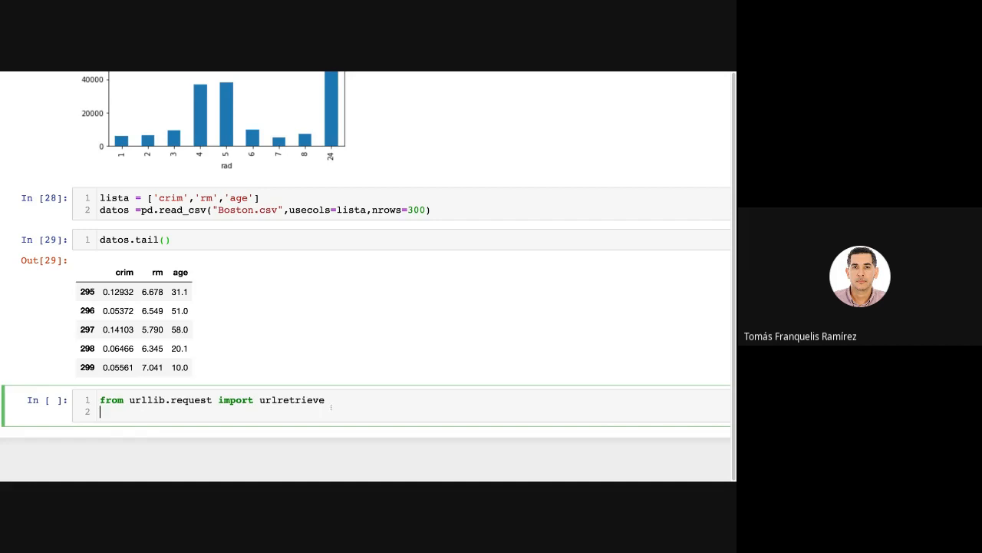
pyautogui.moveTo(329, 403); pyautogui.dragTo(100, 402)
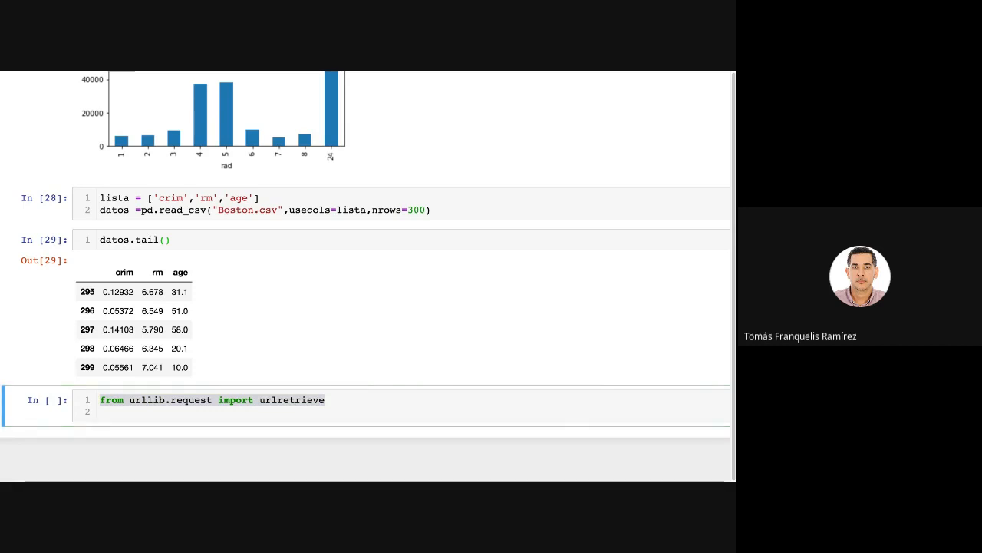
pyautogui.click(348, 404)
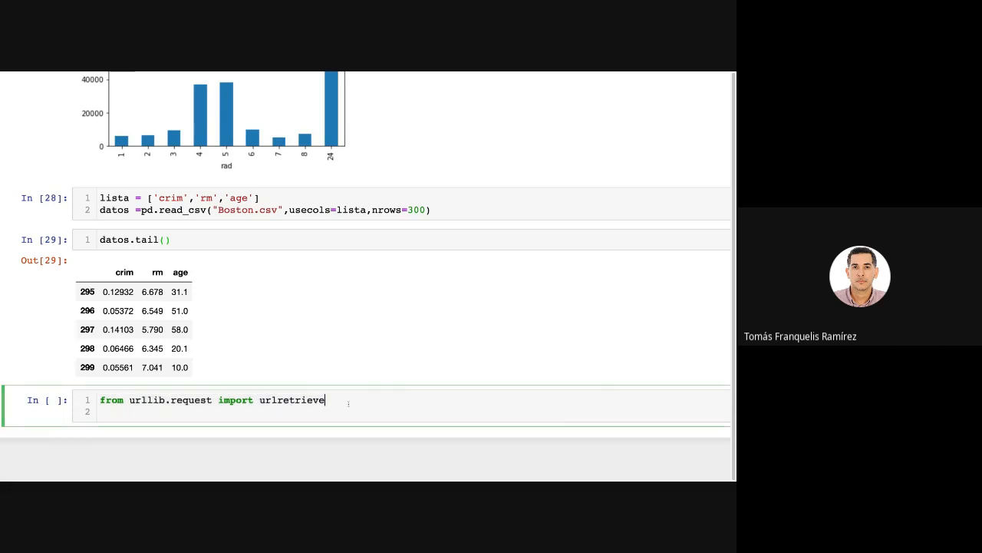
# Add blank lines below the import and paste the pandas read_excel documentation link on line 4.
pyautogui.press('Return')
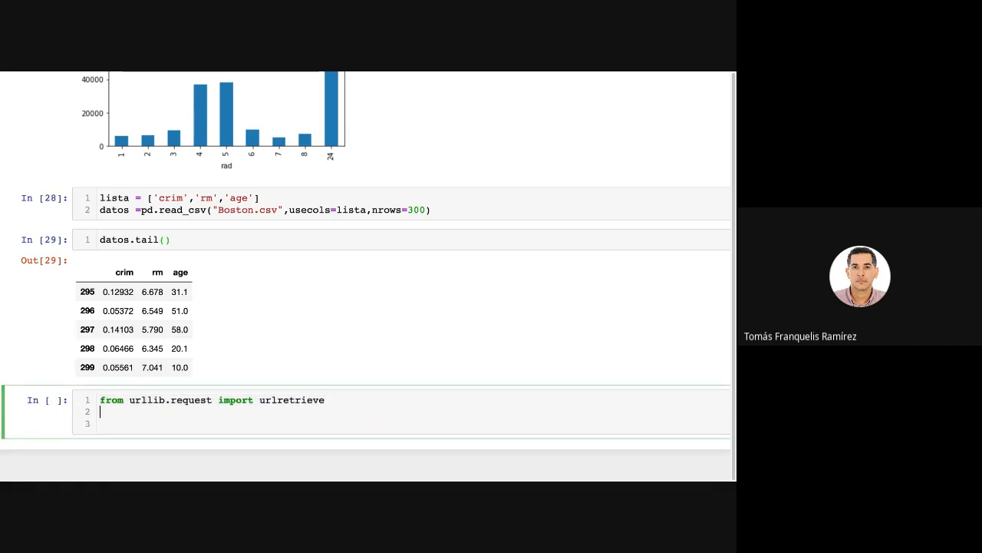
pyautogui.press('Return')
pyautogui.press('Down')
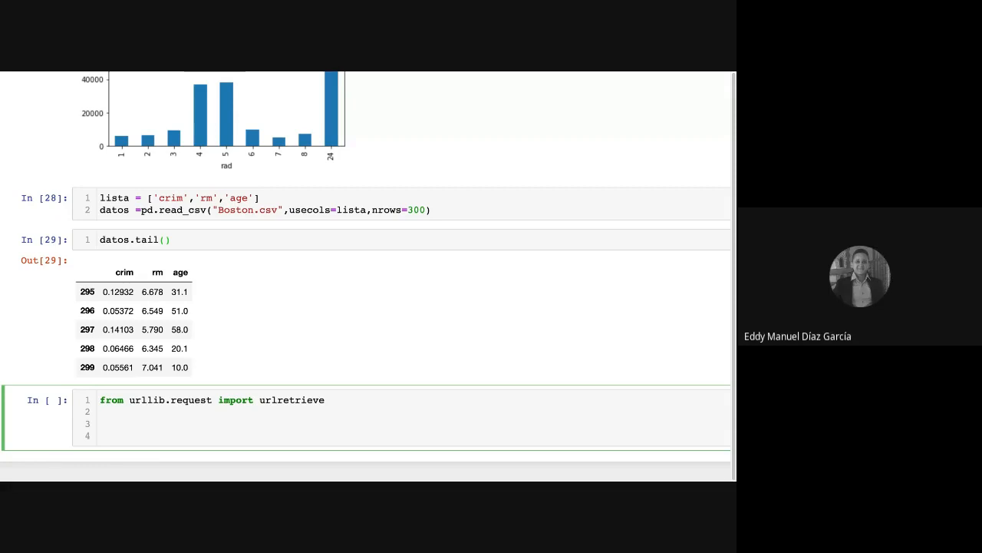
pyautogui.write('https://pandas.pydata.org/docs/reference/api/pandas.read_excel.html')
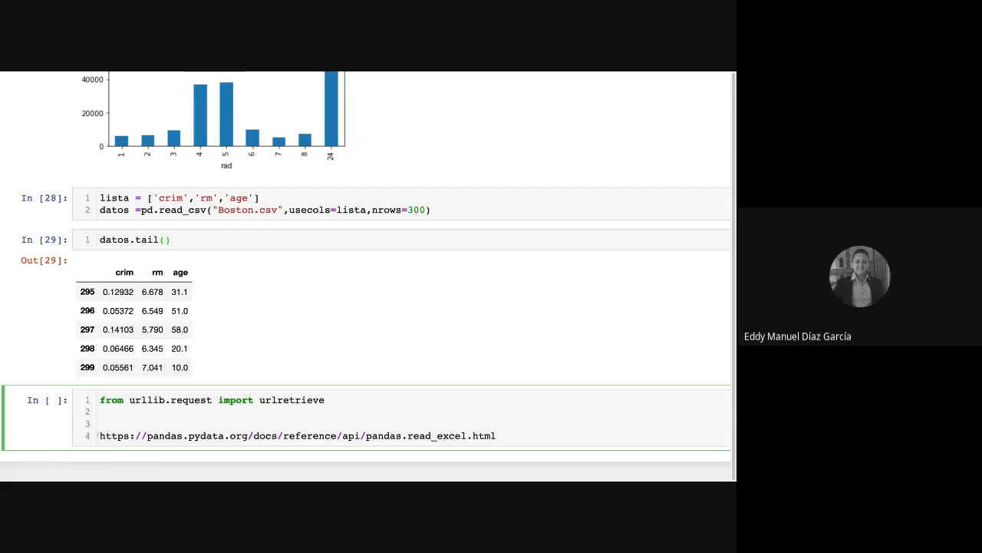
# Assign the pasted link to a variable named url and enclose it in double quotes.
pyautogui.write('URL')
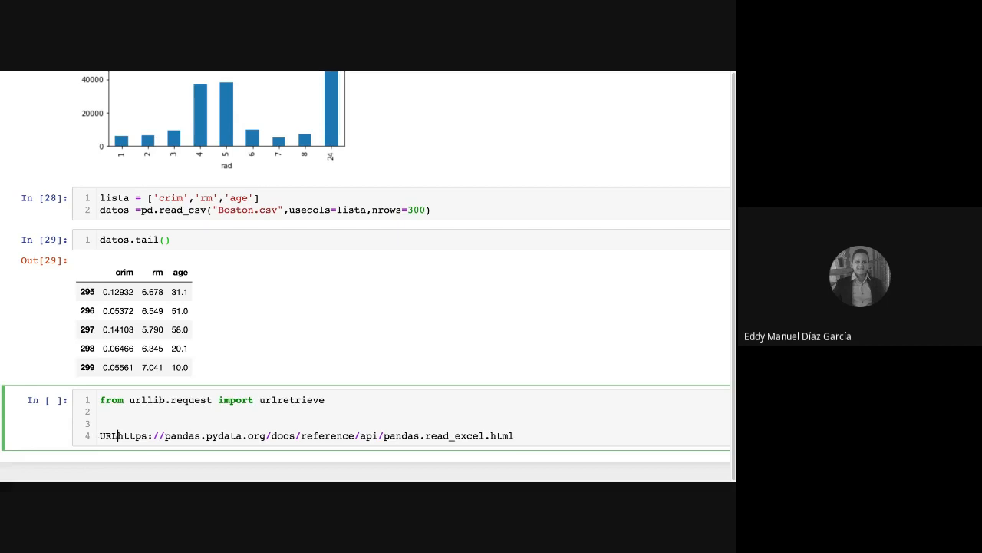
pyautogui.press('BackSpace')
pyautogui.press('BackSpace')
pyautogui.press('BackSpace')
pyautogui.write('u')
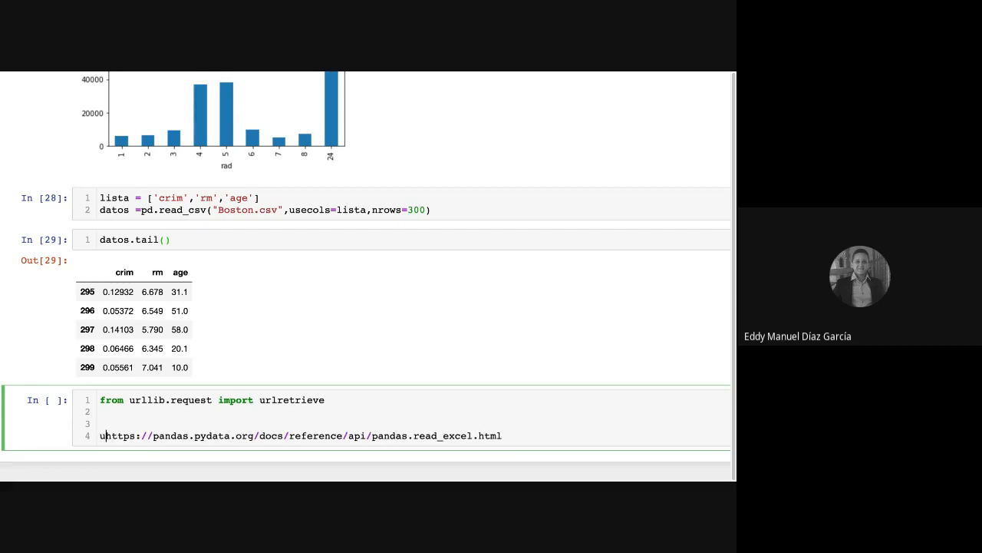
pyautogui.write('r; =')
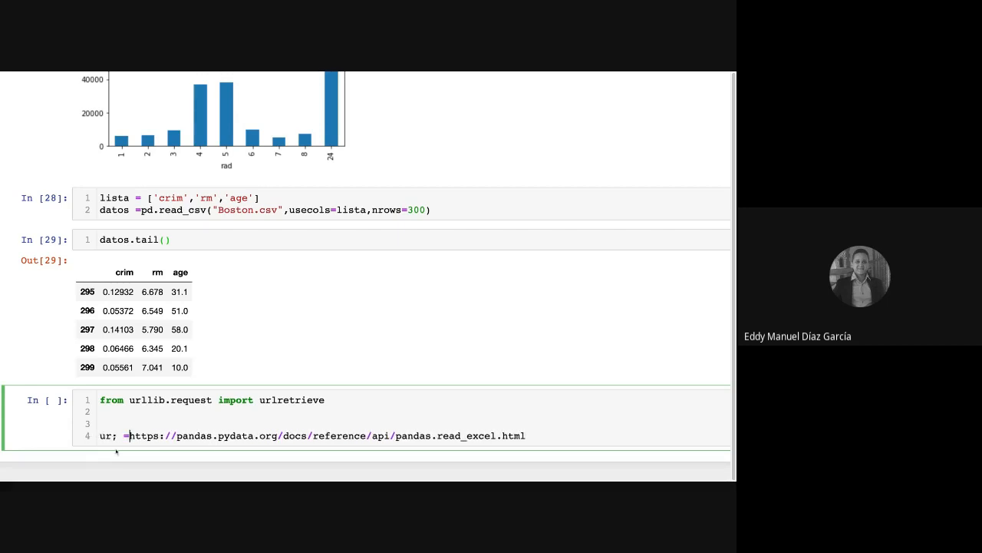
pyautogui.click(118, 435)
pyautogui.press('BackSpace')
pyautogui.write('l')
pyautogui.press('Right')
pyautogui.press('Right')
pyautogui.write('"')
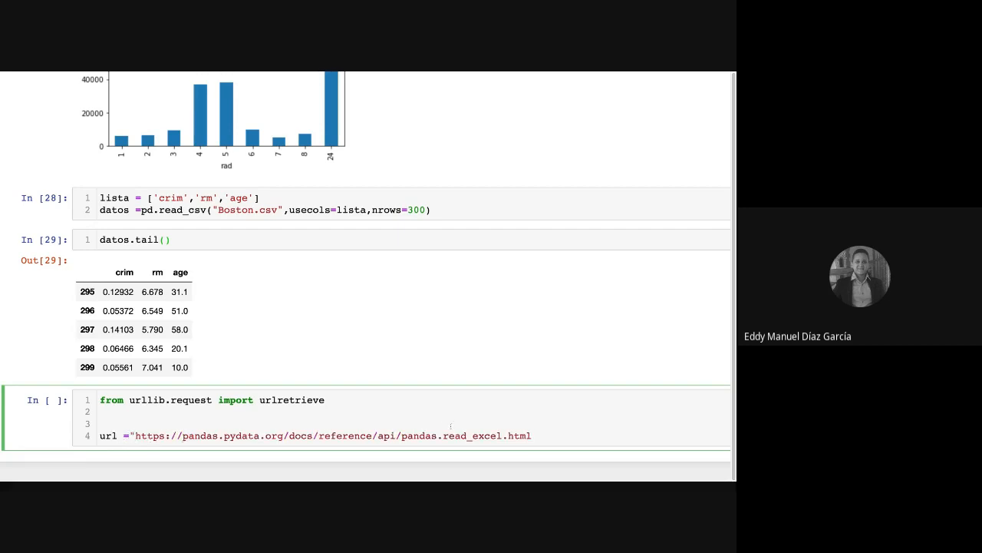
pyautogui.click(544, 435)
pyautogui.write('"')
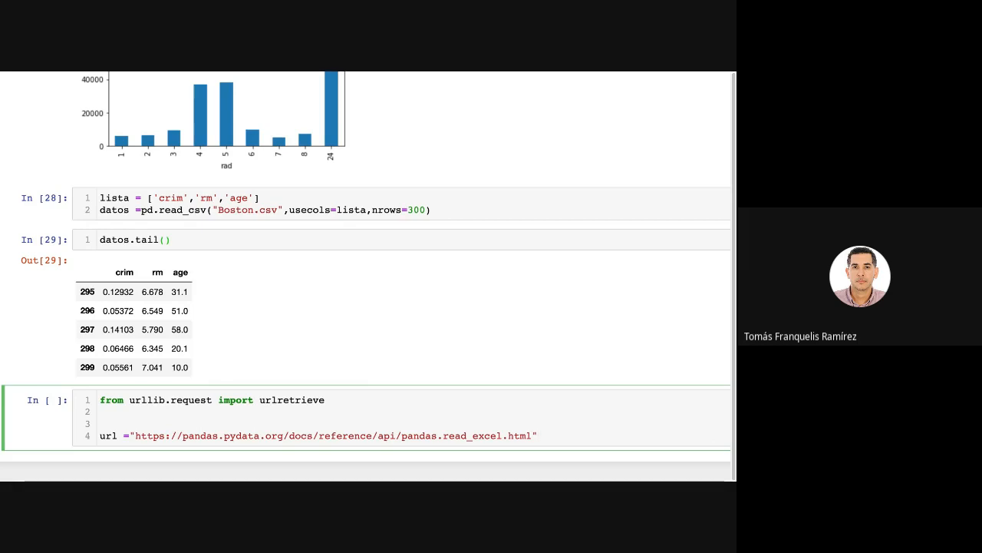
pyautogui.press('Escape')
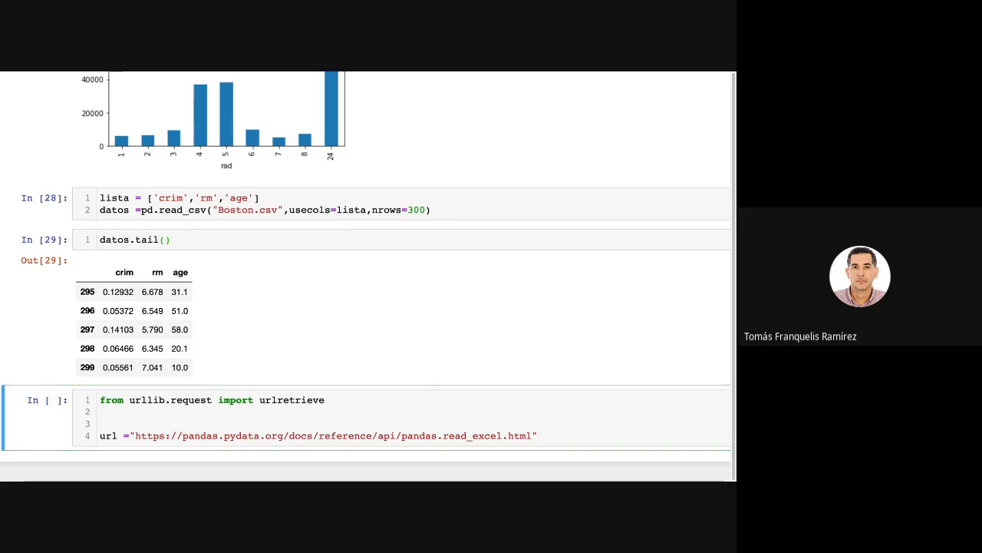
pyautogui.moveTo(540, 436); pyautogui.dragTo(129, 435)
pyautogui.press('BackSpace')
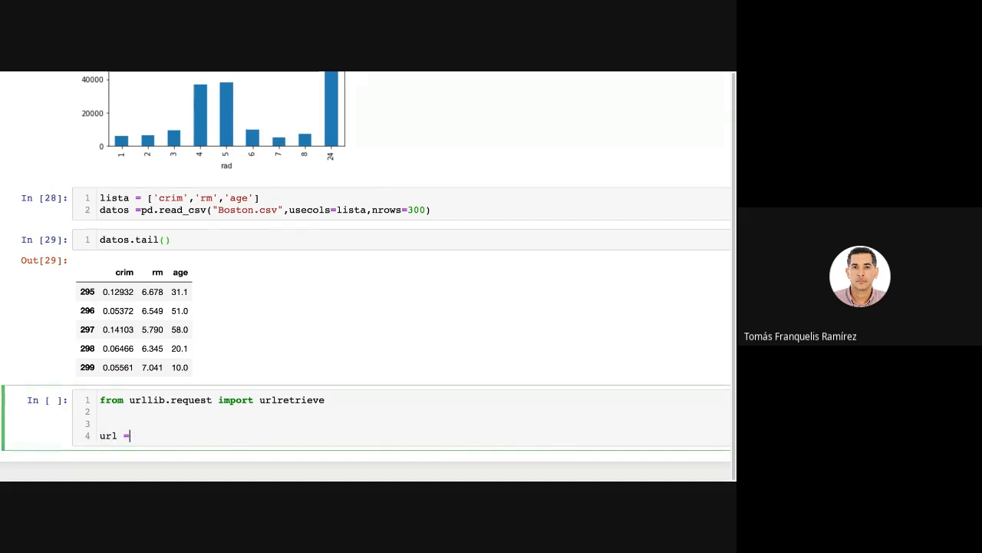
pyautogui.write("url='https://introtomlsampledata.blob.core.windows.net/data/bike-rental/bike-rental-hour.csv'")
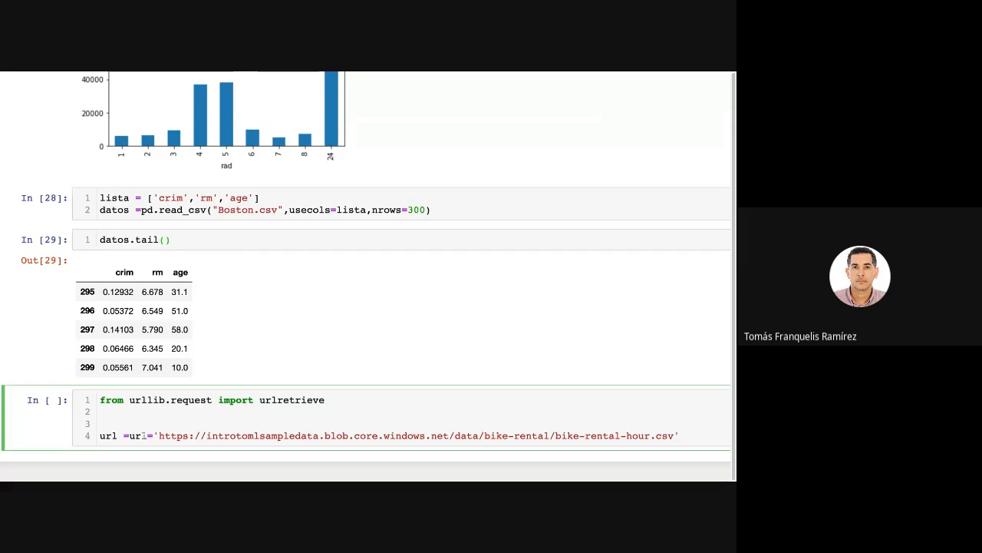
pyautogui.moveTo(147, 436); pyautogui.dragTo(123, 436)
pyautogui.press('BackSpace')
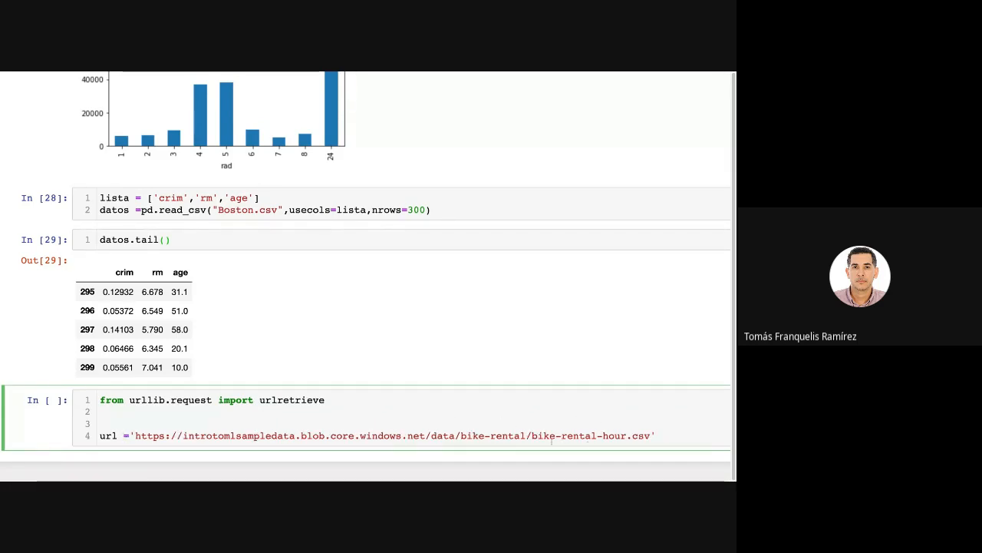
# Mark the file name bike-rental-hour.csv in the link and run the cell.
pyautogui.moveTo(532, 436); pyautogui.dragTo(651, 436)
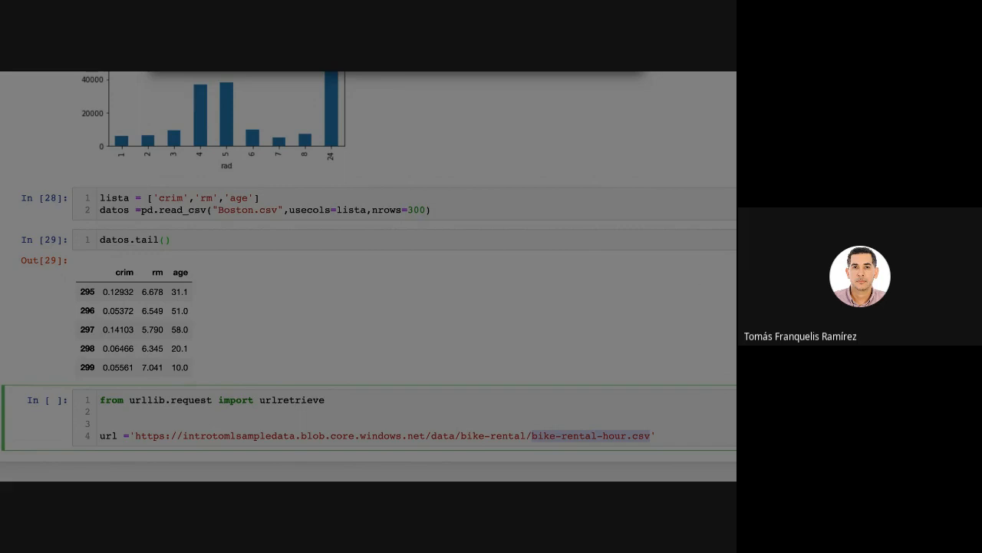
pyautogui.click(319, 347)
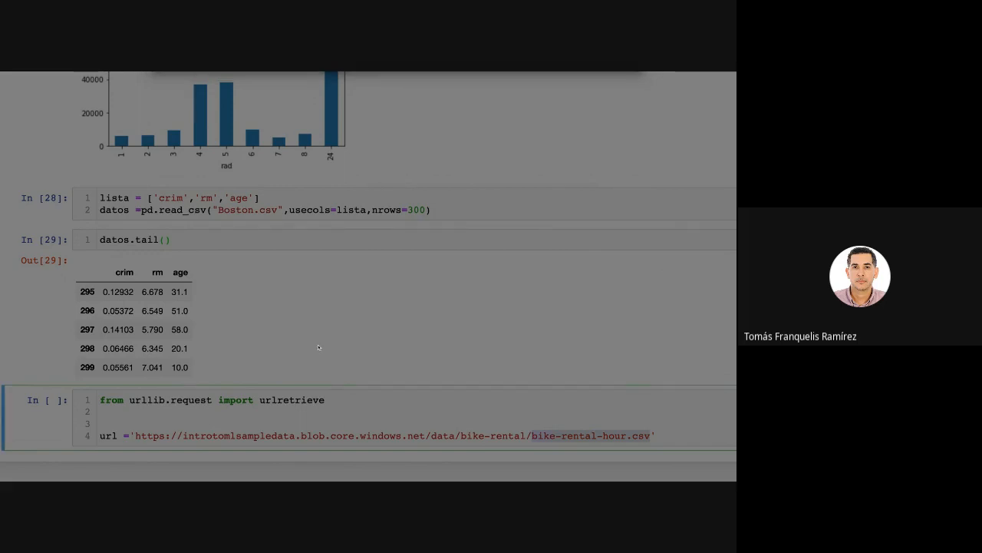
pyautogui.scroll(1, 422, 392)
pyautogui.click(667, 440)
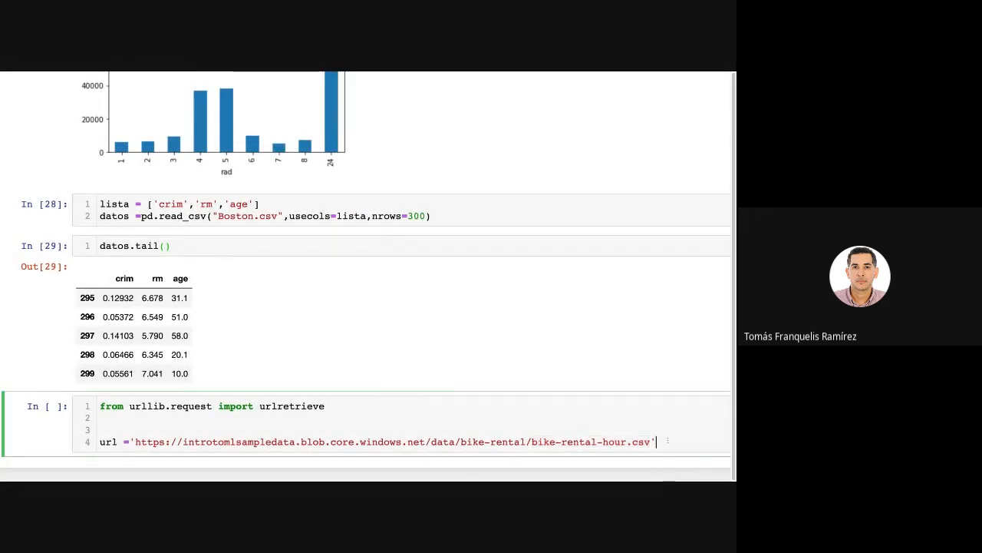
pyautogui.hotkey('shift', 'Return')
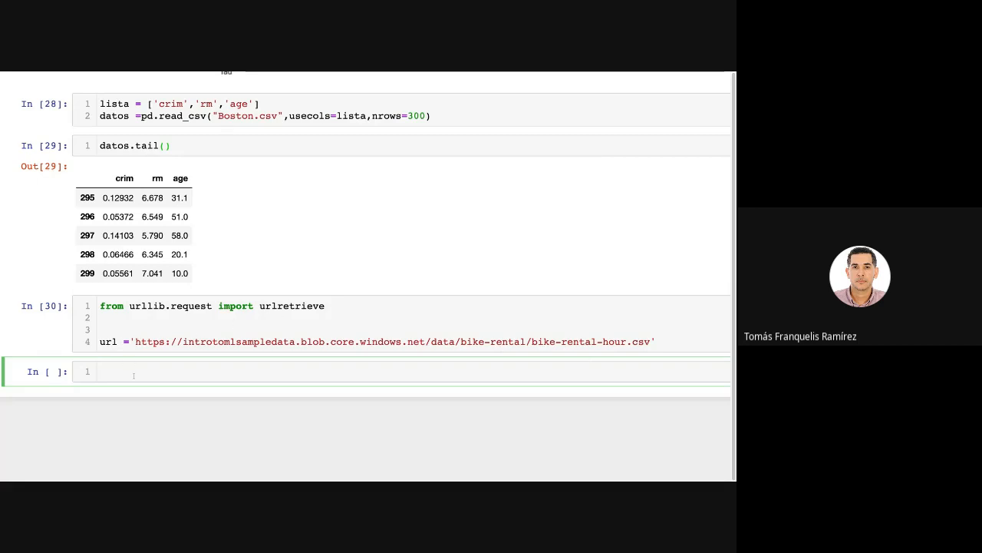
# Run type(url) in the new cell to check the variable's data type.
pyautogui.write('type')
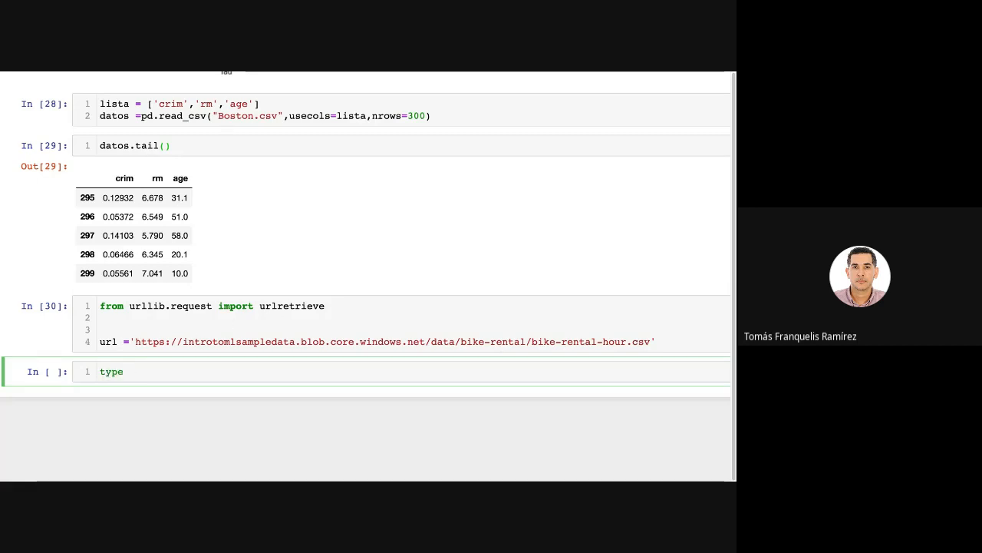
pyautogui.write('(url')
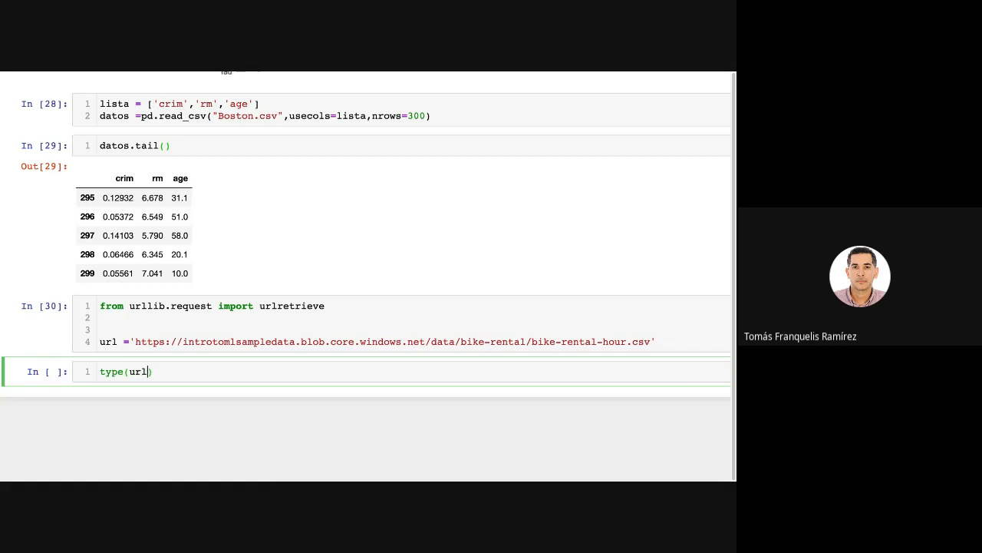
pyautogui.hotkey('shift', 'Return')
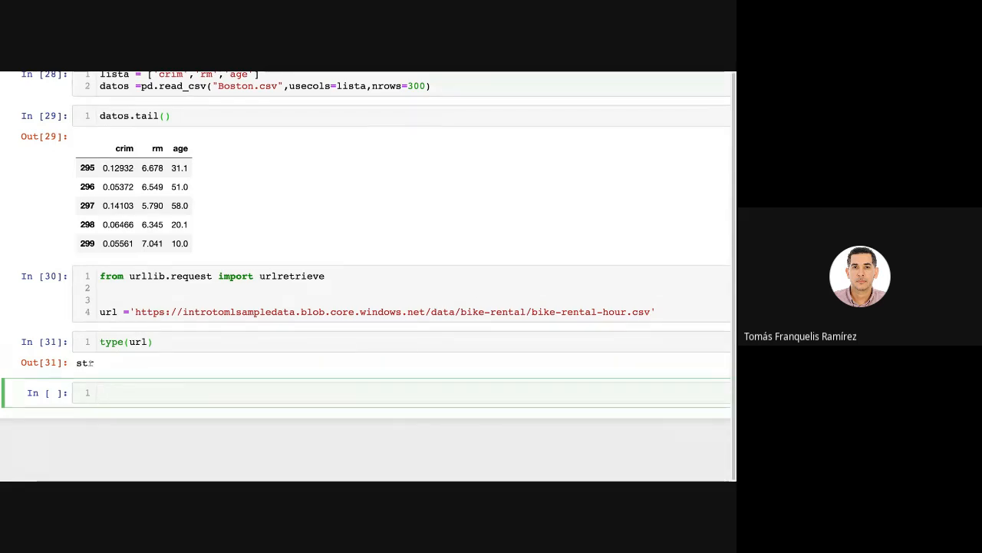
# Add a urlretrieve() call on a new line below the url assignment, reusing the imported function's name.
pyautogui.click(677, 312)
pyautogui.press('Return')
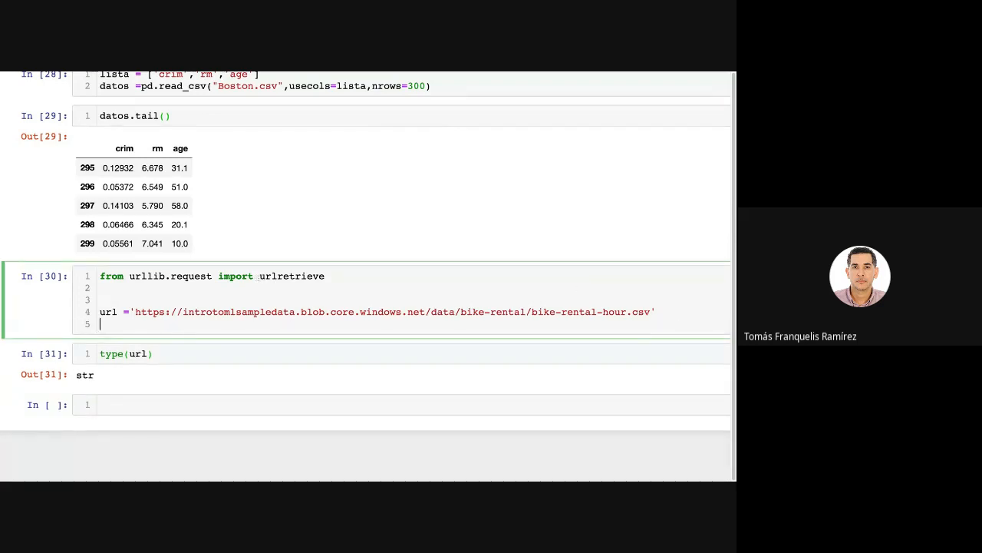
pyautogui.moveTo(259, 275); pyautogui.dragTo(326, 276)
pyautogui.hotkey('ctrl', 'c')
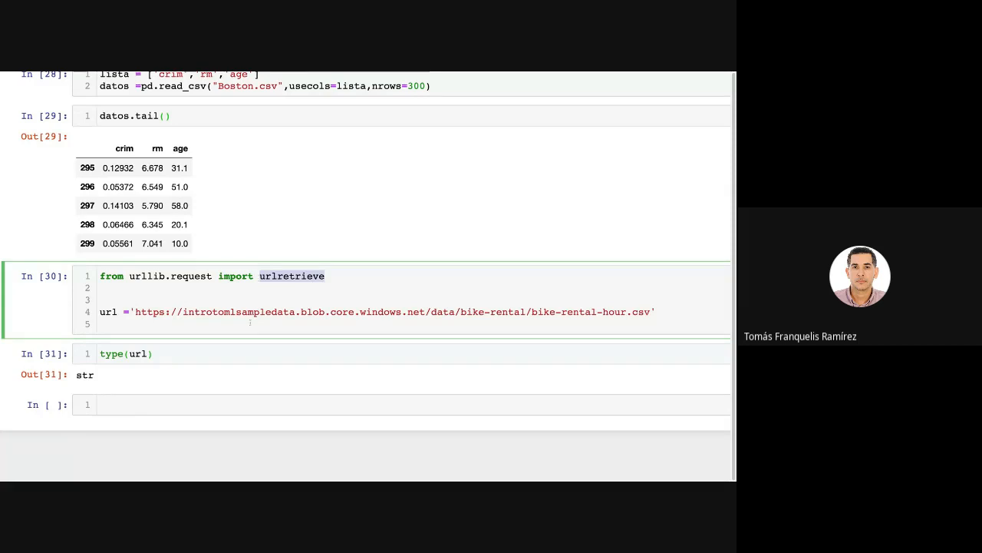
pyautogui.click(138, 324)
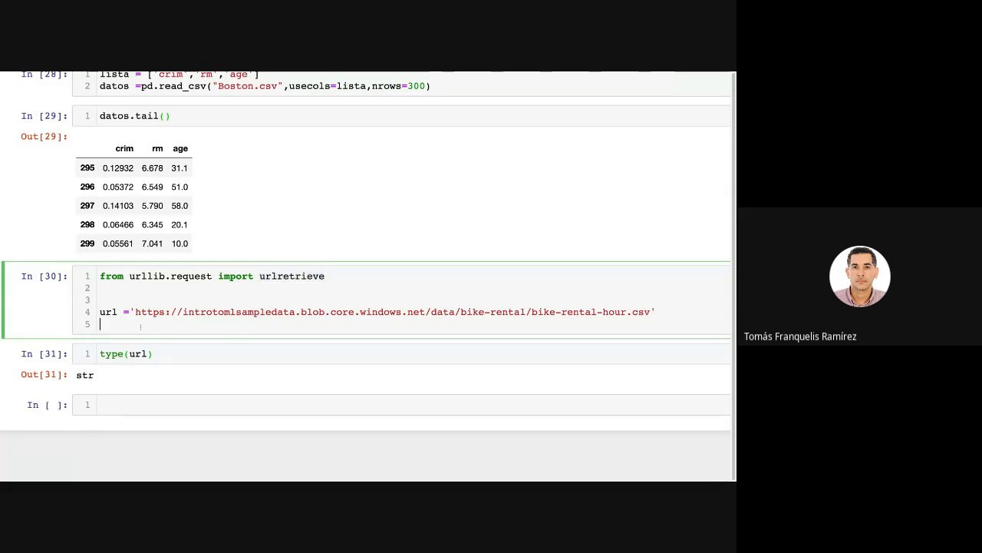
pyautogui.hotkey('ctrl', 'v')
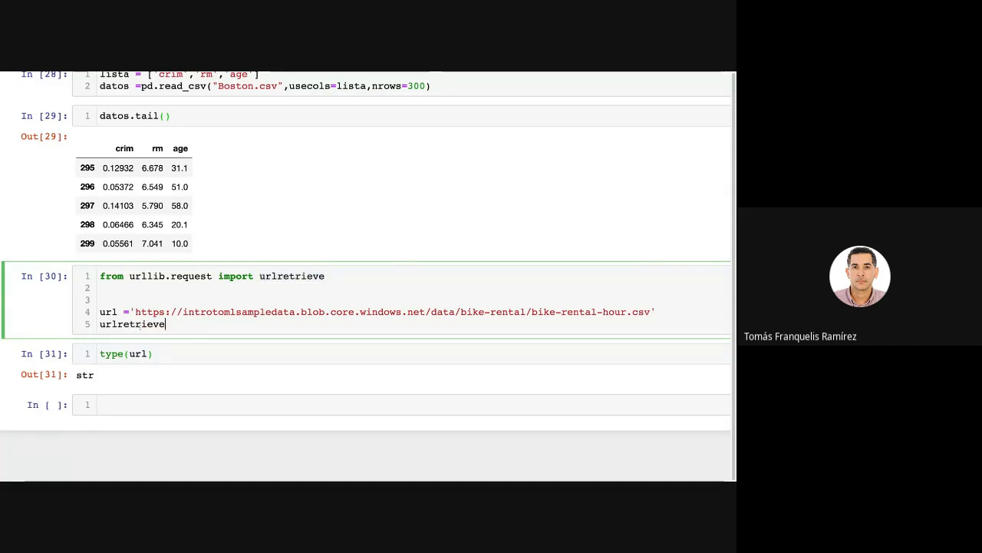
pyautogui.write('(')
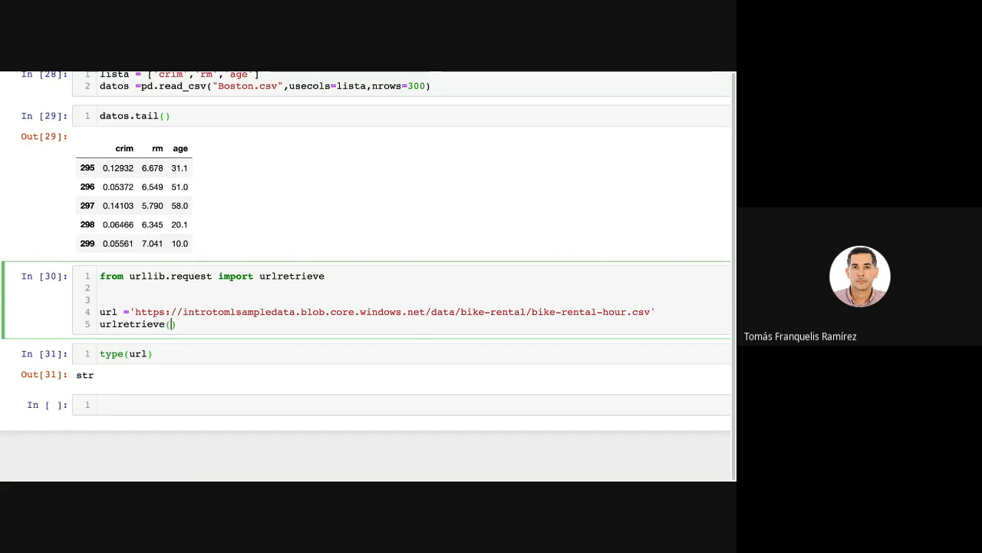
pyautogui.write('url')
# Pass url as the first argument of the urlretrieve() call.
pyautogui.press('BackSpace')
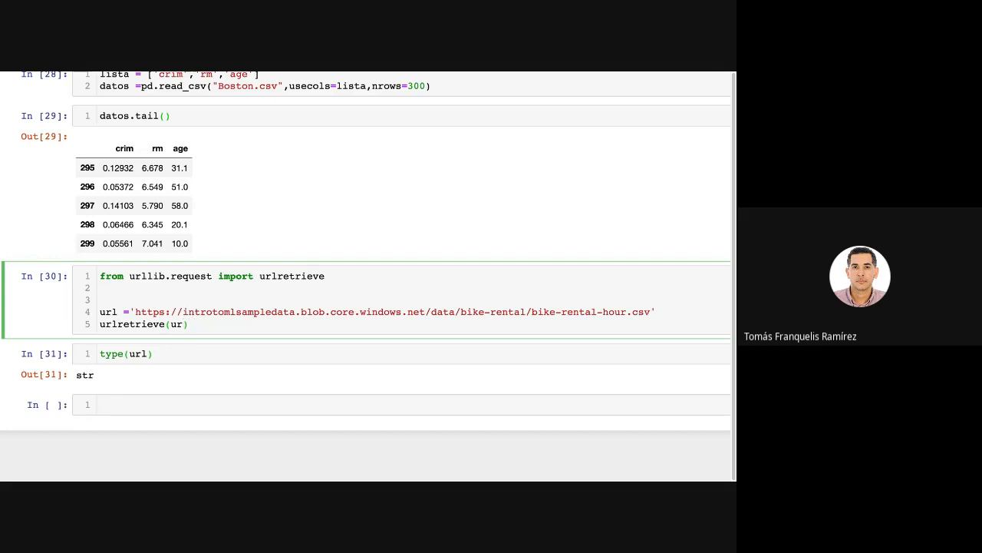
pyautogui.write('l,')
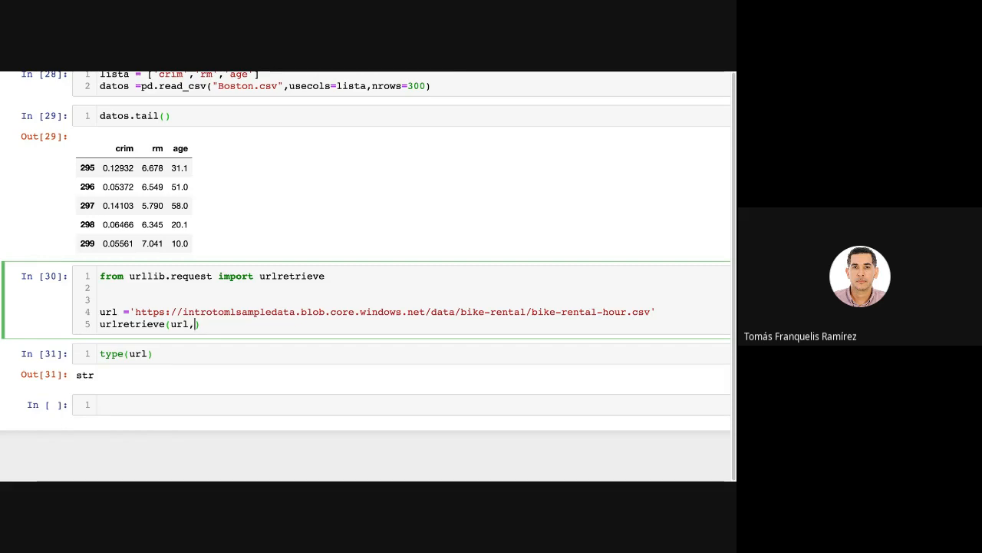
# Add "bici.csv" as the second argument of urlretrieve() and run the cell to download the file.
pyautogui.write('bici')
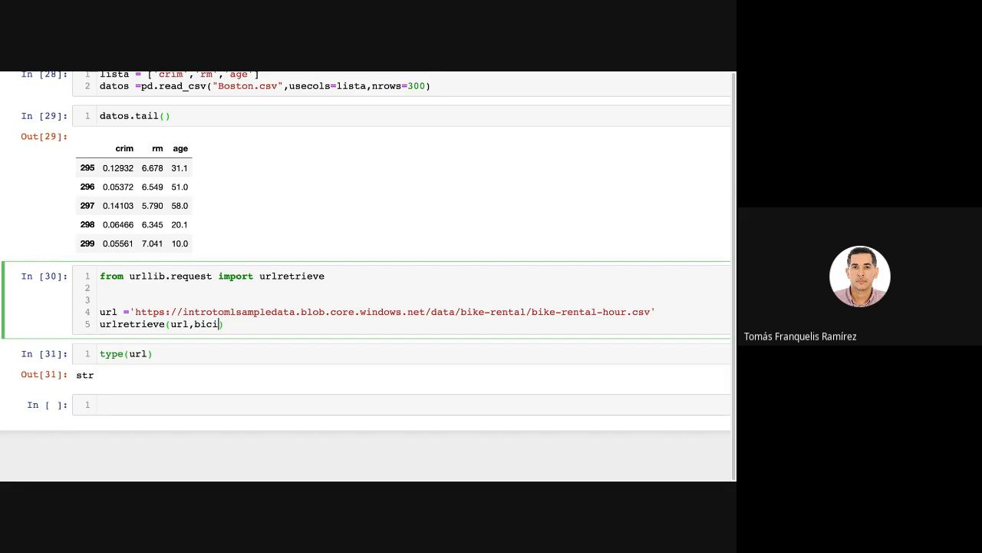
pyautogui.press('BackSpace')
pyautogui.press('BackSpace')
pyautogui.press('BackSpace')
pyautogui.press('BackSpace')
pyautogui.write('"')
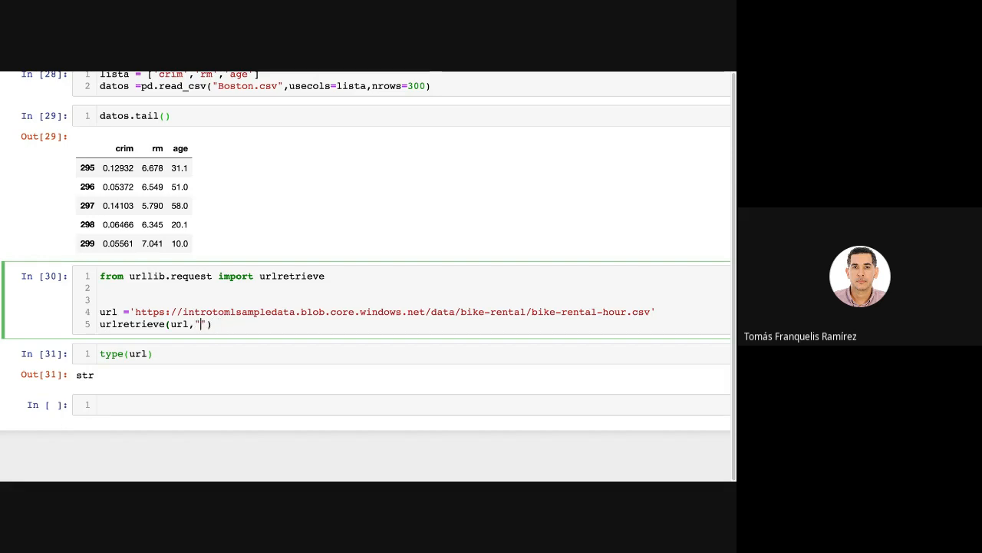
pyautogui.write('bici.csv')
pyautogui.hotkey('shift', 'Return')
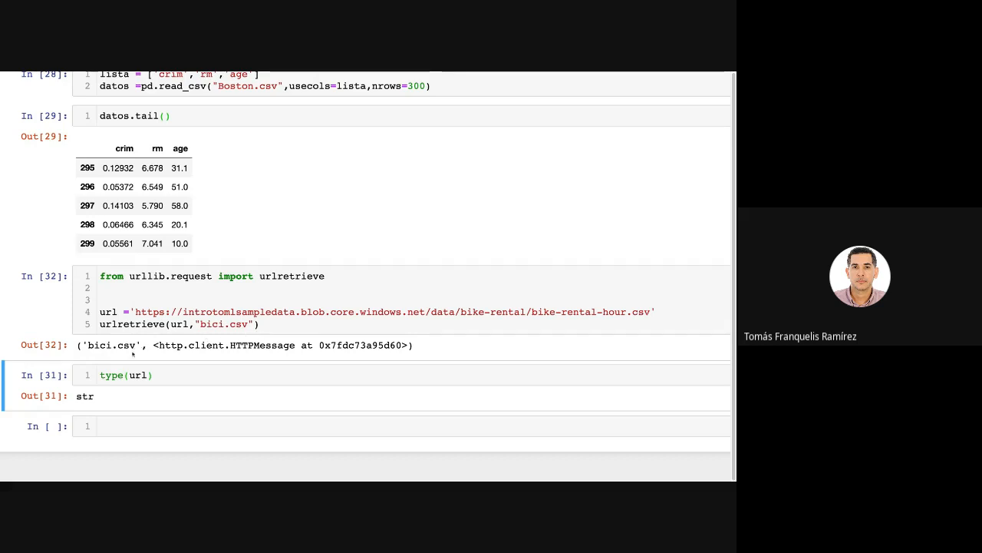
# Mark bike-rental-hour.csv in the link and the local file name bici.csv in the urlretrieve call to compare them.
pyautogui.doubleClick(135, 345)
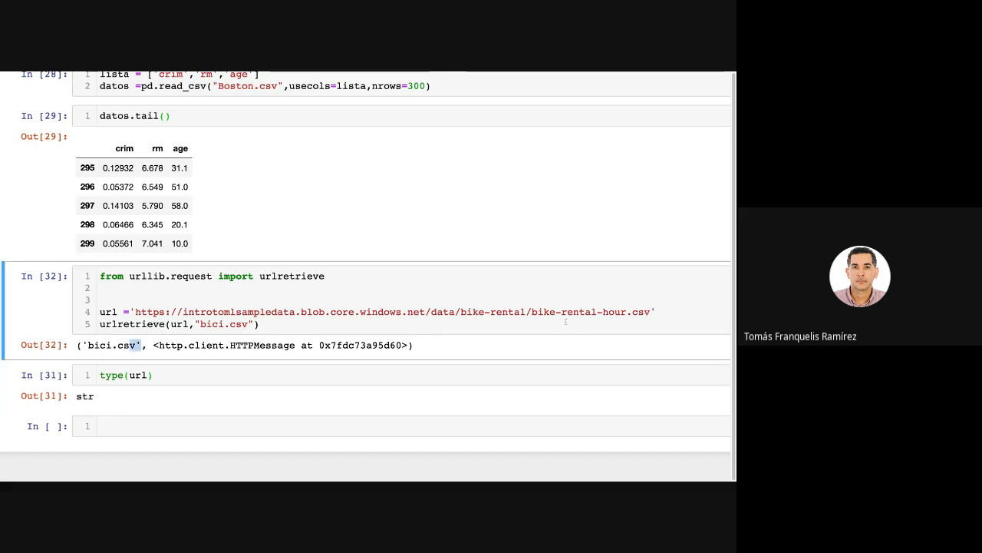
pyautogui.click(639, 312)
pyautogui.moveTo(532, 311); pyautogui.dragTo(657, 312)
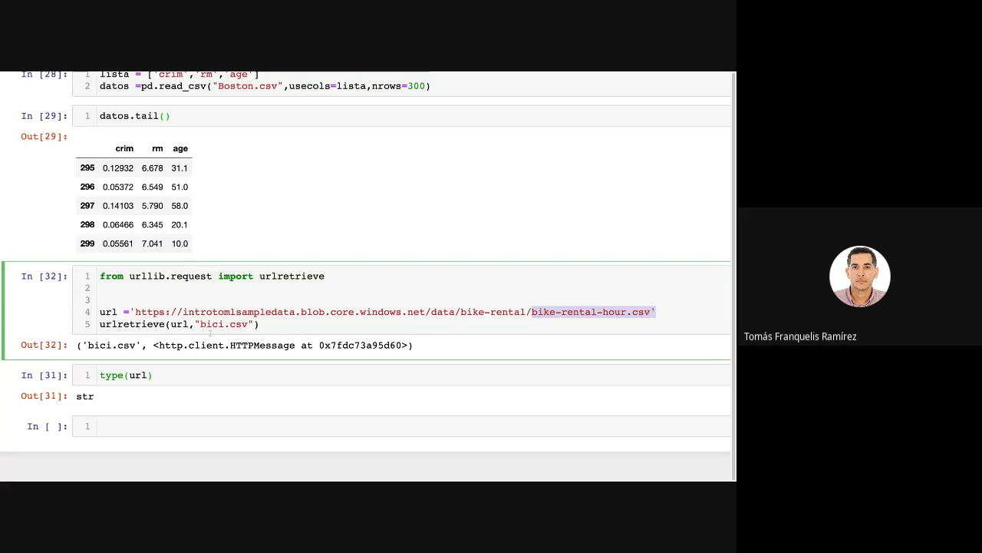
pyautogui.moveTo(199, 324); pyautogui.dragTo(248, 324)
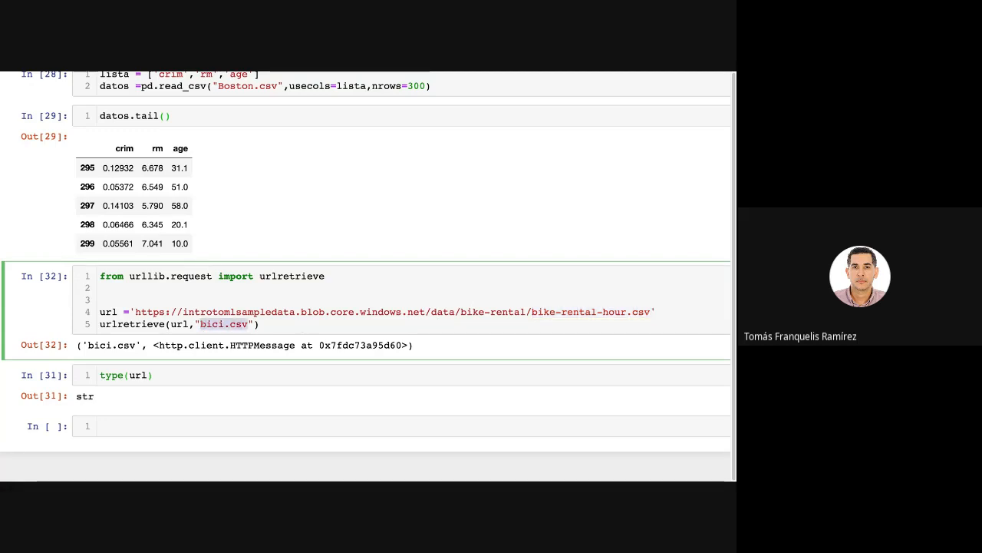
# Replace type(url) with datos = pd.read_csv("bici.csv") and run the cell.
pyautogui.moveTo(164, 376); pyautogui.dragTo(78, 374)
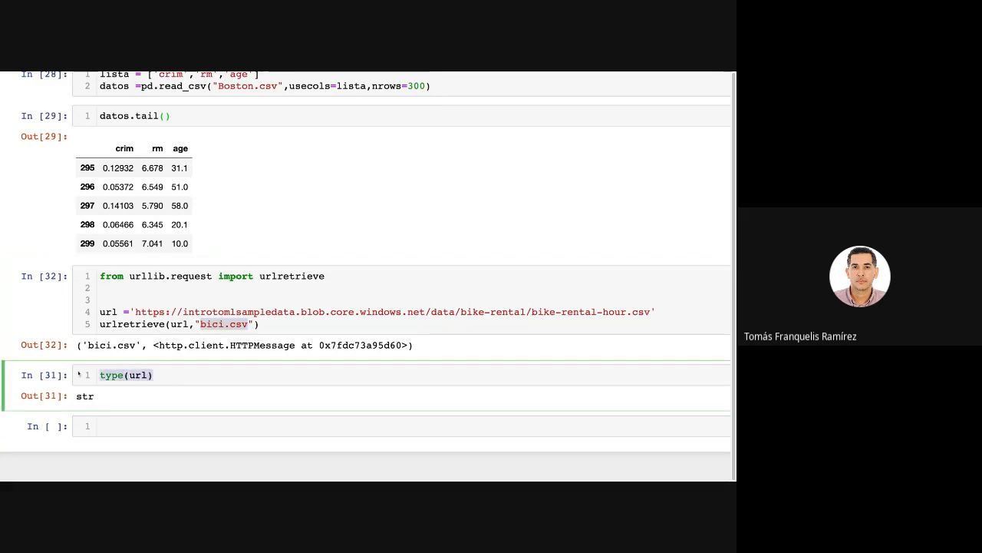
pyautogui.write('datr')
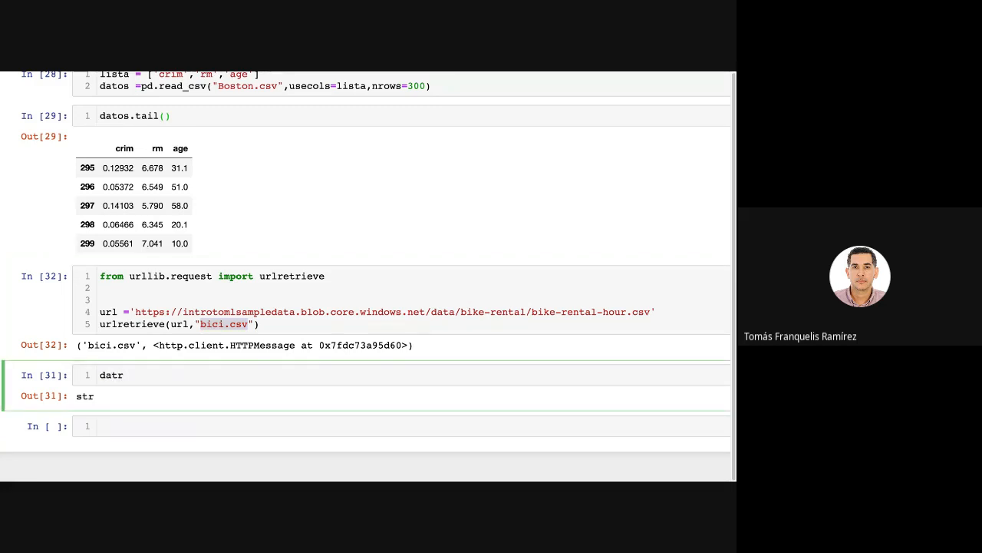
pyautogui.press('BackSpace')
pyautogui.write('os = pd.re')
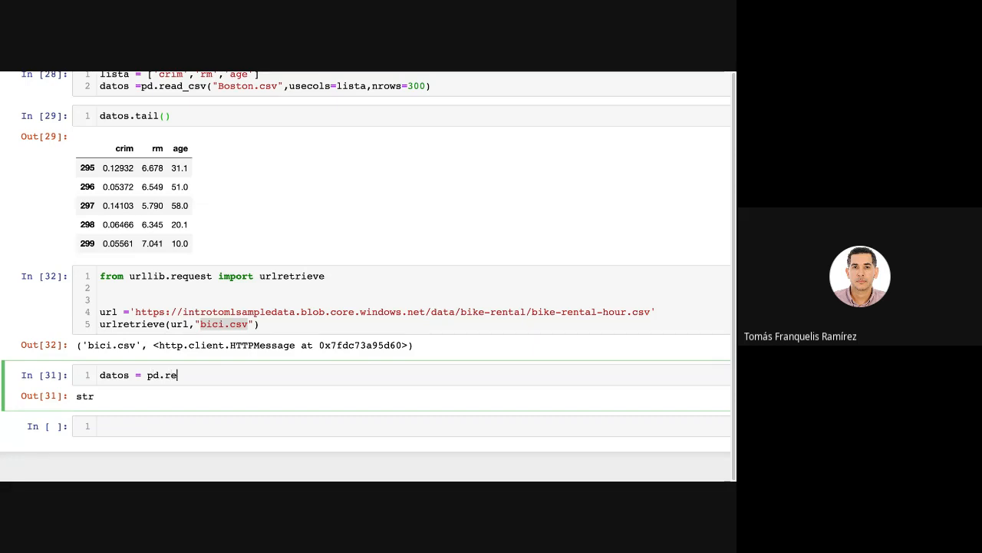
pyautogui.press('Tab')
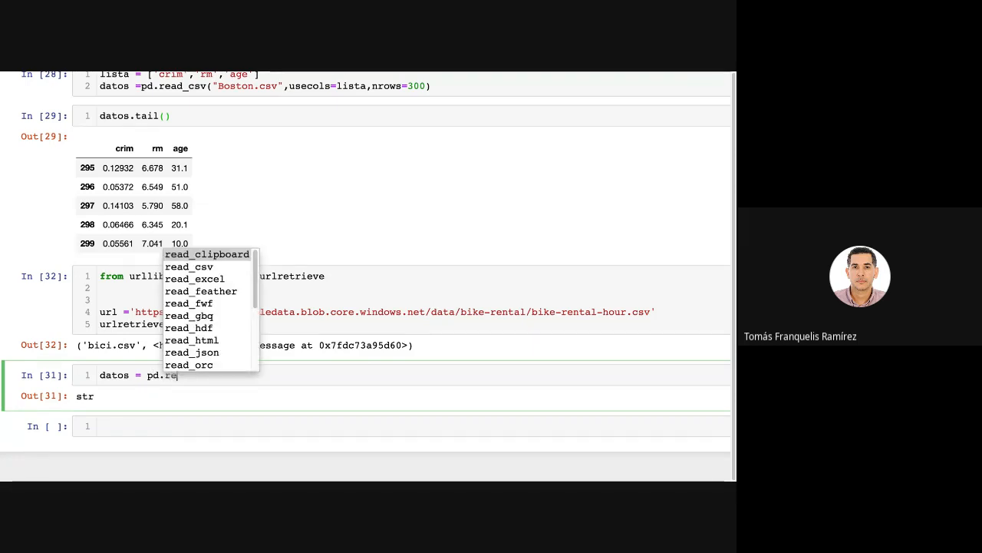
pyautogui.press('Down')
pyautogui.press('Return')
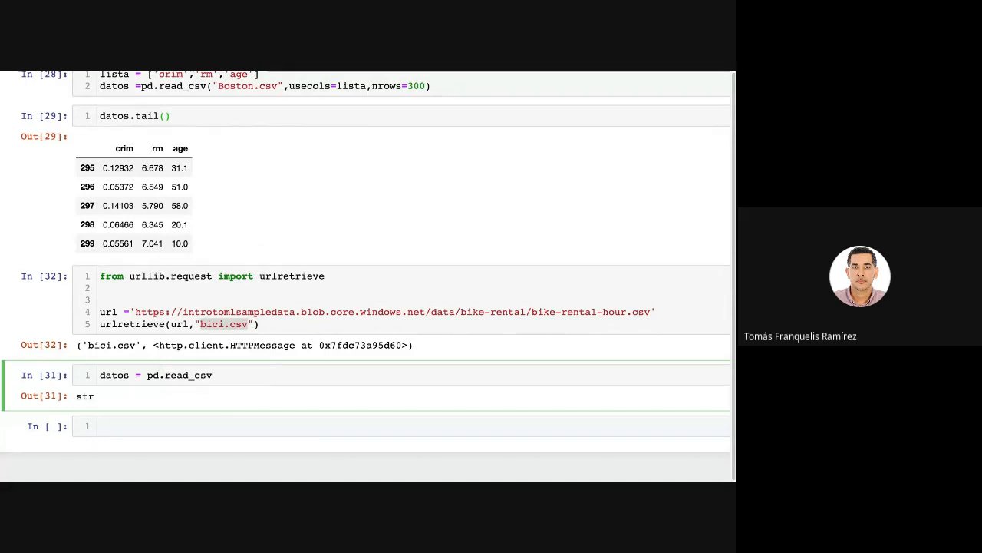
pyautogui.write('("')
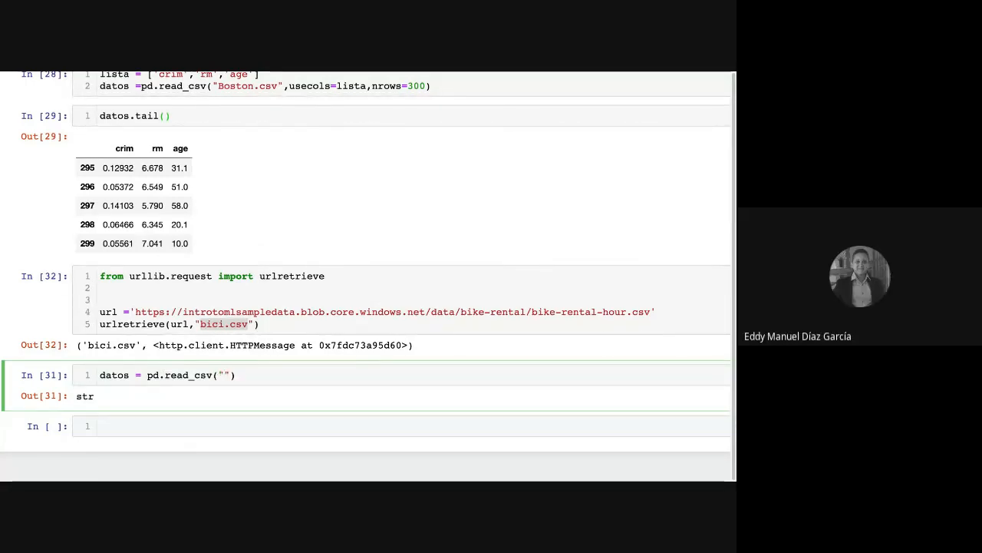
pyautogui.write('bici.csv')
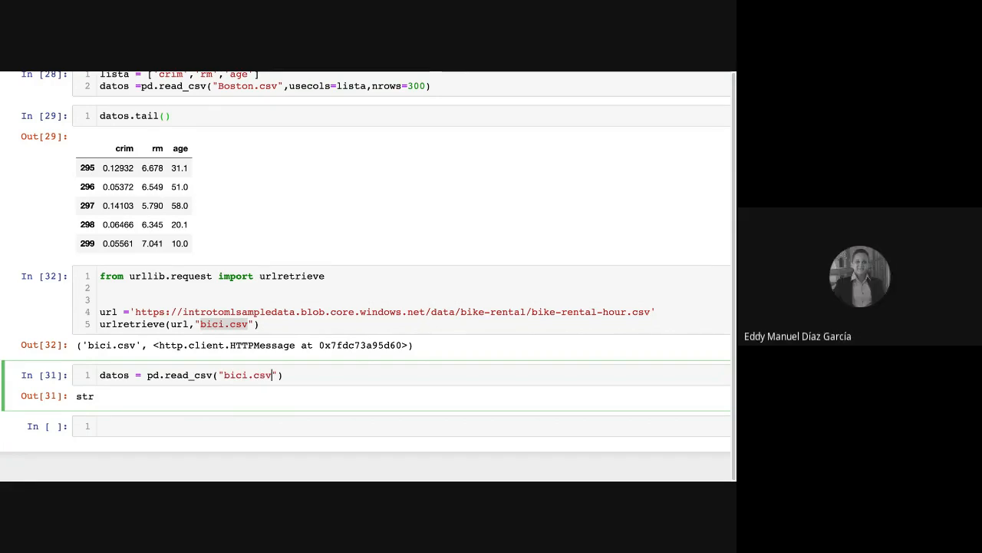
pyautogui.hotkey('shift', 'Return')
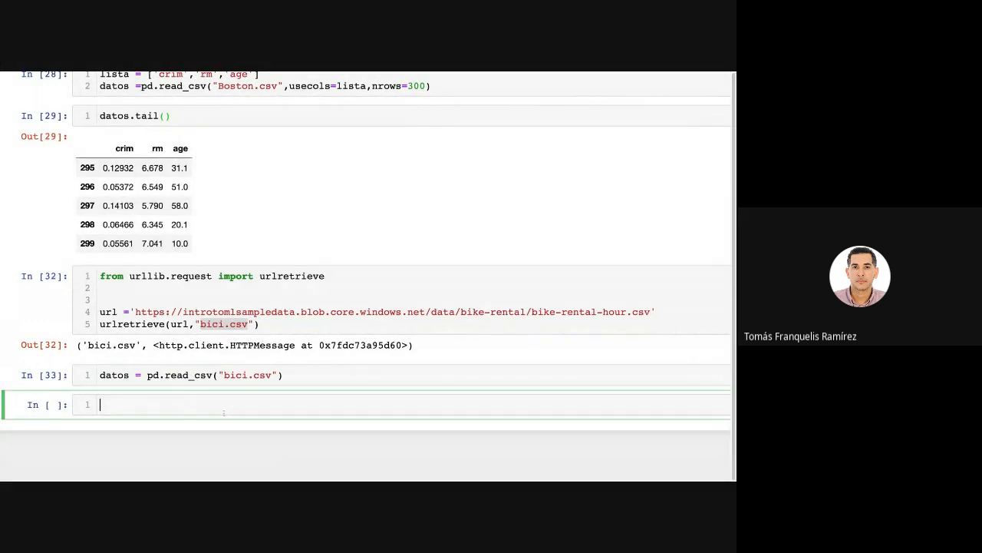
pyautogui.write('datos.cs')
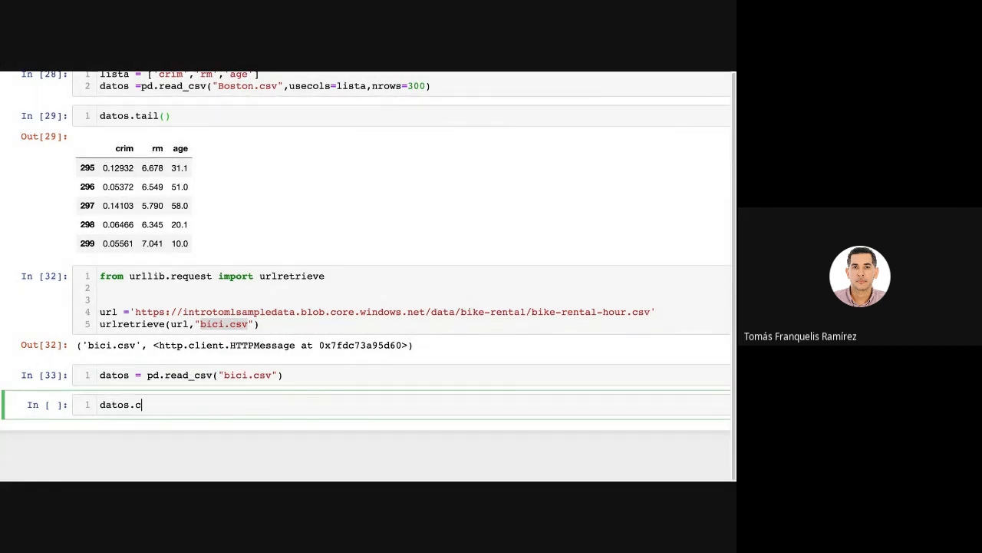
pyautogui.press('BackSpace')
pyautogui.press('BackSpace')
pyautogui.press('BackSpace')
pyautogui.press('BackSpace')
pyautogui.press('BackSpace')
pyautogui.press('BackSpace')
pyautogui.press('BackSpace')
pyautogui.press('BackSpace')
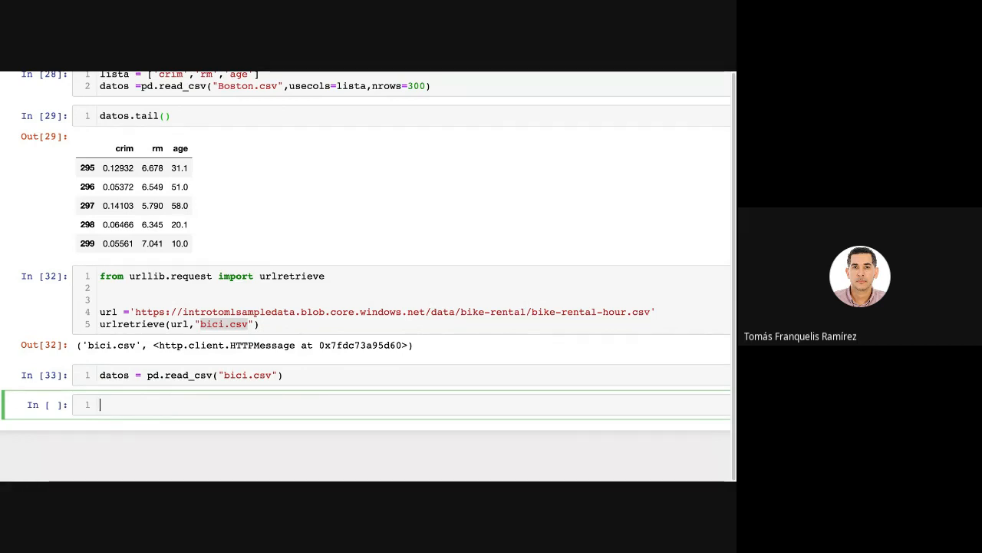
# Run datos.head() in the new cell to show the first rows of the bike-rental data.
pyautogui.write('da')
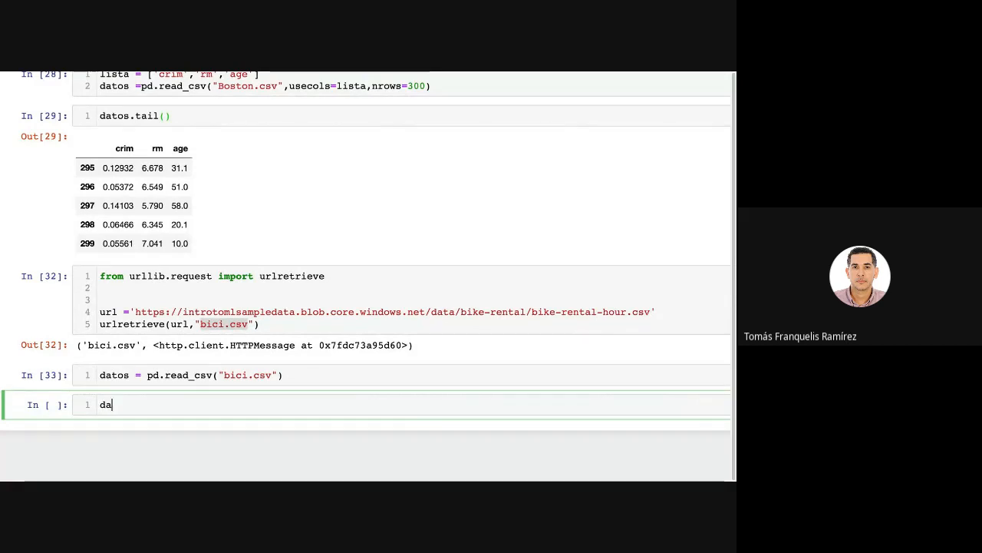
pyautogui.write('tos.head()')
pyautogui.hotkey('shift', 'Return')
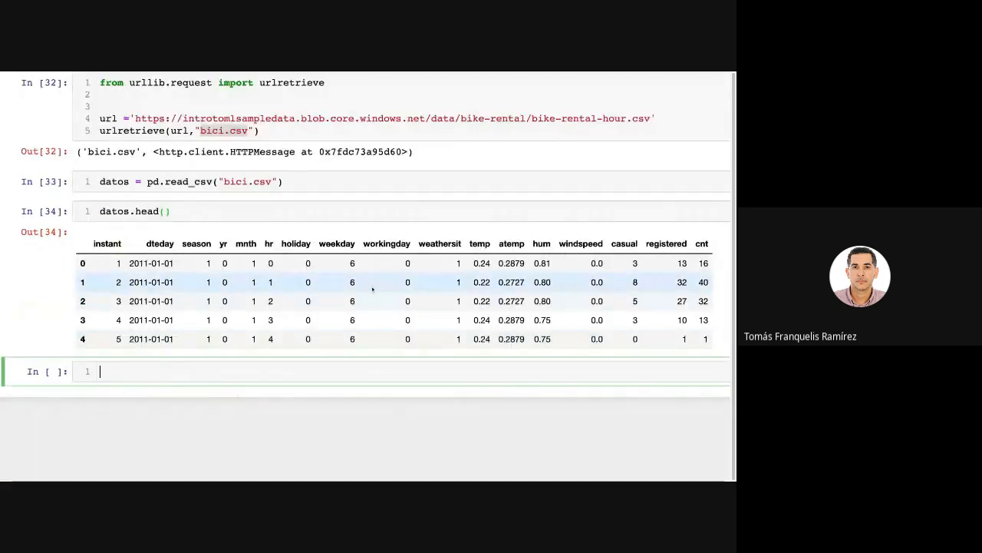
pyautogui.click(263, 71)
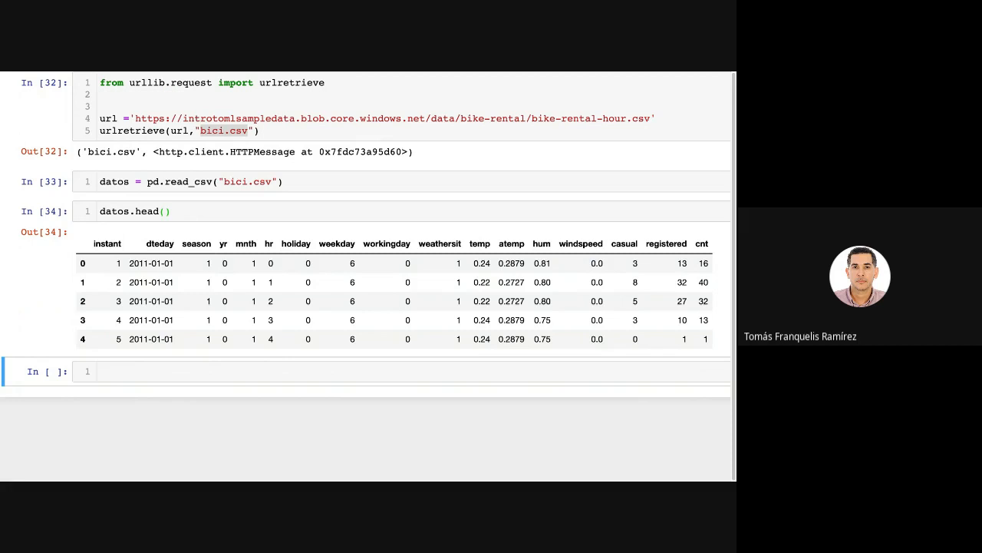
pyautogui.click(337, 372)
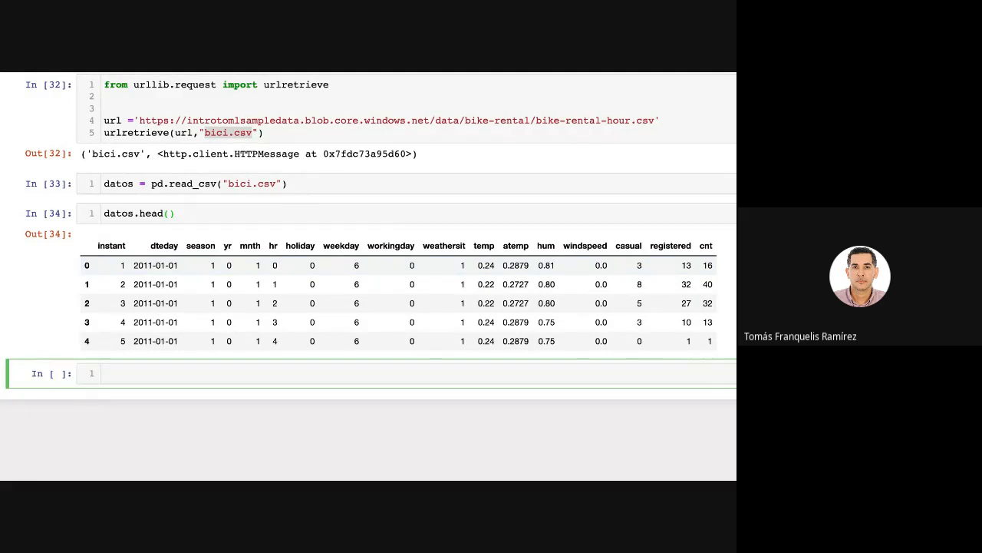
pyautogui.press('Escape')
pyautogui.click(106, 373)
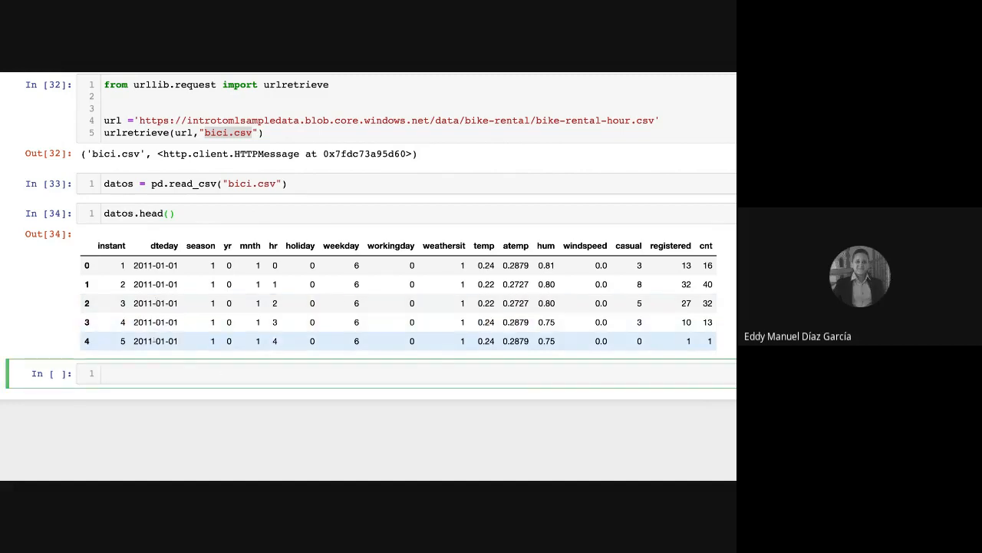
# Copy the line urlretrieve(url,"bici.csv") into the empty cell below the table.
pyautogui.click(268, 133)
pyautogui.moveTo(267, 132); pyautogui.dragTo(115, 134)
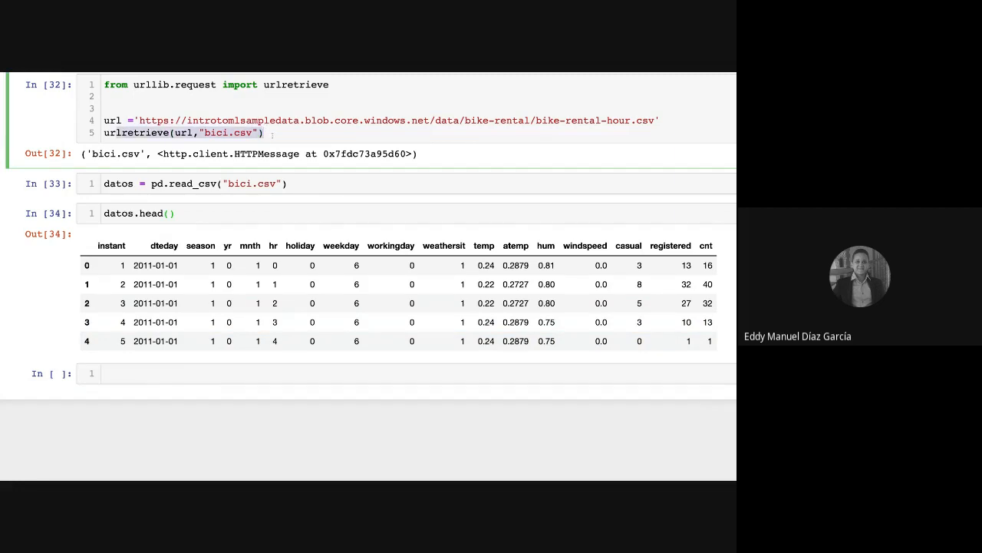
pyautogui.tripleClick(272, 134)
pyautogui.hotkey('ctrl', 'c')
pyautogui.click(173, 375)
pyautogui.hotkey('ctrl', 'v')
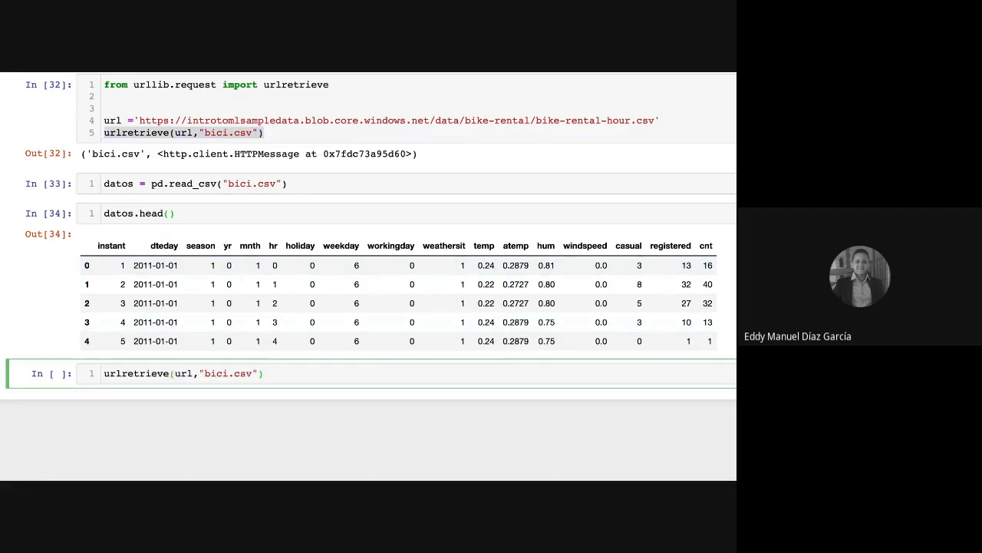
pyautogui.press('Escape')
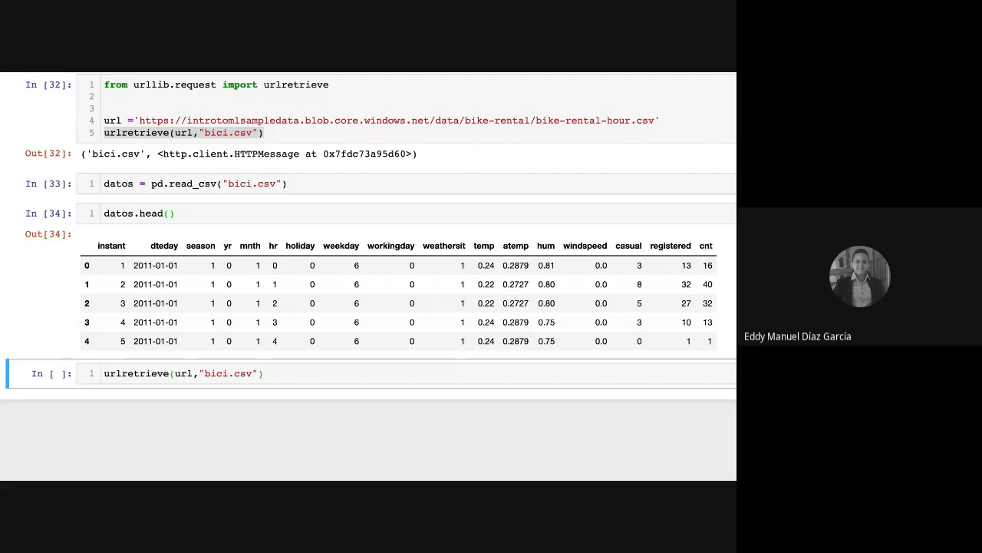
pyautogui.press('Return')
pyautogui.click(105, 374)
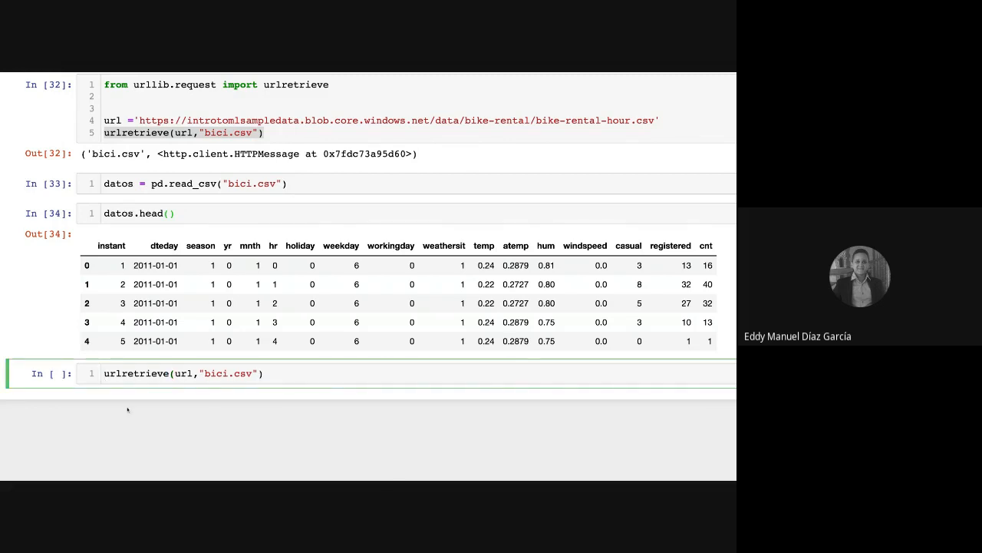
pyautogui.press('Return')
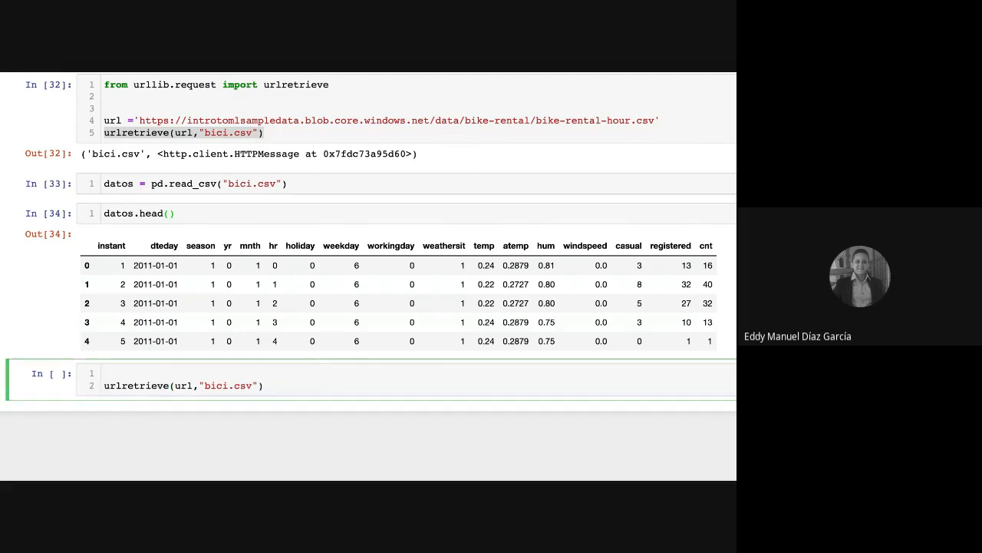
pyautogui.press('Up')
pyautogui.write("url = 'https://s3.amazonaws.com/assets.datacamp.com/production/course_1606/datasets/winequality-red.csv'")
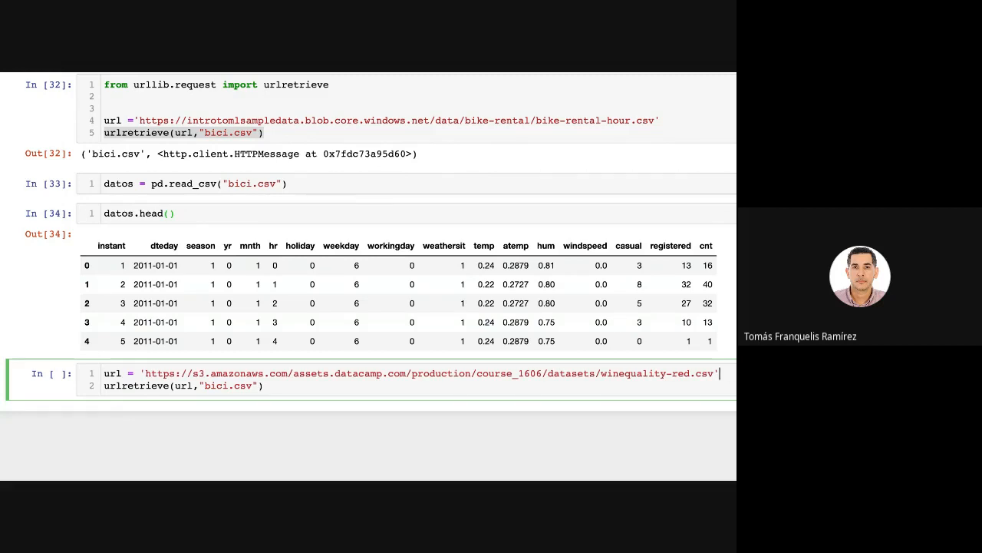
# Change the file name in the copied urlretrieve call to "vinos.csv" and run the cell.
pyautogui.click(229, 386)
pyautogui.press('BackSpace')
pyautogui.press('BackSpace')
pyautogui.press('BackSpace')
pyautogui.press('BackSpace')
pyautogui.write('vinos')
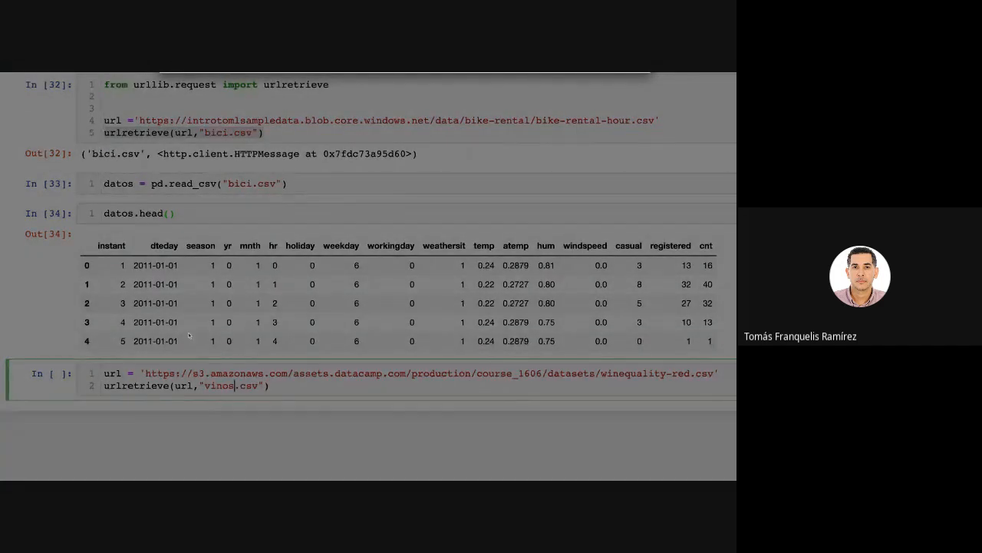
pyautogui.click(463, 366)
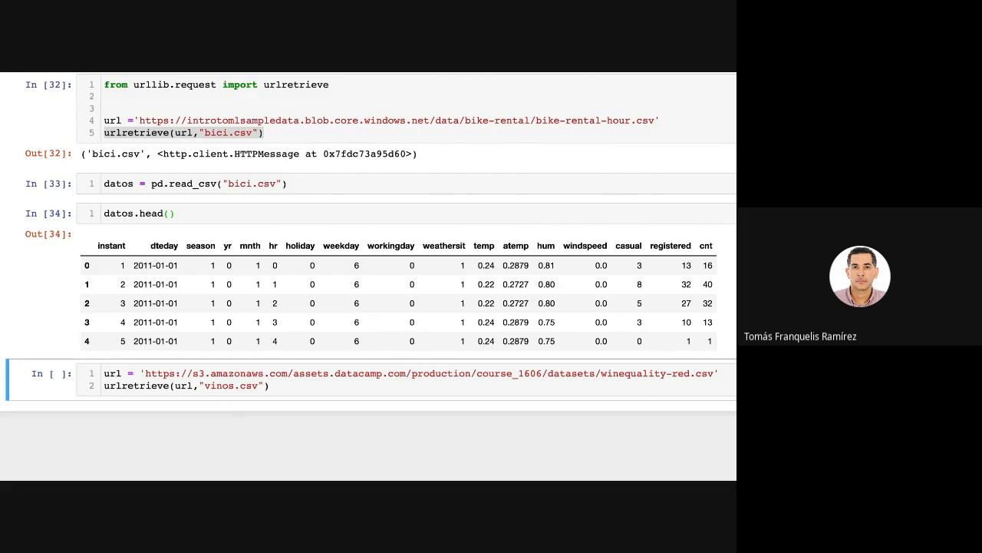
pyautogui.click(299, 389)
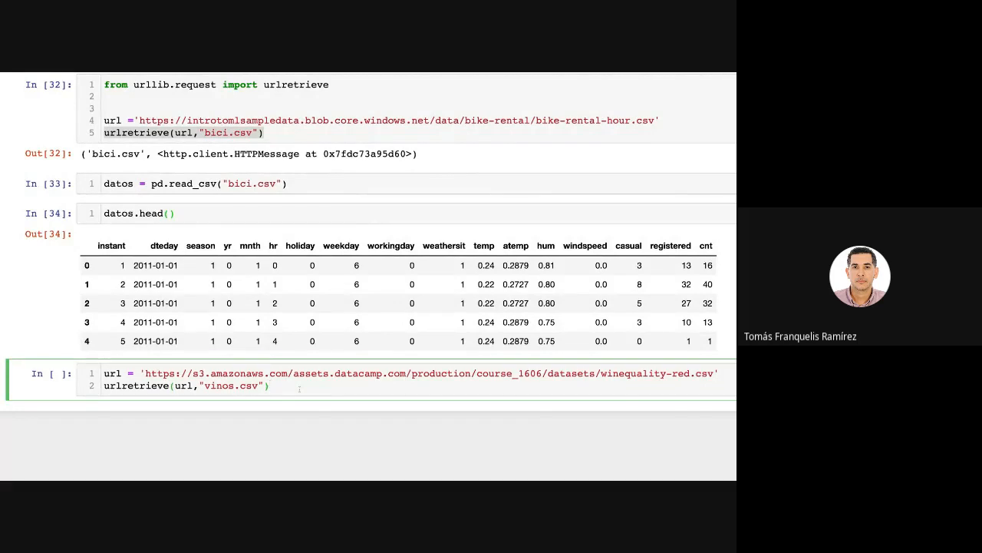
pyautogui.hotkey('shift', 'Return')
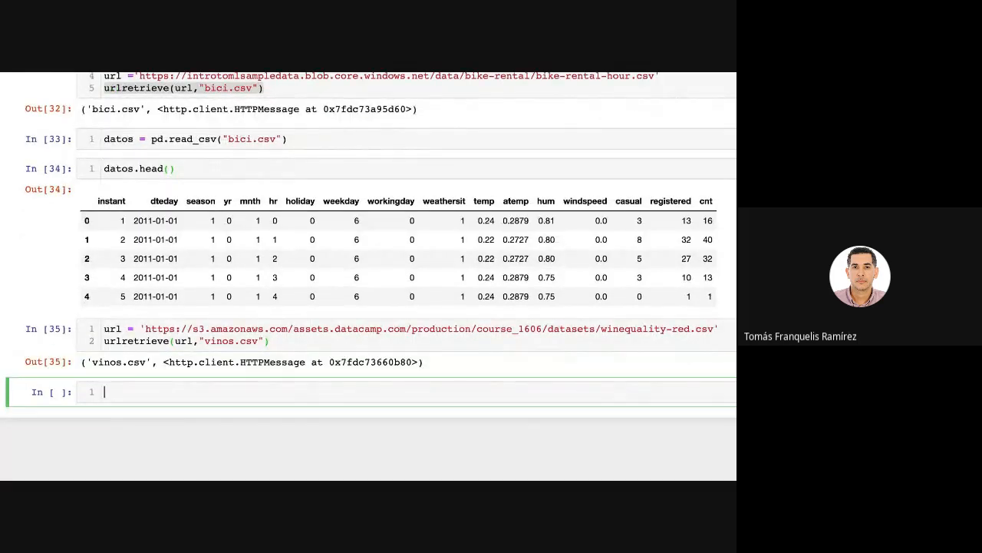
# Enter df1= pd.read_csv("vinos.csv") in the new cell and run it.
pyautogui.write('df1= pd.read')
pyautogui.press('Tab')
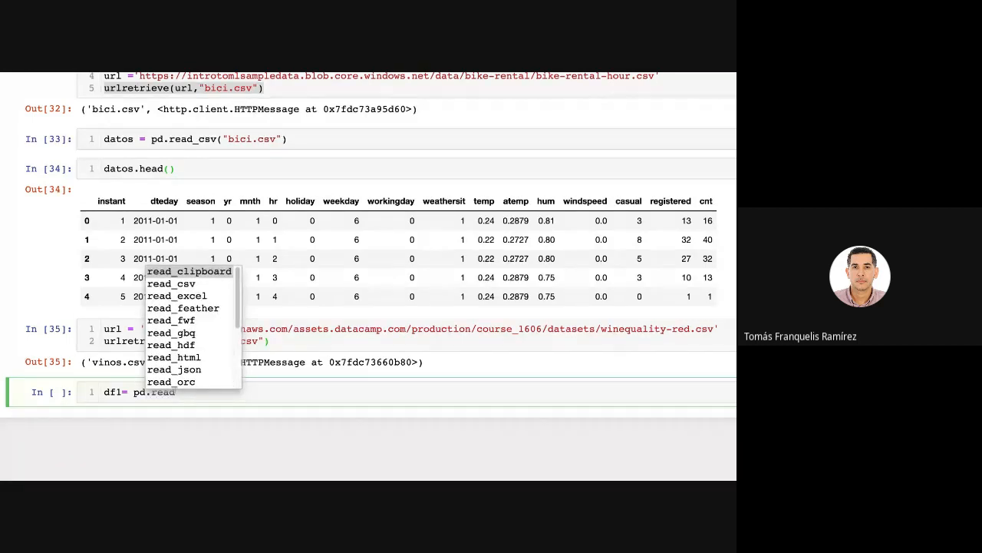
pyautogui.press('Down')
pyautogui.press('Return')
pyautogui.write('("')
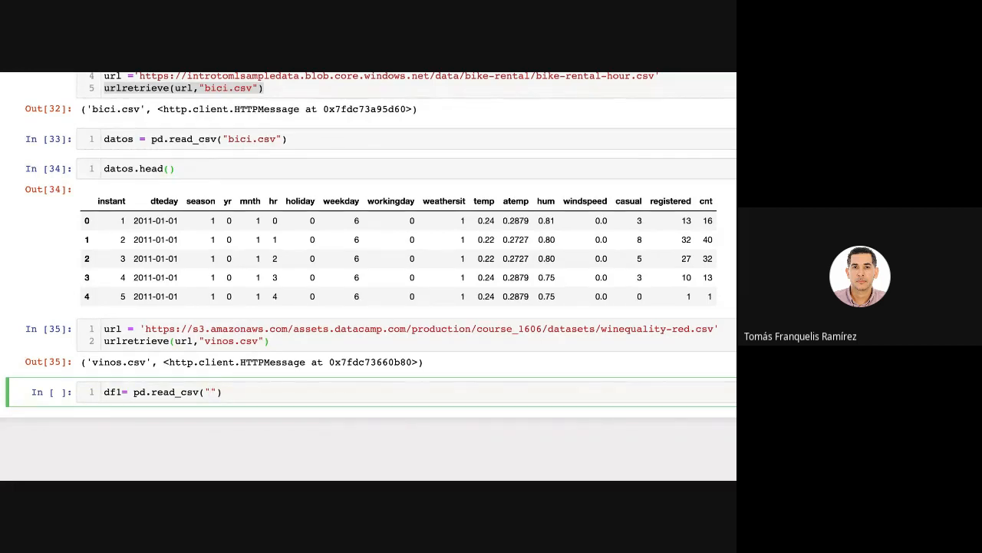
pyautogui.write('vinos.csv')
pyautogui.hotkey('shift', 'Return')
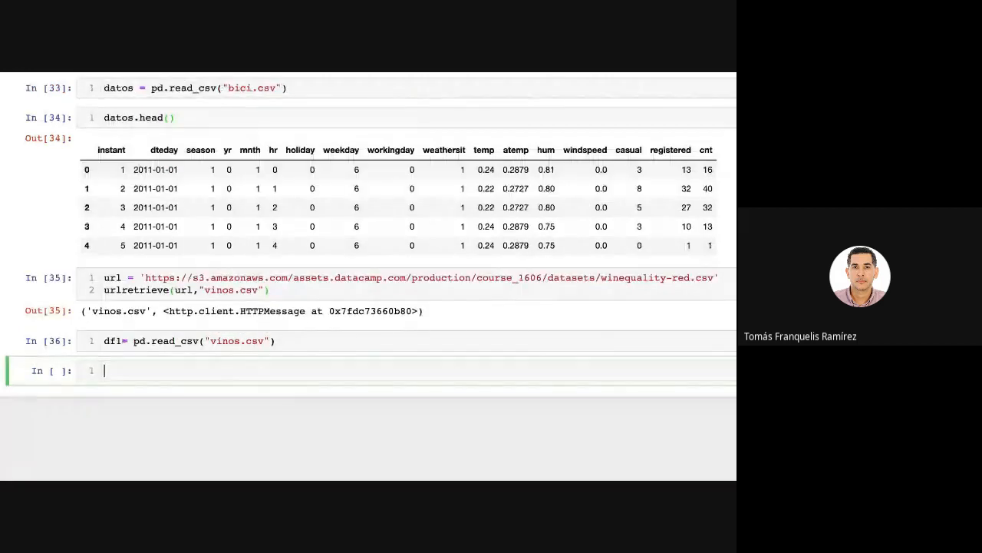
# Enter df1.head() in the empty cell and run it to preview the first rows of the wine data.
pyautogui.write('df1.')
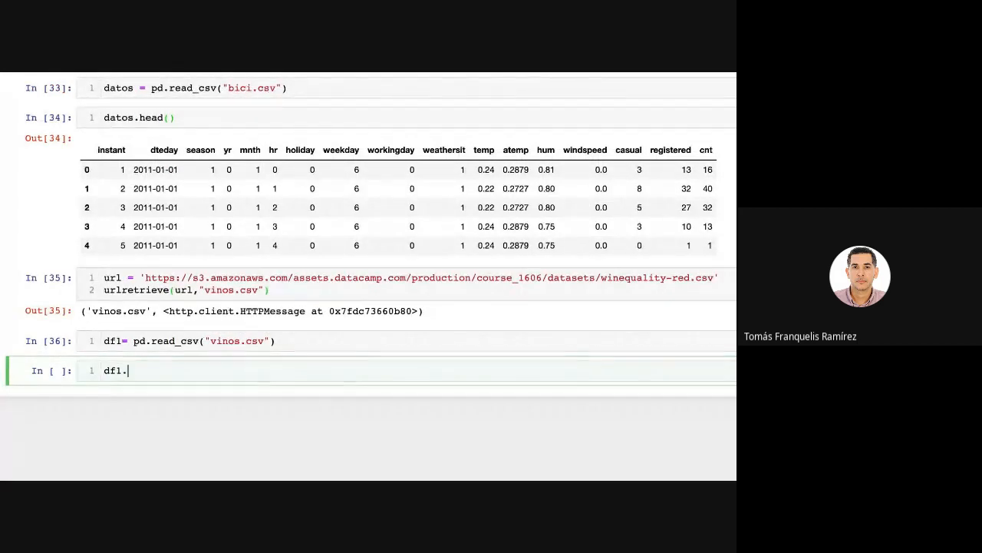
pyautogui.write('head(')
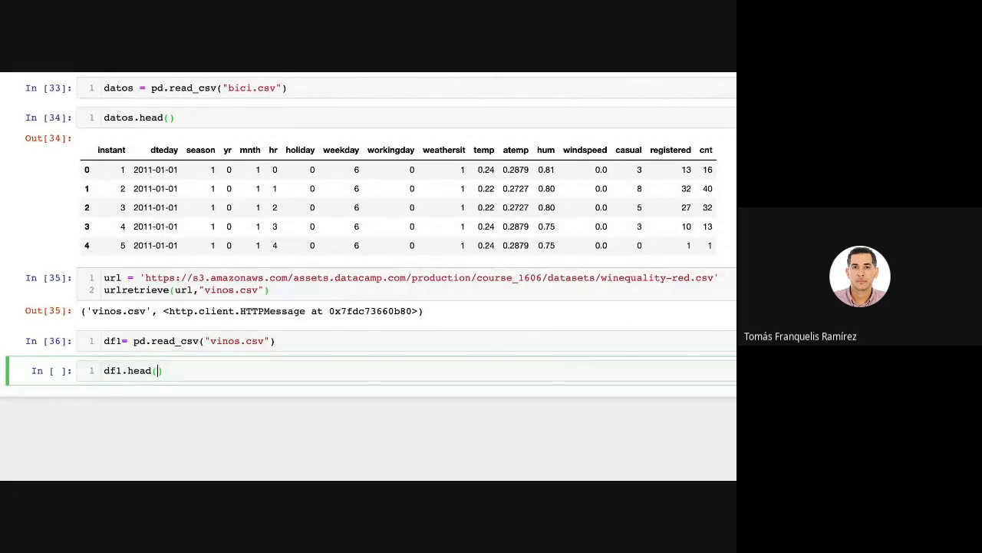
pyautogui.hotkey('shift', 'Return')
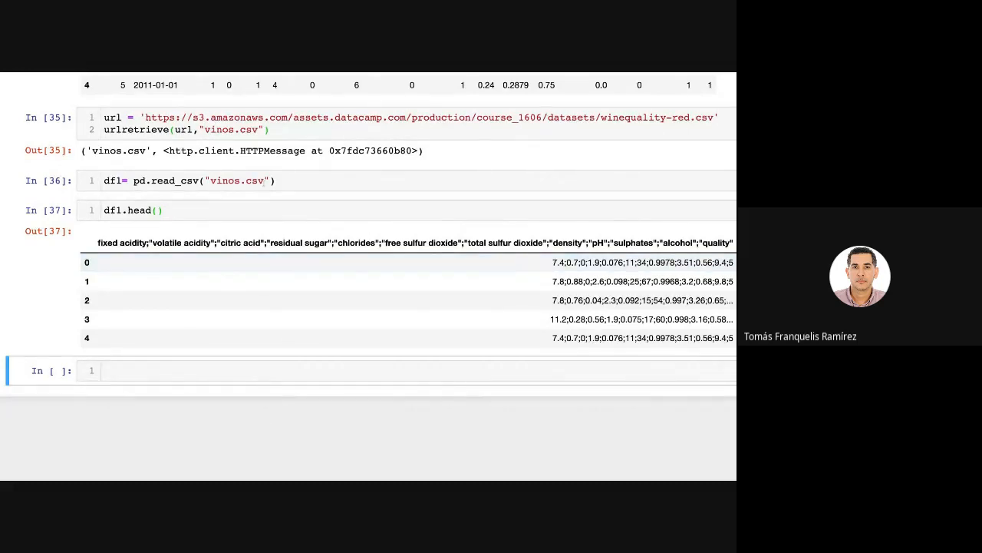
# Add the argument sep=";" after "vinos.csv" in the read_csv call that loads df1.
pyautogui.click(274, 180)
pyautogui.write(',')
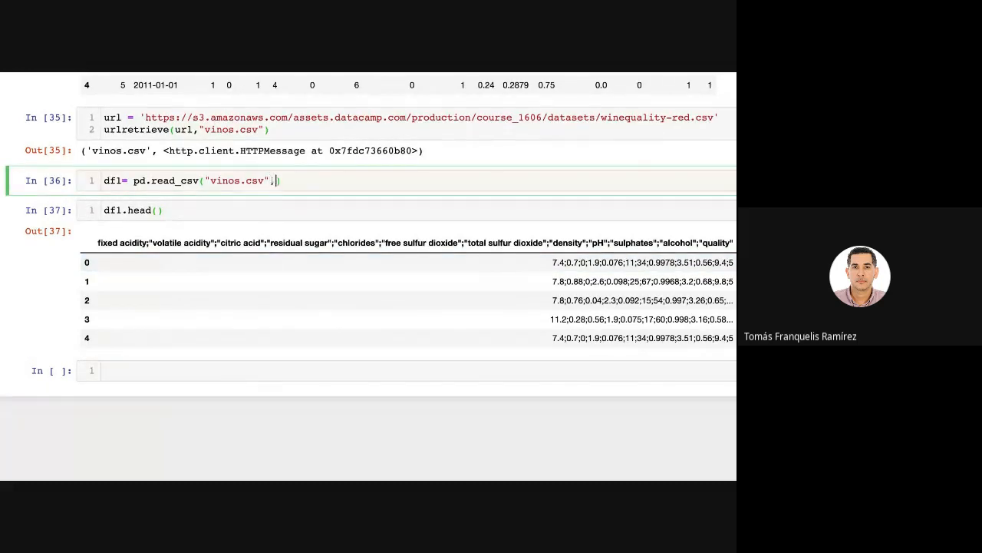
pyautogui.write('se')
pyautogui.press('BackSpace')
pyautogui.press('BackSpace')
pyautogui.write('delimiter')
pyautogui.press('BackSpace')
pyautogui.press('BackSpace')
pyautogui.press('BackSpace')
pyautogui.press('BackSpace')
pyautogui.press('BackSpace')
pyautogui.press('BackSpace')
pyautogui.press('BackSpace')
pyautogui.press('BackSpace')
pyautogui.press('BackSpace')
pyautogui.write('sep=";')
pyautogui.press('Escape')
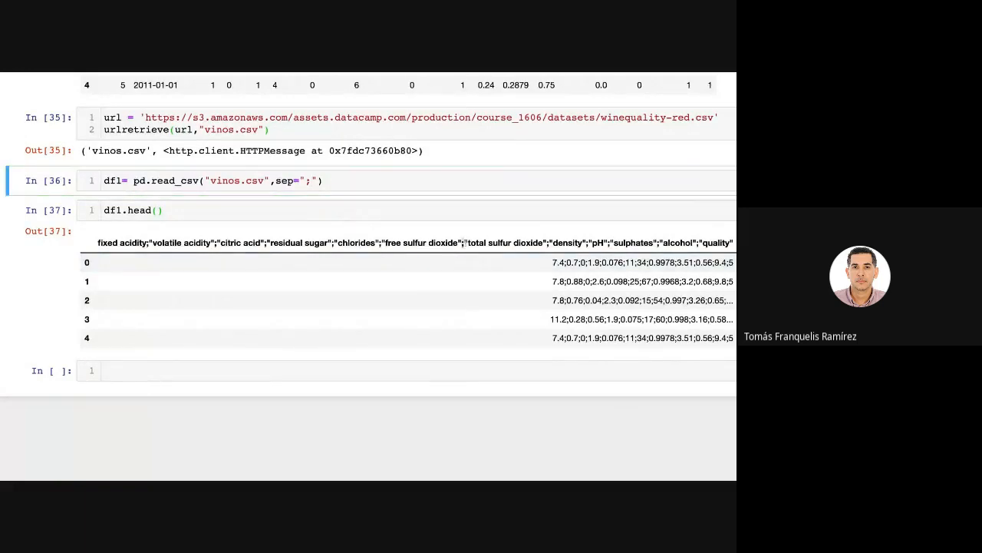
# Rerun the read_csv cell for "vinos.csv" and the df1.head() cell below it.
pyautogui.moveTo(465, 242); pyautogui.dragTo(462, 243)
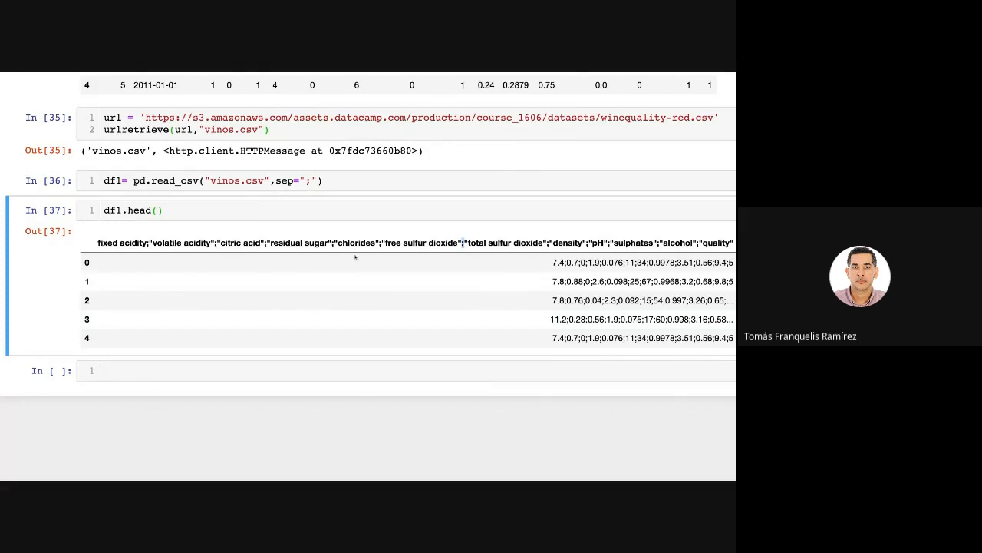
pyautogui.click(343, 186)
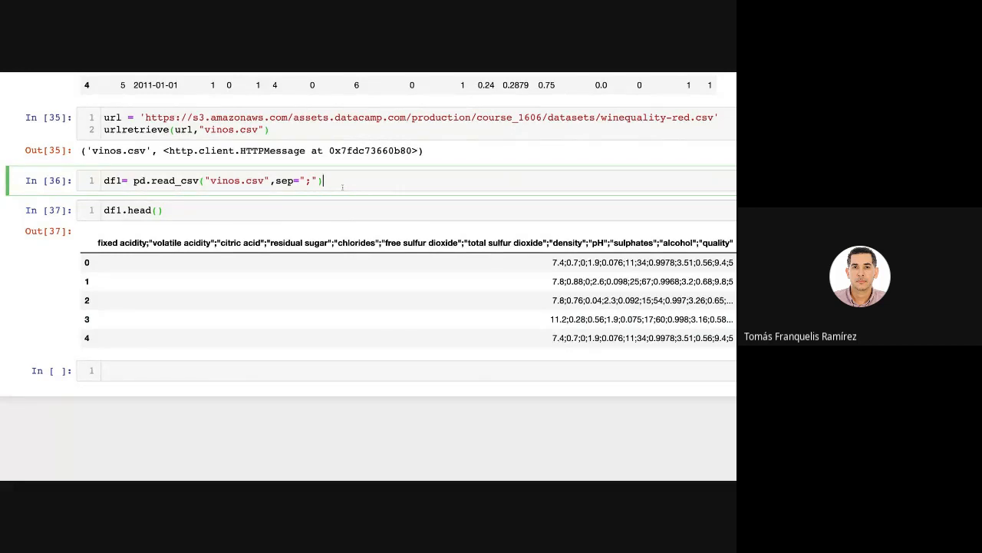
pyautogui.hotkey('shift', 'Return')
pyautogui.hotkey('shift', 'Return')
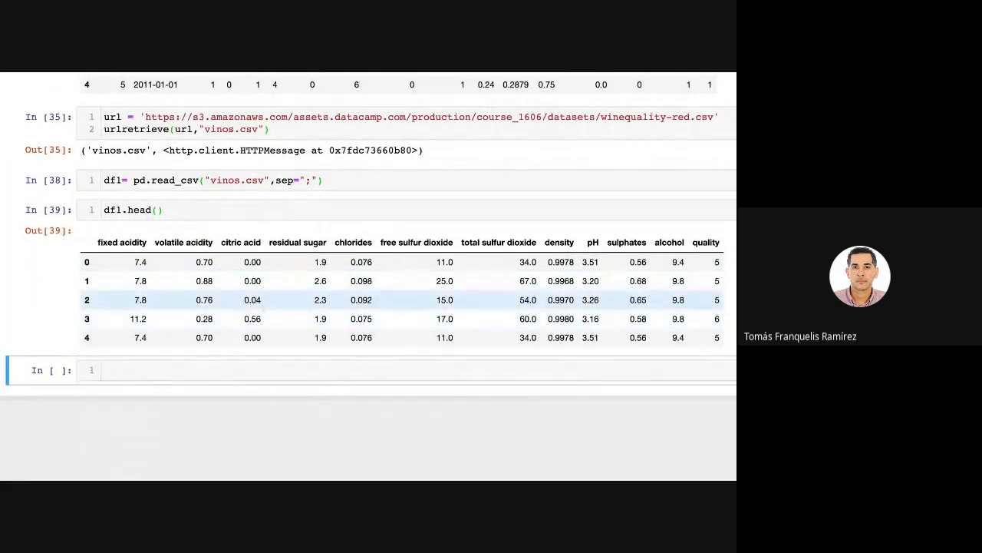
pyautogui.moveTo(277, 179); pyautogui.dragTo(317, 180)
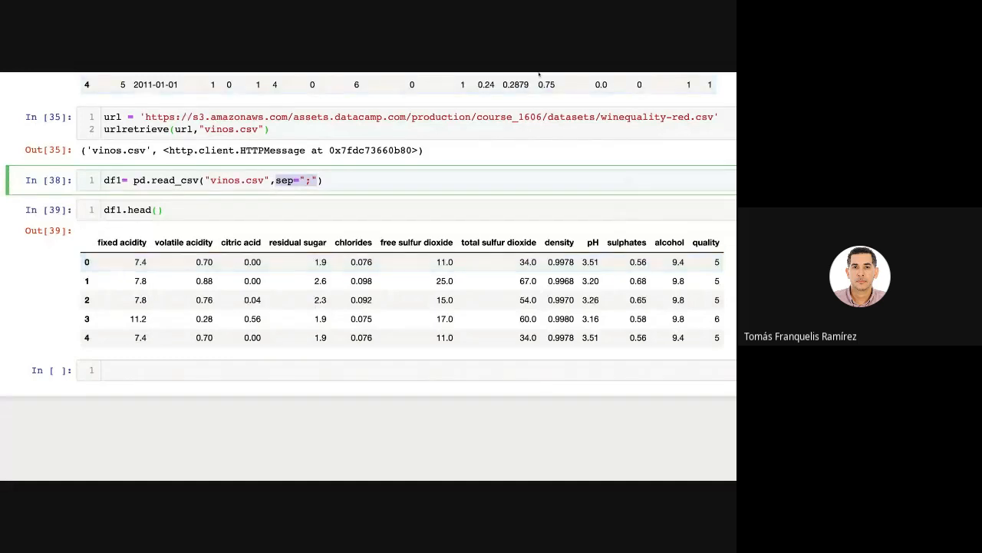
pyautogui.press('Escape')
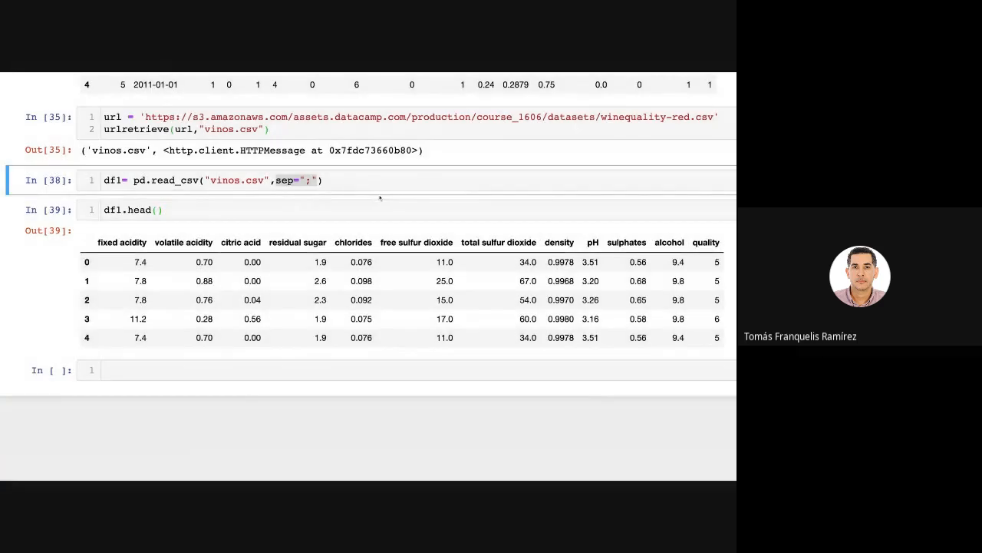
# Enter the note urlopen,Request type() in the empty cell below the df1.head() output without running it.
pyautogui.click(195, 370)
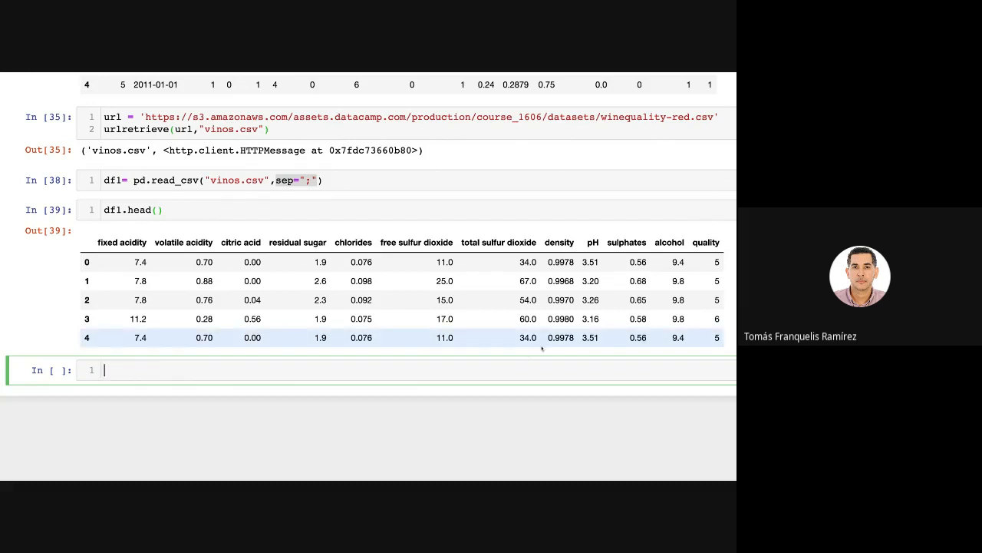
pyautogui.write('urlopen,Request')
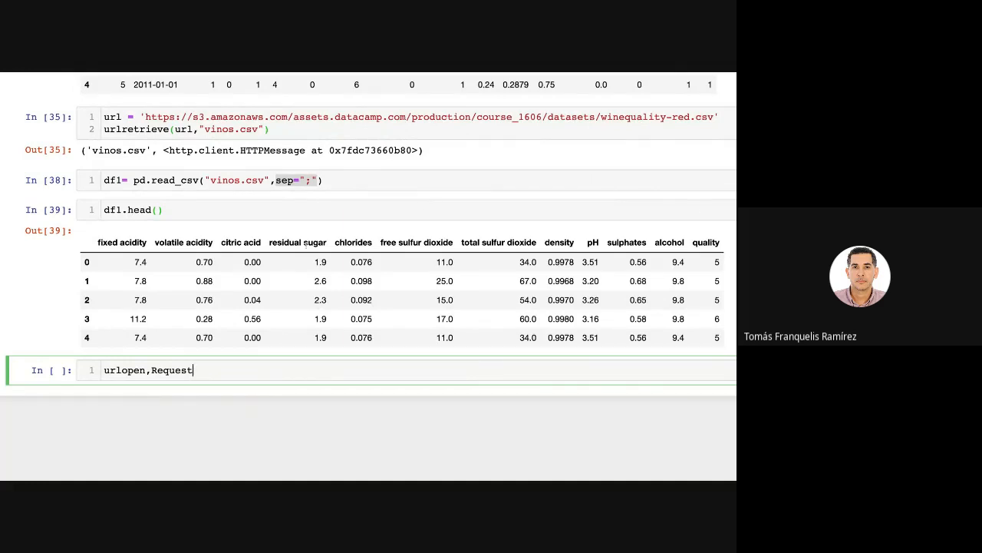
pyautogui.write('type(')
pyautogui.press('Escape')
pyautogui.press('Return')
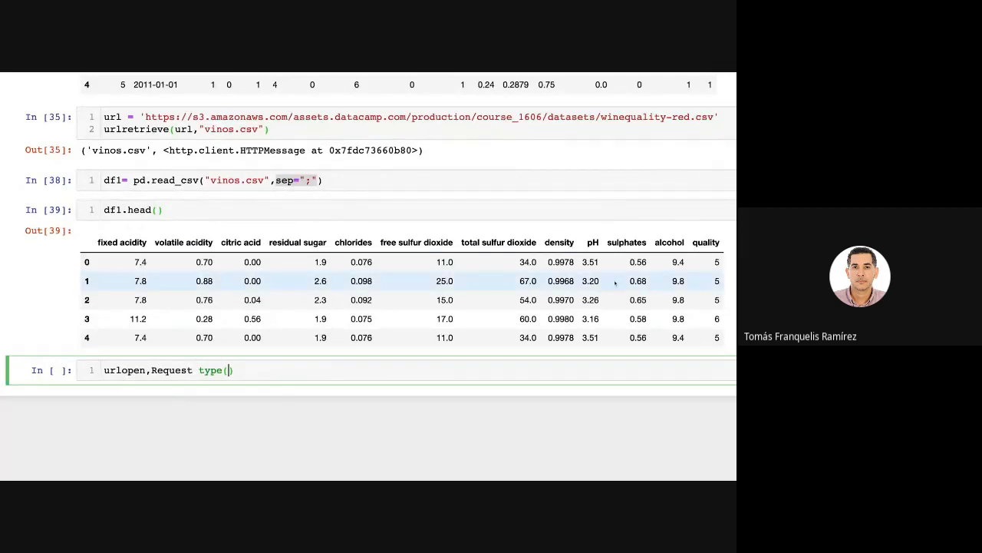
pyautogui.scroll(15, 555, 244)
pyautogui.scroll(15, 555, 244)
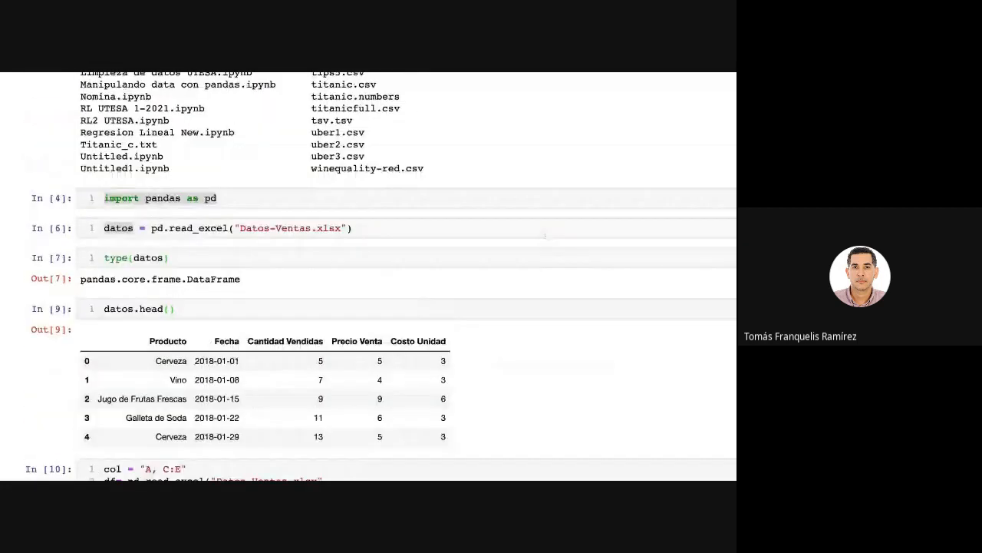
pyautogui.scroll(-20, 544, 237)
pyautogui.scroll(-10, 544, 237)
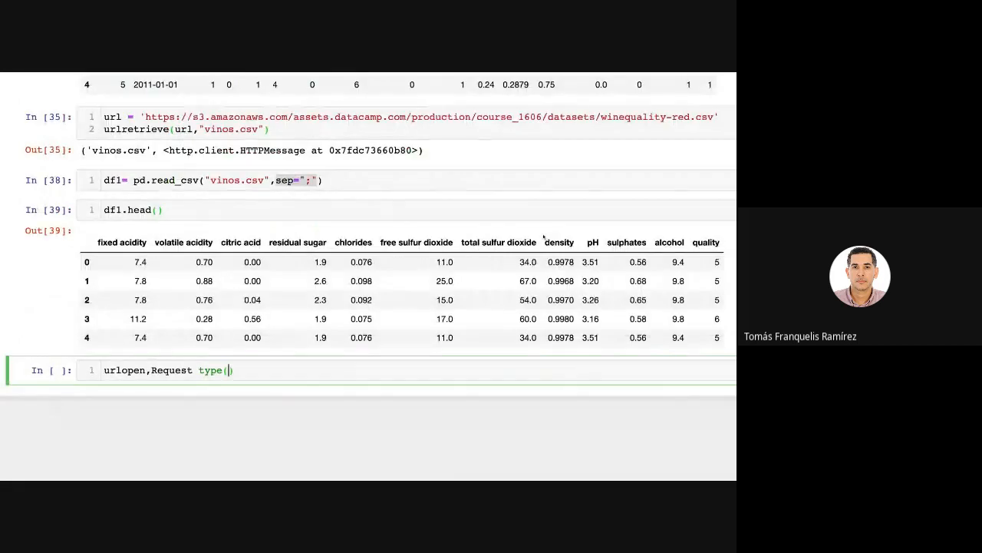
pyautogui.moveTo(256, 377); pyautogui.dragTo(104, 371)
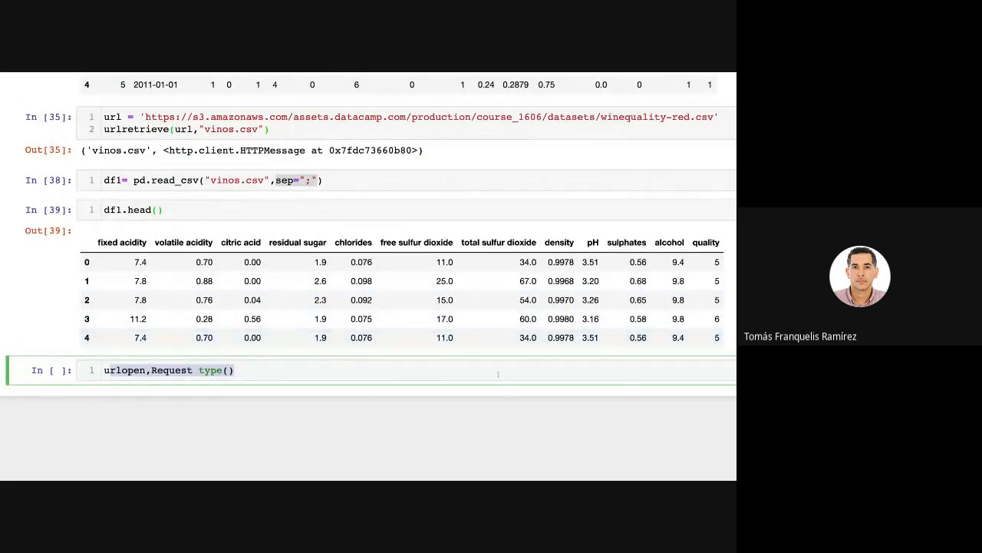
pyautogui.scroll(10, 357, 354)
pyautogui.scroll(15, 357, 354)
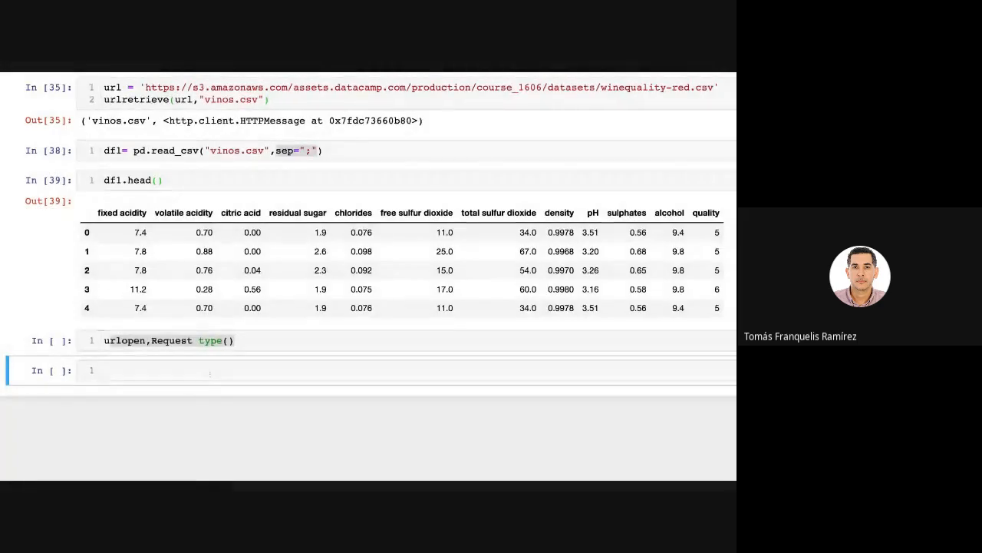
# Enter from sqlalchemy import create_engine in the empty cell below the urlopen note and run it.
pyautogui.click(209, 372)
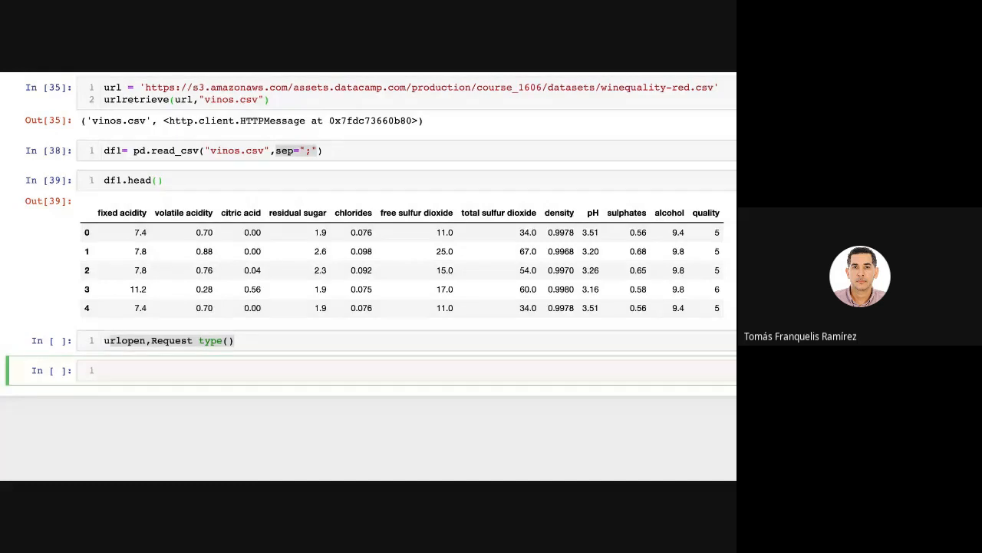
pyautogui.write('from sq')
pyautogui.press('Tab')
pyautogui.press('Return')
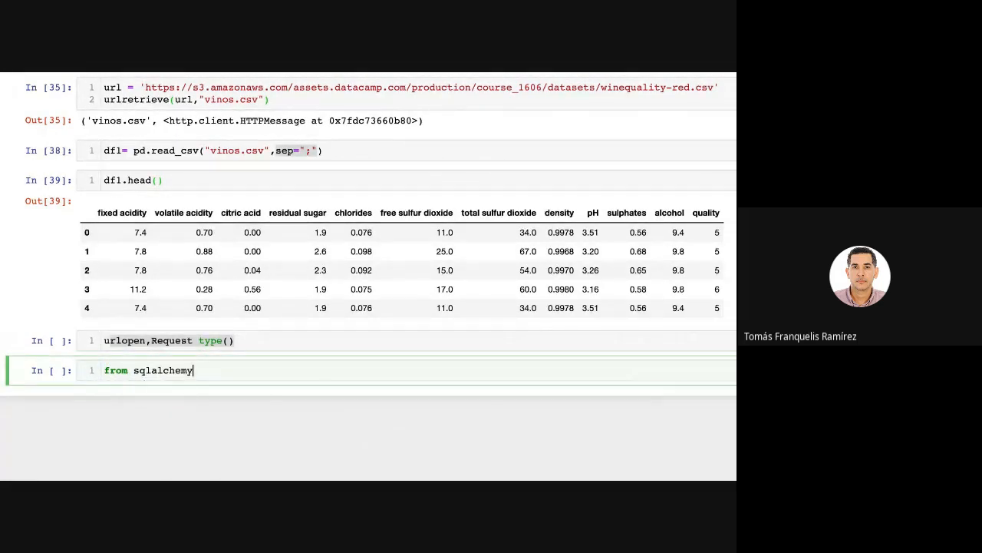
pyautogui.write('import create_en')
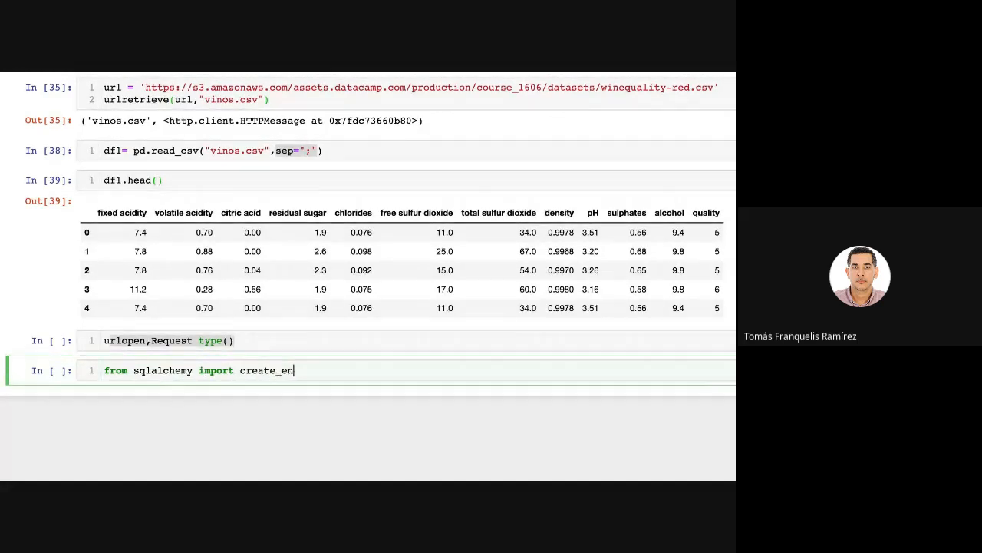
pyautogui.write('gine')
pyautogui.hotkey('shift', 'Return')
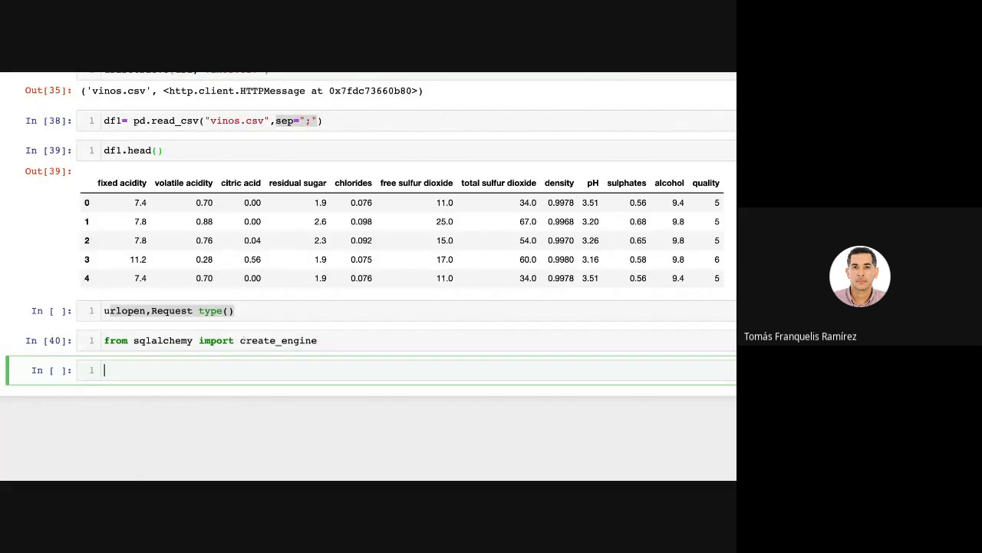
# Enter engine = create_engine('sqlite:///Chinook.sqlite') in the cell below the sqlalchemy import and run it.
pyautogui.moveTo(240, 340); pyautogui.dragTo(317, 340)
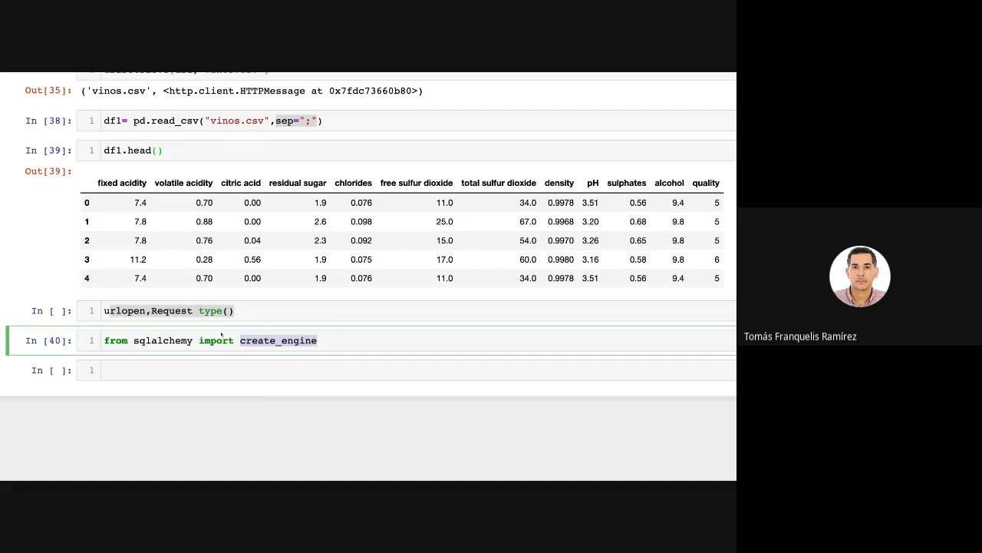
pyautogui.click(158, 371)
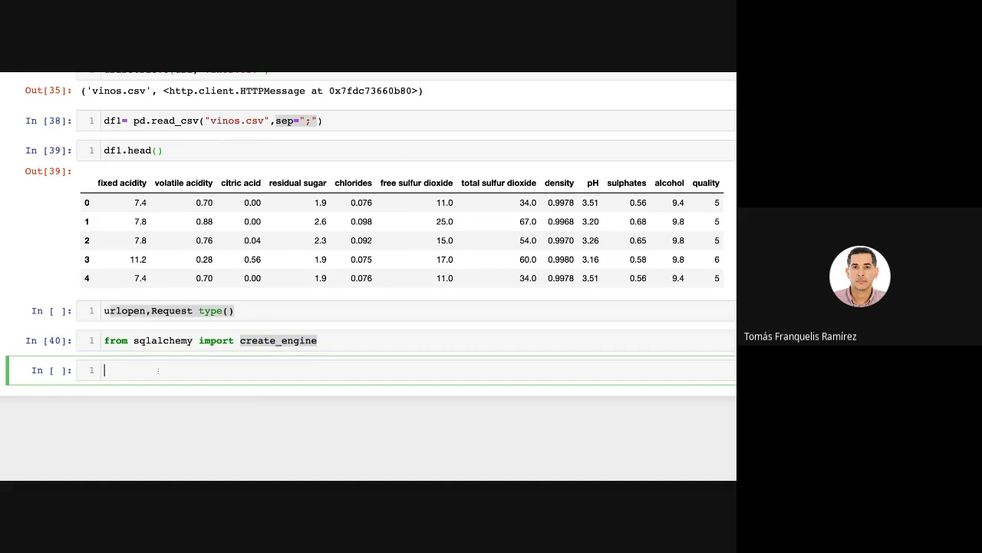
pyautogui.write('engine = create_engine(')
pyautogui.press('Escape')
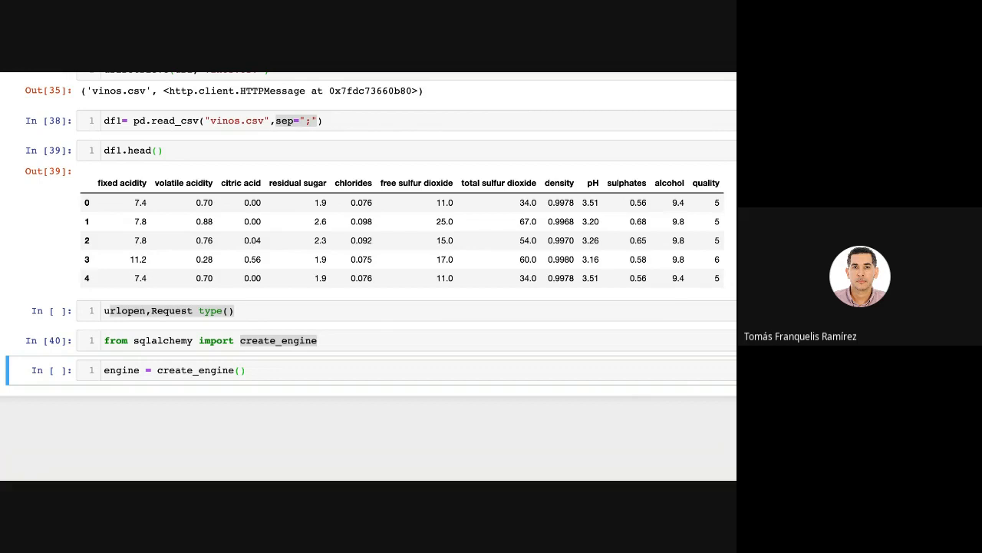
pyautogui.press('Return')
pyautogui.write("'sqlite:///Chinook.sqlite'")
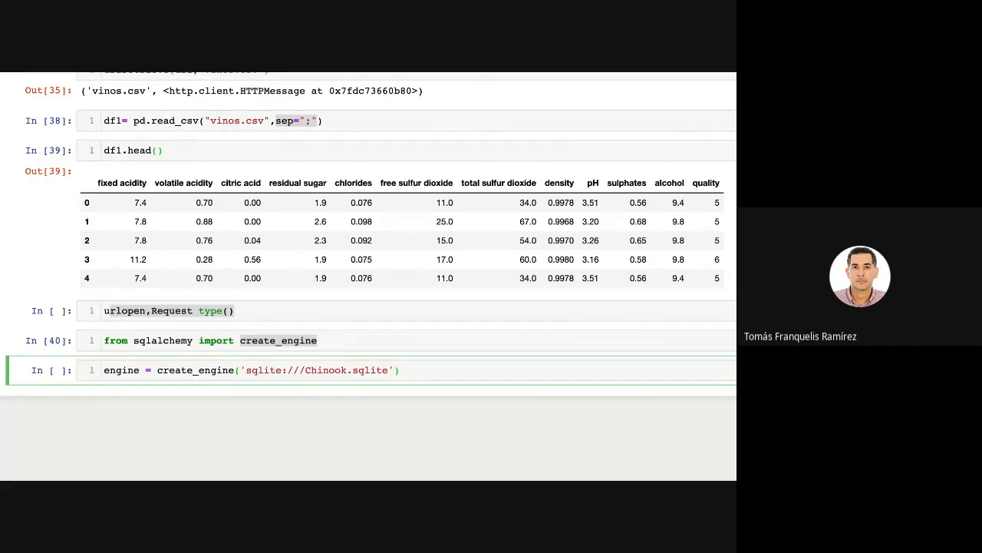
pyautogui.moveTo(391, 370); pyautogui.dragTo(306, 370)
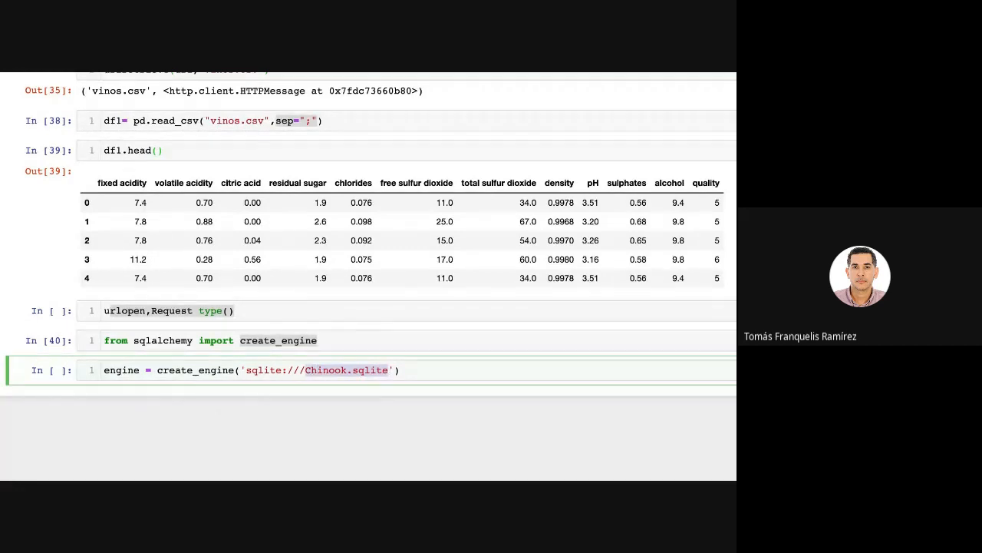
pyautogui.click(439, 375)
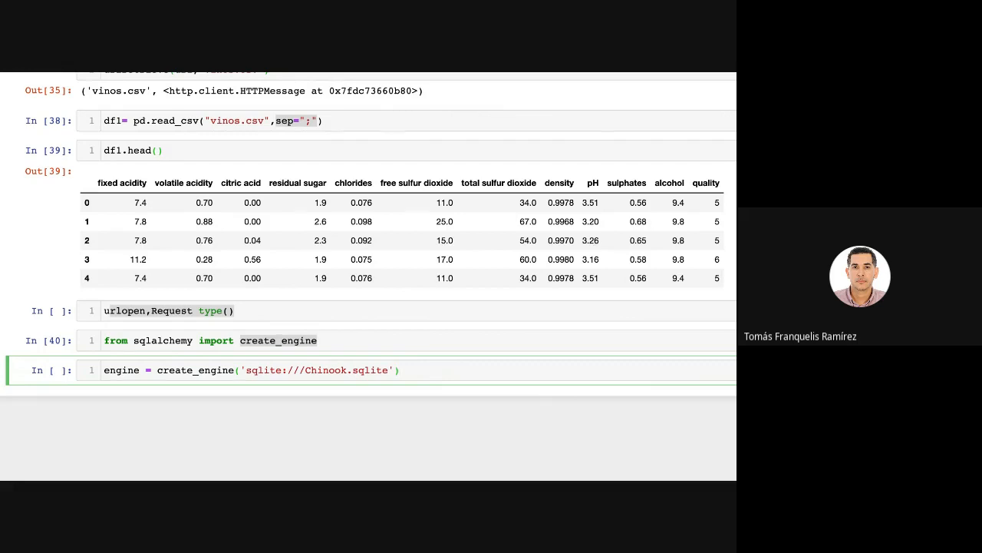
pyautogui.hotkey('shift', 'Return')
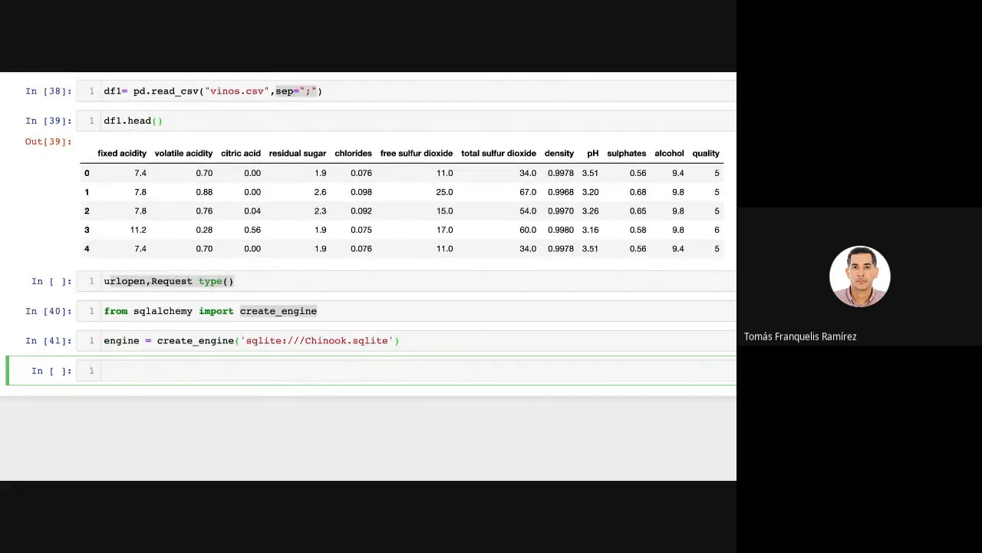
pyautogui.click(246, 340)
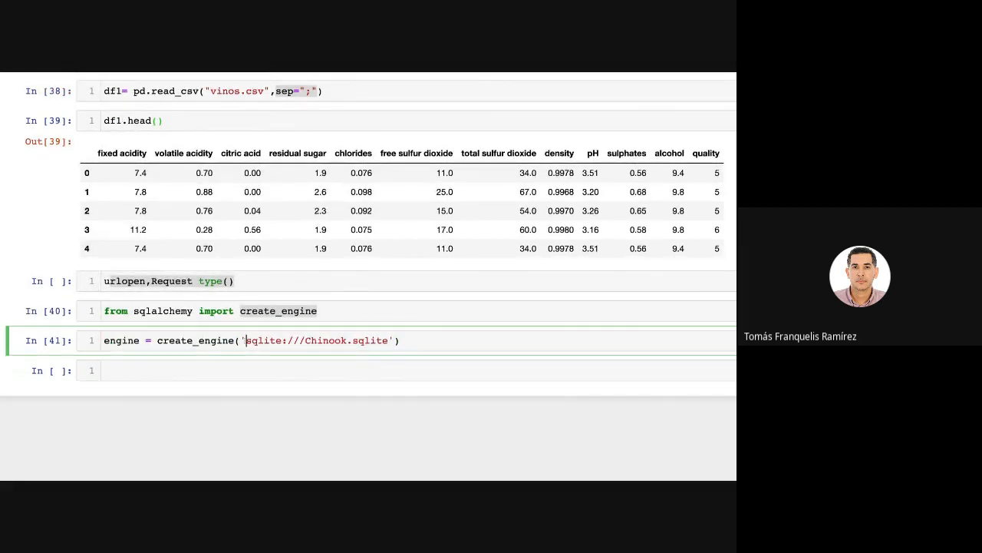
pyautogui.moveTo(245, 340); pyautogui.dragTo(388, 340)
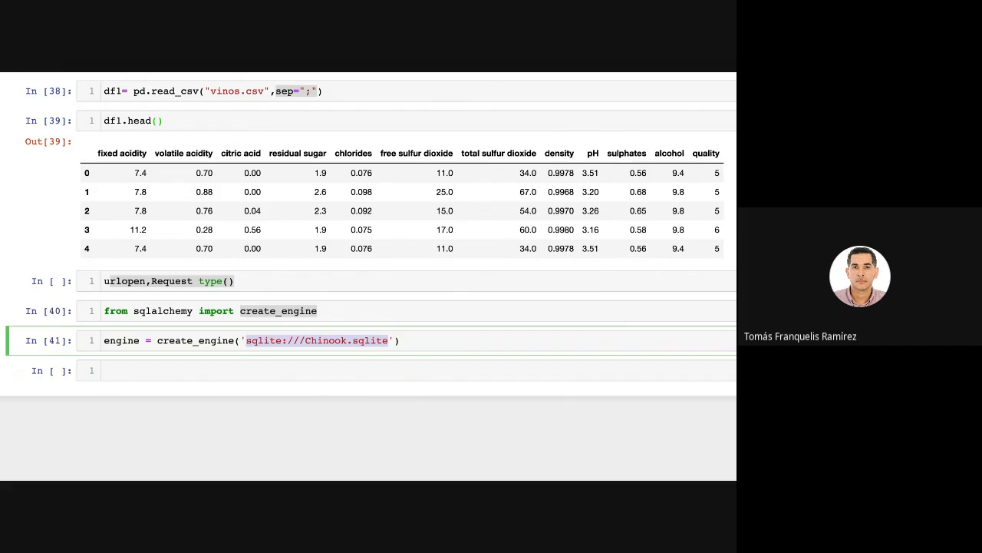
pyautogui.click(226, 376)
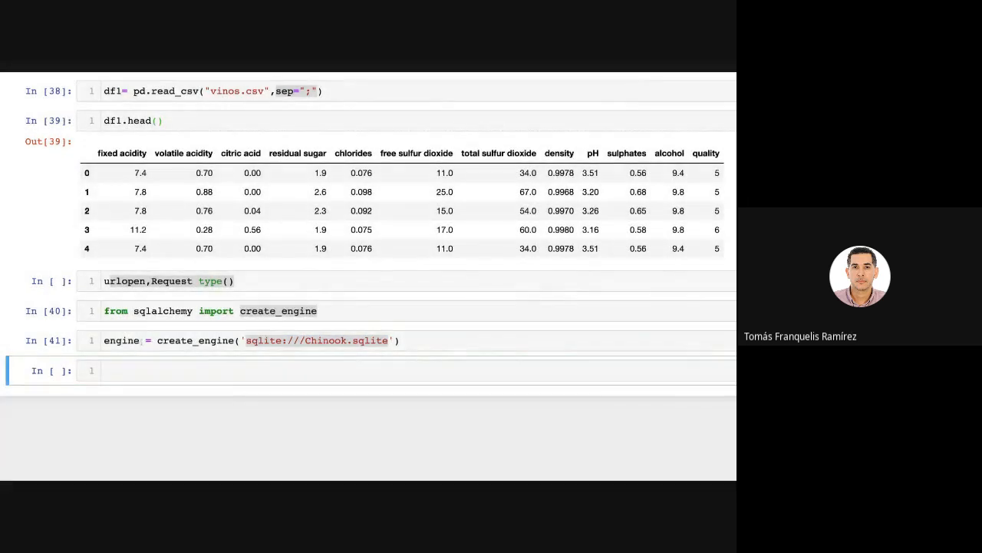
pyautogui.moveTo(141, 341); pyautogui.dragTo(105, 341)
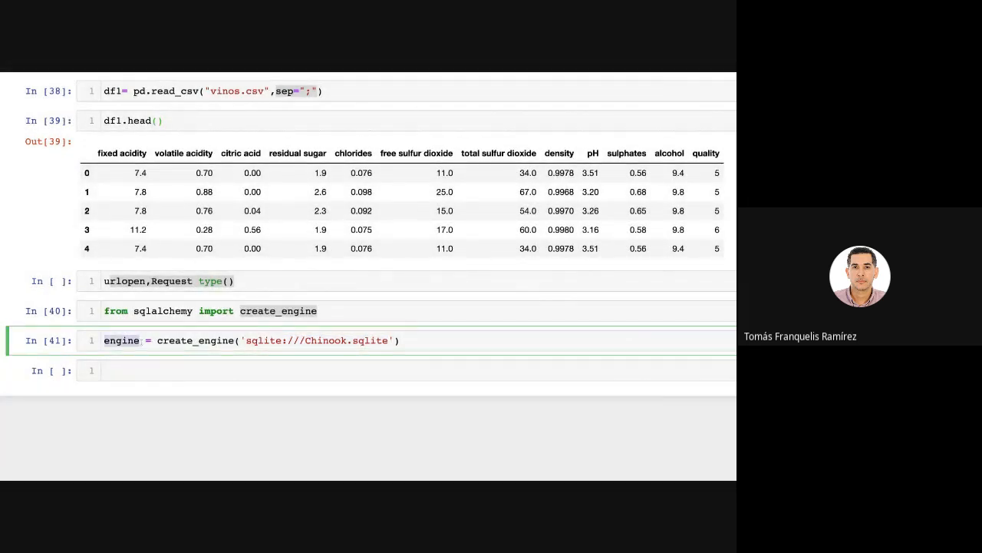
# Run tablas = engine.table_names() in the empty cell and display the table list by running tablas in the cell below.
pyautogui.click(129, 374)
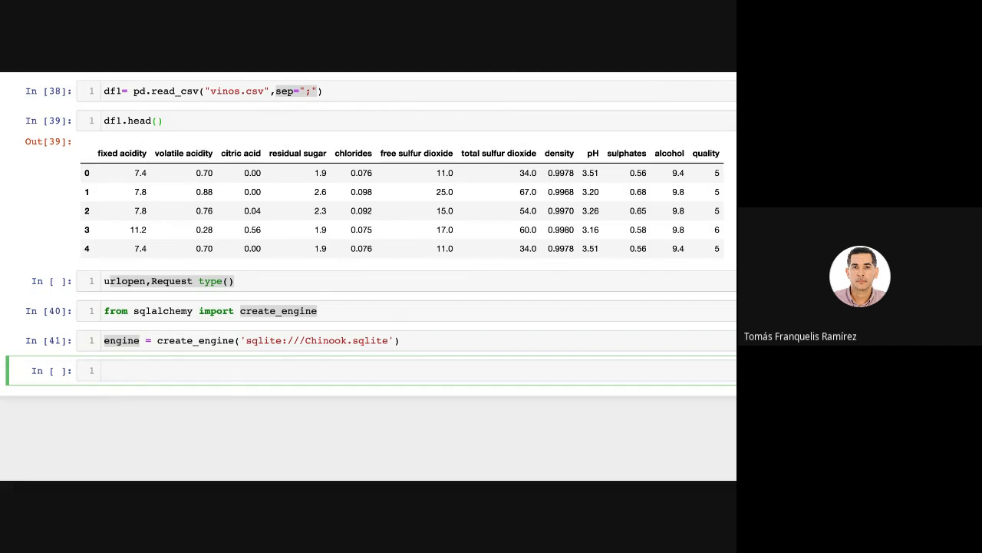
pyautogui.write('tablas = engine.')
pyautogui.press('Tab')
pyautogui.press('Down')
pyautogui.press('Down')
pyautogui.press('Down')
pyautogui.press('Down')
pyautogui.press('Down')
pyautogui.press('Down')
pyautogui.press('Down')
pyautogui.press('Down')
pyautogui.press('Down')
pyautogui.press('Down')
pyautogui.press('Down')
pyautogui.press('Down')
pyautogui.press('Down')
pyautogui.press('Down')
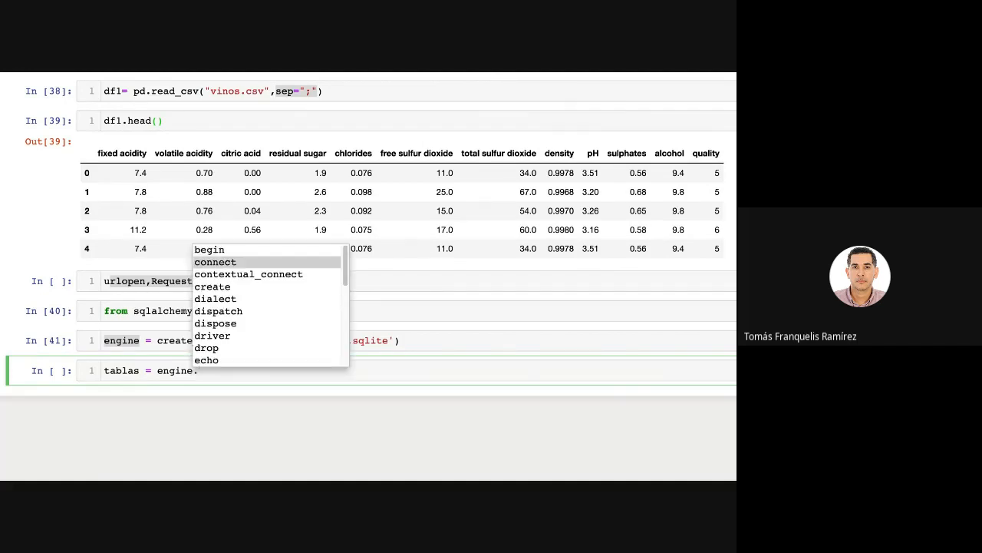
pyautogui.press('Down')
pyautogui.press('Down')
pyautogui.press('Down')
pyautogui.press('Down')
pyautogui.press('Down')
pyautogui.press('Down')
pyautogui.press('Down')
pyautogui.press('Down')
pyautogui.press('Down')
pyautogui.press('Down')
pyautogui.press('Down')
pyautogui.press('Down')
pyautogui.press('Down')
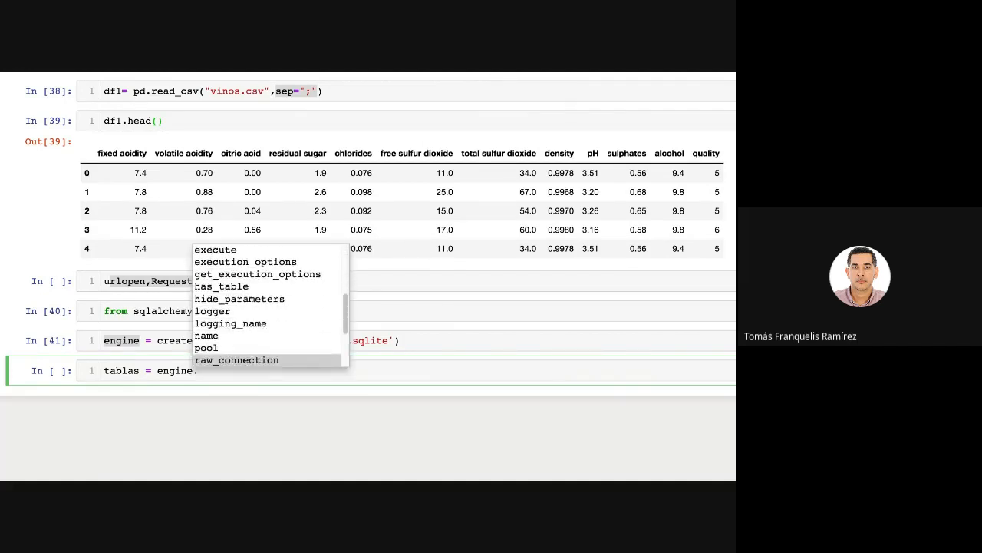
pyautogui.press('Up')
pyautogui.press('Up')
pyautogui.press('Up')
pyautogui.press('Up')
pyautogui.press('Up')
pyautogui.press('Up')
pyautogui.press('Up')
pyautogui.press('Up')
pyautogui.press('Up')
pyautogui.press('Up')
pyautogui.press('Up')
pyautogui.press('Up')
pyautogui.press('Up')
pyautogui.press('Up')
pyautogui.press('Up')
pyautogui.press('Up')
pyautogui.press('Up')
pyautogui.press('Up')
pyautogui.press('Up')
pyautogui.press('Up')
pyautogui.press('Up')
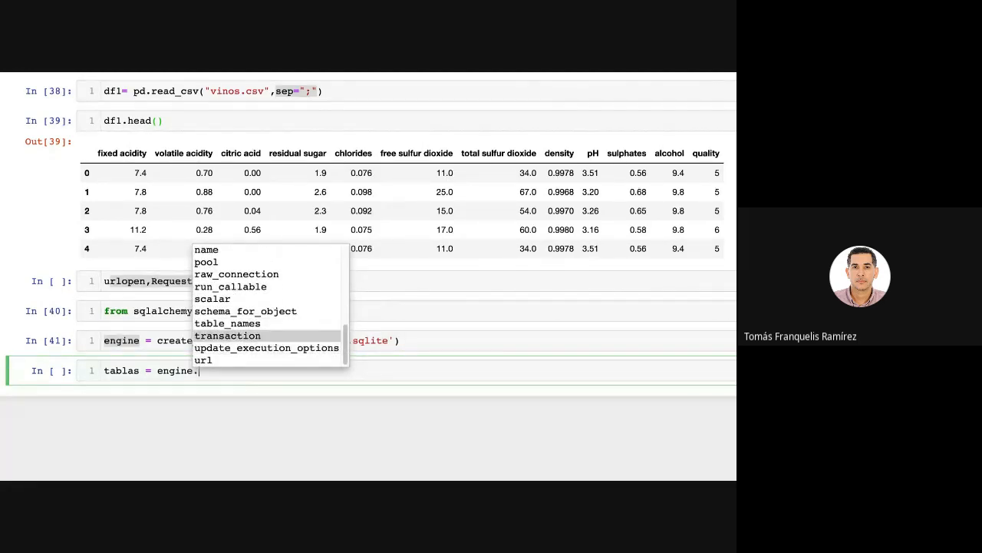
pyautogui.press('Up')
pyautogui.press('Up')
pyautogui.press('Up')
pyautogui.press('Up')
pyautogui.press('Up')
pyautogui.press('Up')
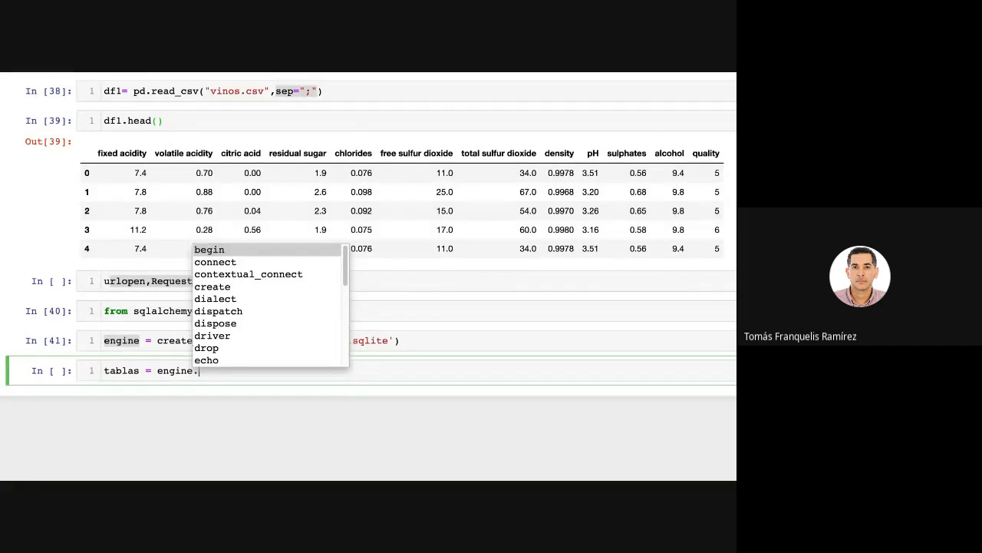
pyautogui.write('t')
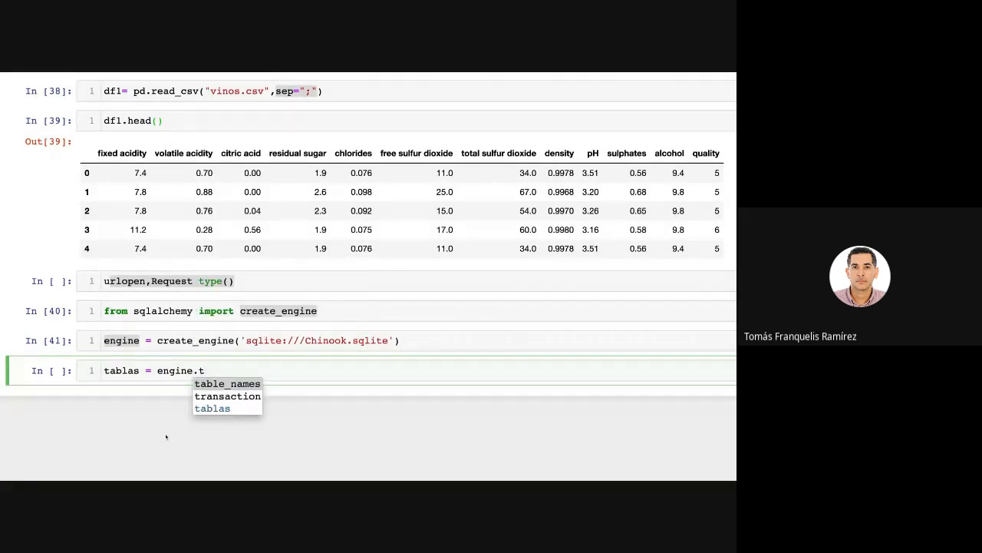
pyautogui.press('Return')
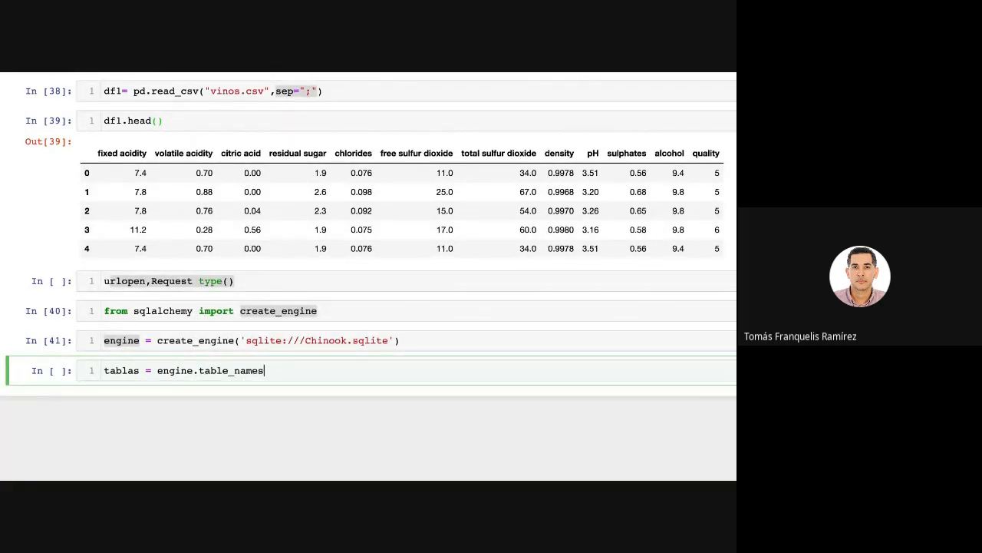
pyautogui.write('(')
pyautogui.hotkey('shift', 'Return')
pyautogui.write('tablas')
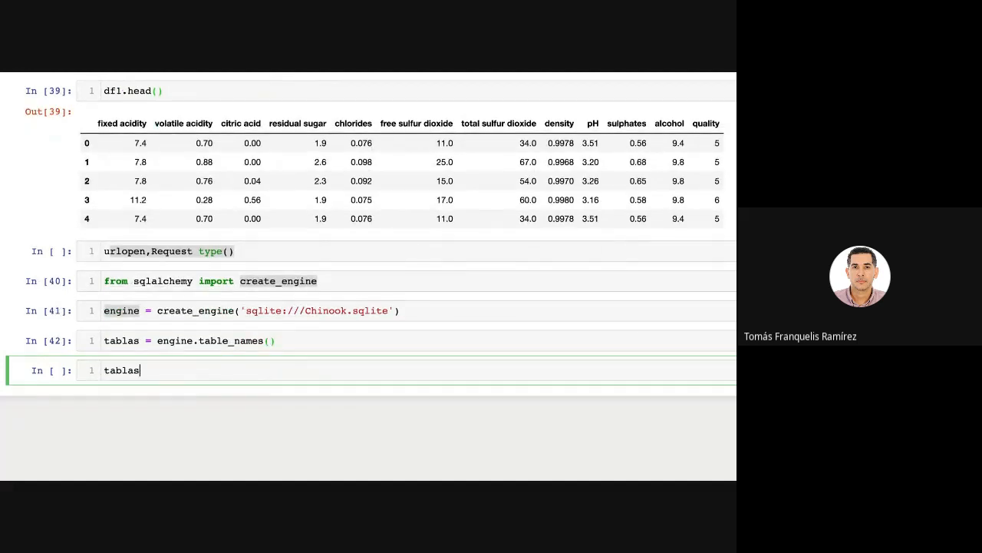
pyautogui.hotkey('shift', 'Return')
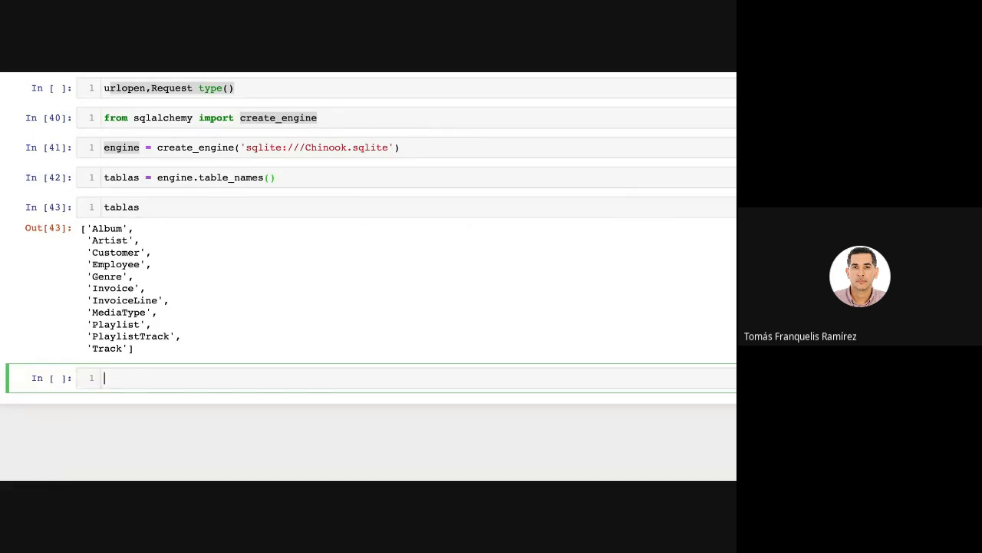
# Open a database connection by entering conex = engine.connect() in the empty cell and running it.
pyautogui.write('conex = engine.con')
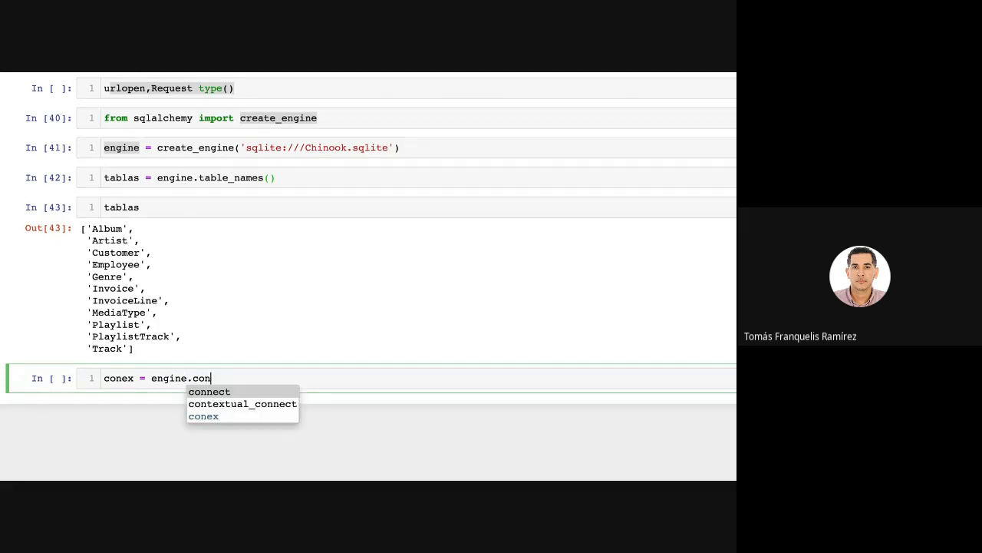
pyautogui.press('Return')
pyautogui.write('(')
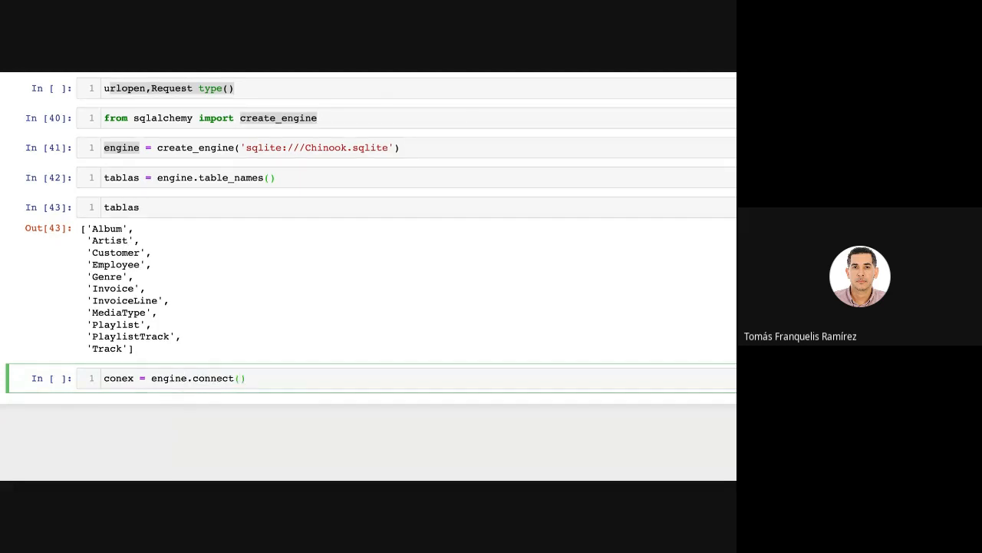
pyautogui.hotkey('shift', 'Return')
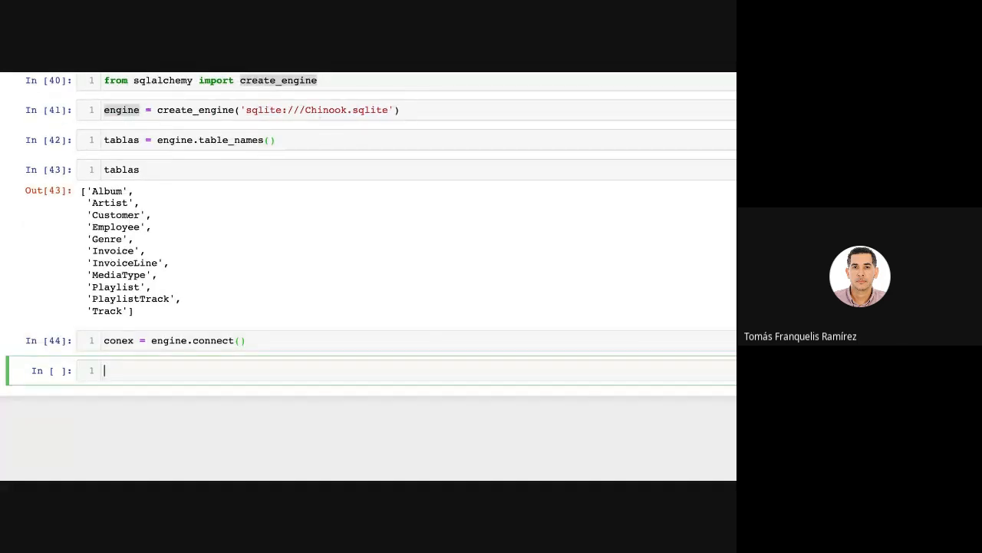
# Begin an assignment to request in the empty cell that calls conex.execute.
pyautogui.write('resu')
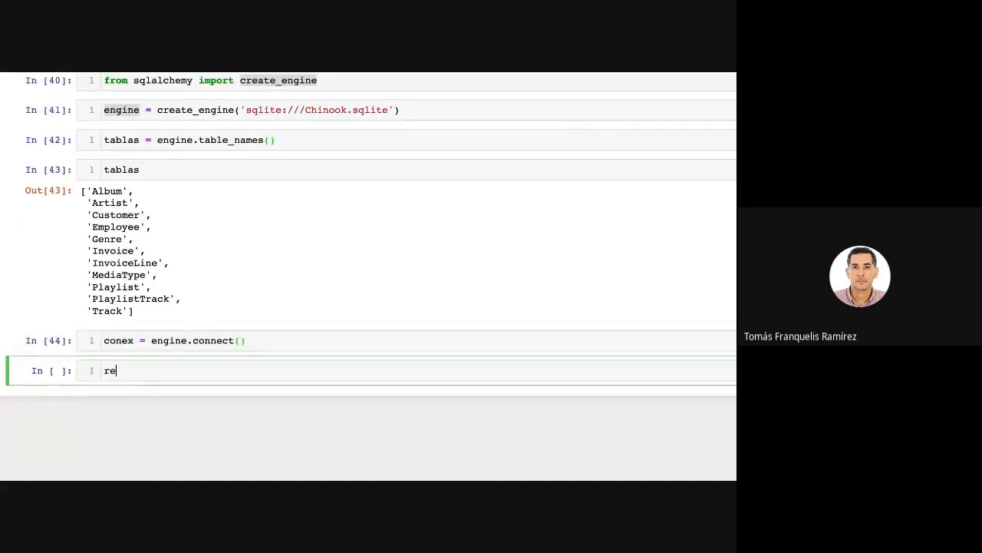
pyautogui.press('BackSpace')
pyautogui.press('BackSpace')
pyautogui.write('quest = ')
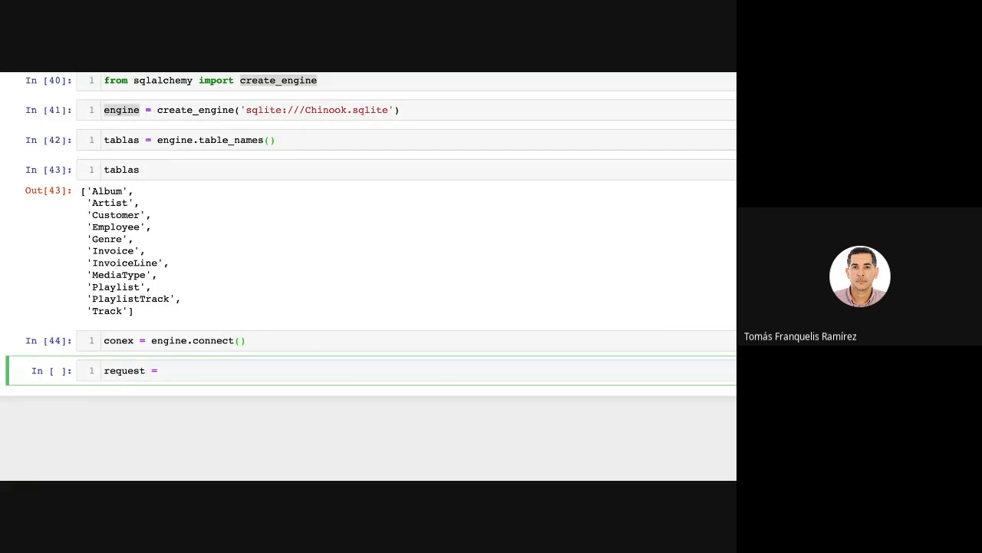
pyautogui.write('con')
pyautogui.press('Tab')
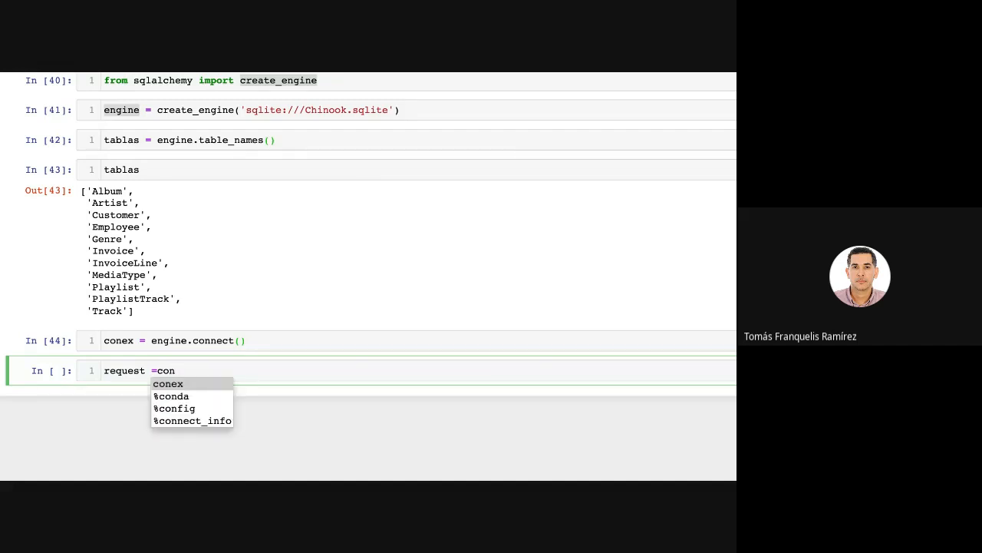
pyautogui.press('Return')
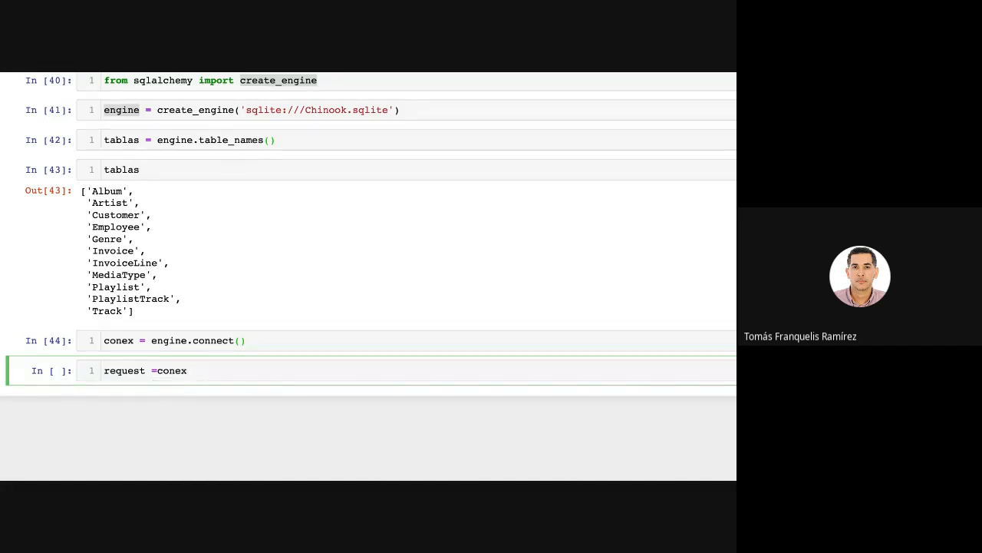
pyautogui.write('.ex')
pyautogui.press('Tab')
pyautogui.press('Return')
# Pass the query "Select * from Artist" to conex.execute and run the cell.
pyautogui.write('("Select * from')
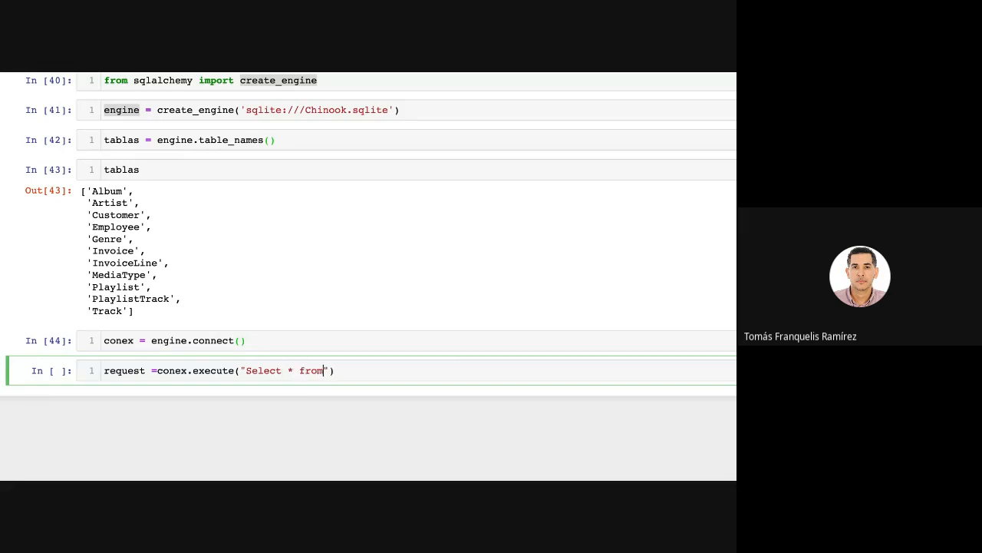
pyautogui.write(' Ari')
pyautogui.press('BackSpace')
pyautogui.write('tist')
pyautogui.hotkey('shift', 'Return')
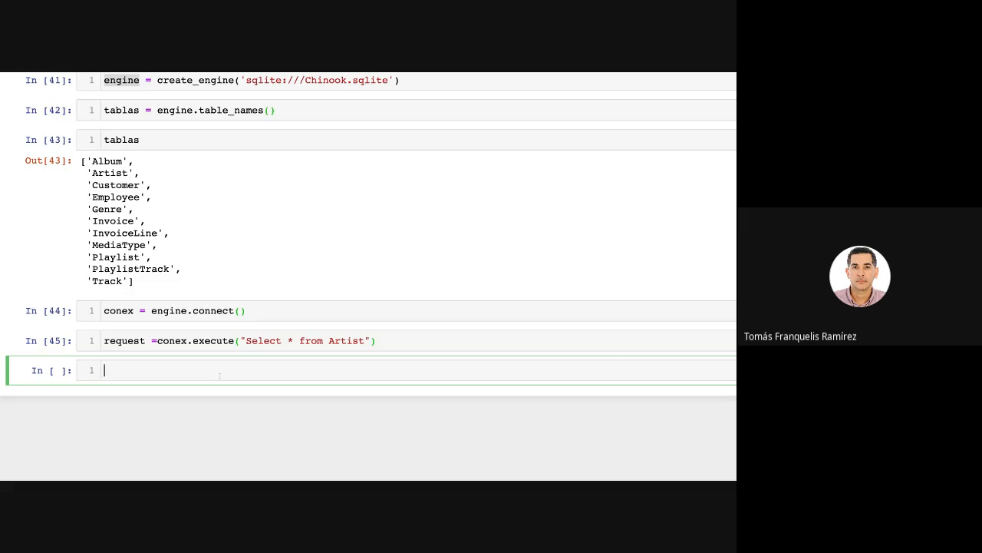
# Check the query result's type by entering type(request) in the empty cell and running it.
pyautogui.write('type(')
pyautogui.write('reuqest')
pyautogui.press('BackSpace')
pyautogui.press('BackSpace')
pyautogui.press('BackSpace')
pyautogui.press('BackSpace')
pyautogui.press('BackSpace')
pyautogui.write('quest')
pyautogui.hotkey('shift', 'Return')
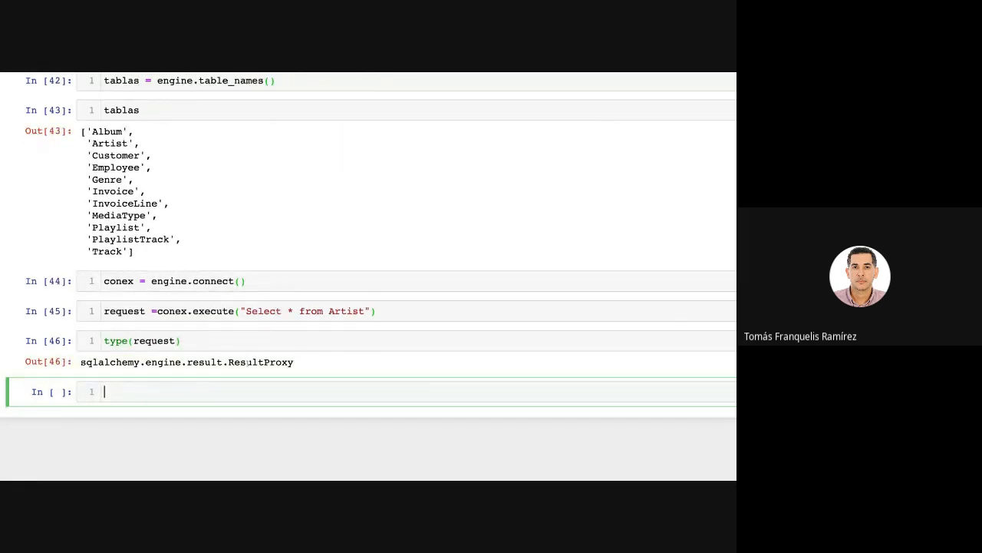
pyautogui.moveTo(192, 362); pyautogui.dragTo(294, 362)
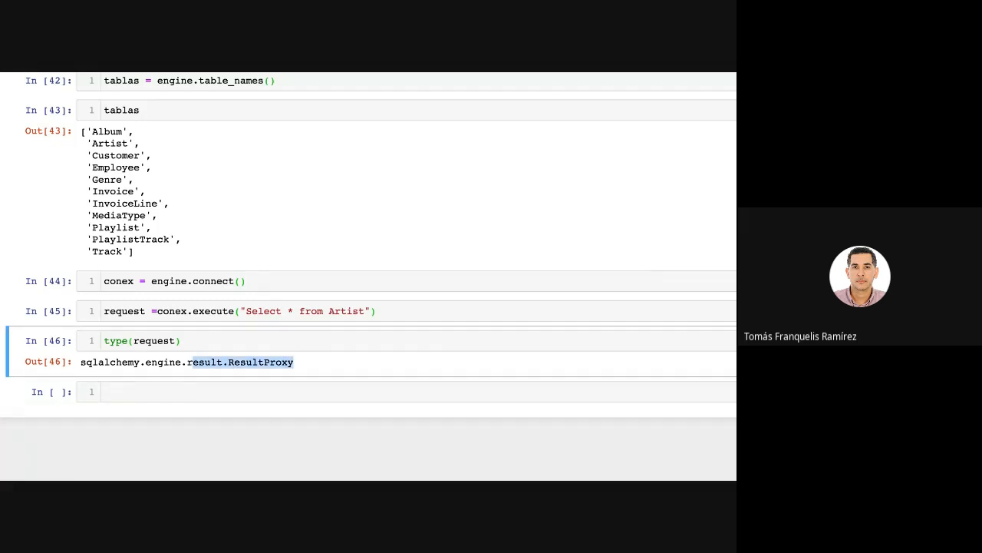
pyautogui.press('f')
# Enter df pd.DataFrame(request) in the empty cell below the type check.
pyautogui.click(264, 389)
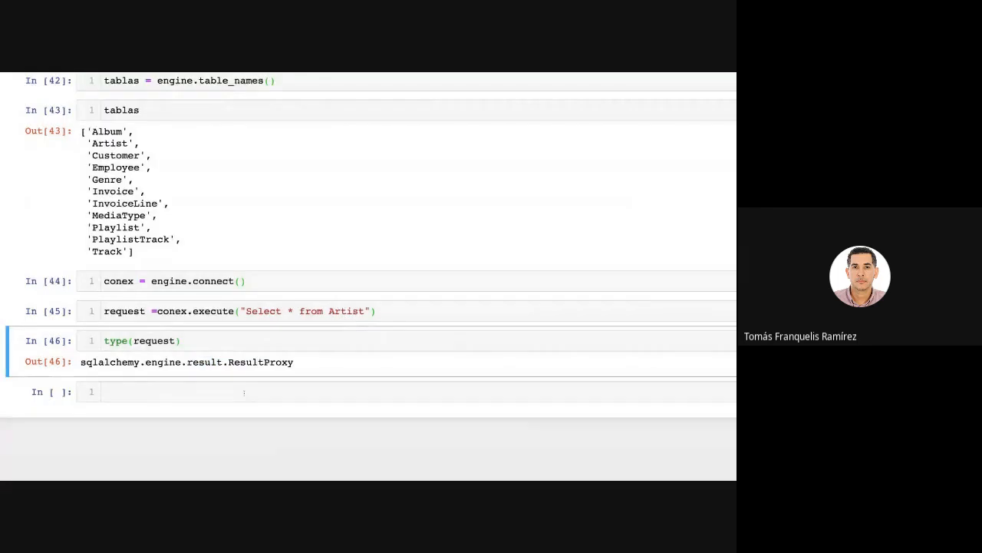
pyautogui.click(244, 392)
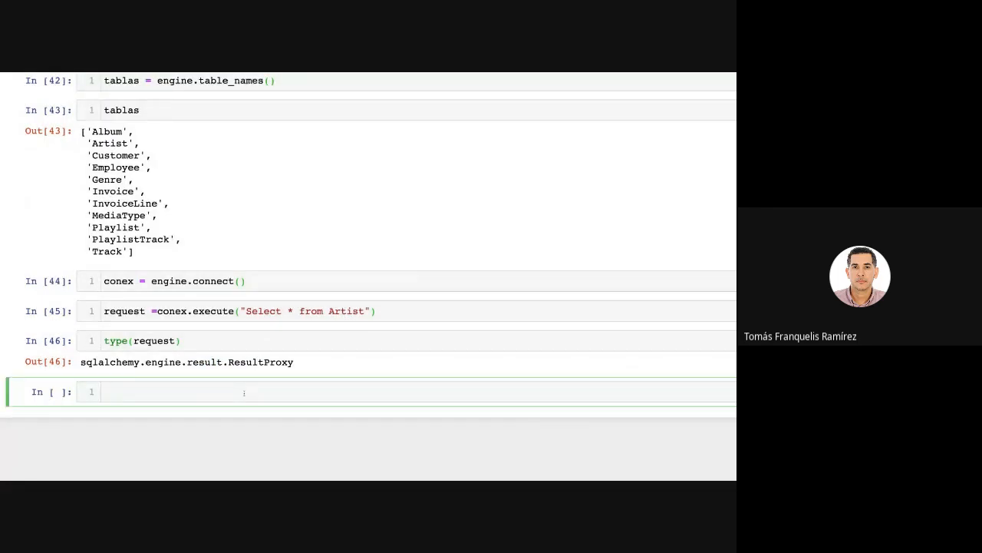
pyautogui.write('df pd.DataFrame(re')
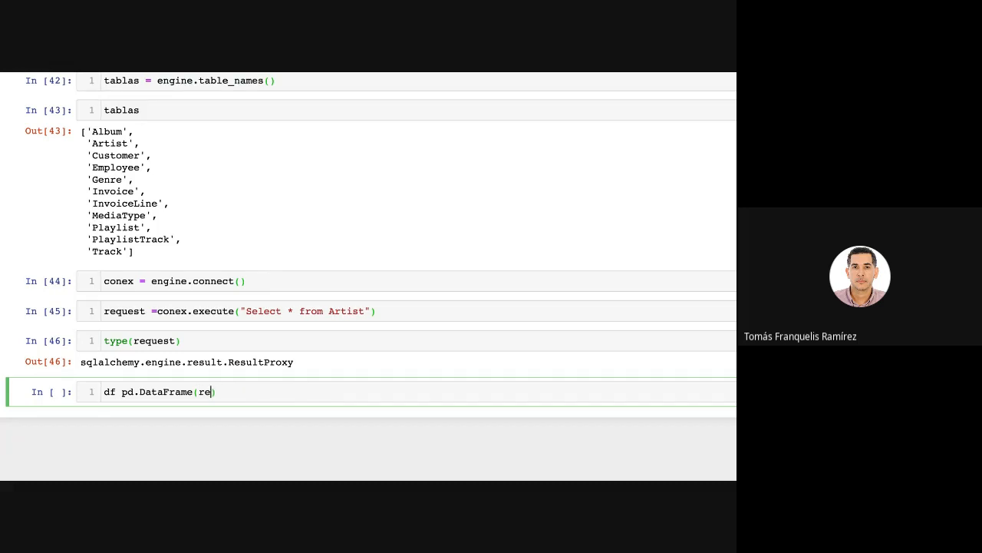
pyautogui.press('Tab')
pyautogui.press('Down')
pyautogui.press('Return')
# Extend request inside the DataFrame call with the fetchall() method, chosen from the available completions.
pyautogui.moveTo(145, 311); pyautogui.dragTo(104, 311)
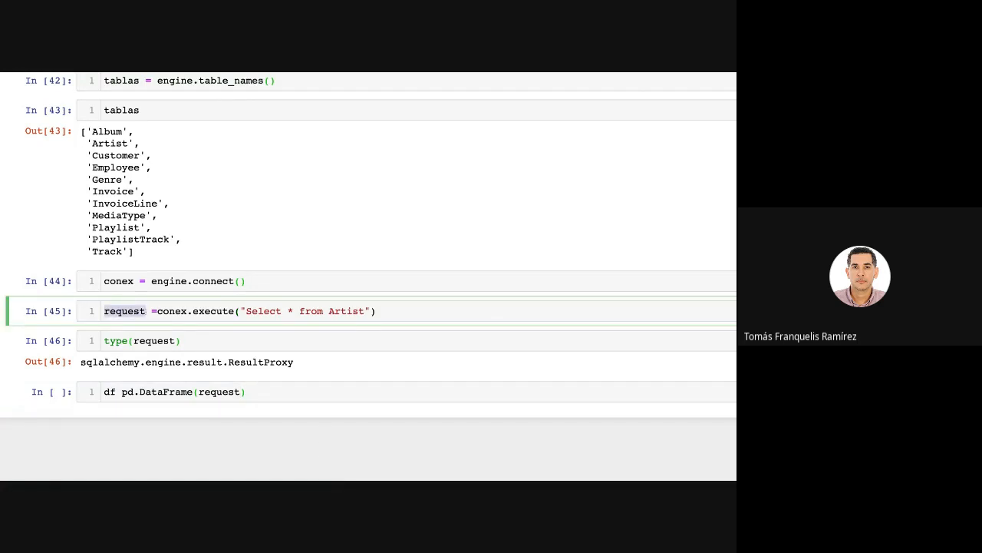
pyautogui.click(243, 392)
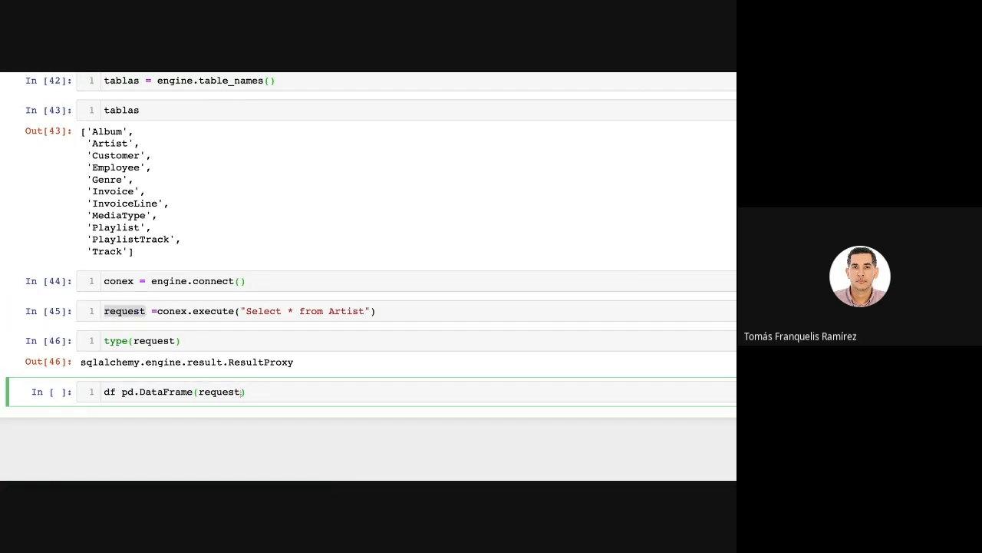
pyautogui.write('.')
pyautogui.press('Tab')
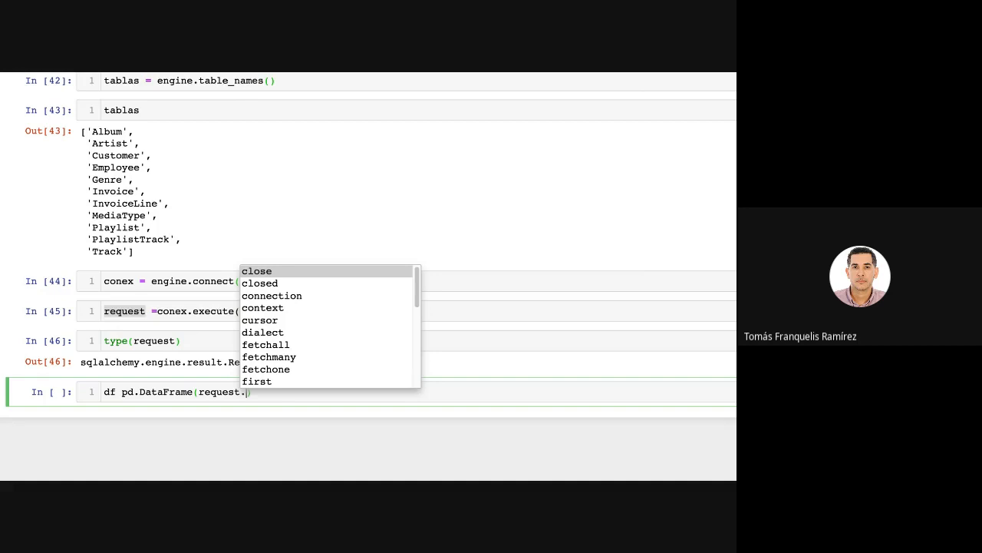
pyautogui.press('Down')
pyautogui.press('Down')
pyautogui.press('Down')
pyautogui.press('Down')
pyautogui.press('Down')
pyautogui.press('Down')
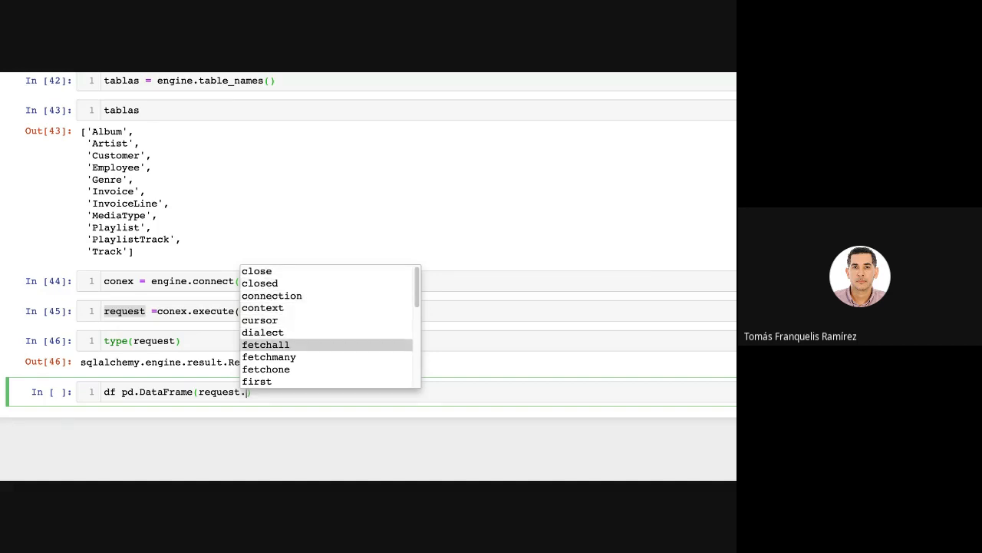
pyautogui.press('Down')
pyautogui.press('Down')
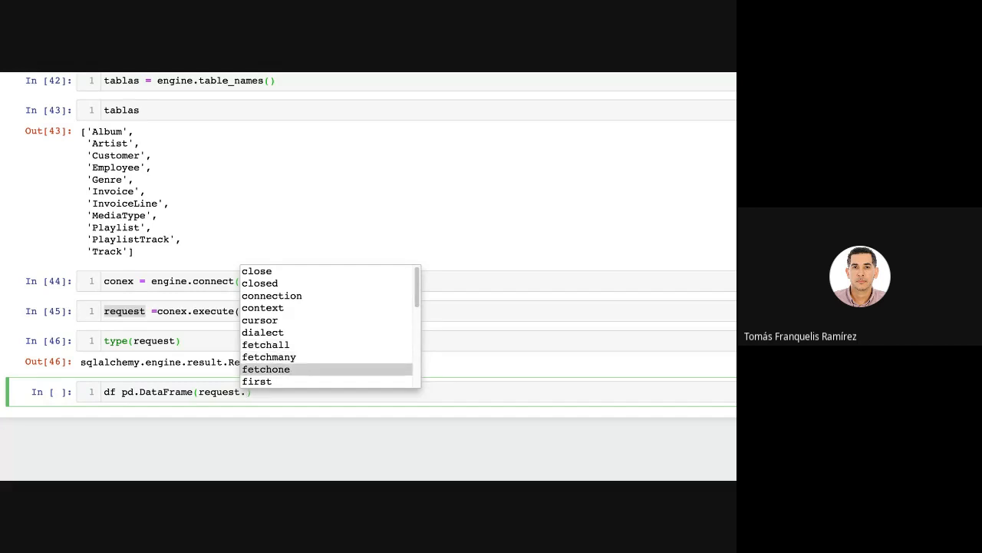
pyautogui.press('Up')
pyautogui.press('Up')
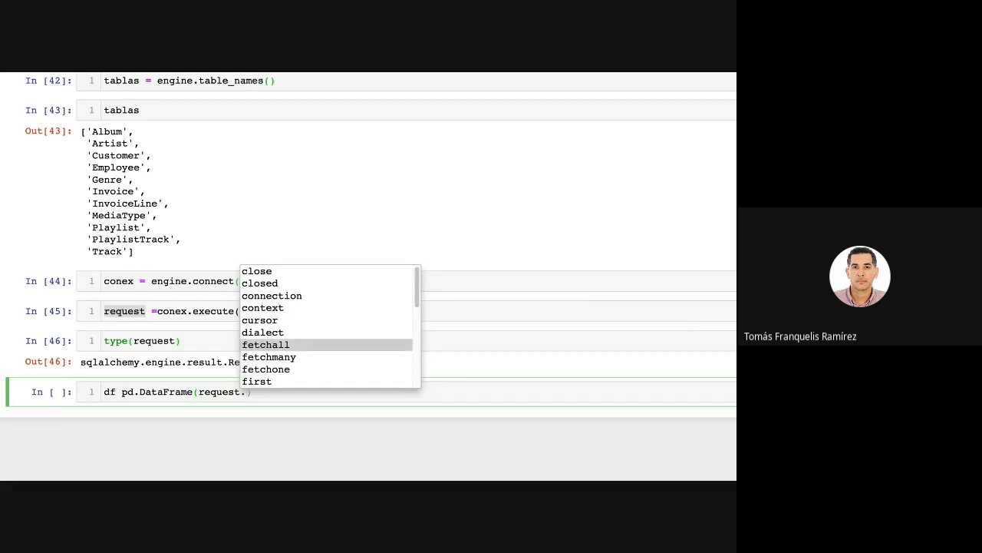
pyautogui.press('Down')
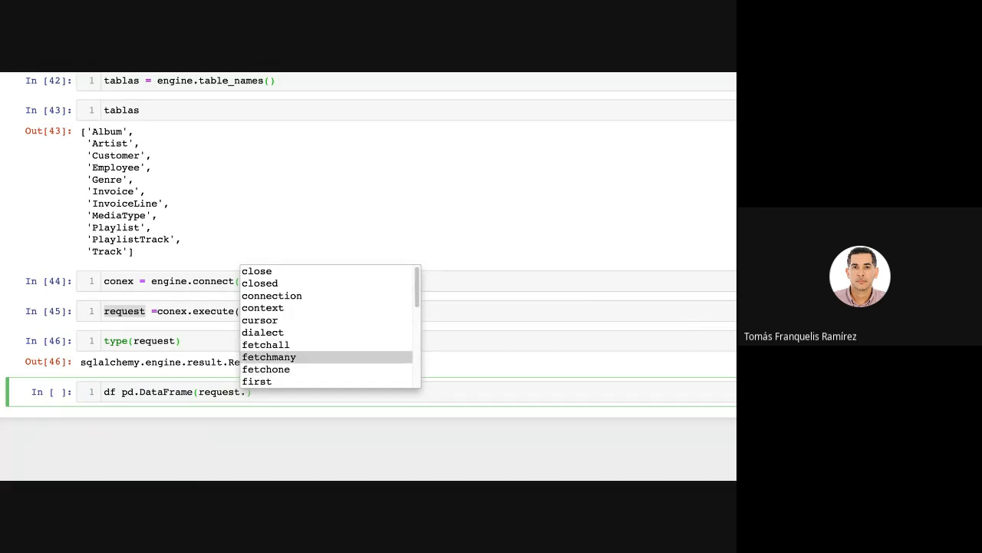
pyautogui.press('Down')
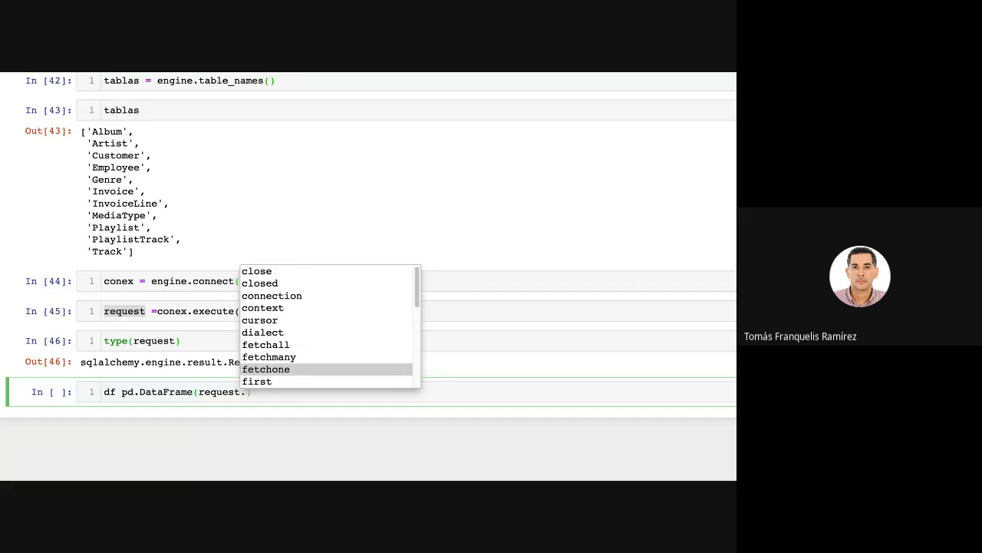
pyautogui.doubleClick(283, 345)
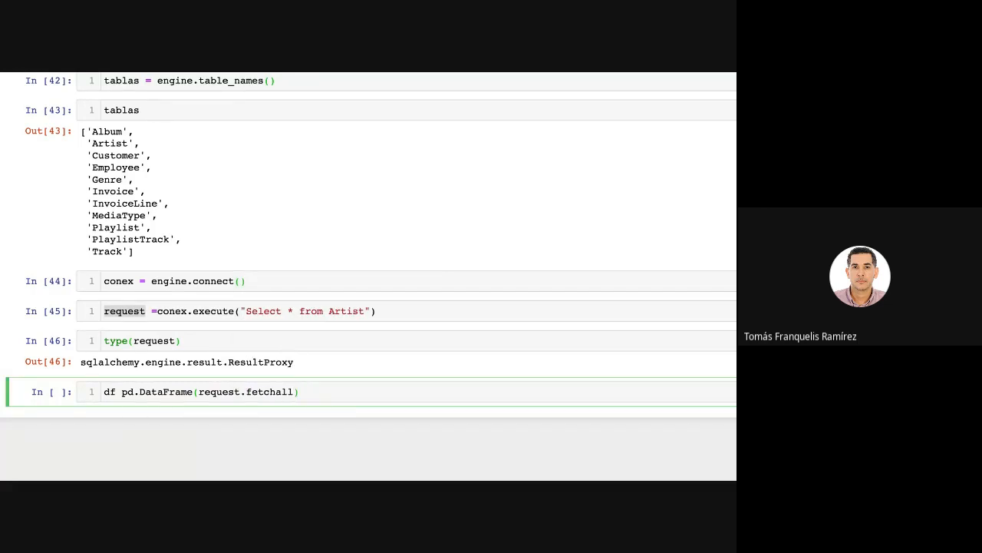
pyautogui.write('(')
# Insert the missing equals sign after df so the cell reads df =pd.DataFrame(request.fetchall()), and run it.
pyautogui.moveTo(246, 310); pyautogui.dragTo(369, 311)
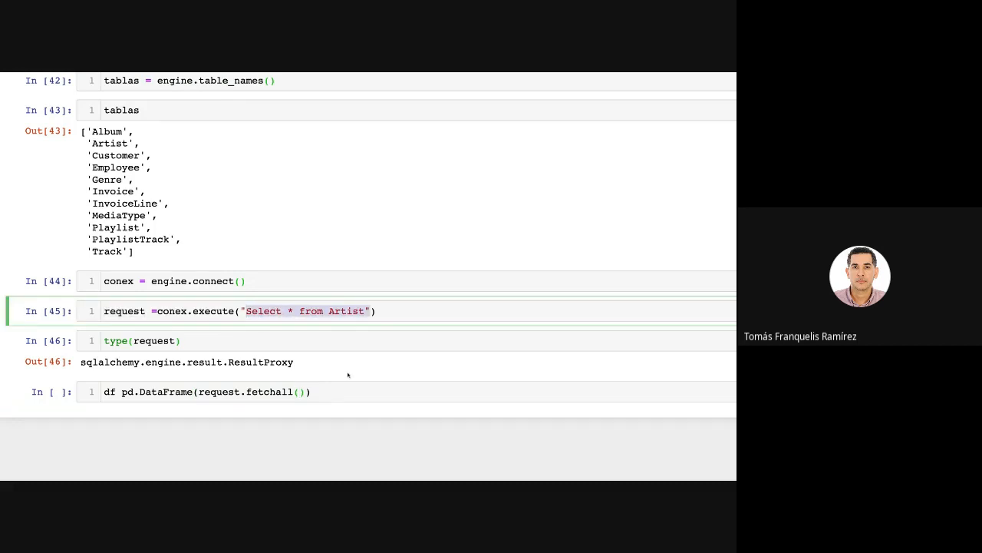
pyautogui.click(218, 405)
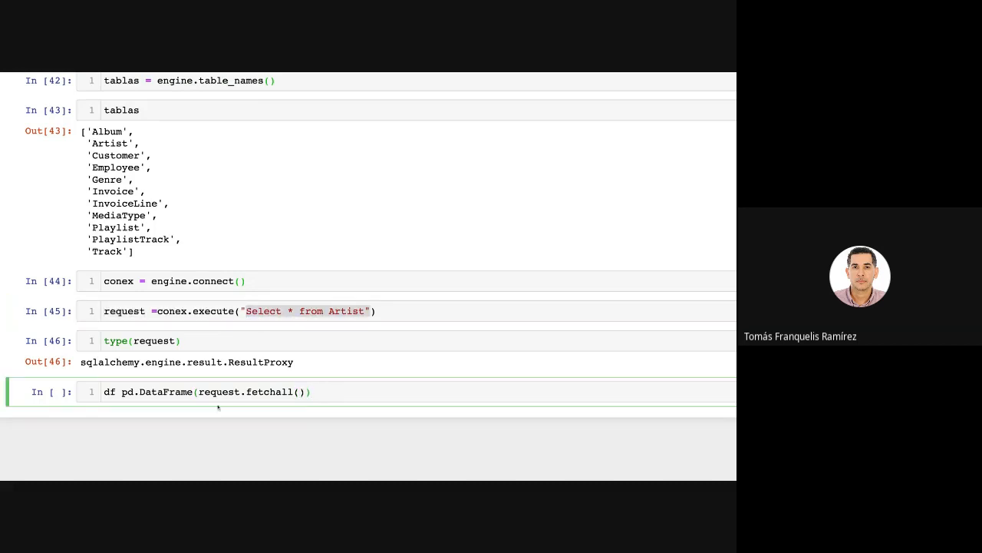
pyautogui.click(122, 392)
pyautogui.write('=')
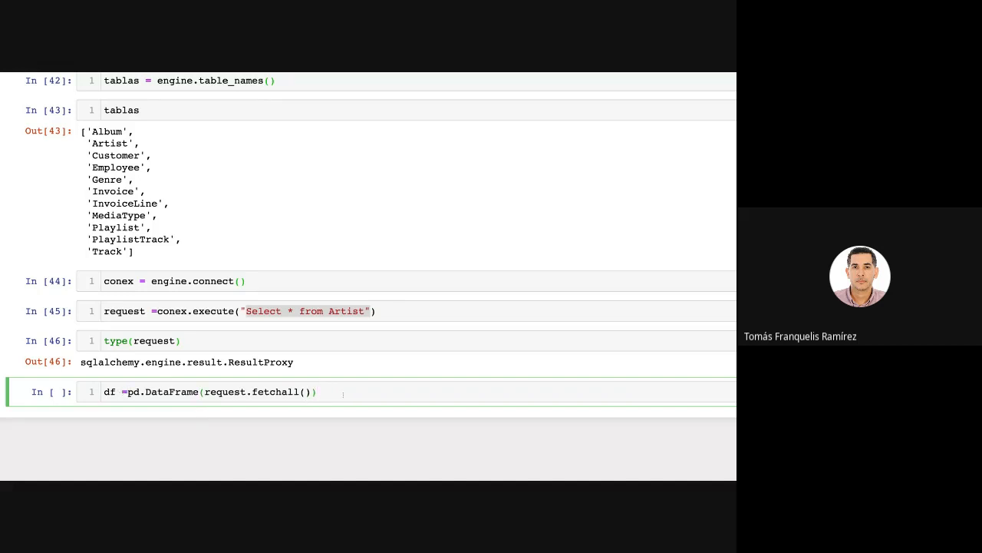
pyautogui.hotkey('shift', 'Return')
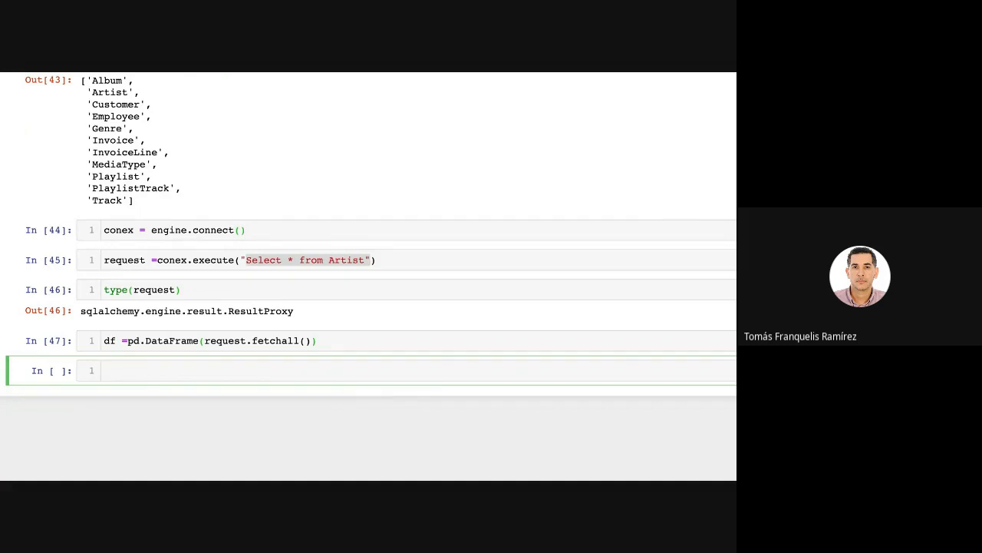
# Display the first rows of the Artist DataFrame by entering df.head() in the empty cell and running it.
pyautogui.write('df.head(')
pyautogui.moveTo(200, 341); pyautogui.dragTo(132, 341)
pyautogui.click(145, 341)
pyautogui.doubleClick(129, 340)
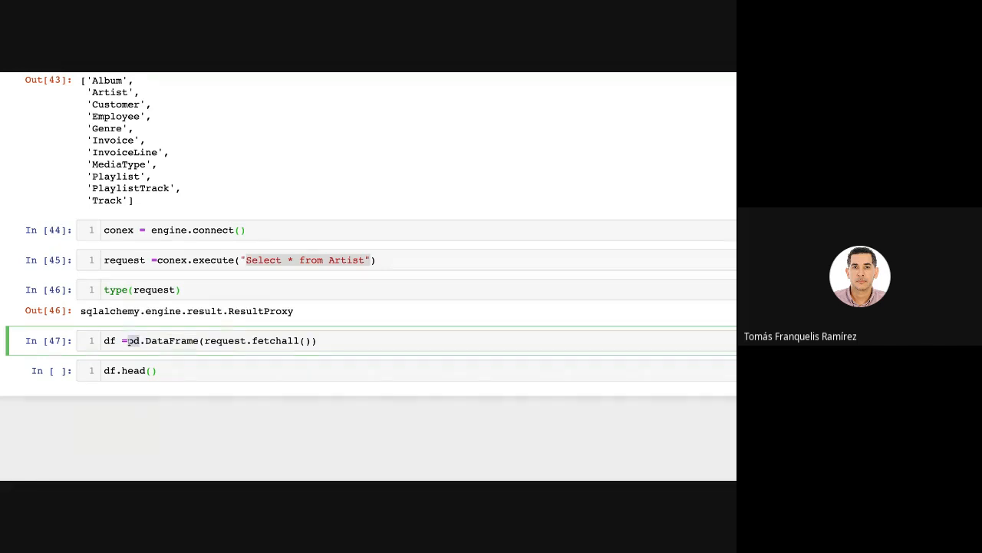
pyautogui.click(170, 374)
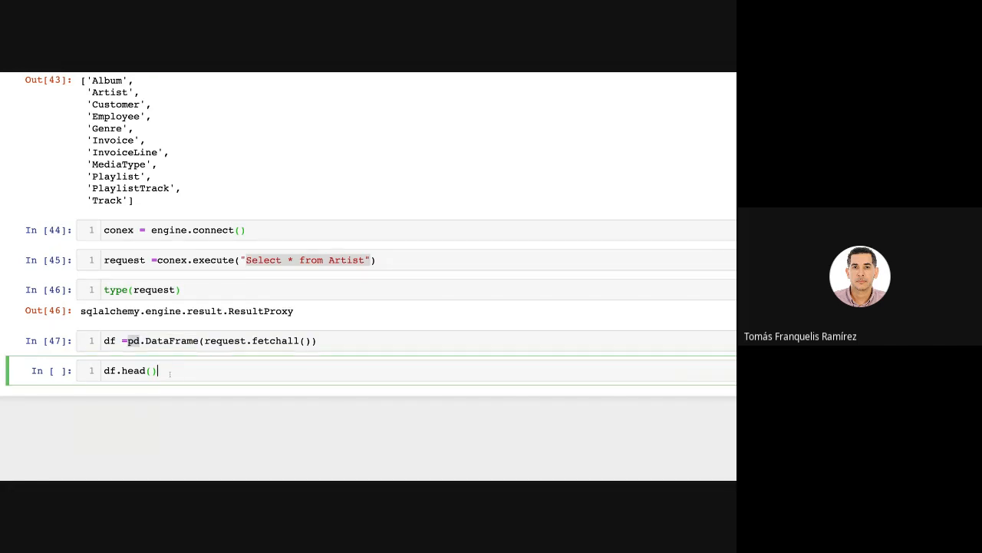
pyautogui.hotkey('shift', 'Return')
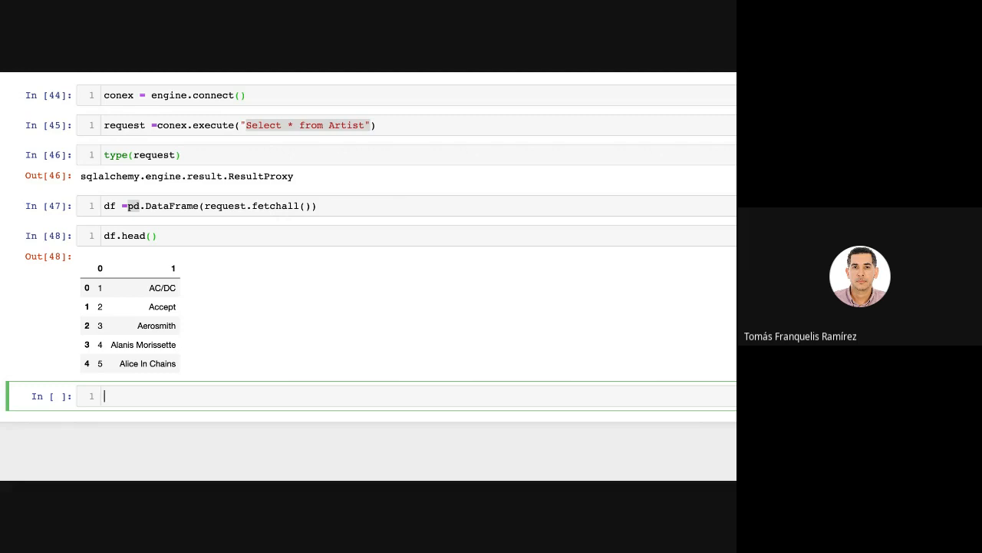
# Paste the copied with engine.connect() as conex: block, which queries Artist into df and sets df.columns=reque.keys(), into the empty cell.
pyautogui.press('Escape')
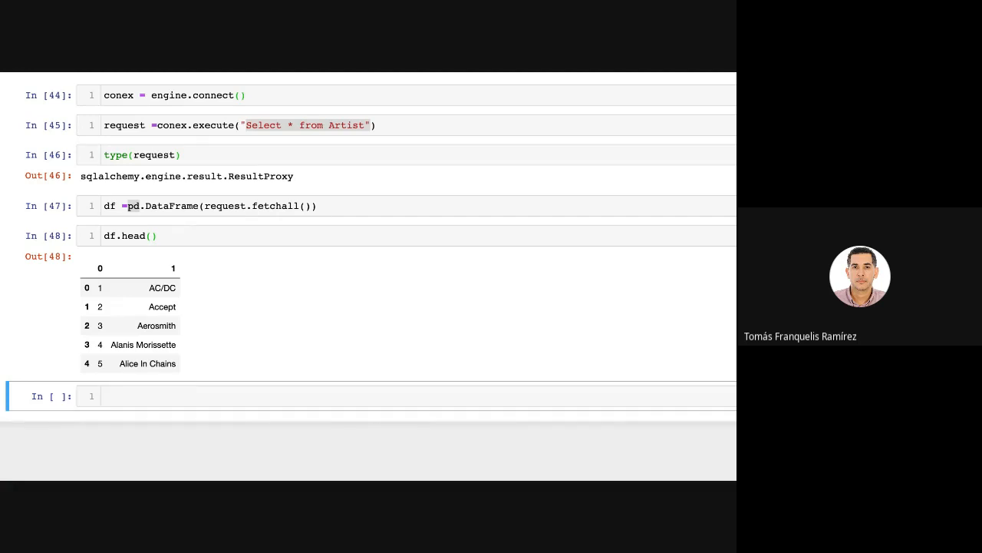
pyautogui.press('Return')
pyautogui.write('with engine.connect() as conex:     reque=conex.execute("Select * from Artist")     df=pd.DataFrame(reque.fetchall())     df.columns=reque.keys()')
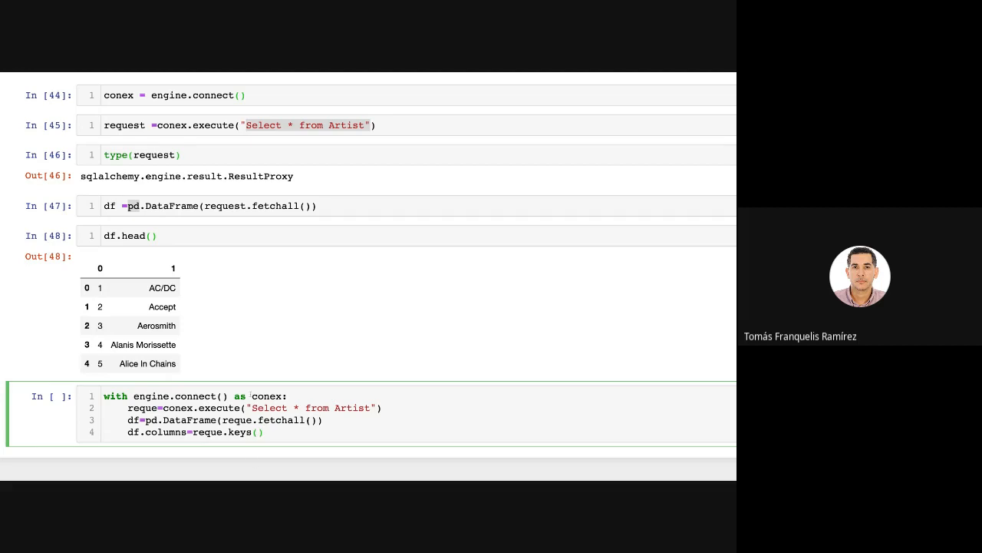
# Compare the with engine.connect() as conex: block with the earlier conex = engine.connect() cell.
pyautogui.moveTo(104, 396); pyautogui.dragTo(264, 432)
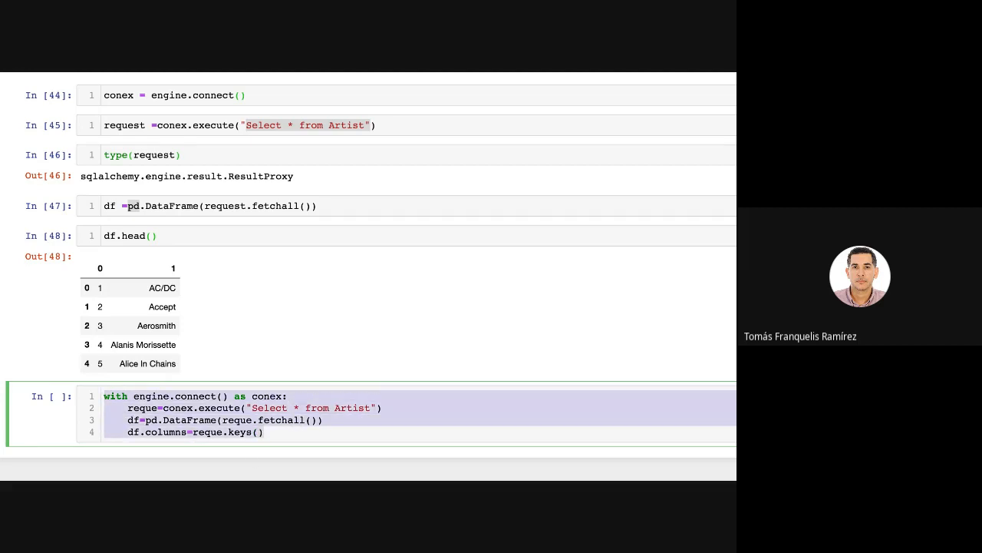
pyautogui.scroll(-1, 205, 189)
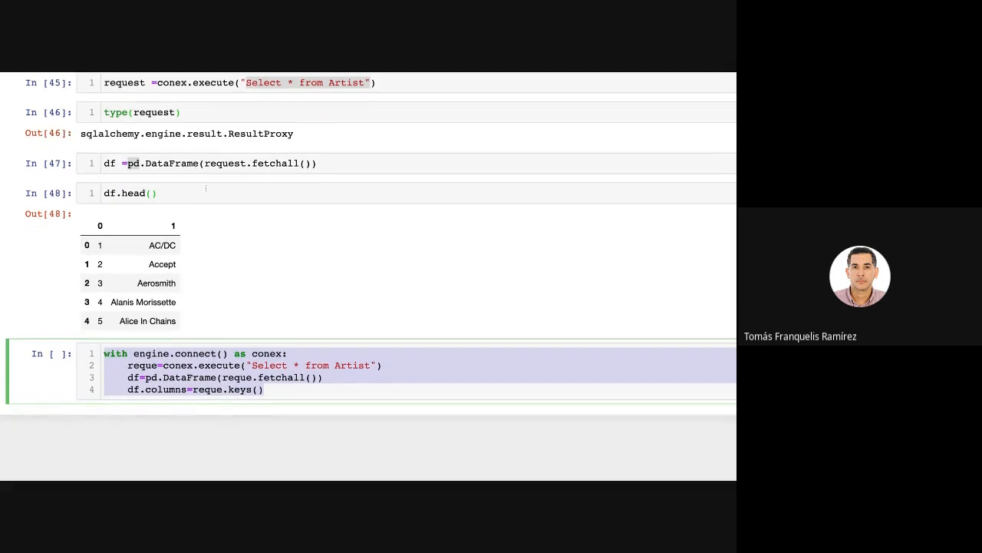
pyautogui.scroll(2, 223, 208)
pyautogui.scroll(1, 246, 232)
pyautogui.scroll(-3, 245, 233)
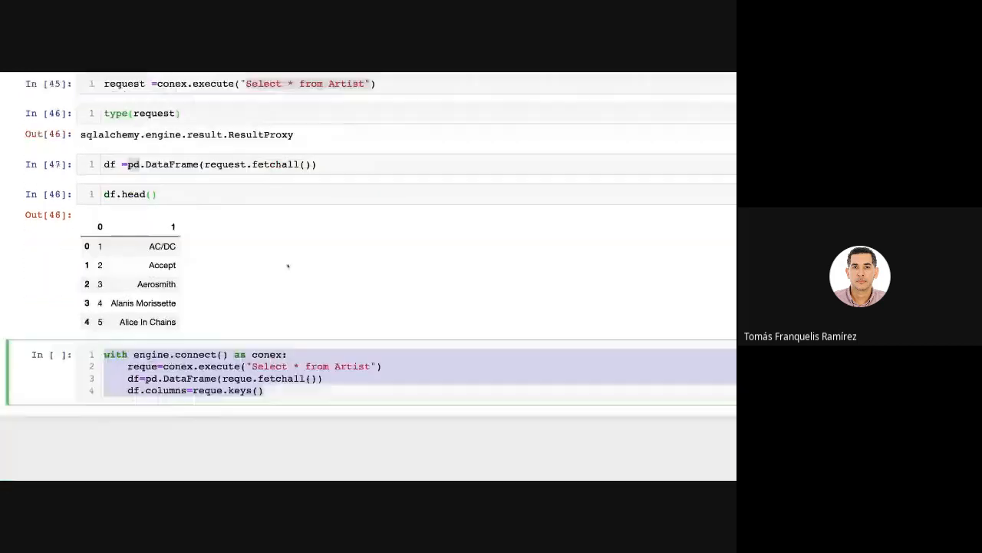
pyautogui.click(146, 336)
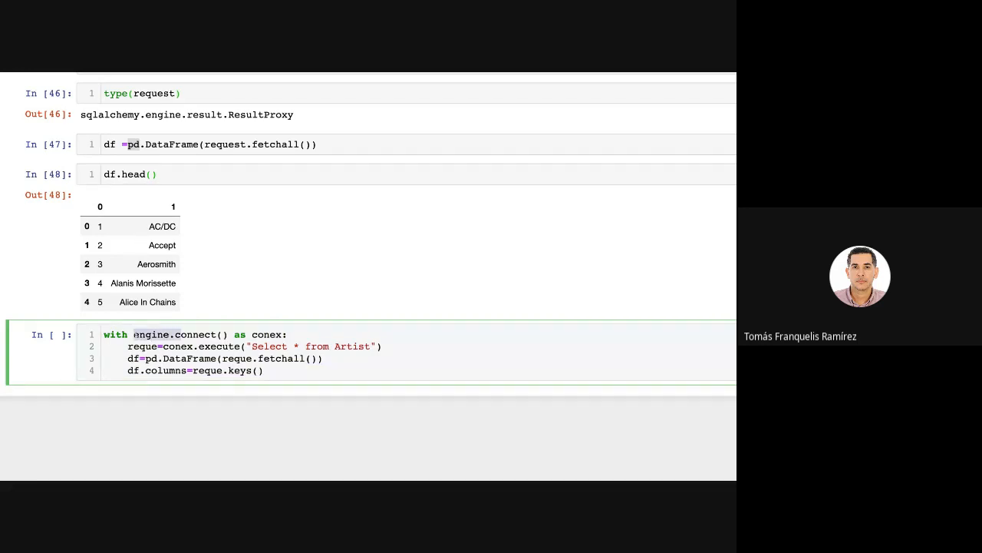
pyautogui.click(251, 335)
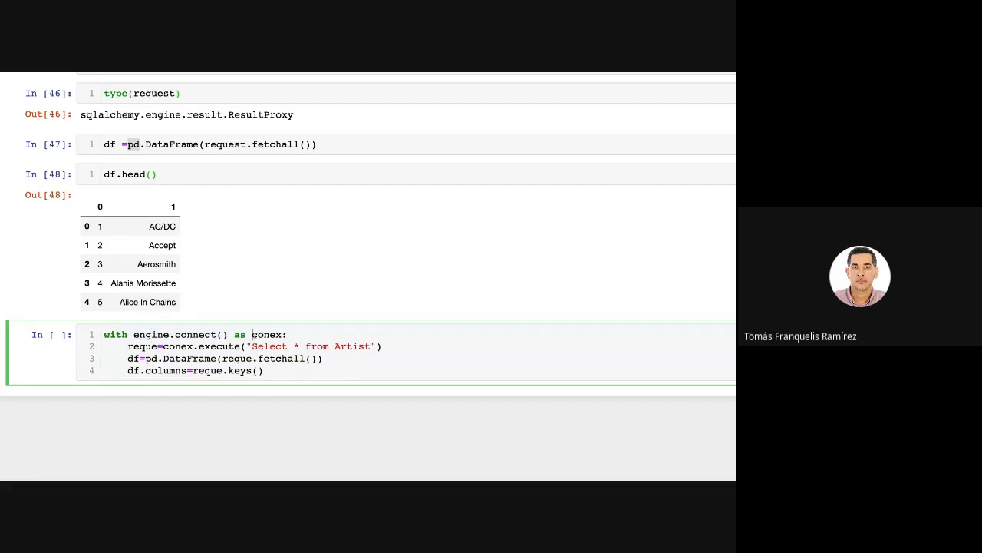
pyautogui.moveTo(252, 335); pyautogui.dragTo(287, 334)
pyautogui.scroll(5, 228, 262)
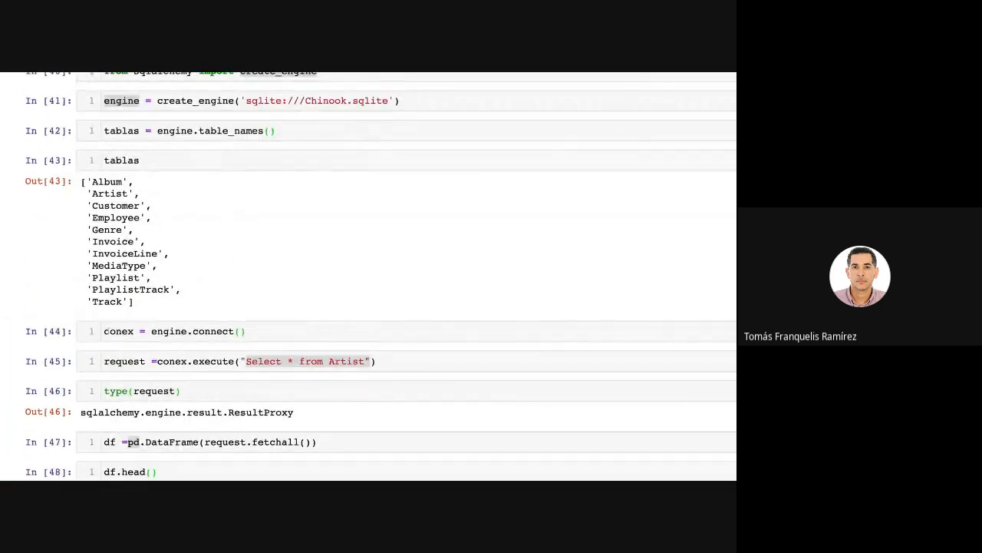
pyautogui.moveTo(104, 331); pyautogui.dragTo(246, 331)
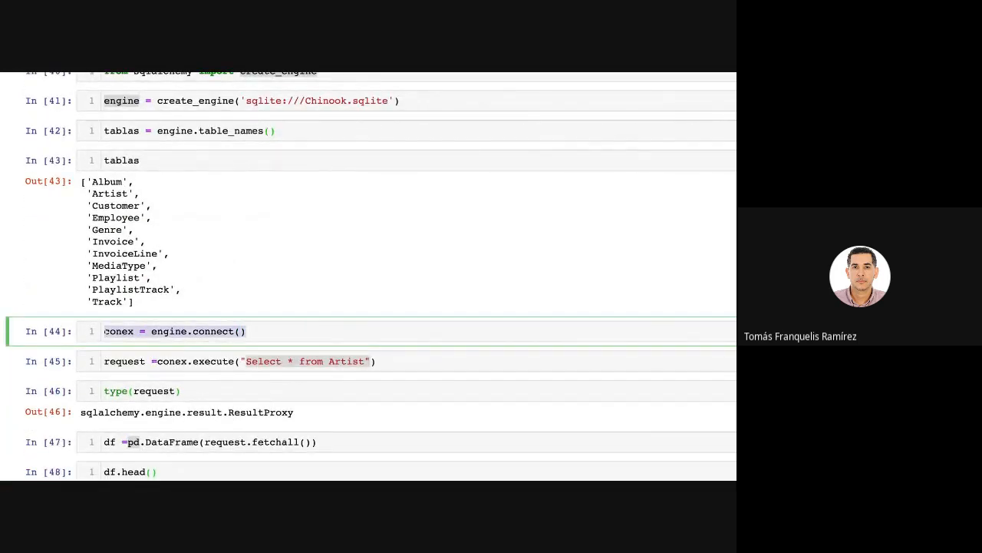
pyautogui.scroll(-5, 280, 378)
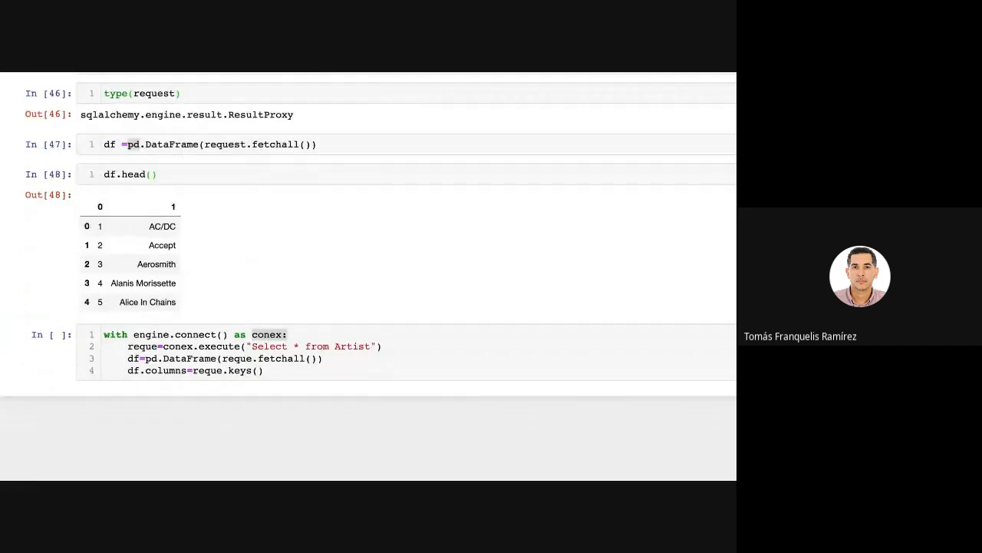
# Examine the block line by line: the with statement, the conex.execute query, the fetchall() DataFrame and the df.columns=reque.keys() assignment.
pyautogui.click(194, 335)
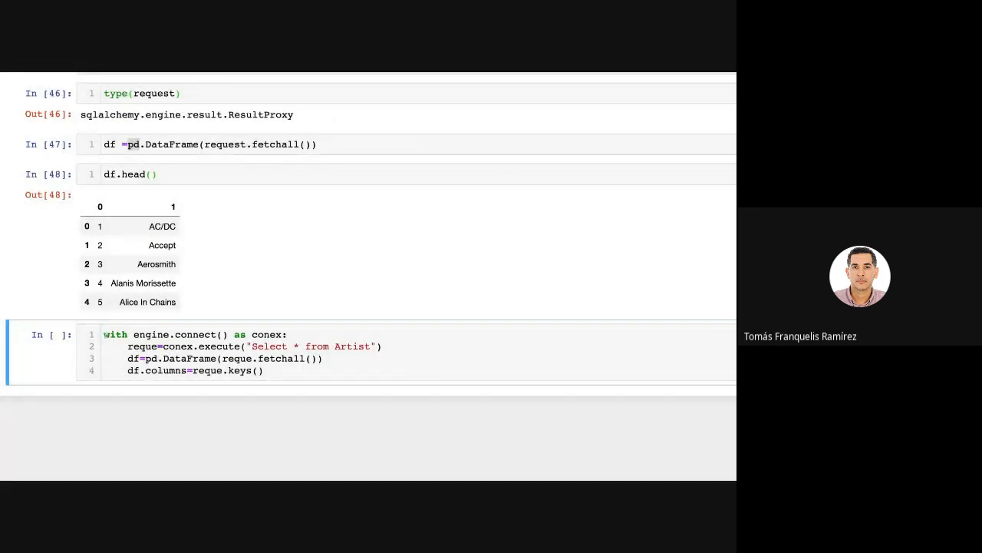
pyautogui.moveTo(105, 334); pyautogui.dragTo(287, 335)
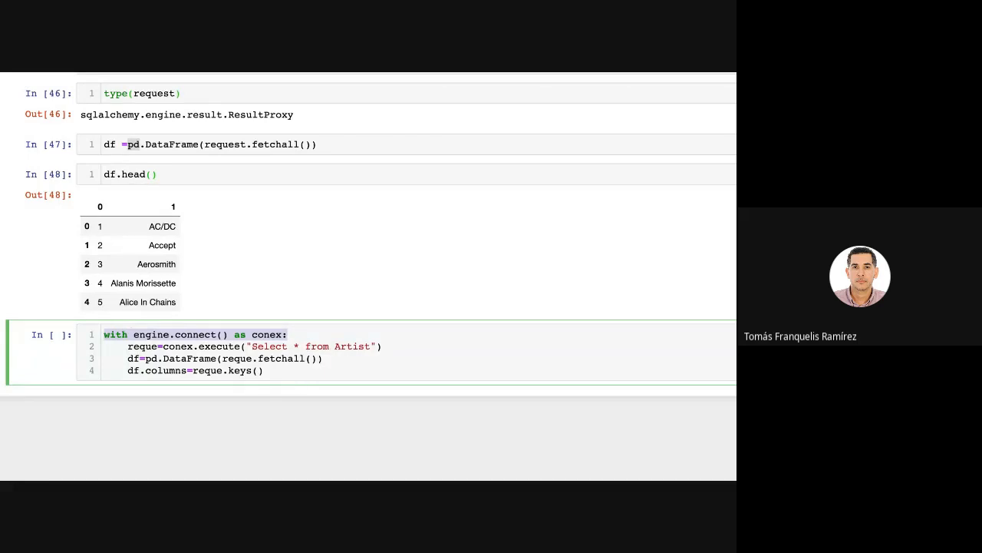
pyautogui.click(287, 335)
pyautogui.moveTo(127, 347); pyautogui.dragTo(381, 346)
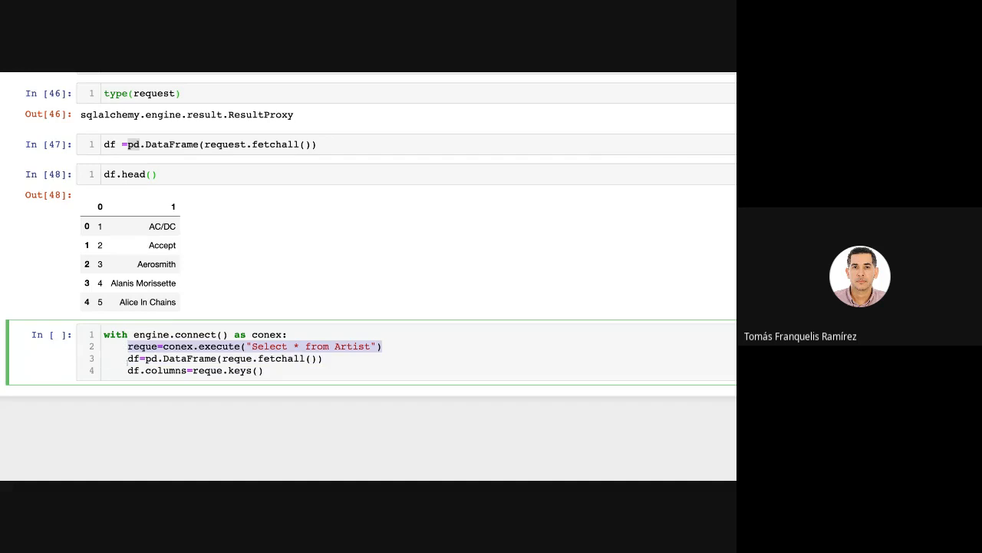
pyautogui.moveTo(128, 359); pyautogui.dragTo(263, 371)
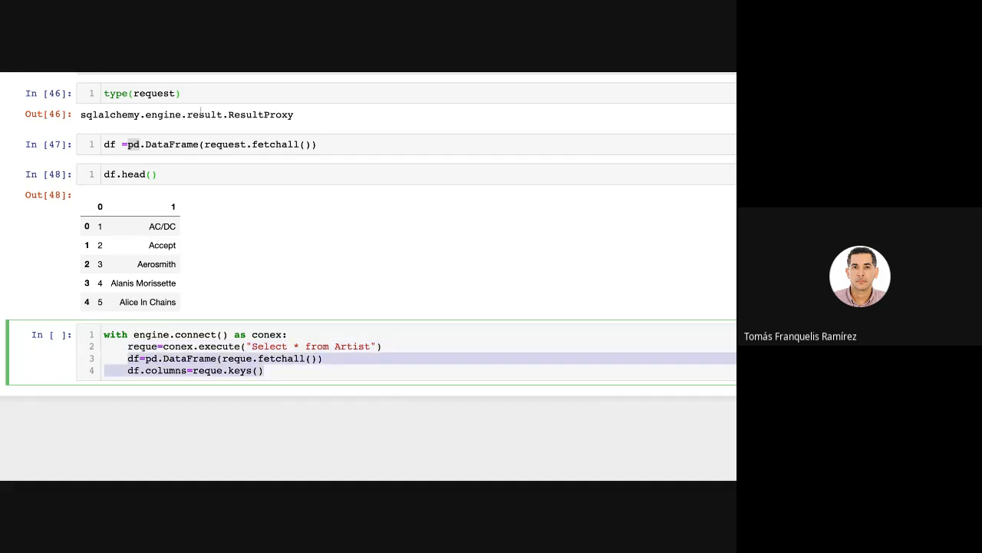
pyautogui.click(289, 359)
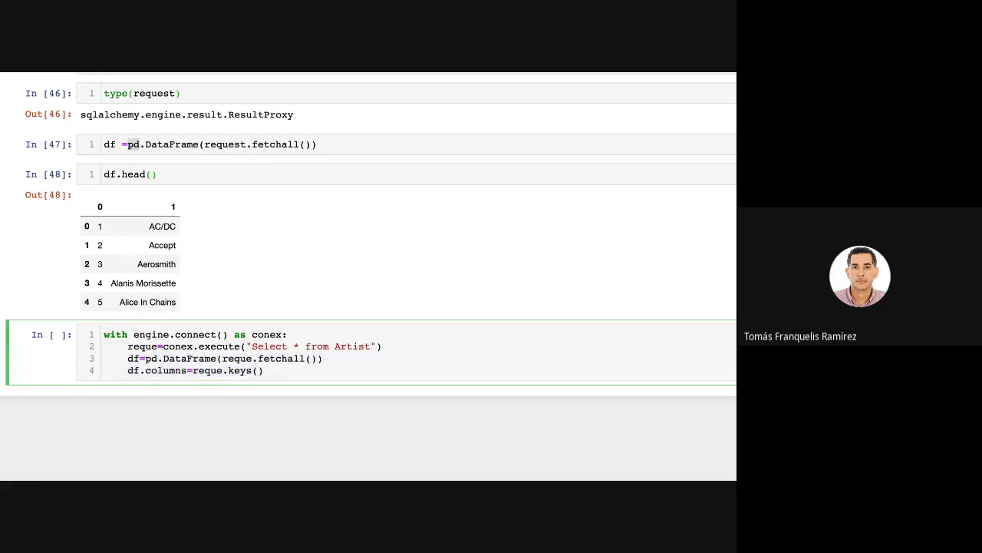
pyautogui.moveTo(128, 371); pyautogui.dragTo(187, 371)
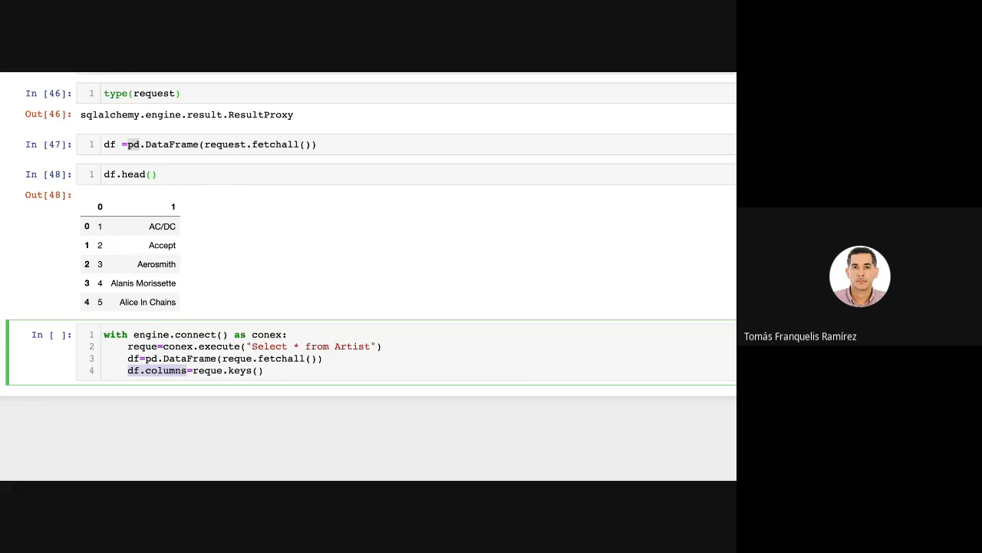
pyautogui.click(275, 376)
pyautogui.hotkey('shift', 'Left')
pyautogui.hotkey('shift', 'Left')
pyautogui.hotkey('shift', 'Left')
pyautogui.hotkey('shift', 'Left')
pyautogui.hotkey('shift', 'Left')
pyautogui.hotkey('shift', 'Left')
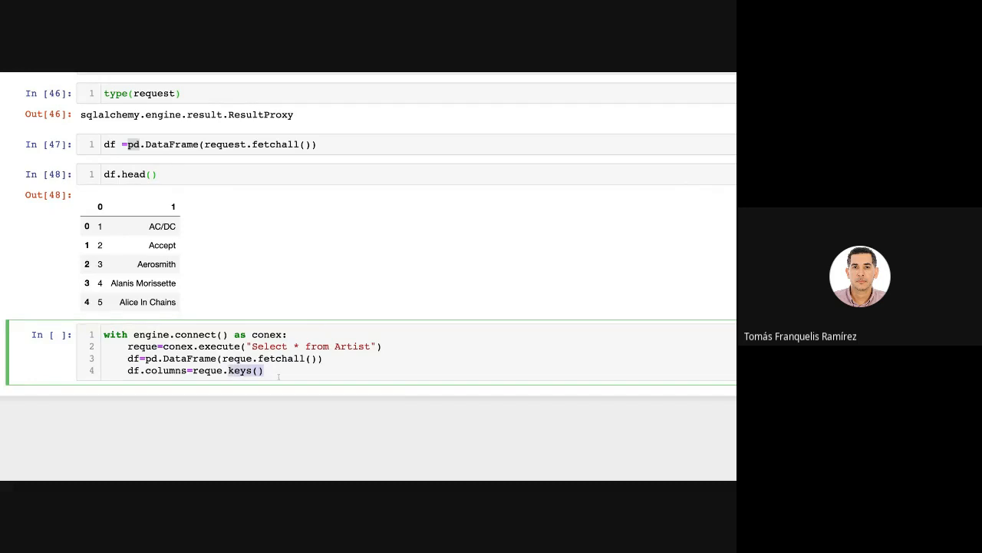
# Run the with block and display the first rows of its DataFrame by running df.head() in the following cell.
pyautogui.click(285, 373)
pyautogui.hotkey('shift', 'Return')
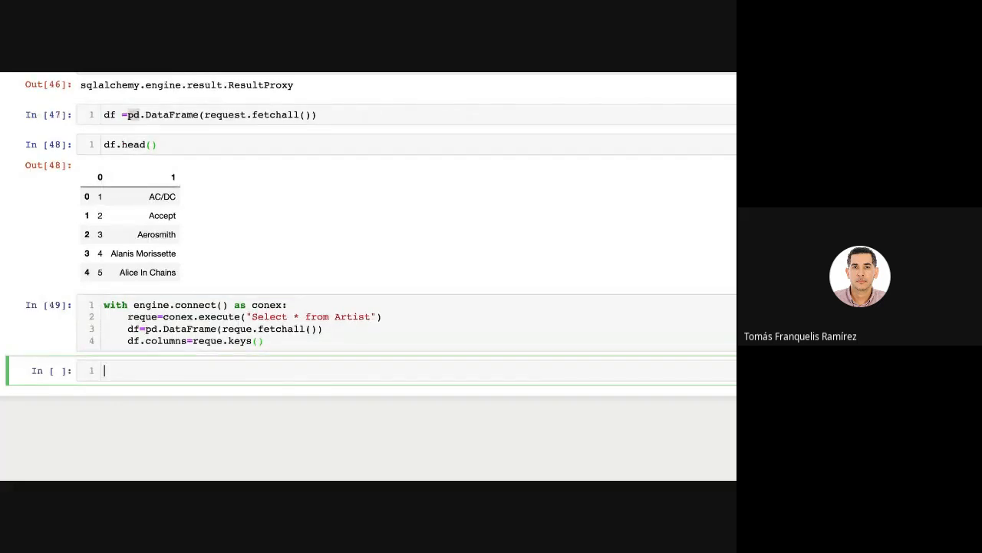
pyautogui.write('df.head()')
pyautogui.hotkey('shift', 'Return')
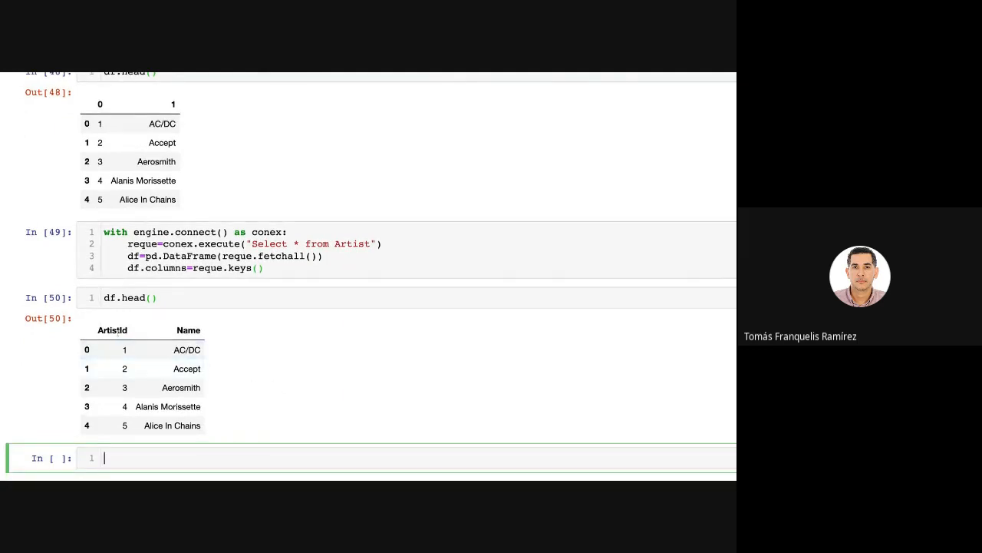
pyautogui.press('Escape')
pyautogui.moveTo(102, 330); pyautogui.dragTo(175, 334)
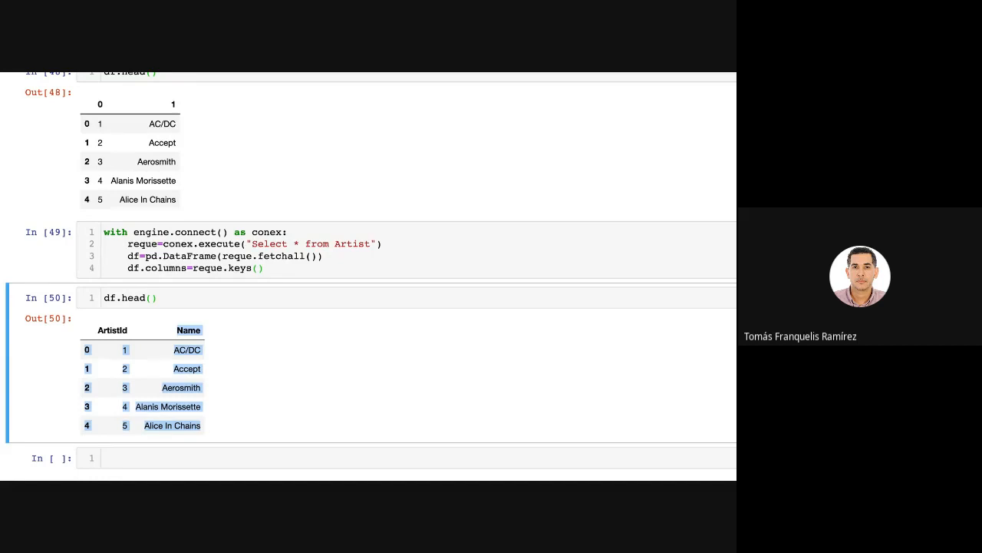
# Replace the "Select * from Artist" string inside conex.execute() in the with block with query.
pyautogui.click(205, 256)
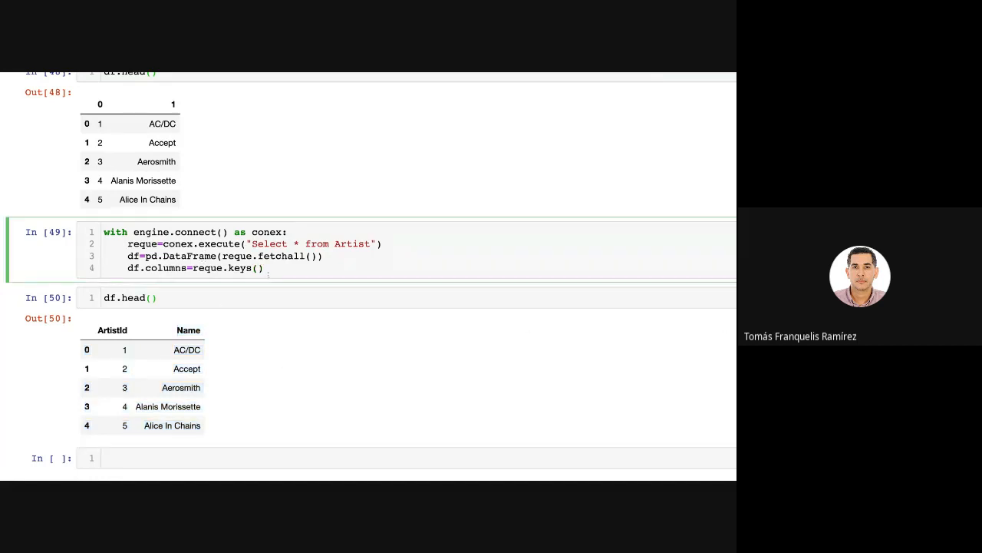
pyautogui.moveTo(266, 270); pyautogui.dragTo(101, 236)
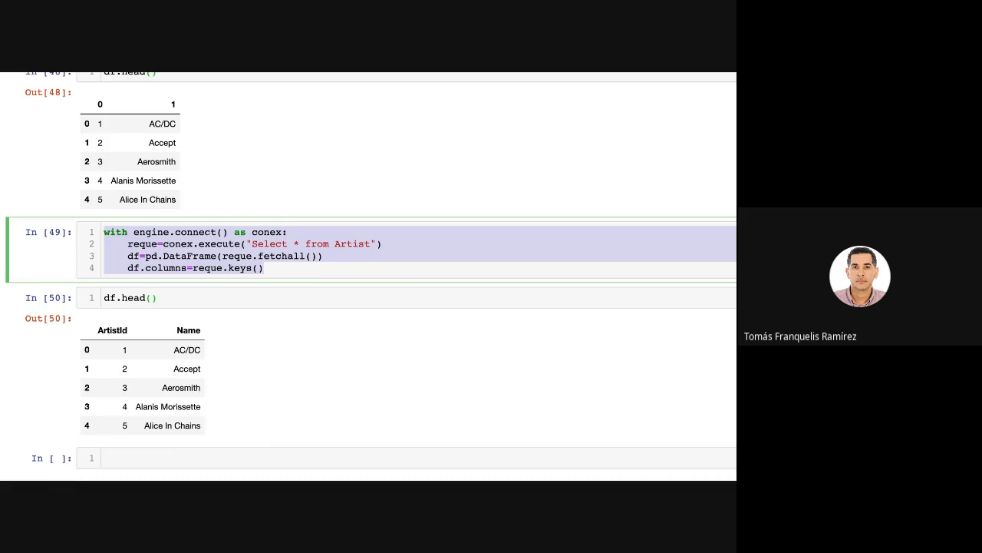
pyautogui.click(264, 233)
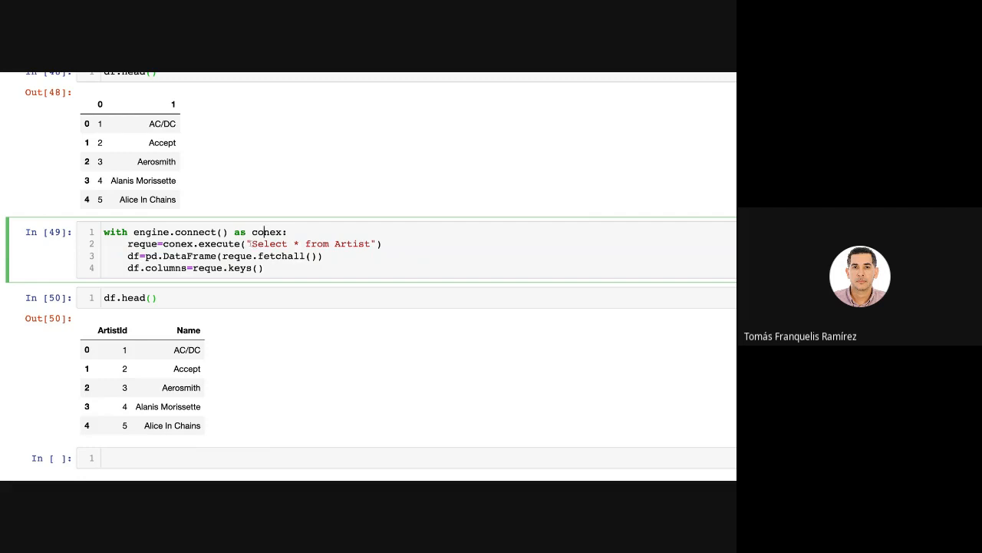
pyautogui.moveTo(247, 243); pyautogui.dragTo(376, 244)
pyautogui.write('query')
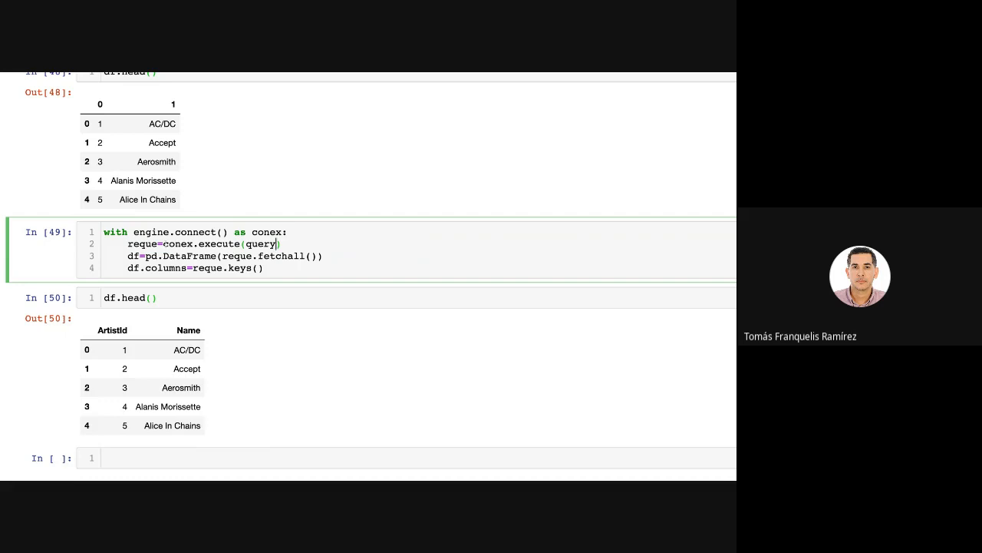
pyautogui.click(264, 268)
pyautogui.moveTo(258, 255); pyautogui.dragTo(305, 256)
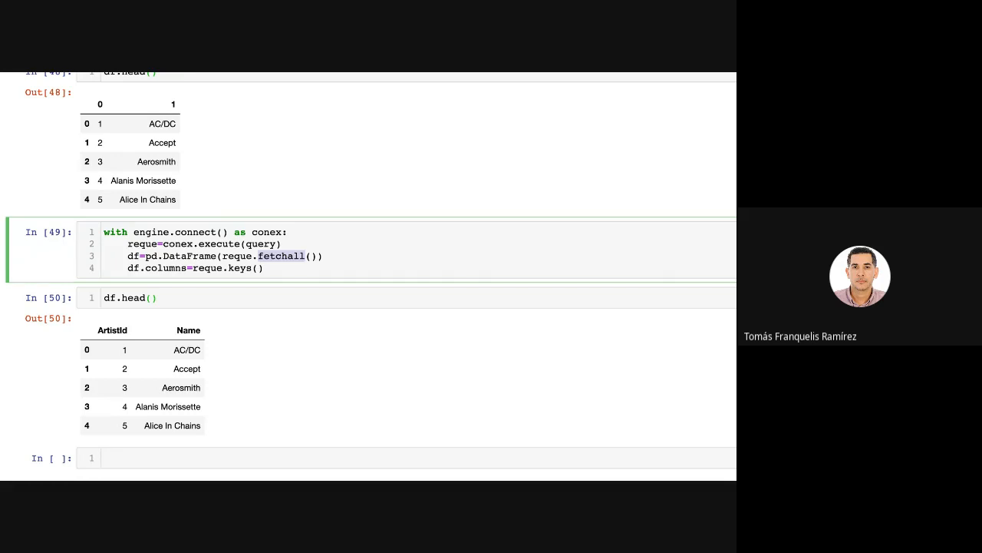
pyautogui.moveTo(265, 267); pyautogui.dragTo(92, 230)
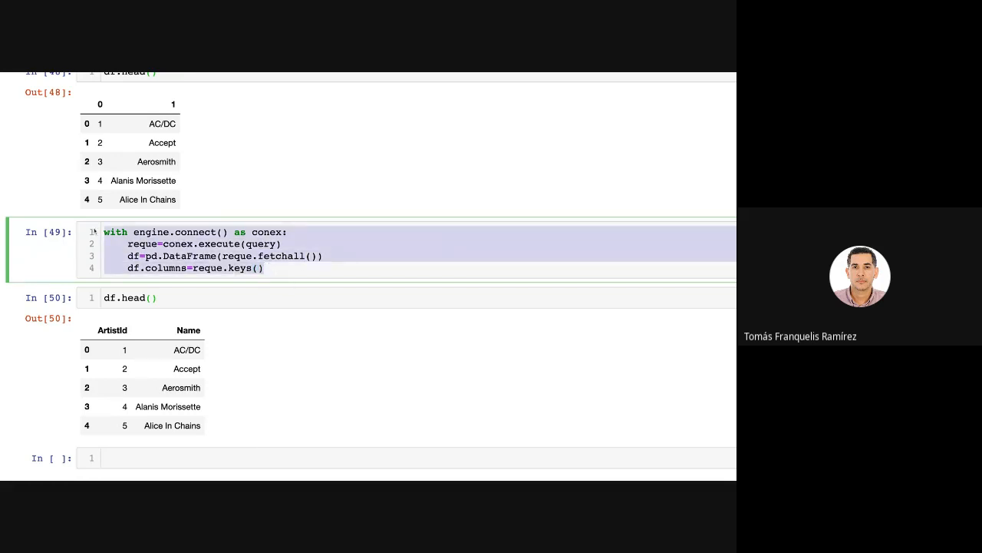
# Start the call df pd.read_sql_query( in the empty cell, choosing read_sql_query from the available completions.
pyautogui.click(181, 457)
pyautogui.write('df ')
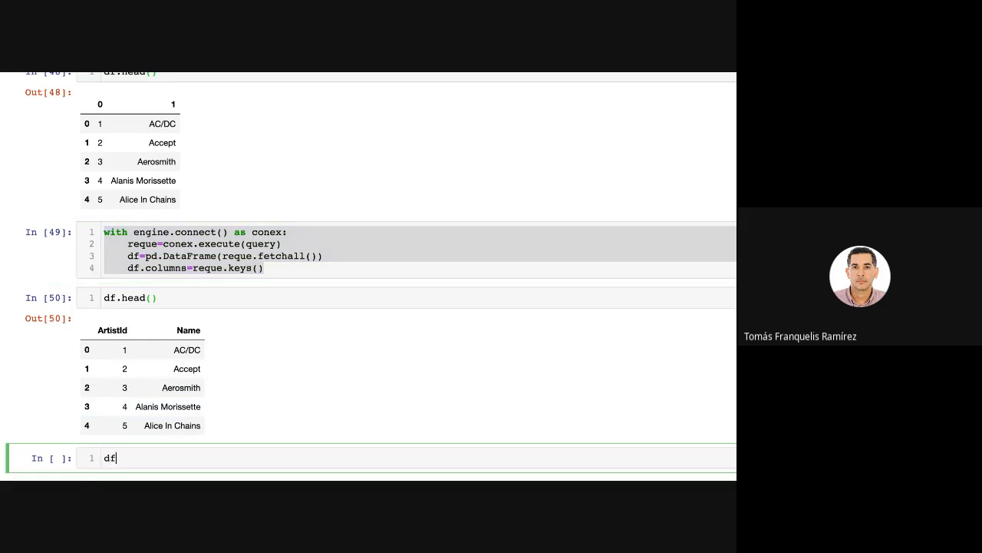
pyautogui.write('pd.read')
pyautogui.press('Tab')
pyautogui.write('_s')
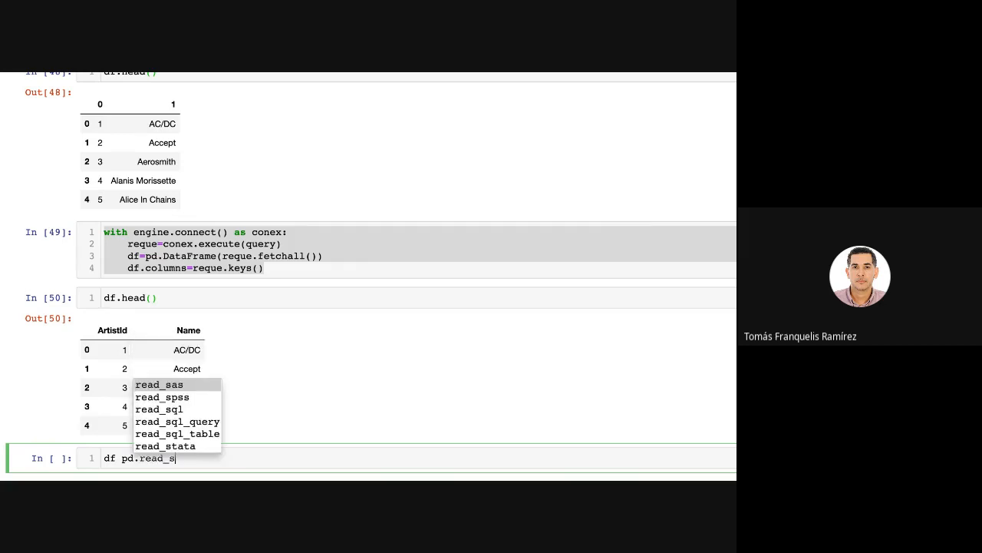
pyautogui.write('ql')
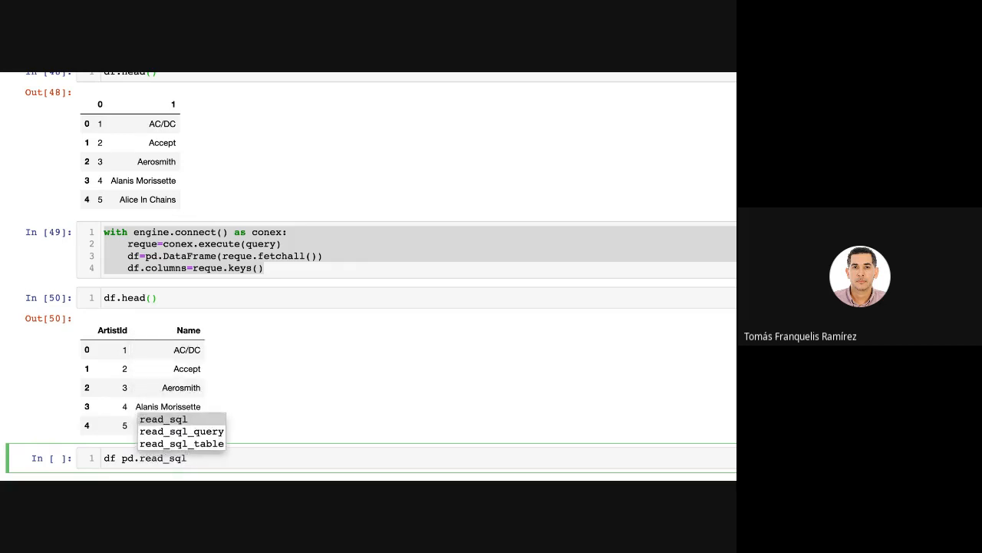
pyautogui.press('Down')
pyautogui.press('Return')
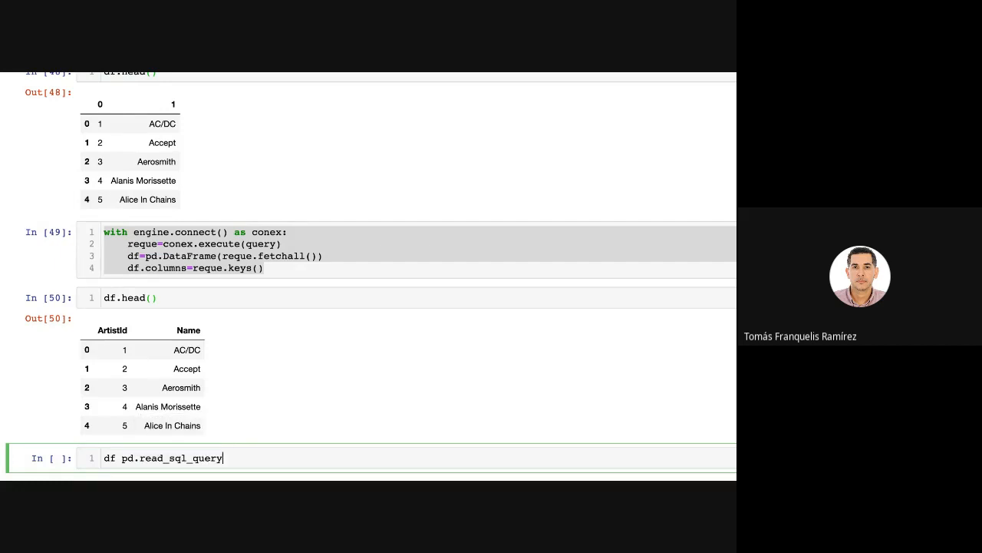
pyautogui.write('(')
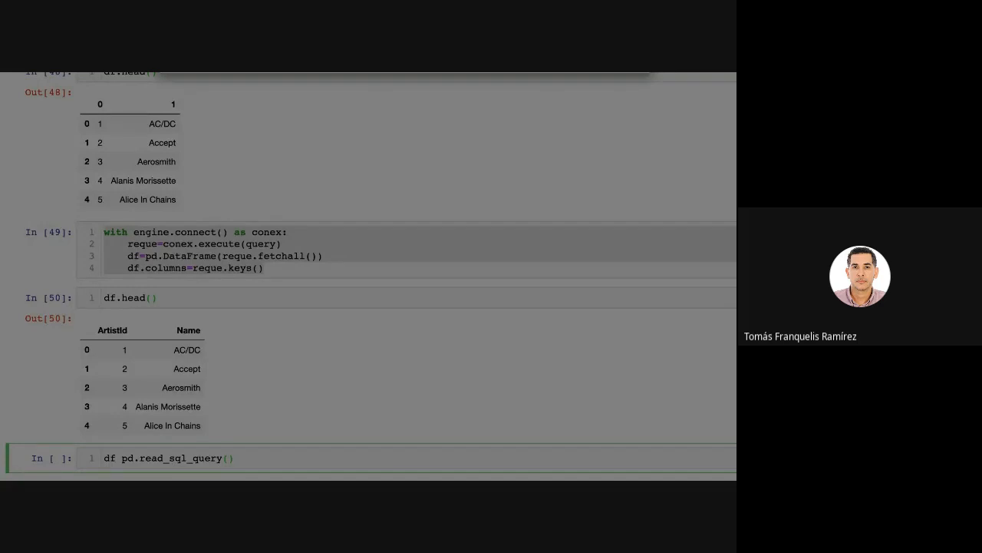
pyautogui.write('"')
# Give read_sql_query the arguments "Select * from Artist" and engine.
pyautogui.click(403, 373)
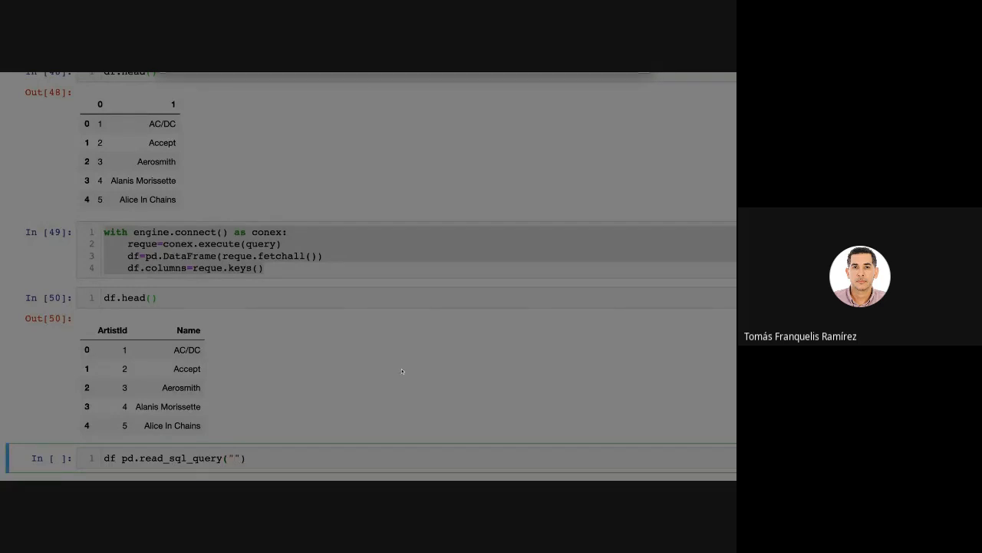
pyautogui.click(267, 466)
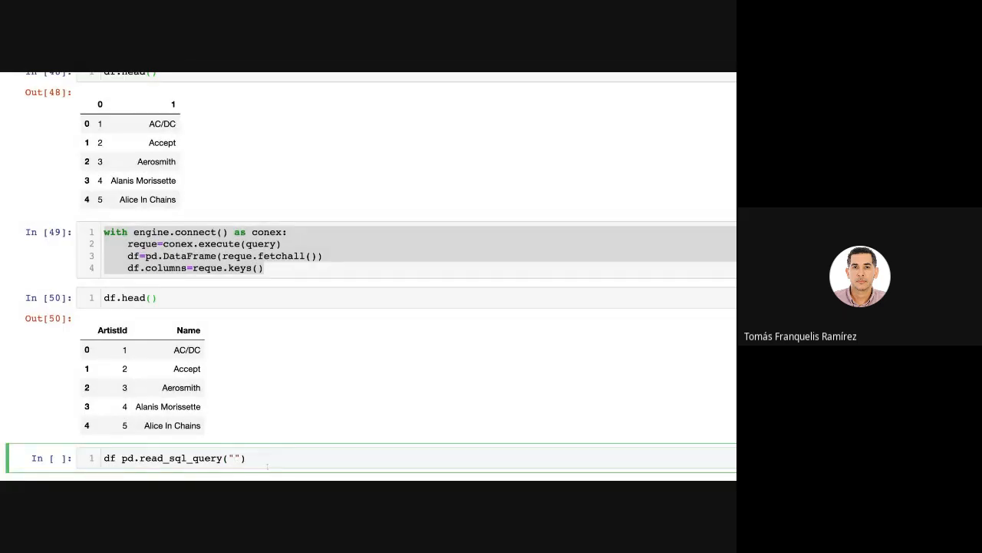
pyautogui.write('Select')
pyautogui.scroll(-2, 219, 399)
pyautogui.press('BackSpace')
pyautogui.press('BackSpace')
pyautogui.press('BackSpace')
pyautogui.press('BackSpace')
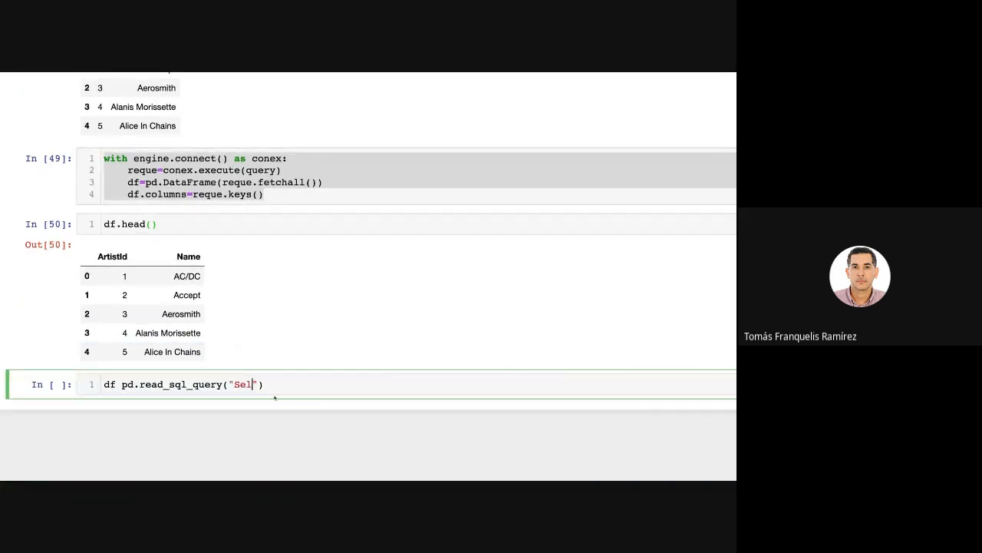
pyautogui.write('lect * from Artist')
pyautogui.press('Right')
pyautogui.write(',engine')
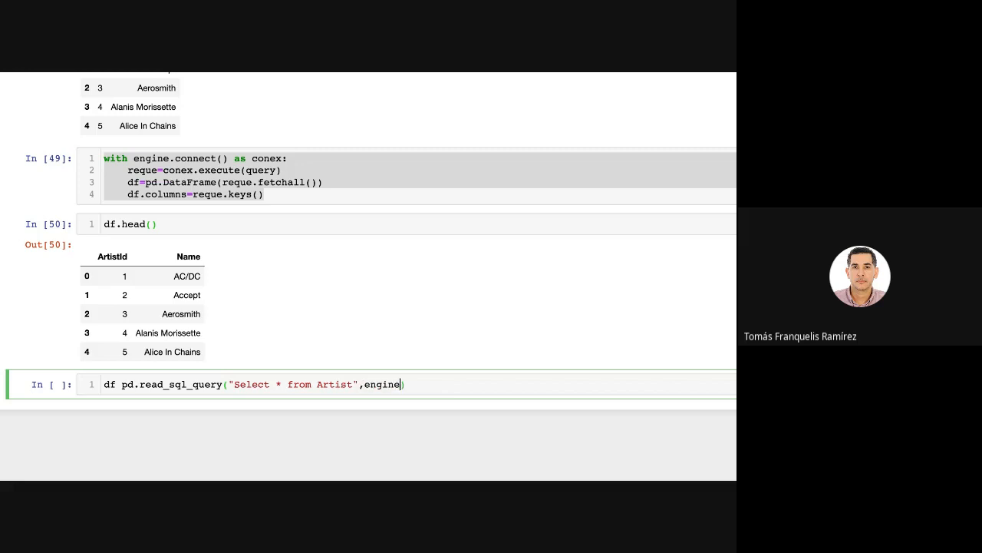
# Examine the query string and the engine argument in the read_sql_query call.
pyautogui.moveTo(365, 386); pyautogui.dragTo(401, 384)
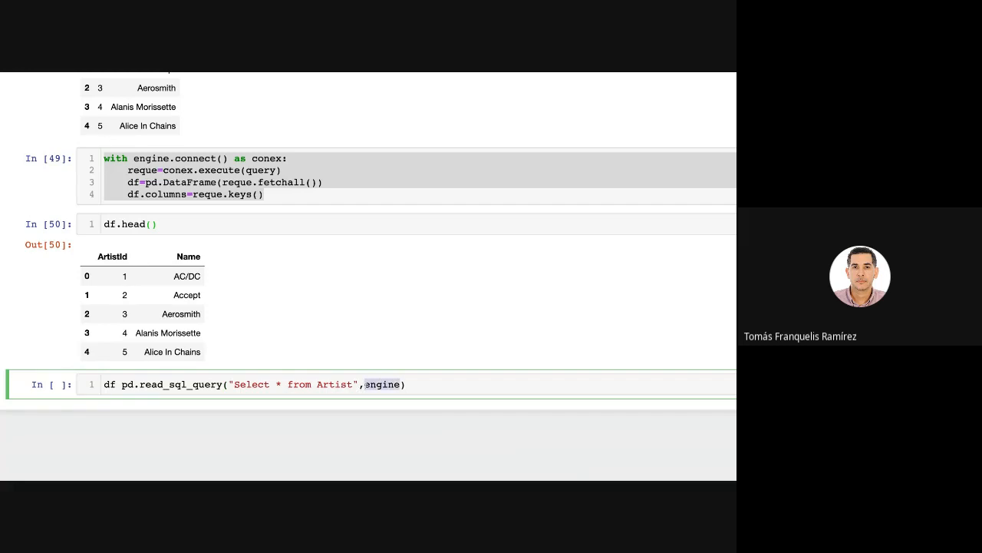
pyautogui.click(364, 384)
pyautogui.moveTo(228, 383); pyautogui.dragTo(399, 384)
pyautogui.click(377, 384)
pyautogui.click(319, 383)
pyautogui.moveTo(359, 384); pyautogui.dragTo(229, 384)
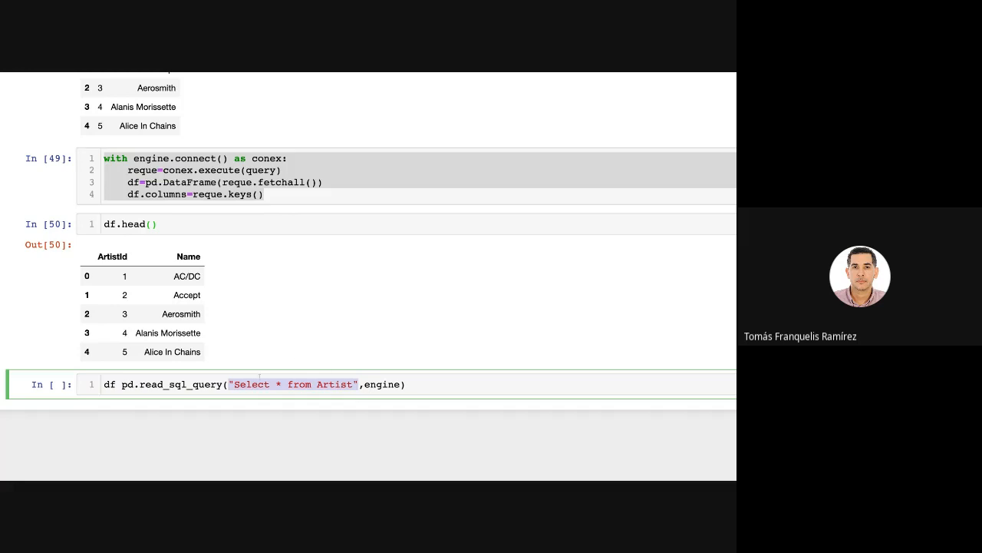
pyautogui.click(421, 384)
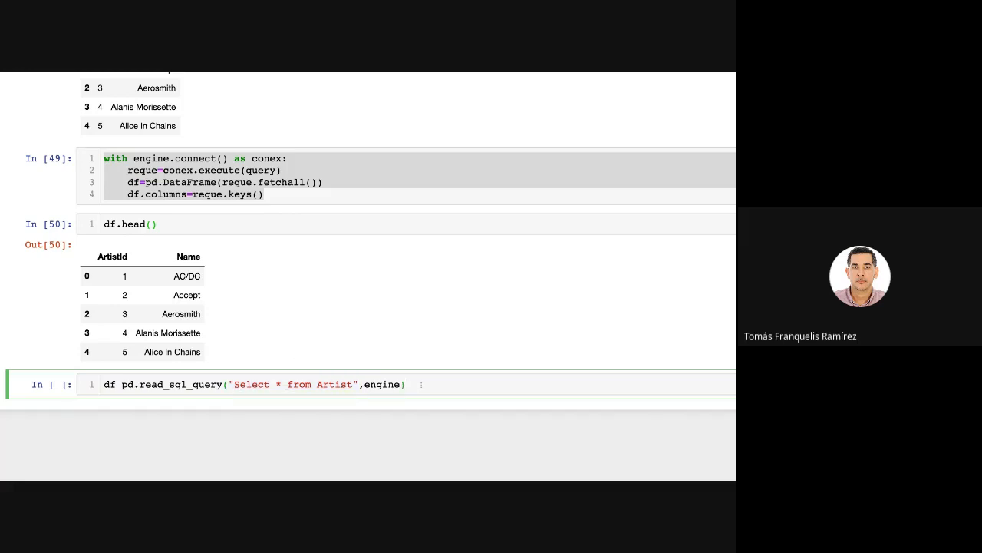
# Run the read_sql_query cell, correct it with the missing = after df, and run it again.
pyautogui.hotkey('shift', 'Return')
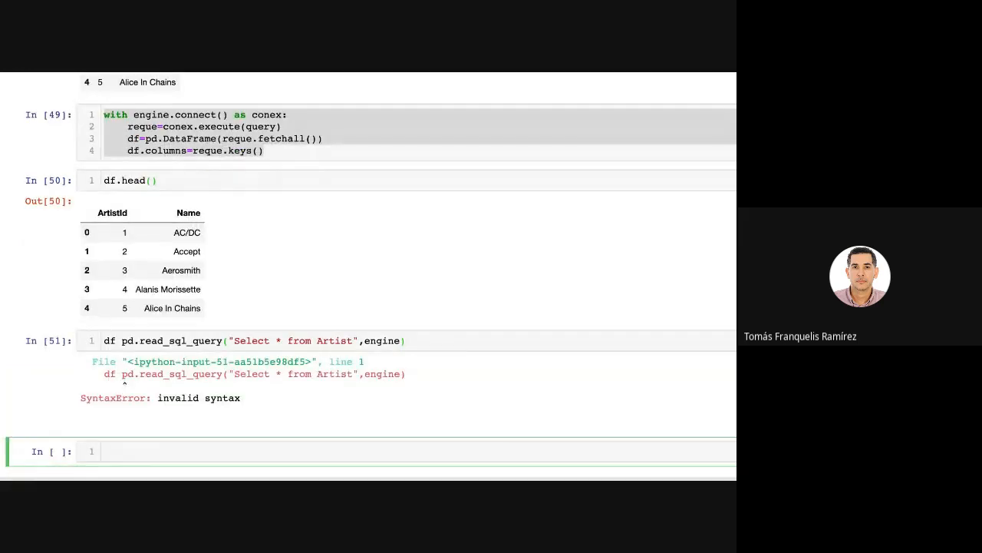
pyautogui.click(118, 342)
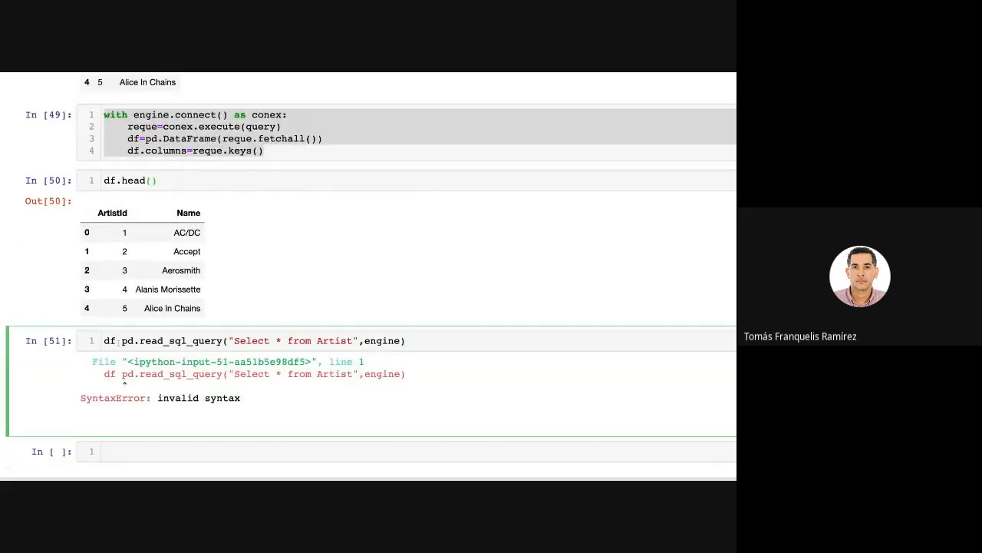
pyautogui.write('=')
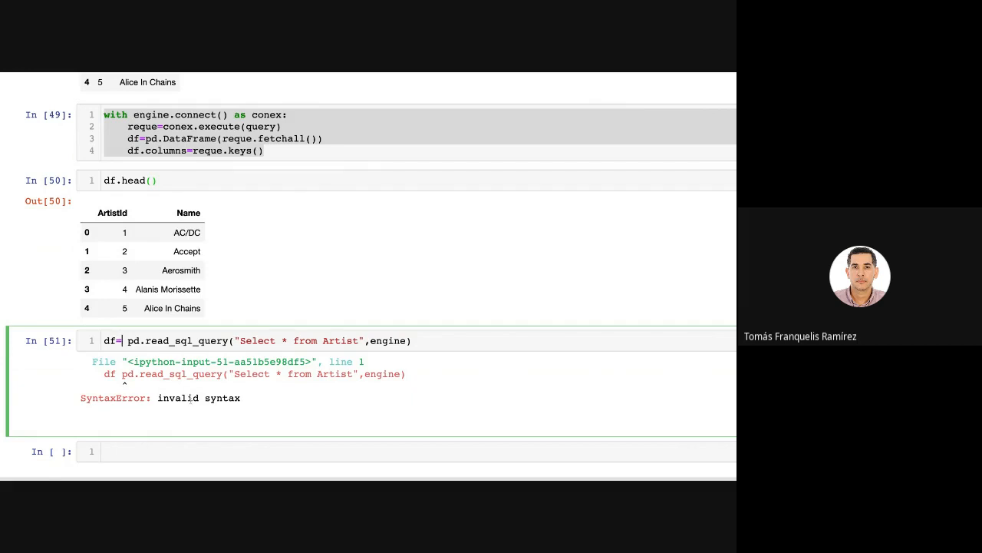
pyautogui.hotkey('shift', 'Return')
# Preview the first rows of the queried DataFrame with df.head() in a new cell.
pyautogui.click(179, 375)
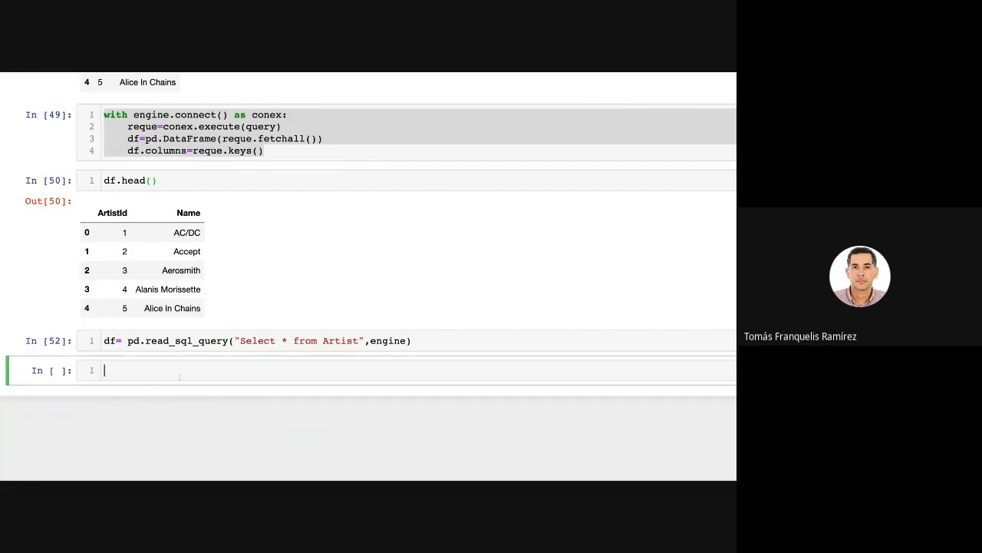
pyautogui.write('df.head()')
pyautogui.hotkey('shift', 'Return')
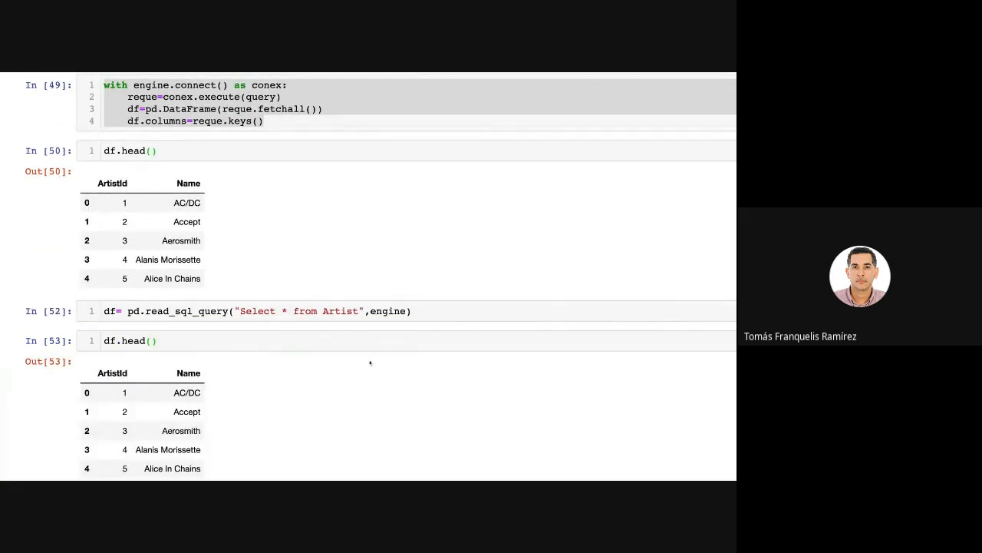
# Compare the single-line read_sql_query call with the four-line with engine.connect() block and its fetchall call.
pyautogui.click(422, 313)
pyautogui.moveTo(305, 312); pyautogui.dragTo(105, 312)
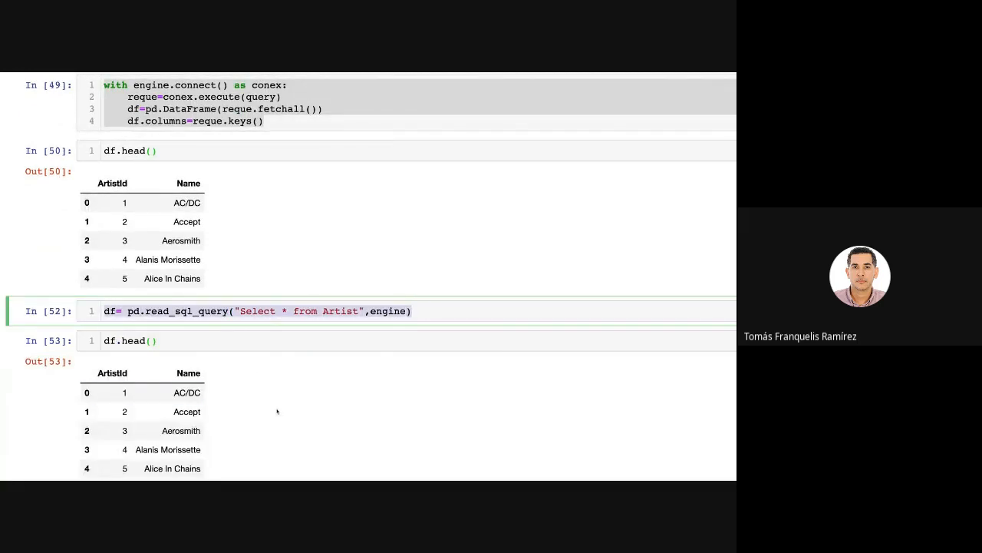
pyautogui.scroll(1, 279, 279)
pyautogui.click(276, 153)
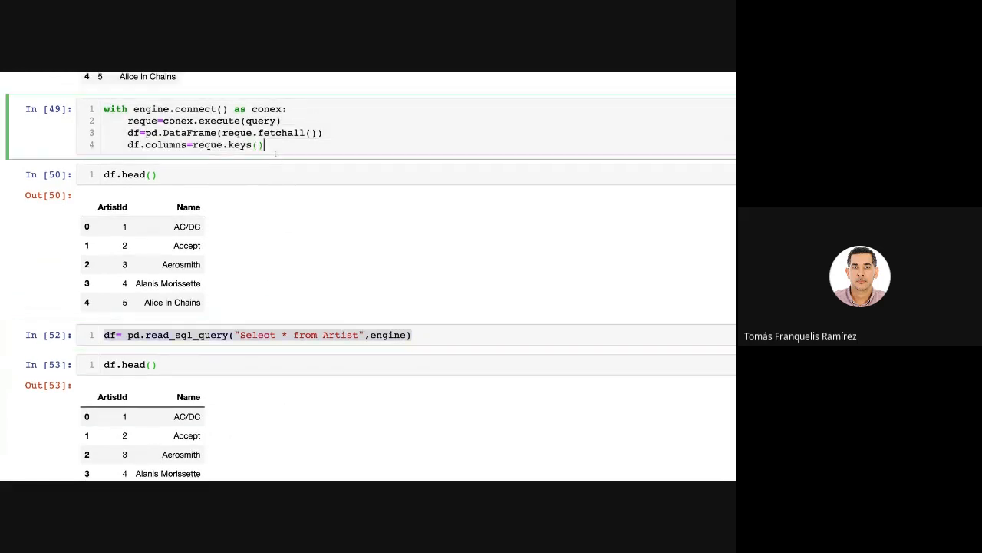
pyautogui.moveTo(305, 132); pyautogui.dragTo(258, 133)
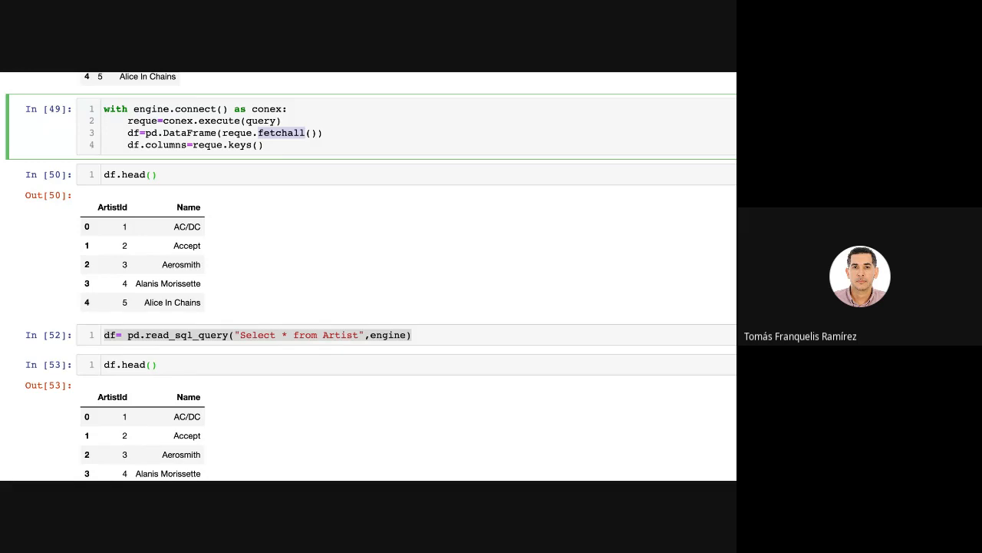
pyautogui.moveTo(275, 146); pyautogui.dragTo(105, 109)
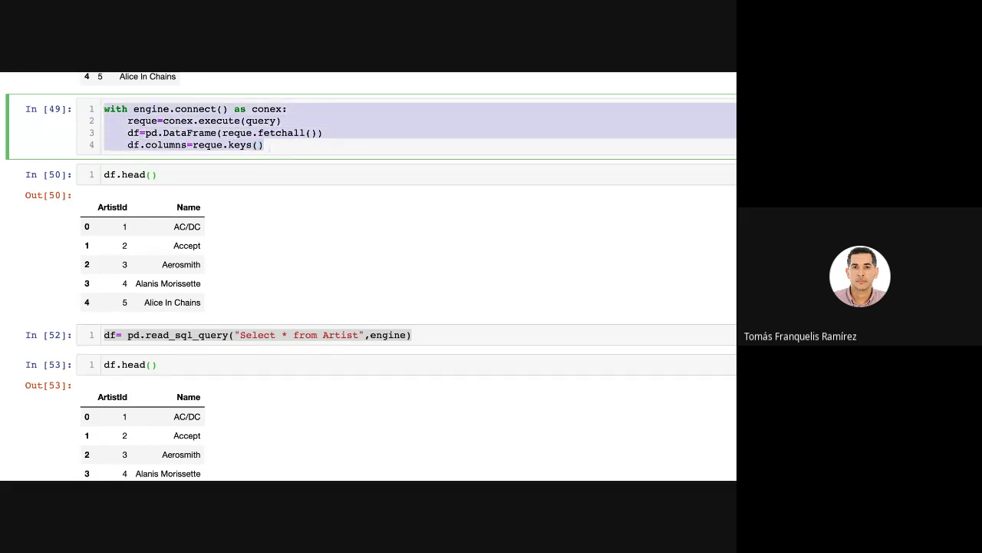
# Remove fetchall() from the DataFrame line of the with engine.connect() block and write it again after reque.
pyautogui.moveTo(317, 133); pyautogui.dragTo(258, 133)
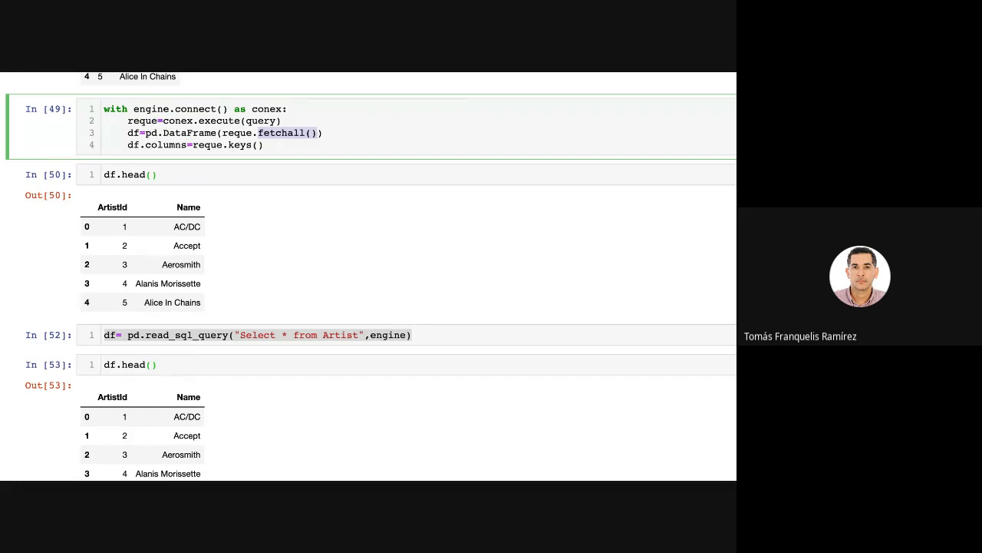
pyautogui.press('BackSpace')
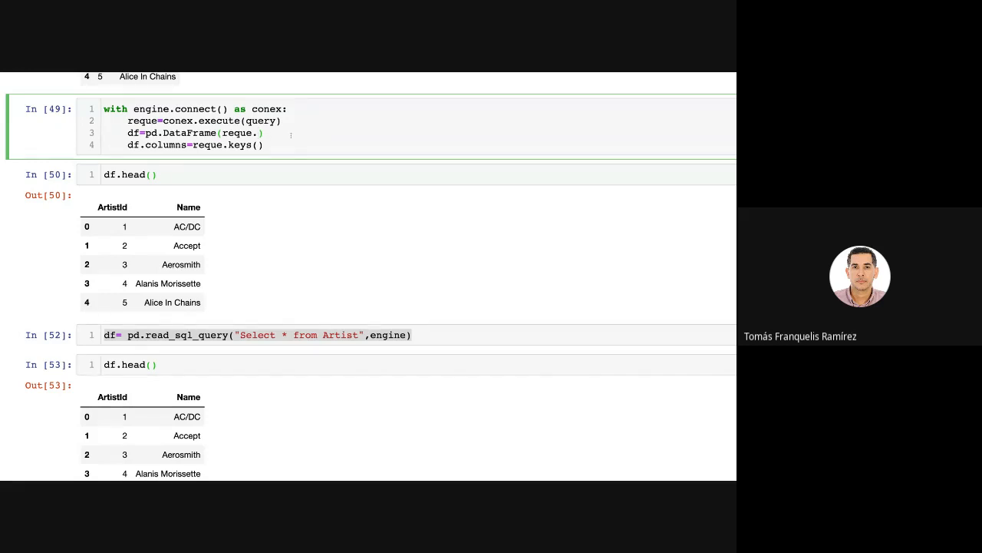
pyautogui.write('f')
pyautogui.press('BackSpace')
pyautogui.write('fewt')
pyautogui.press('BackSpace')
pyautogui.press('BackSpace')
pyautogui.write('tchall(')
# Examine the "Select * from Artist" query string inside the read_sql_query call.
pyautogui.scroll(-4, 468, 349)
pyautogui.click(355, 202)
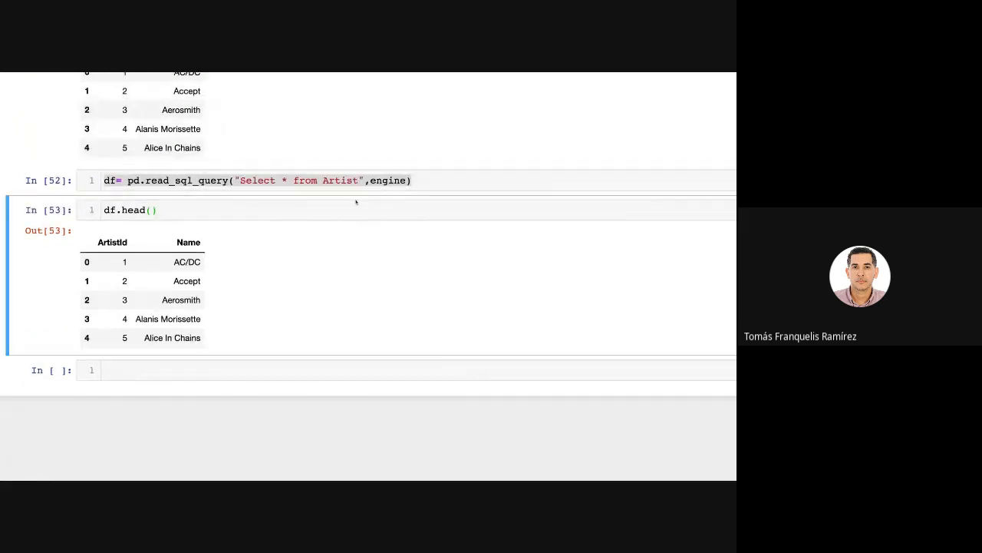
pyautogui.click(262, 181)
pyautogui.moveTo(235, 182); pyautogui.dragTo(353, 182)
pyautogui.press('Escape')
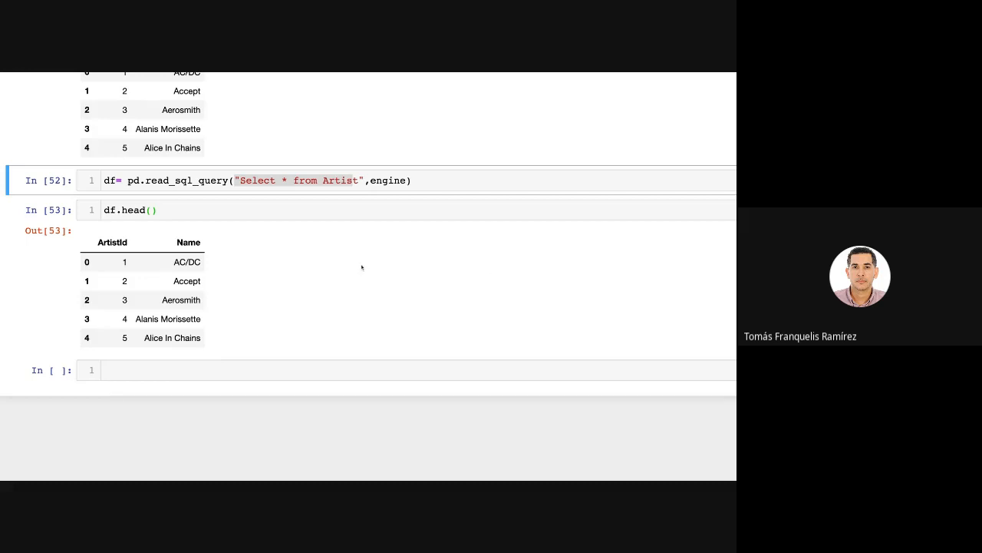
# Review the earlier cells that load Boston.csv with read_csv and Datos-Ventas.xlsx with read_excel.
pyautogui.scroll(4, 357, 268)
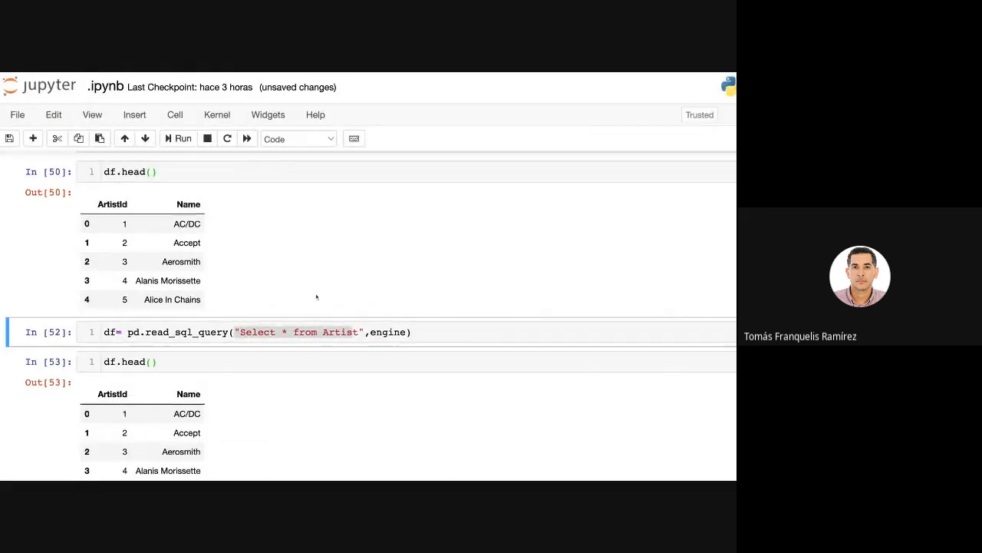
pyautogui.scroll(15, 316, 300)
pyautogui.scroll(12, 316, 298)
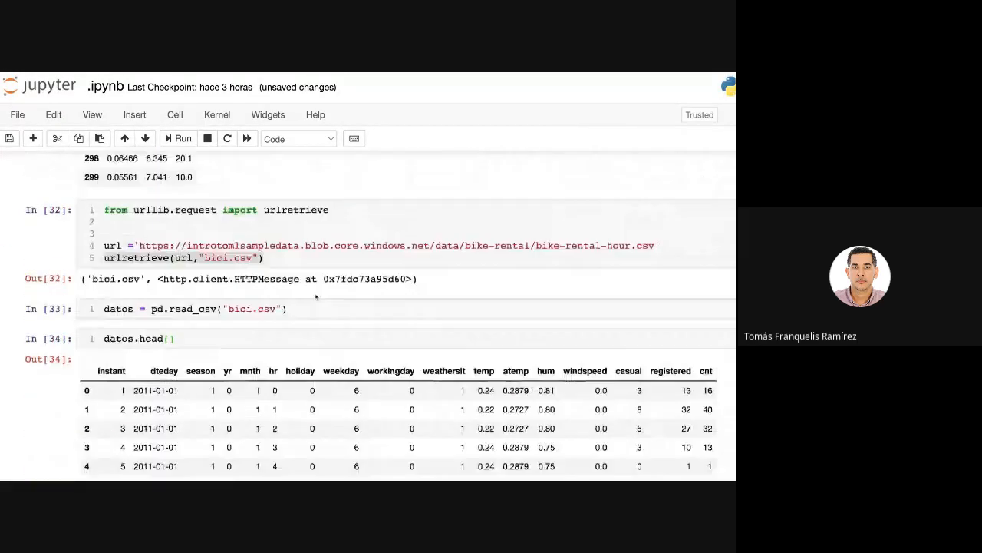
pyautogui.scroll(12, 315, 294)
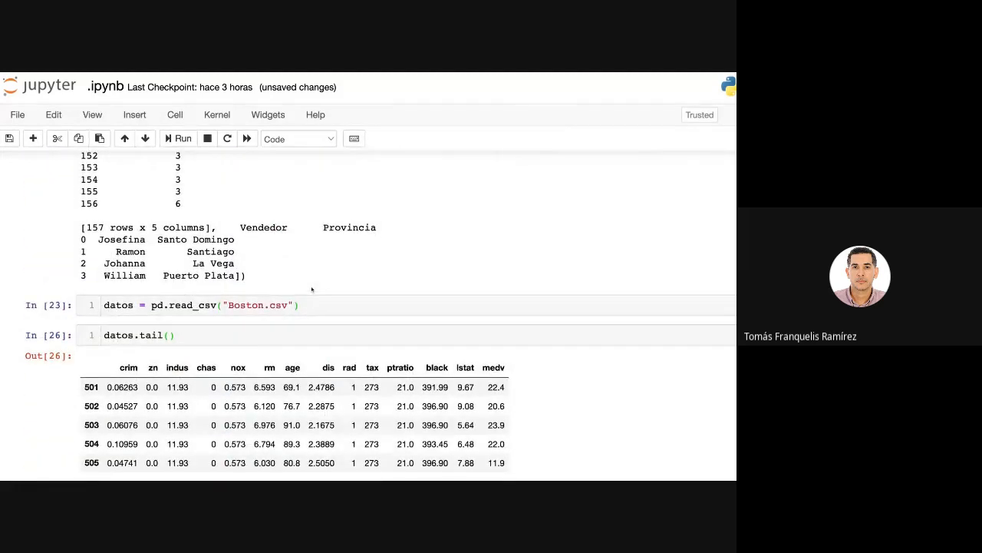
pyautogui.scroll(2, 312, 288)
pyautogui.click(202, 372)
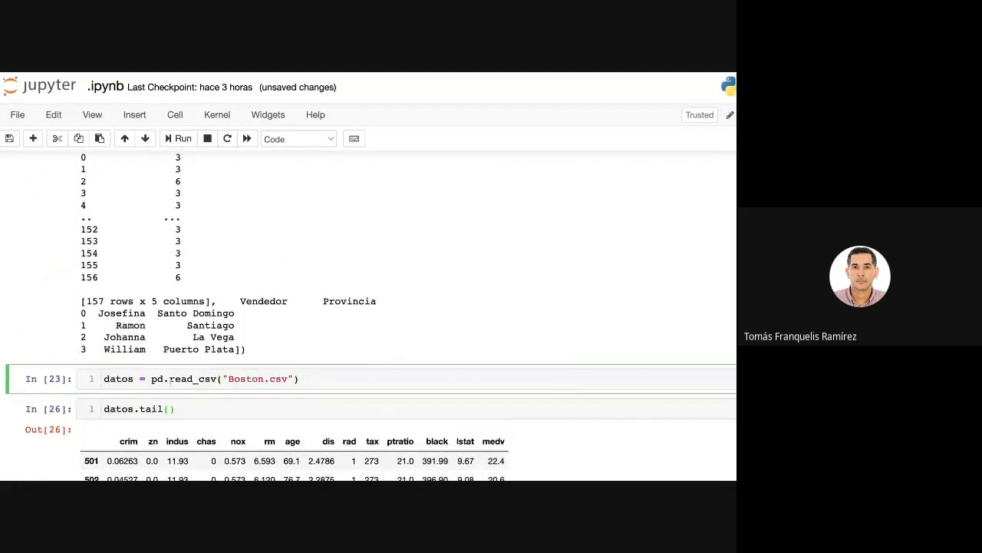
pyautogui.moveTo(169, 379); pyautogui.dragTo(221, 378)
pyautogui.scroll(20, 261, 337)
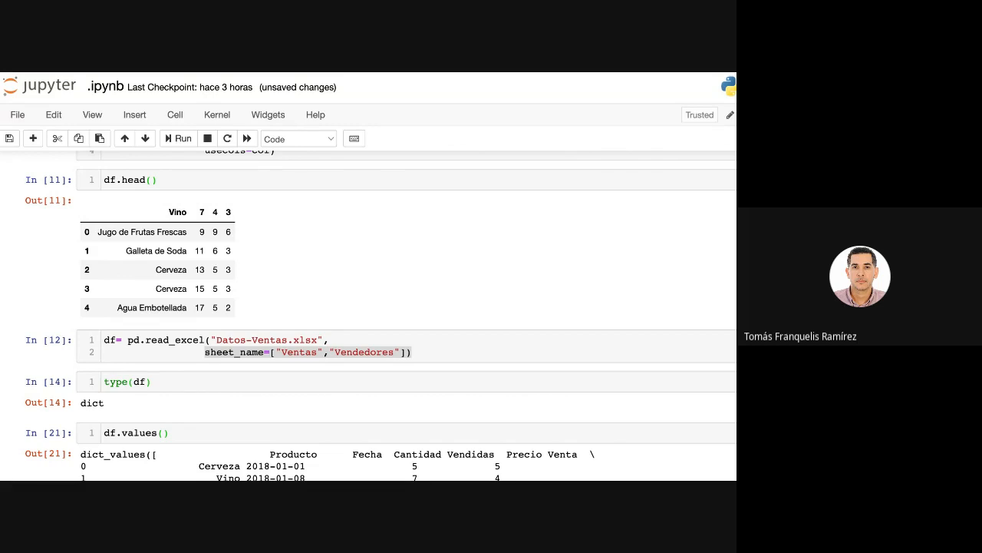
pyautogui.moveTo(147, 340); pyautogui.dragTo(200, 340)
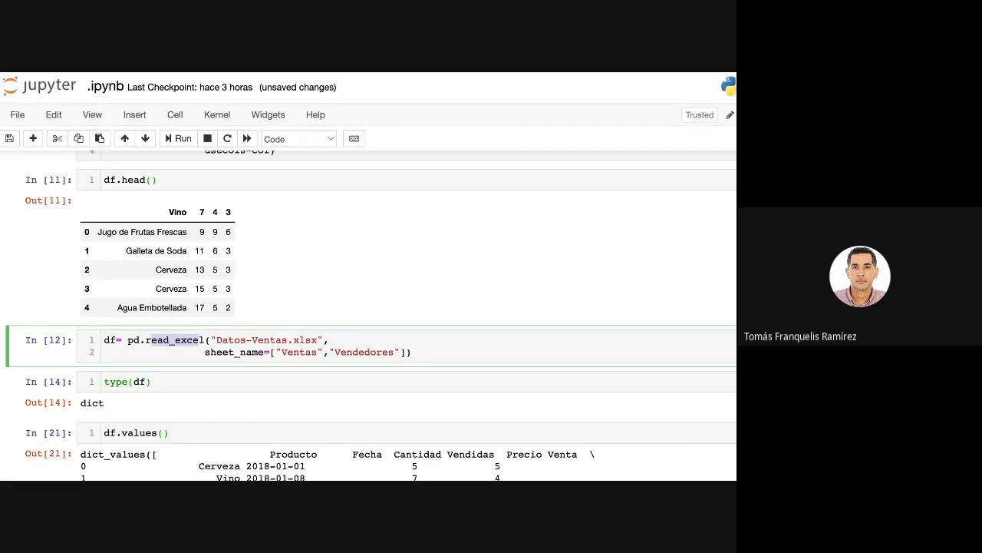
# Review the notebook's cells from the Boston and bike-rental CSV loading through the SQLAlchemy Artist queries.
pyautogui.scroll(-20, 341, 372)
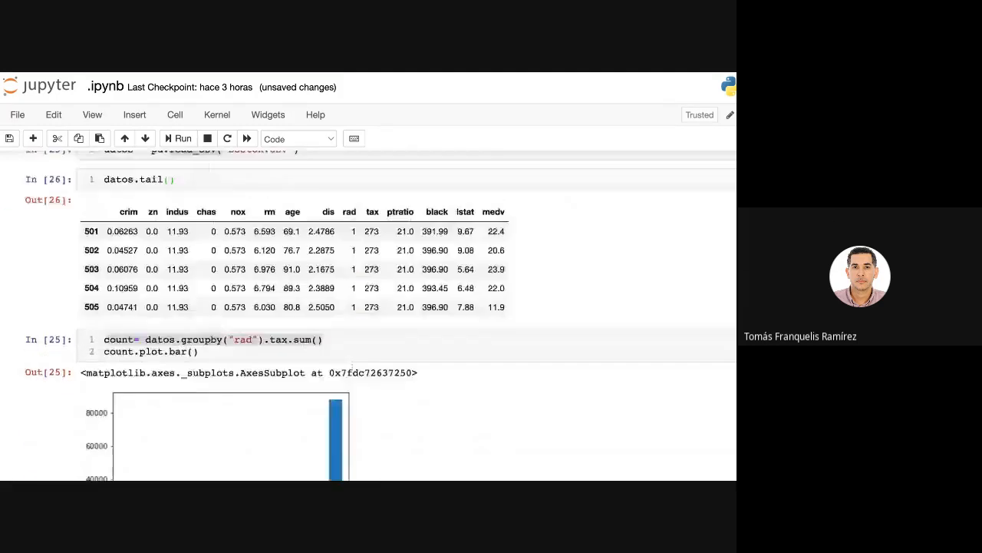
pyautogui.scroll(-5, 352, 367)
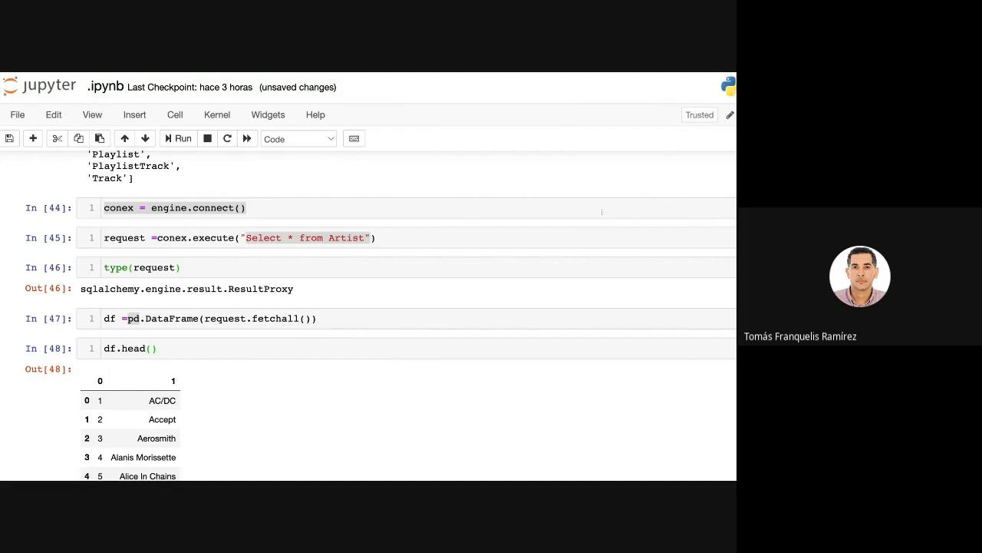
pyautogui.click(348, 269)
pyautogui.scroll(-5, 301, 268)
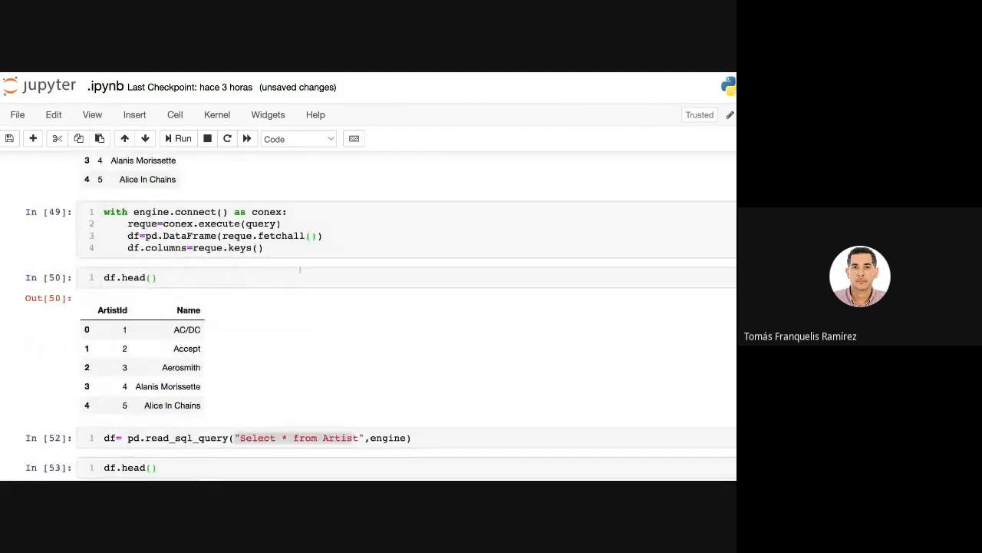
pyautogui.scroll(15, 302, 268)
pyautogui.scroll(20, 298, 269)
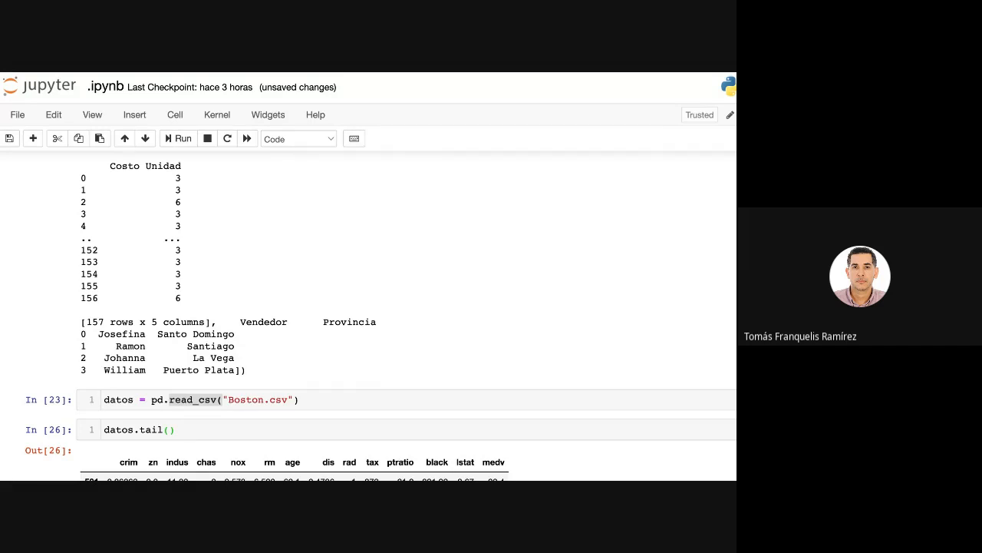
pyautogui.scroll(-10, 278, 242)
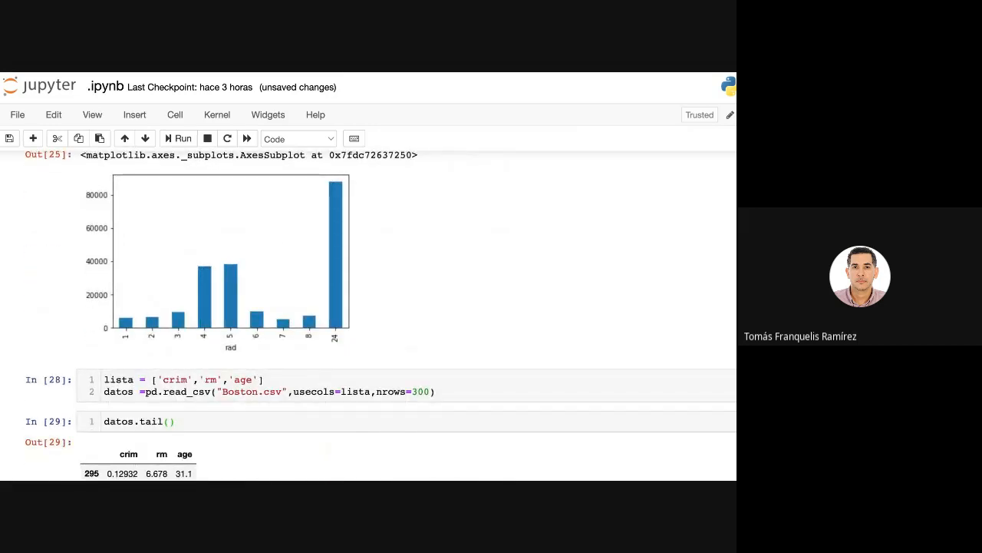
pyautogui.scroll(-5, 368, 314)
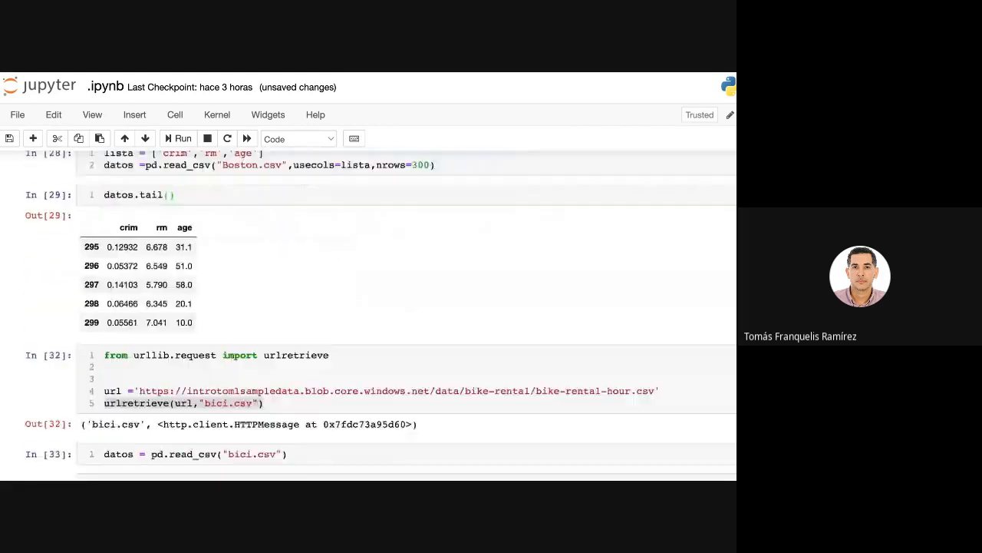
pyautogui.scroll(-9, 278, 316)
pyautogui.scroll(5, 278, 316)
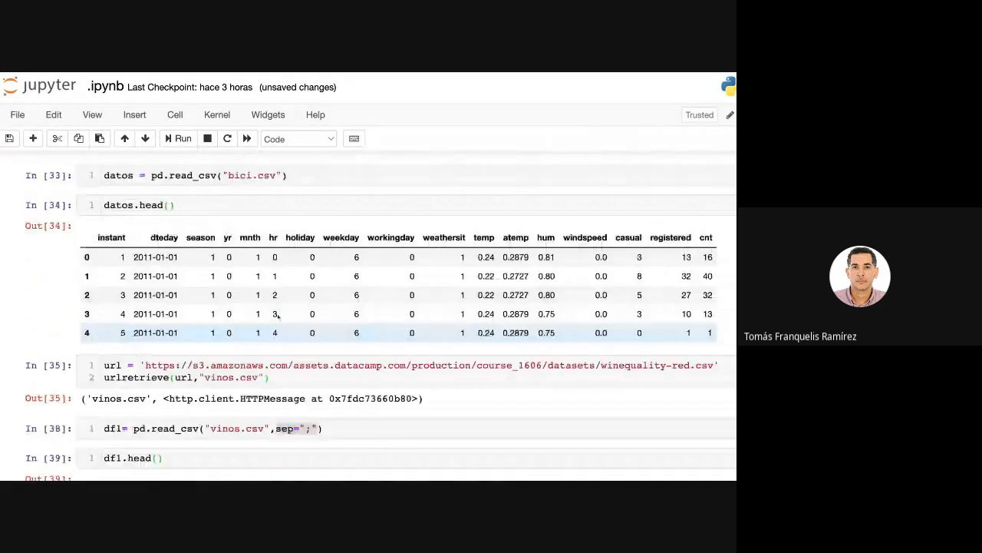
pyautogui.scroll(10, 278, 315)
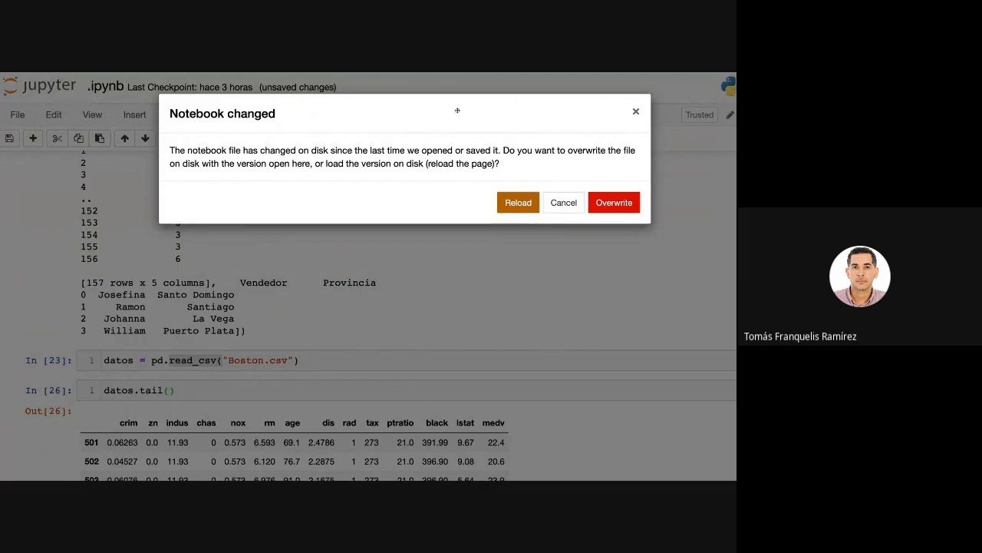
# Dismiss the Notebook changed dialog without reloading or overwriting, and return to the read_sql_query cell.
pyautogui.click(636, 111)
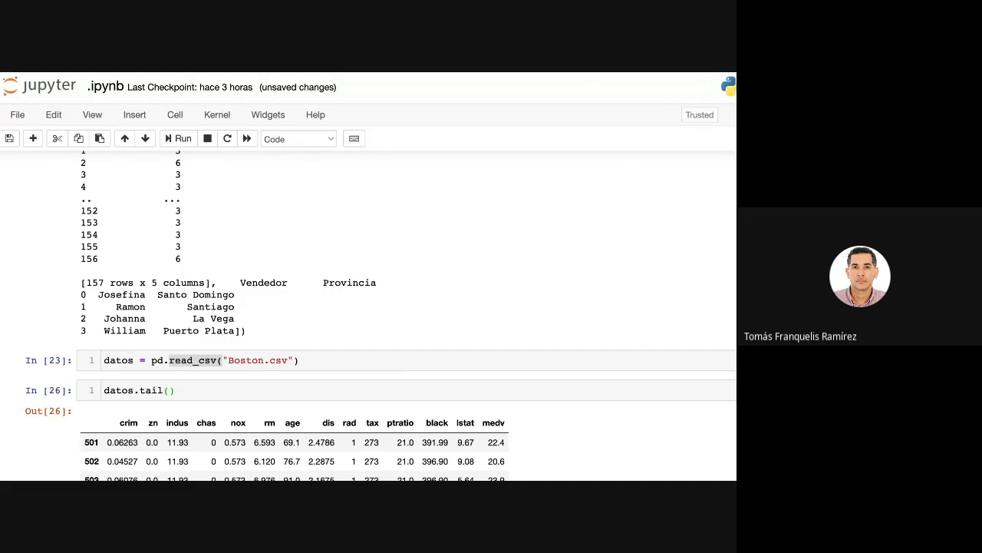
pyautogui.scroll(5, 406, 314)
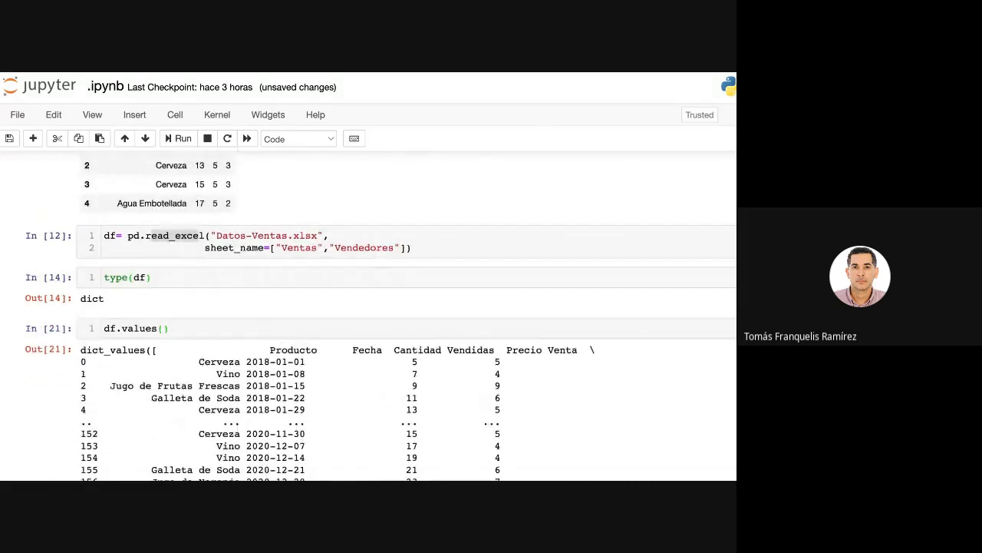
pyautogui.scroll(-7, 407, 315)
pyautogui.scroll(-20, 407, 315)
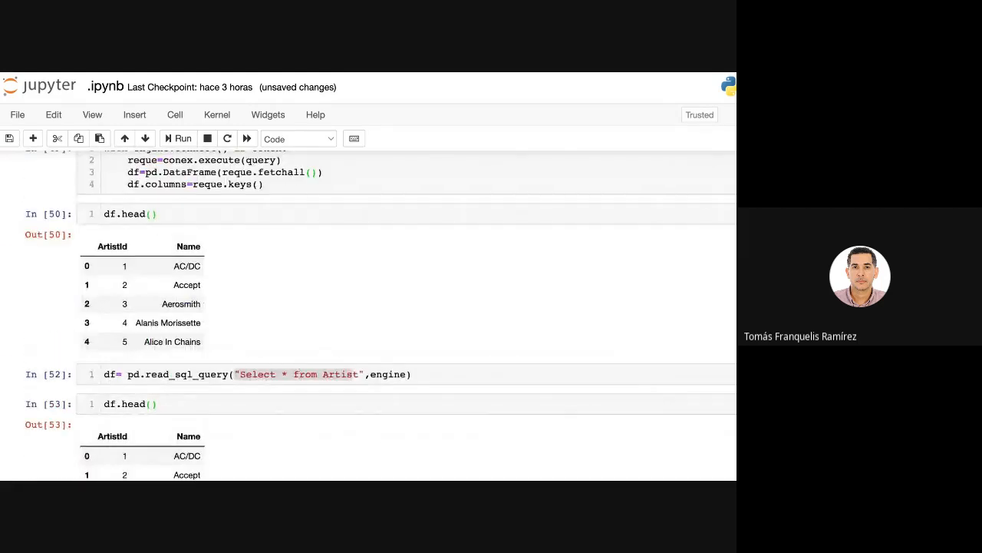
pyautogui.click(298, 374)
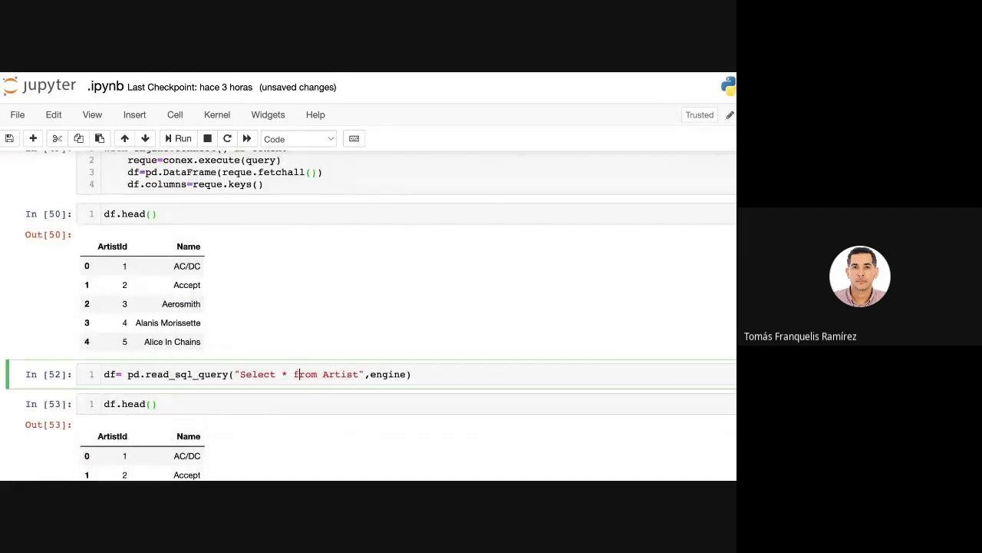
pyautogui.click(360, 373)
# Examine the urlretrieve cell that downloads the bike-rental data as bici.csv.
pyautogui.scroll(20, 273, 212)
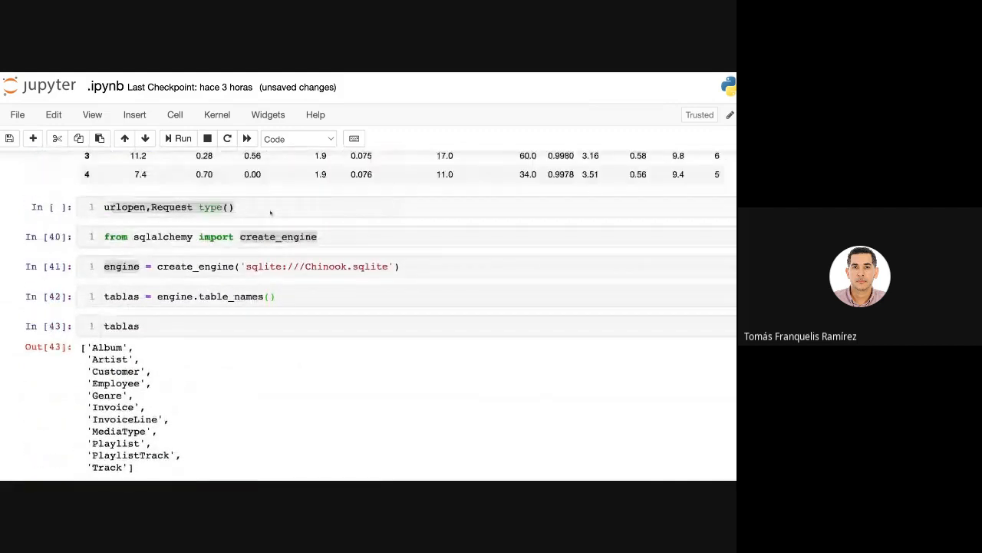
pyautogui.scroll(10, 270, 211)
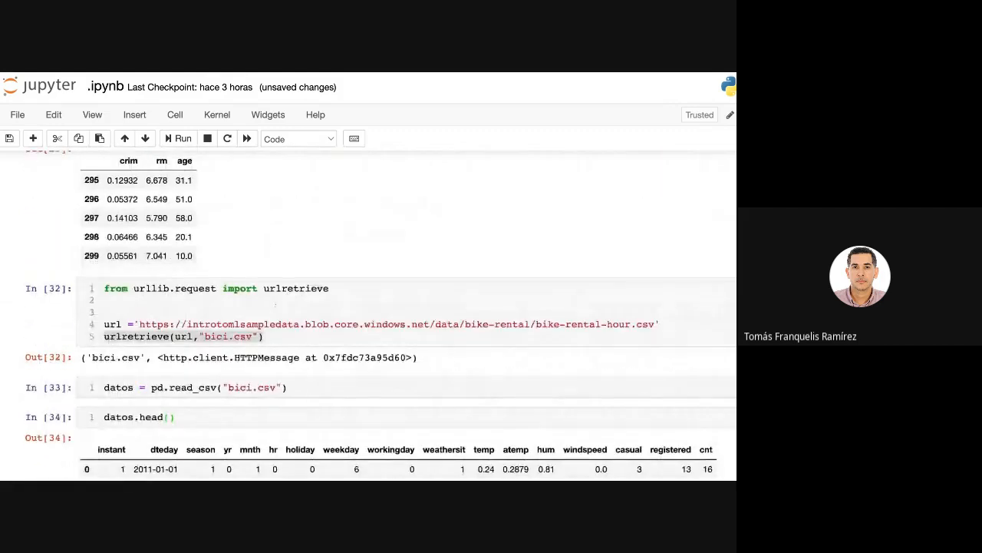
pyautogui.click(282, 323)
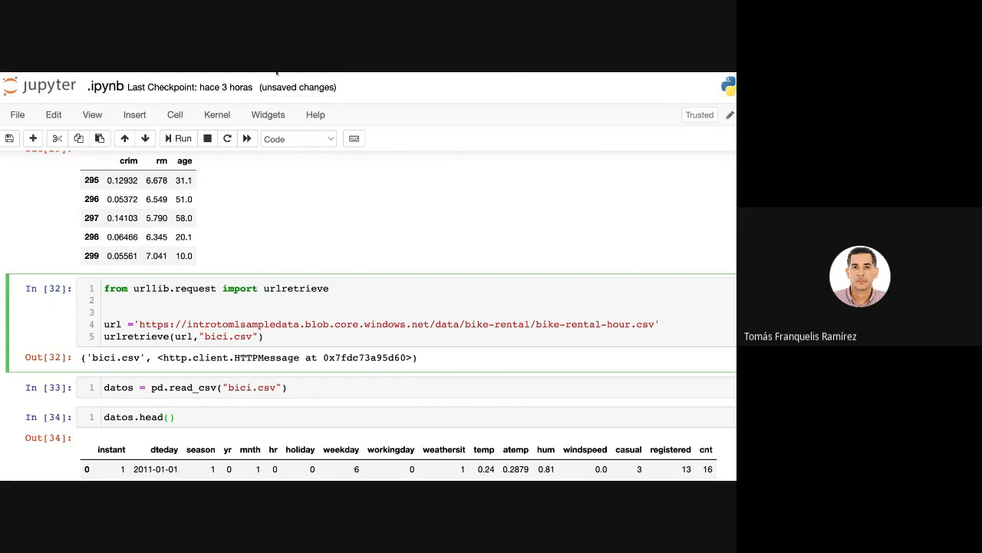
pyautogui.press('Escape')
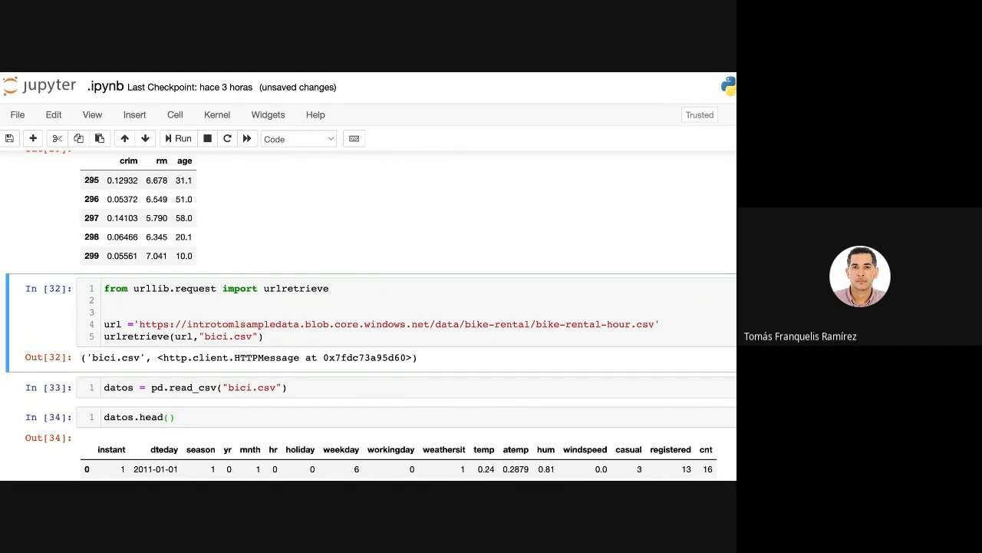